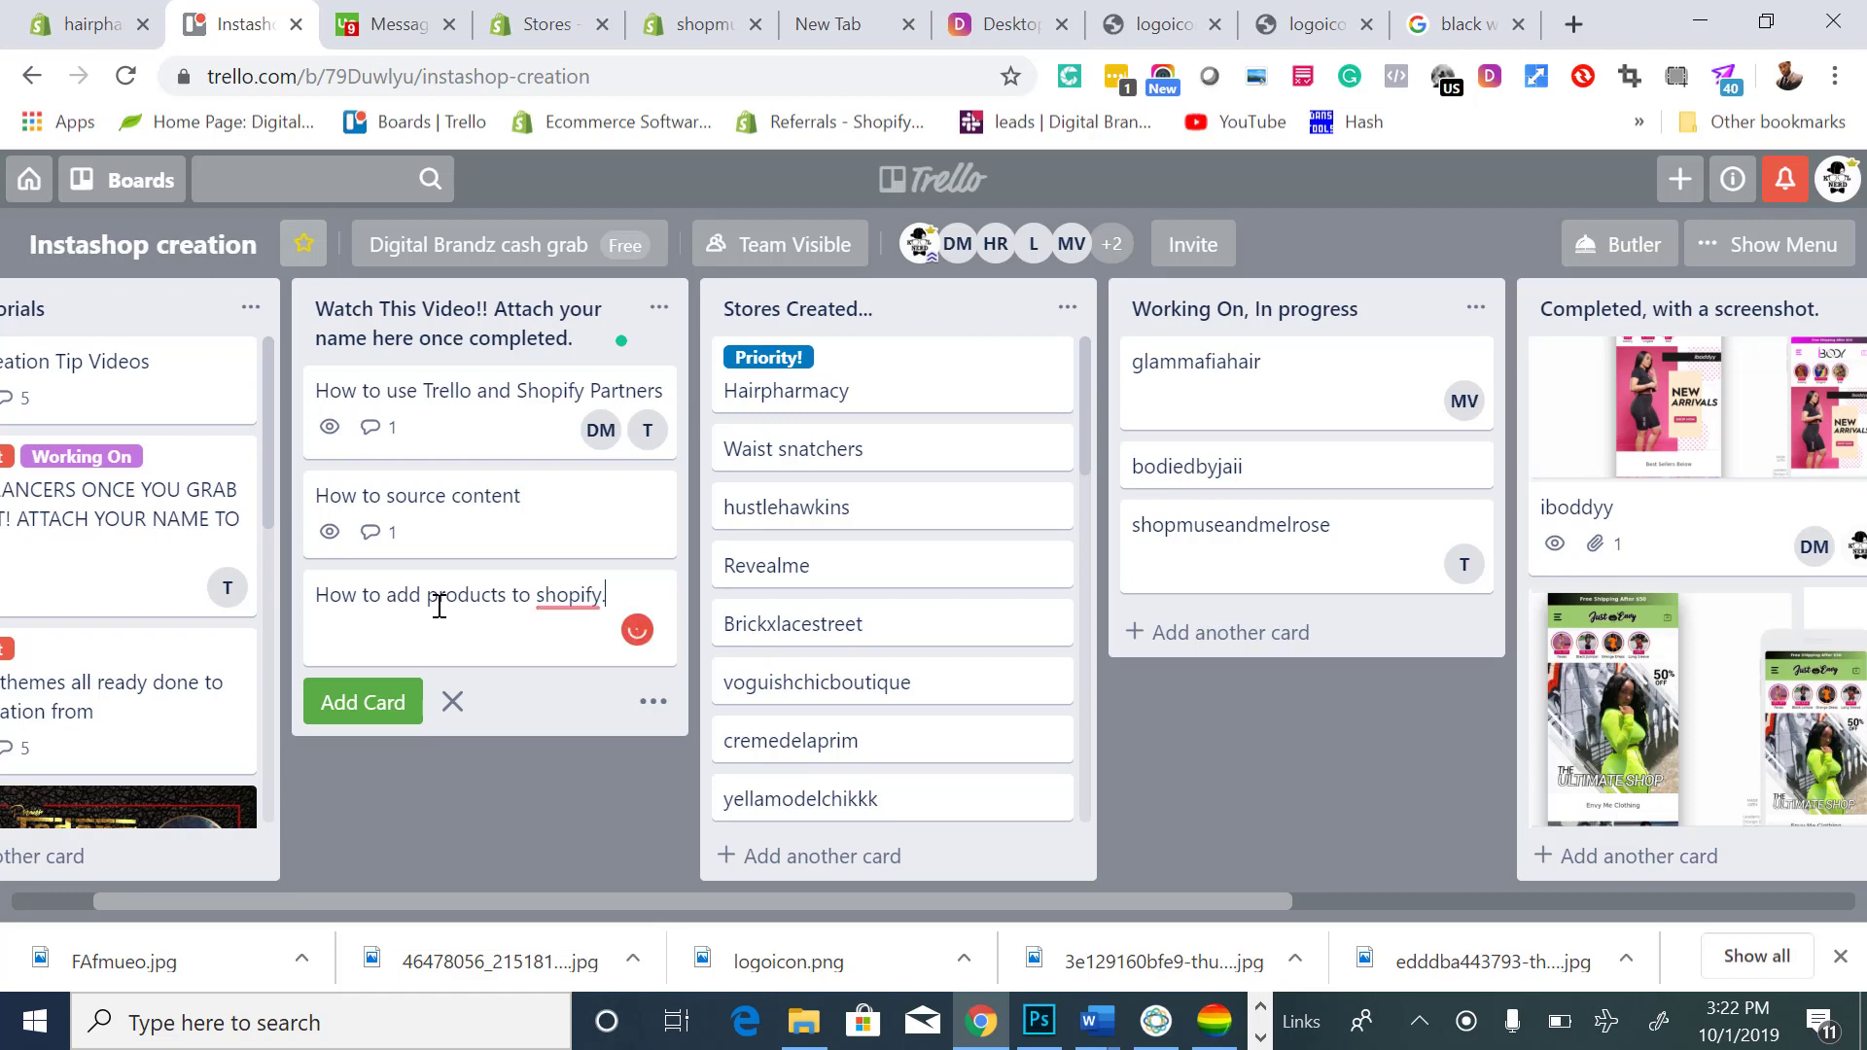
Correct the spelling to "Shopify" and add the card "How to add products to Shopify." to the Watch This Video list.
mouse_move(570, 584)
left_click(590, 642)
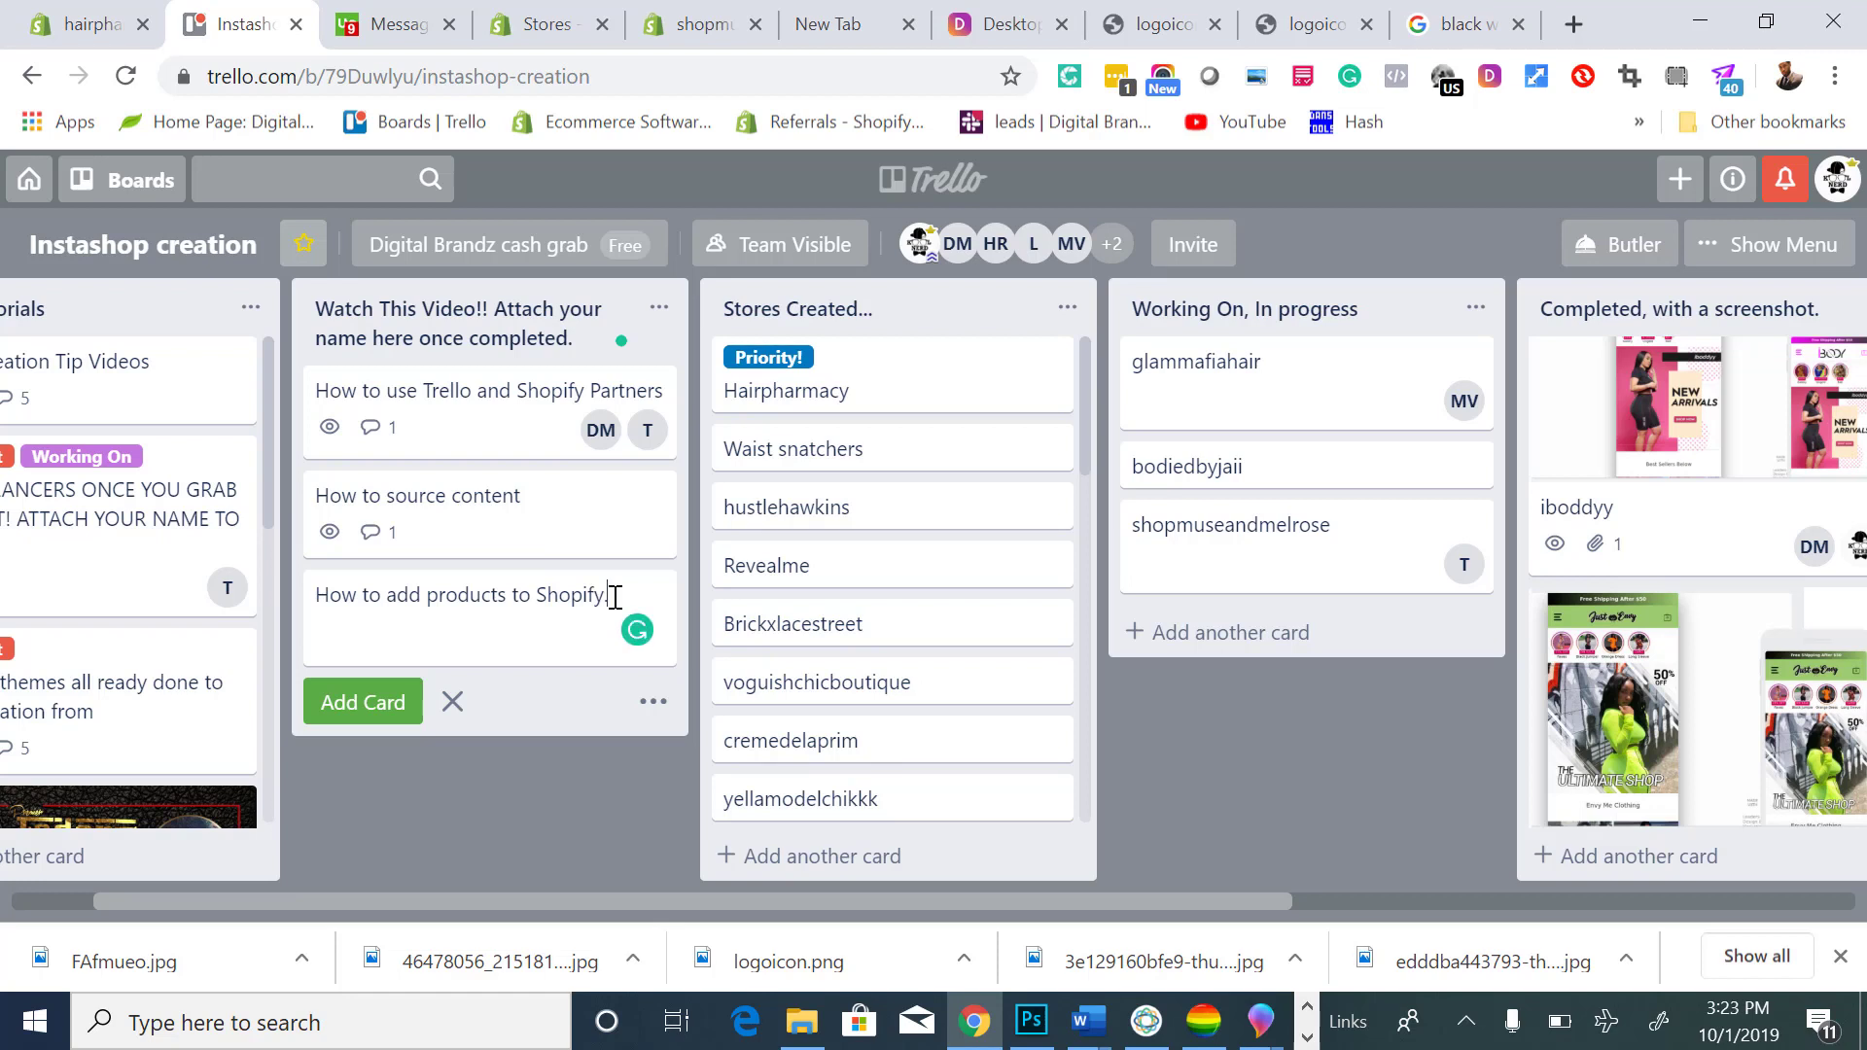
left_click(330, 731)
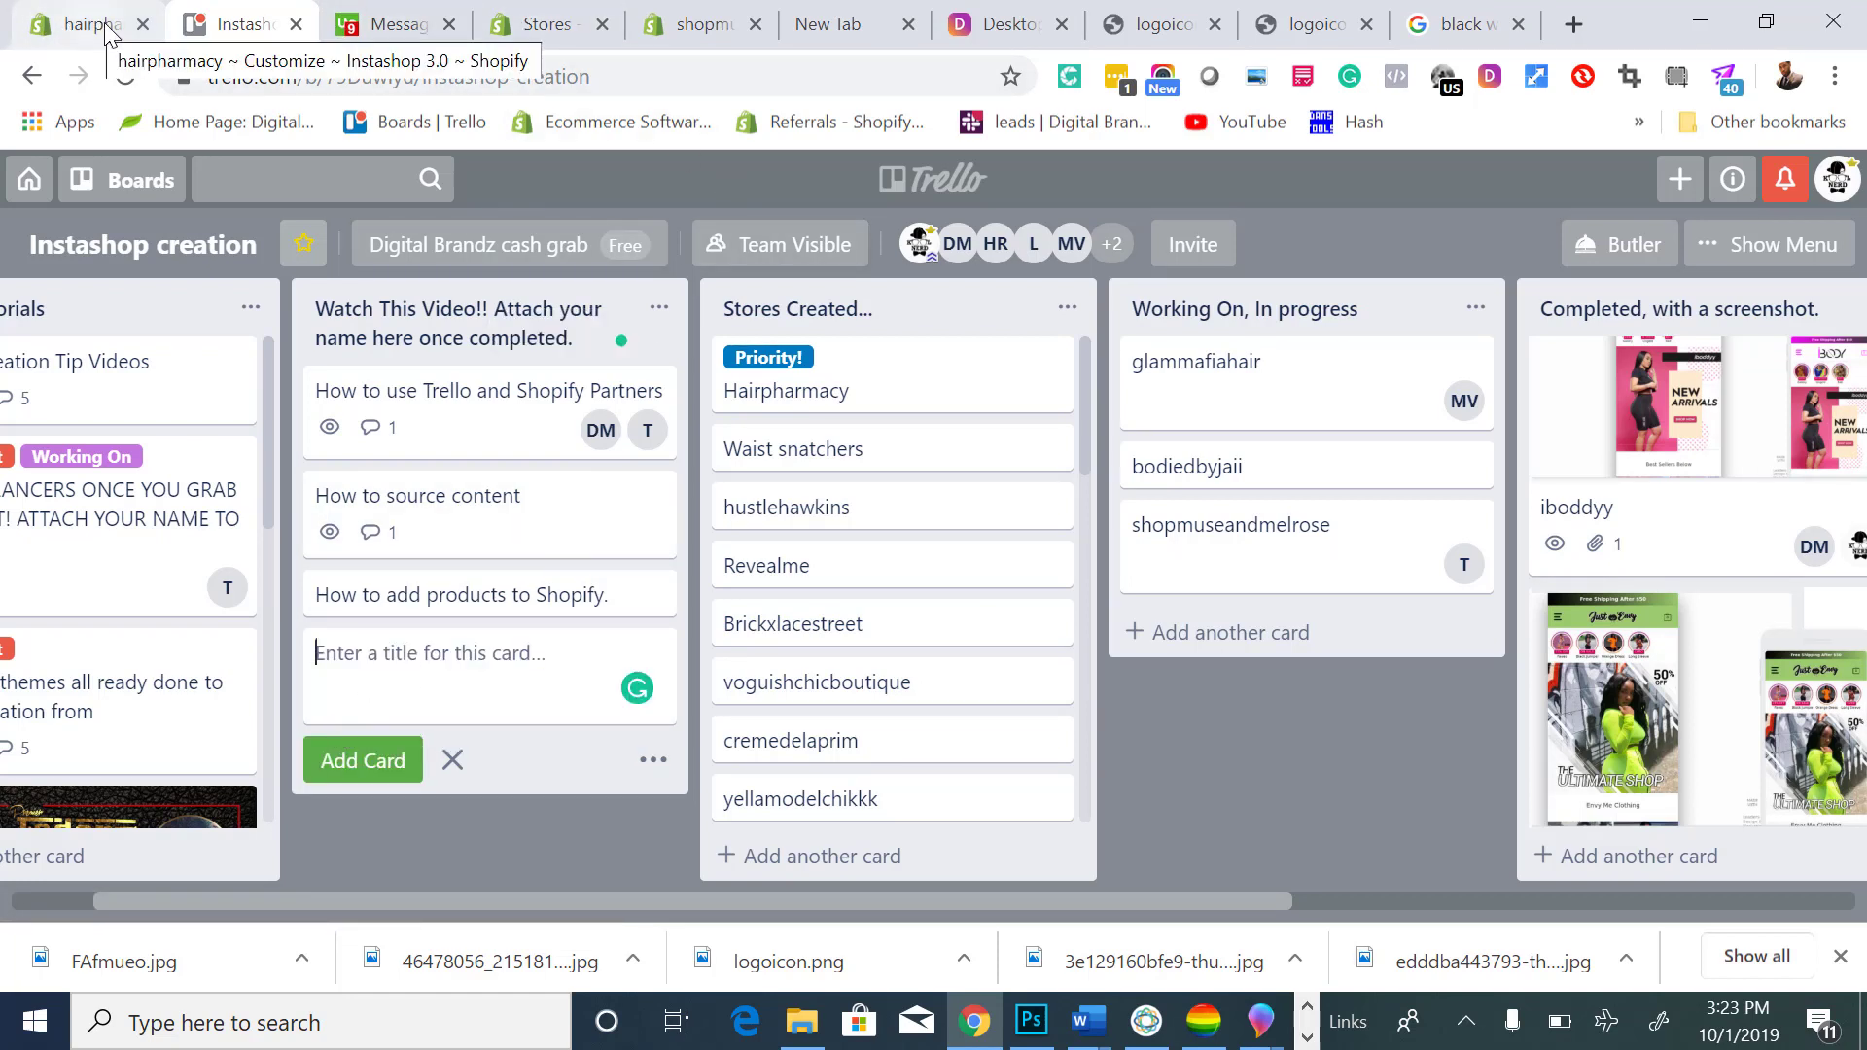
Switch to the Shopify Partners store list and log in to the xhaleswim development store.
left_click(546, 25)
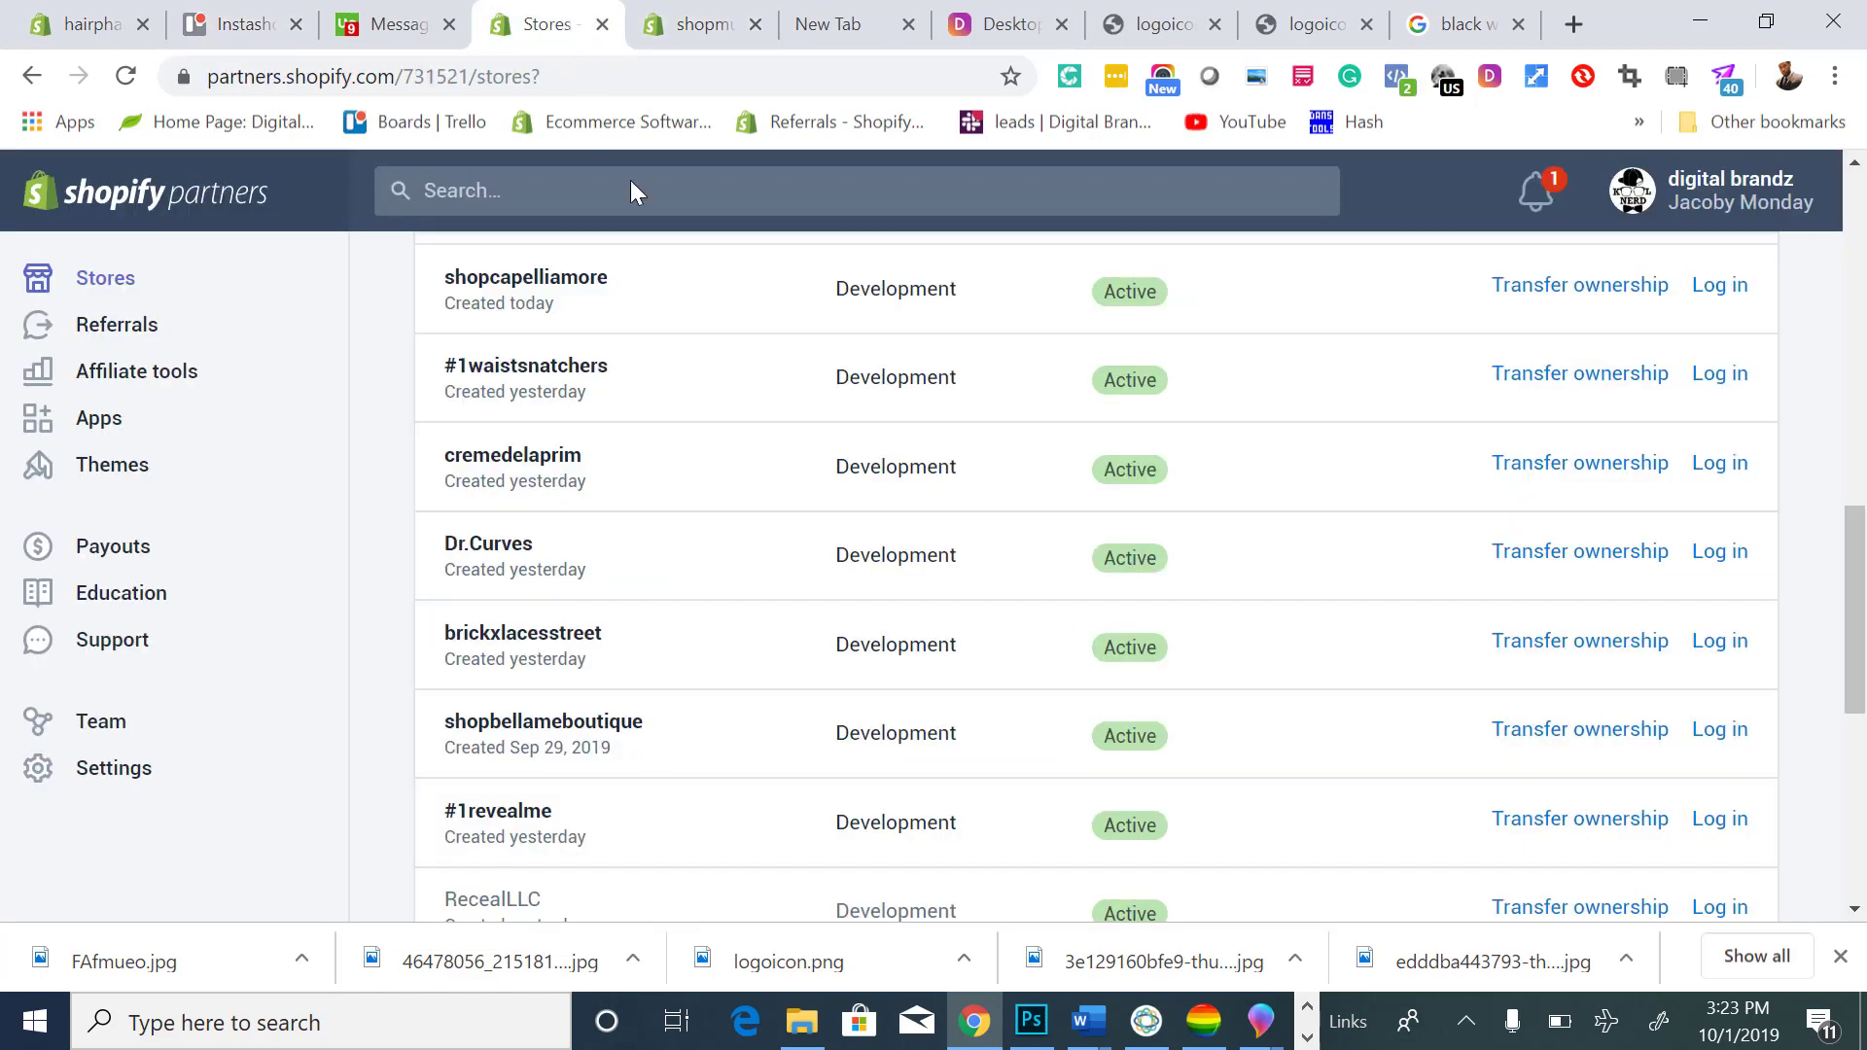
scroll(746, 559, "up", 2)
scroll(747, 561, "up", 6)
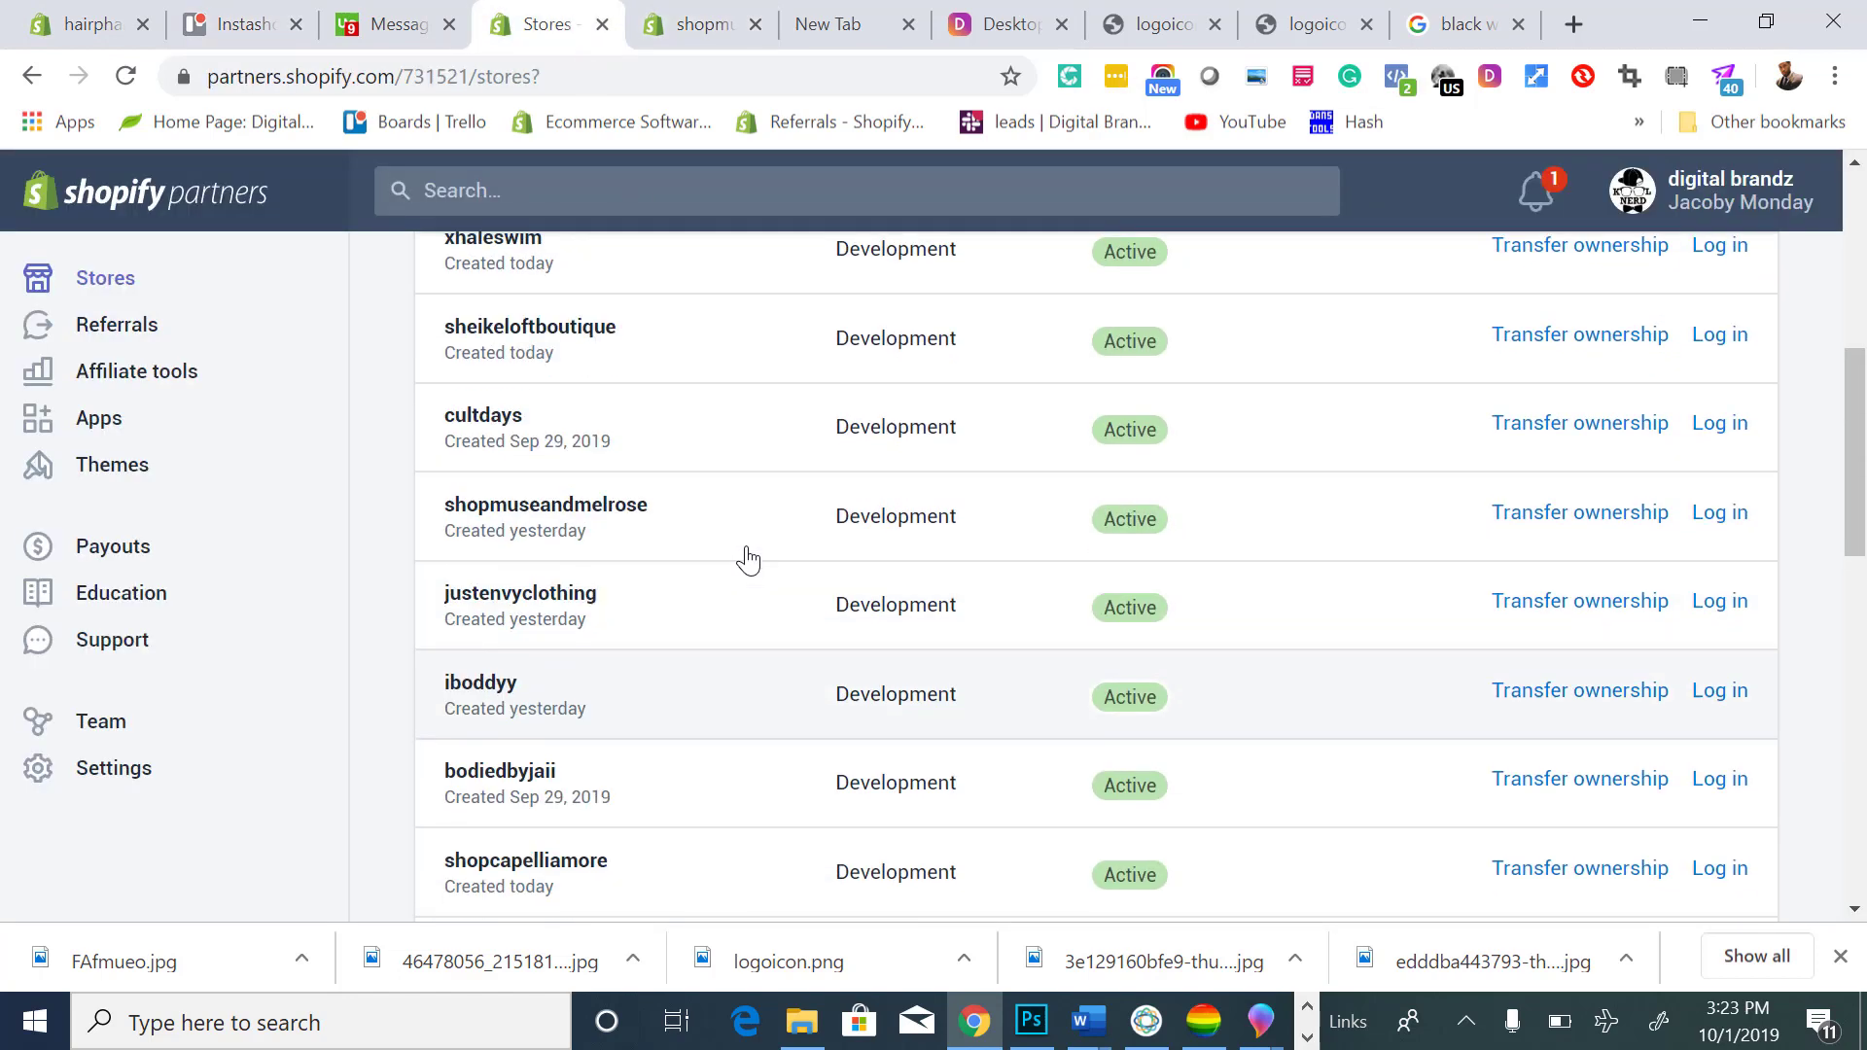
scroll(751, 569, "up", 5)
scroll(762, 593, "down", 4)
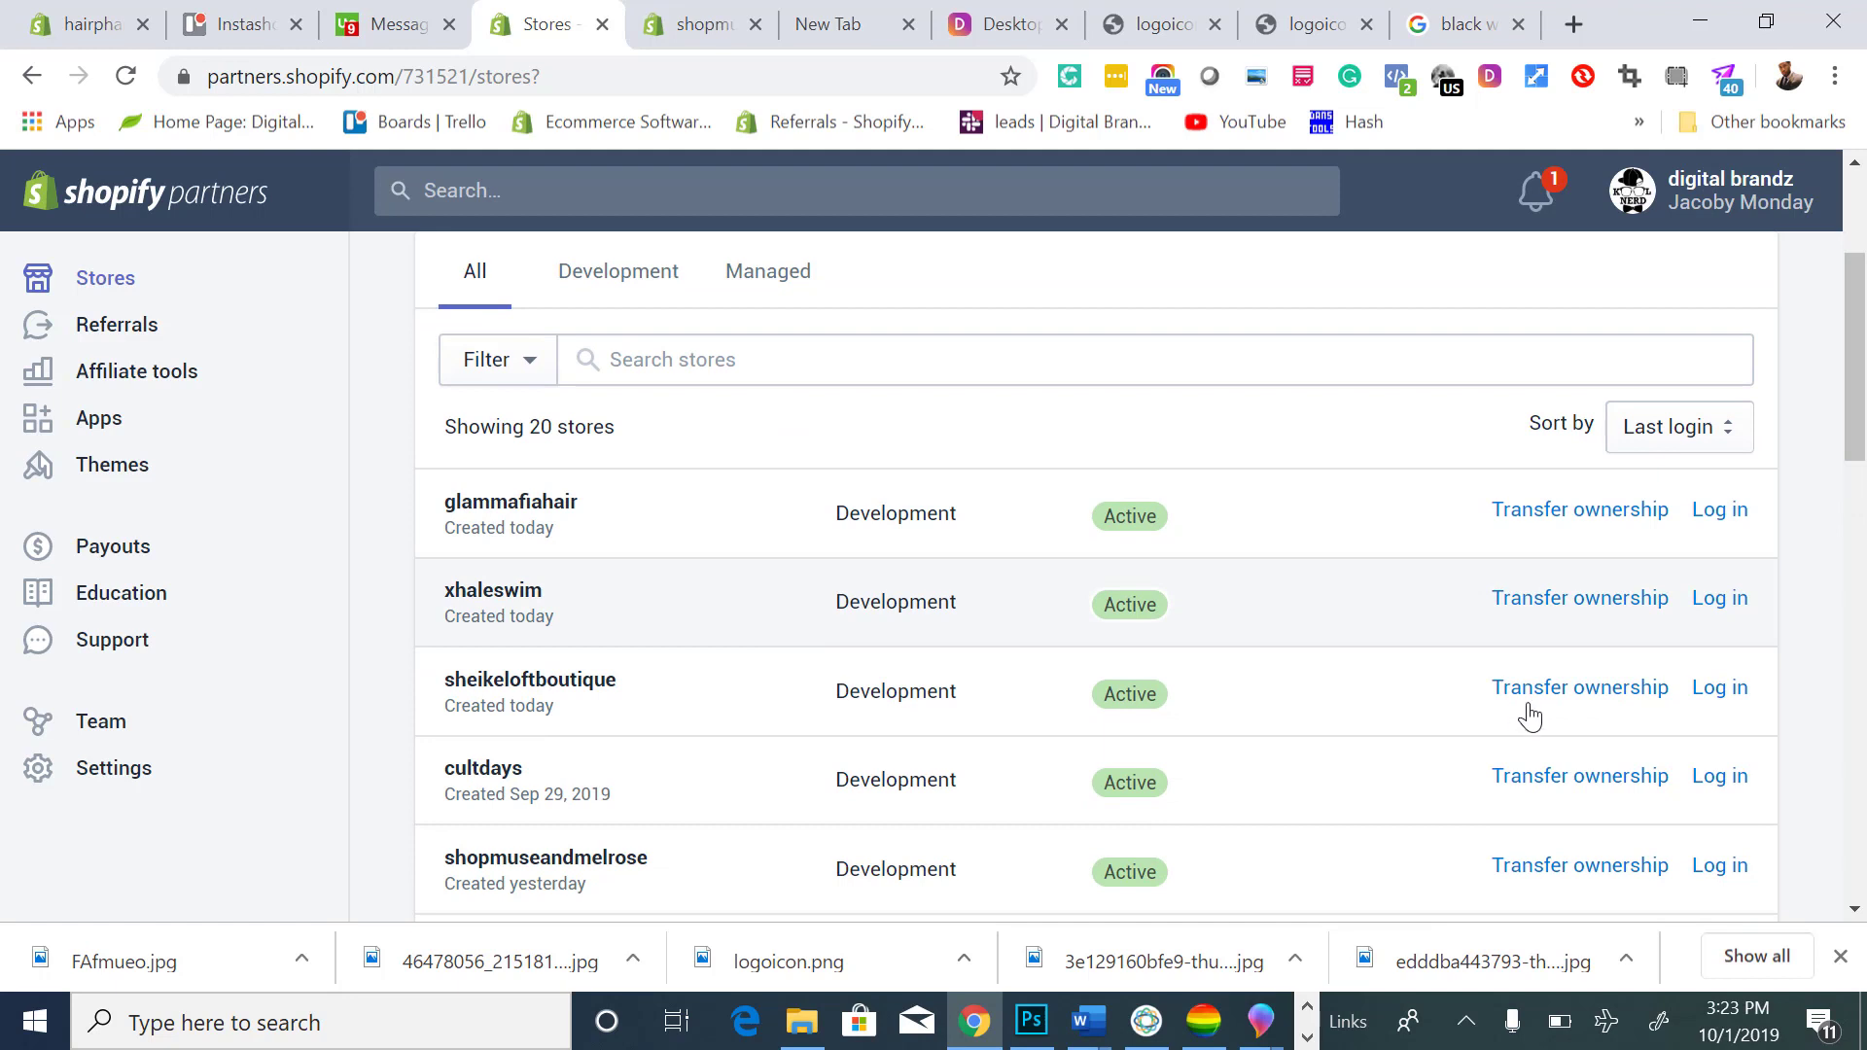
left_click(1717, 601)
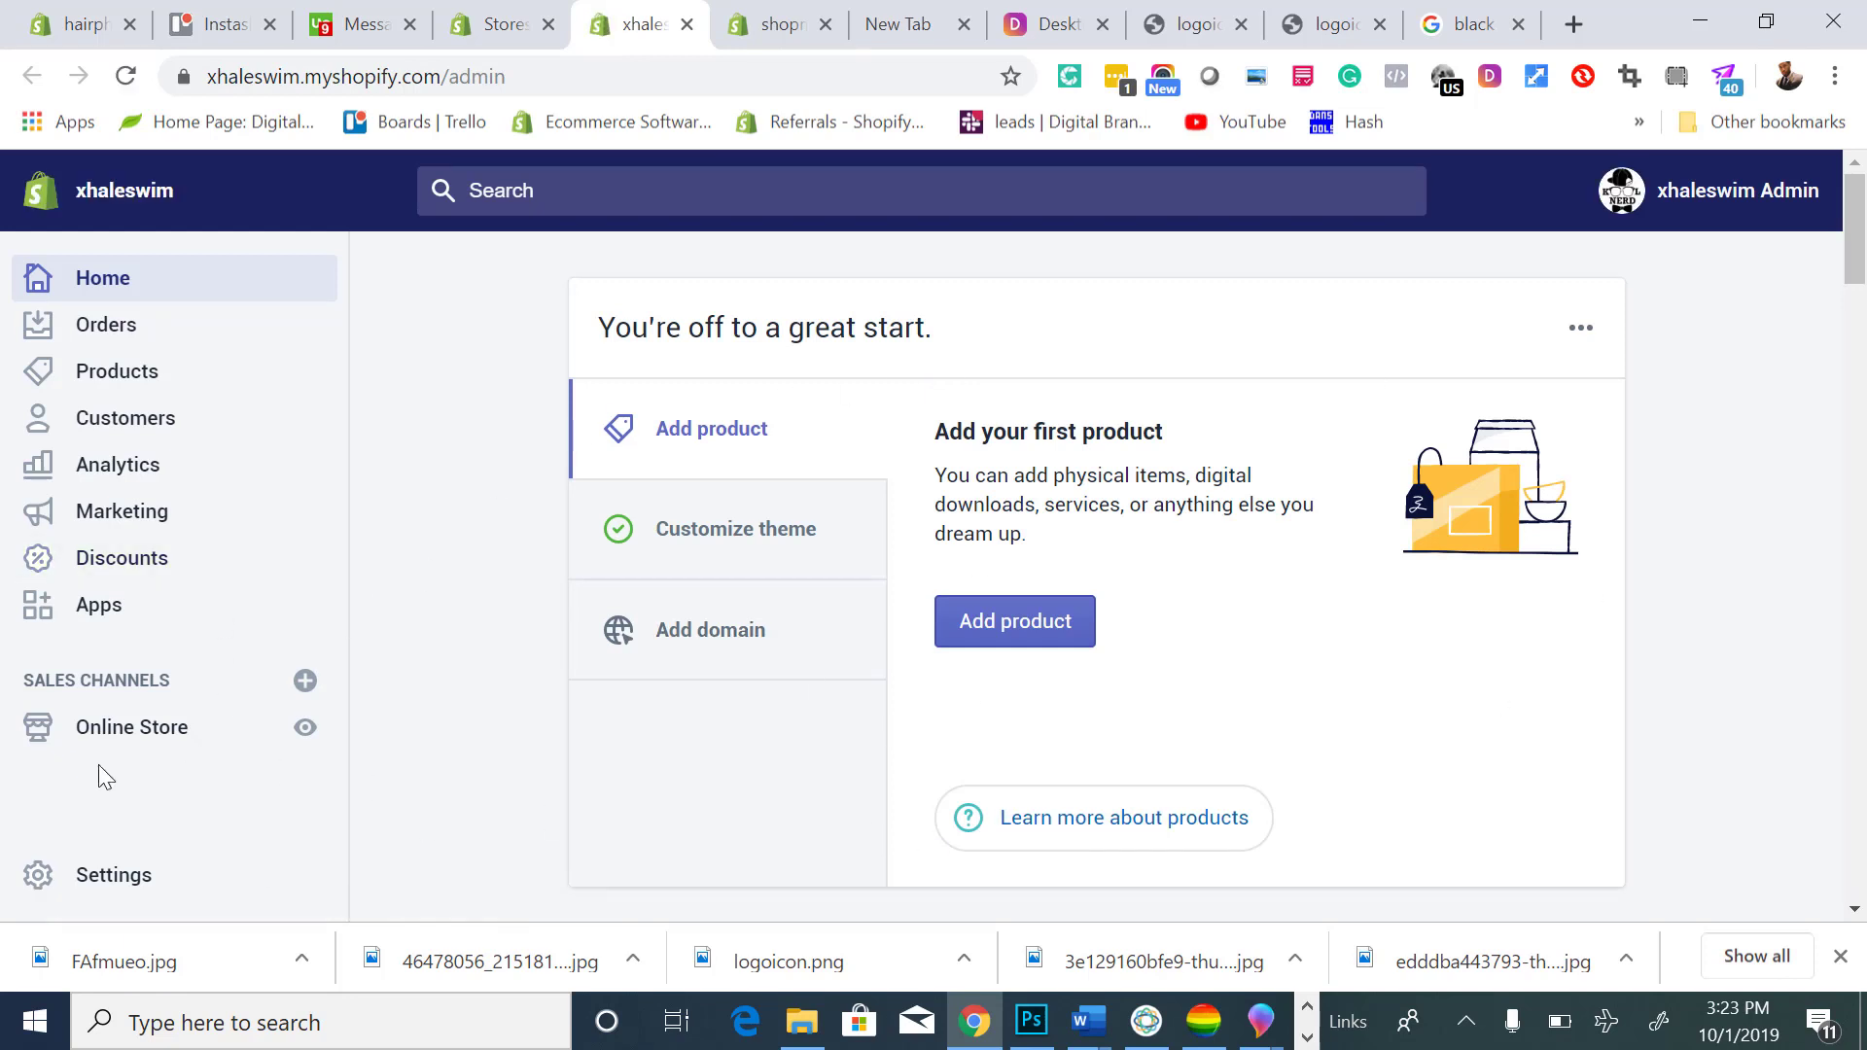
Open the online store's themes page and examine the live Instashop 3.0 theme preview.
left_click(190, 744)
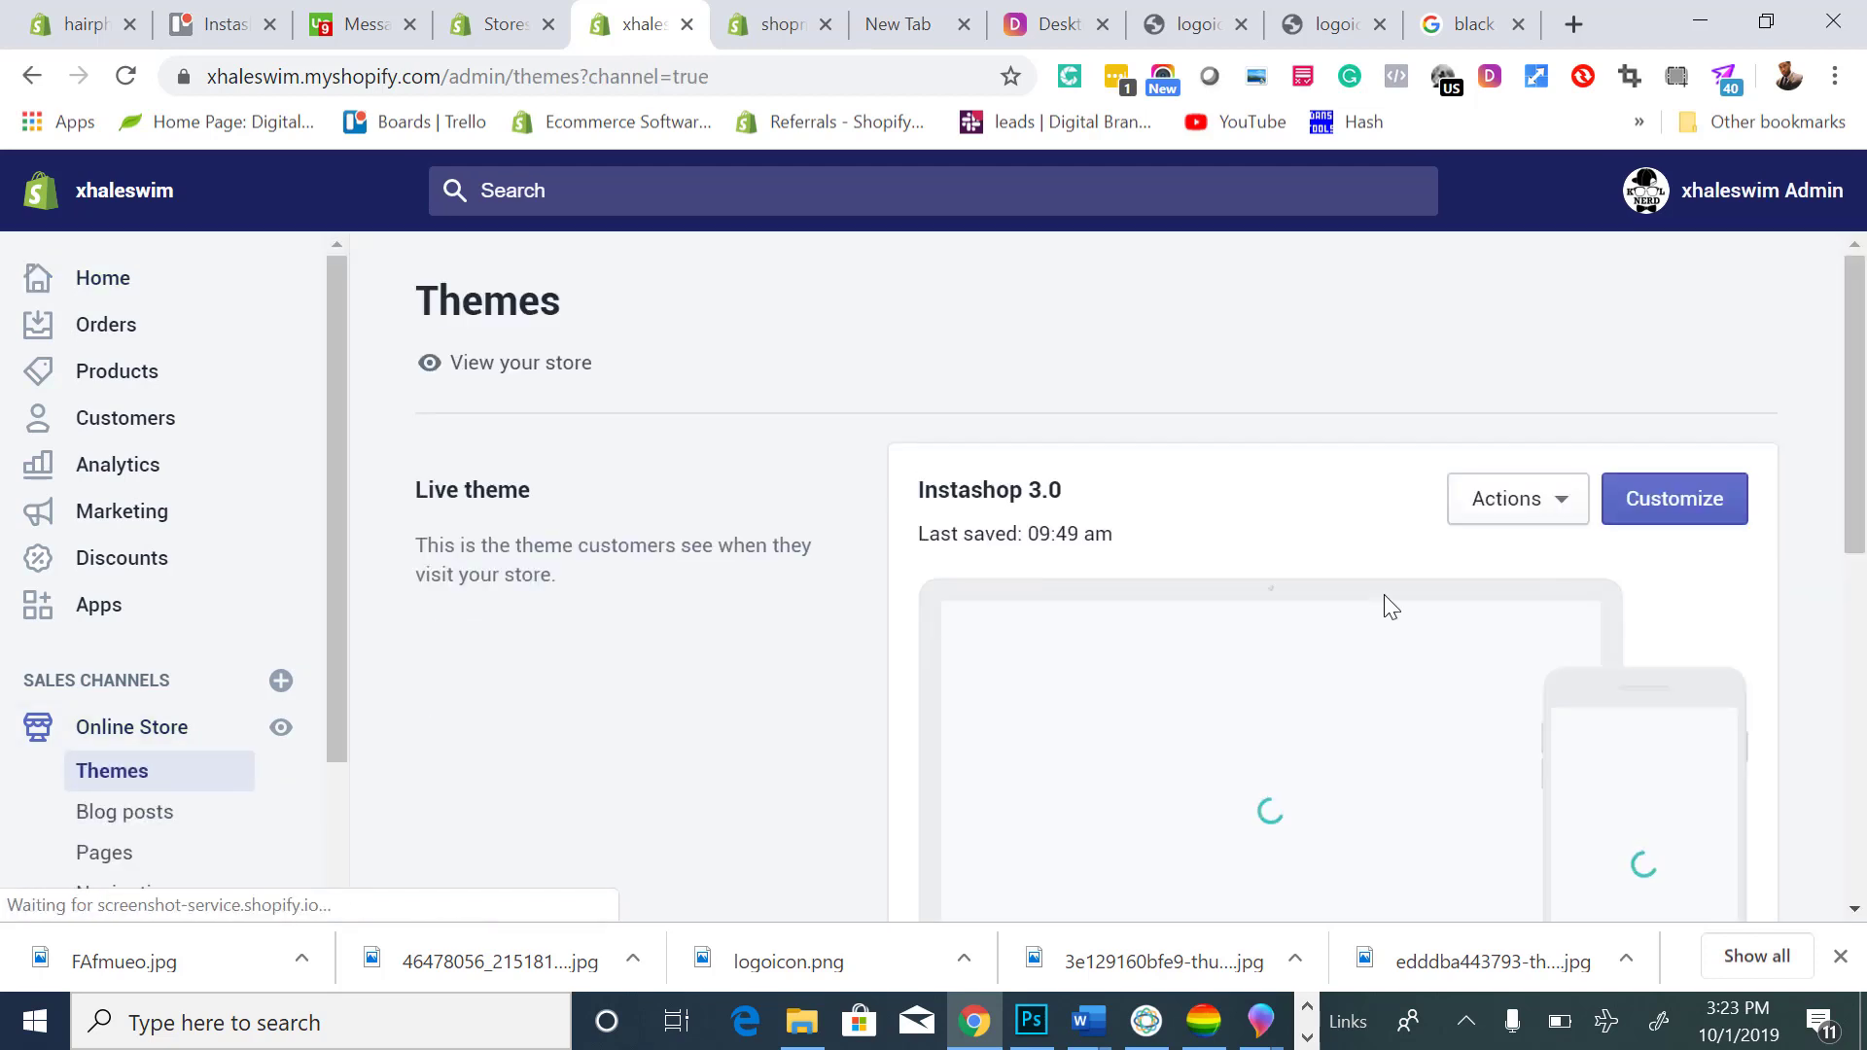
scroll(1384, 595, "down", 2)
scroll(1384, 591, "up", 2)
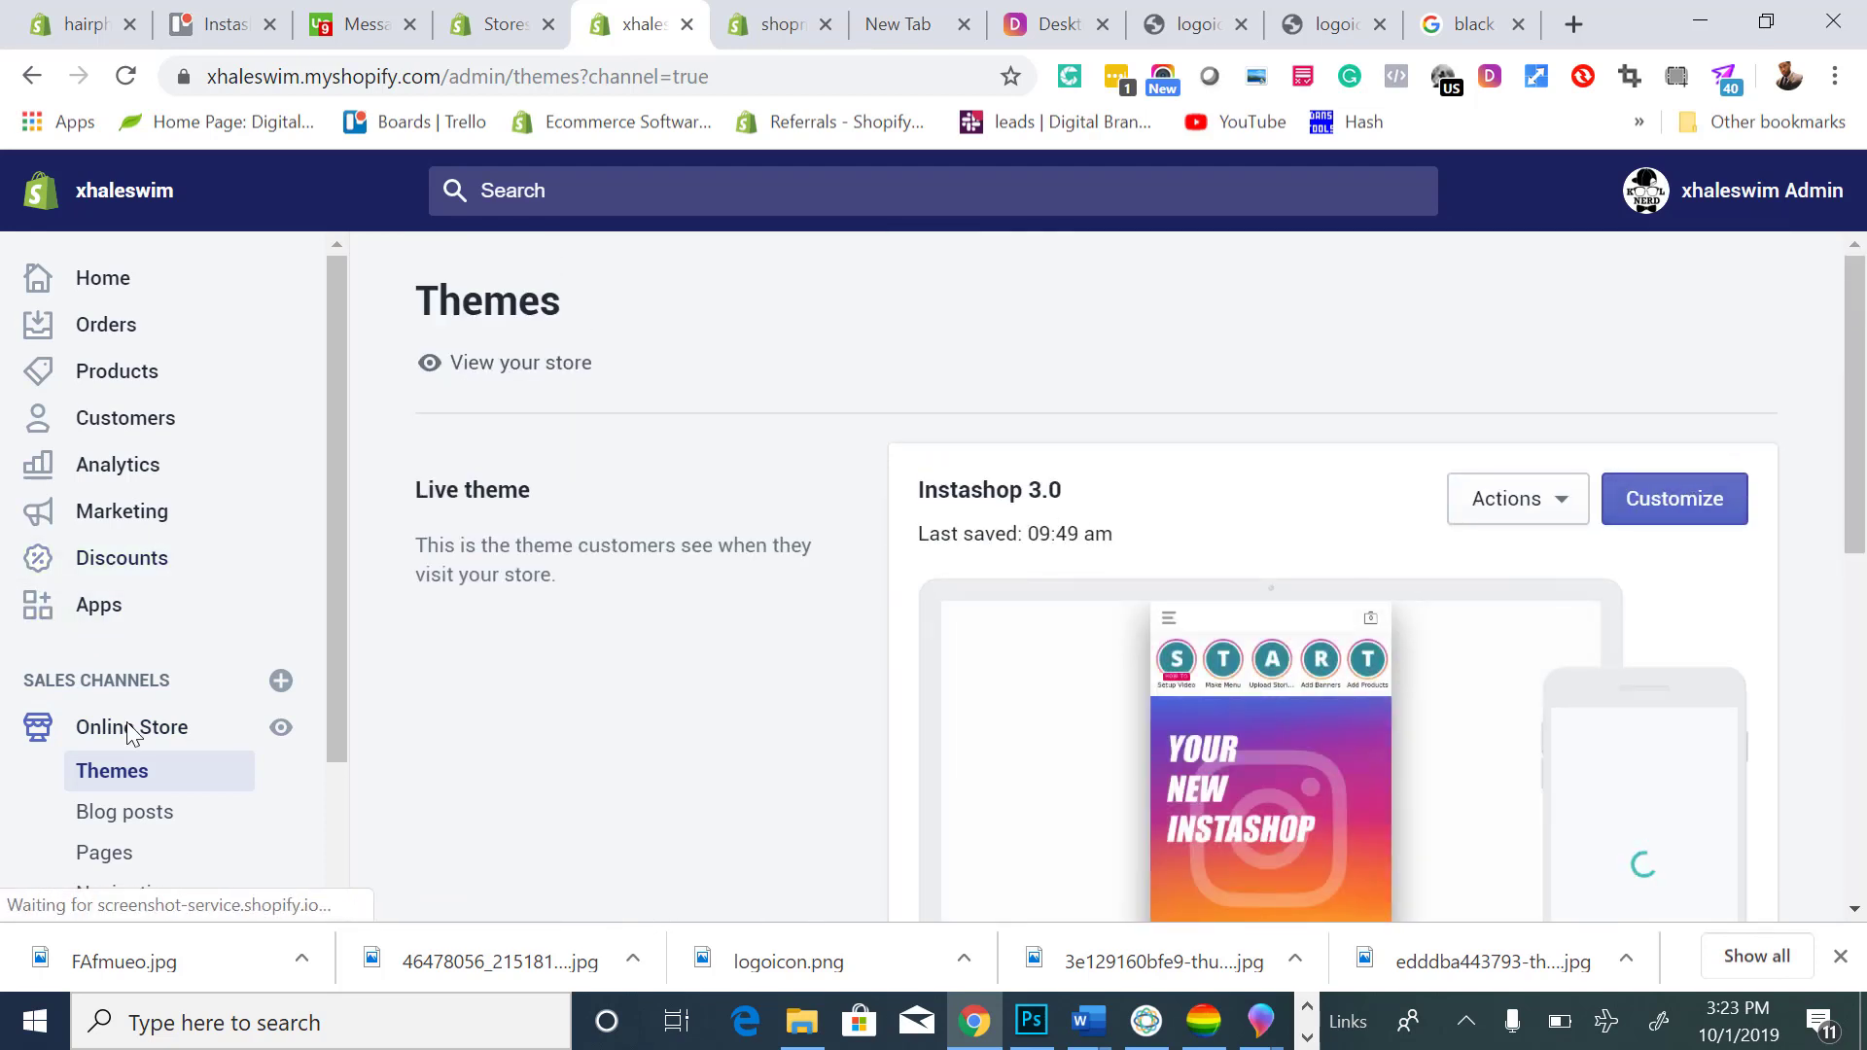
scroll(1397, 709, "down", 3)
scroll(446, 675, "up", 1)
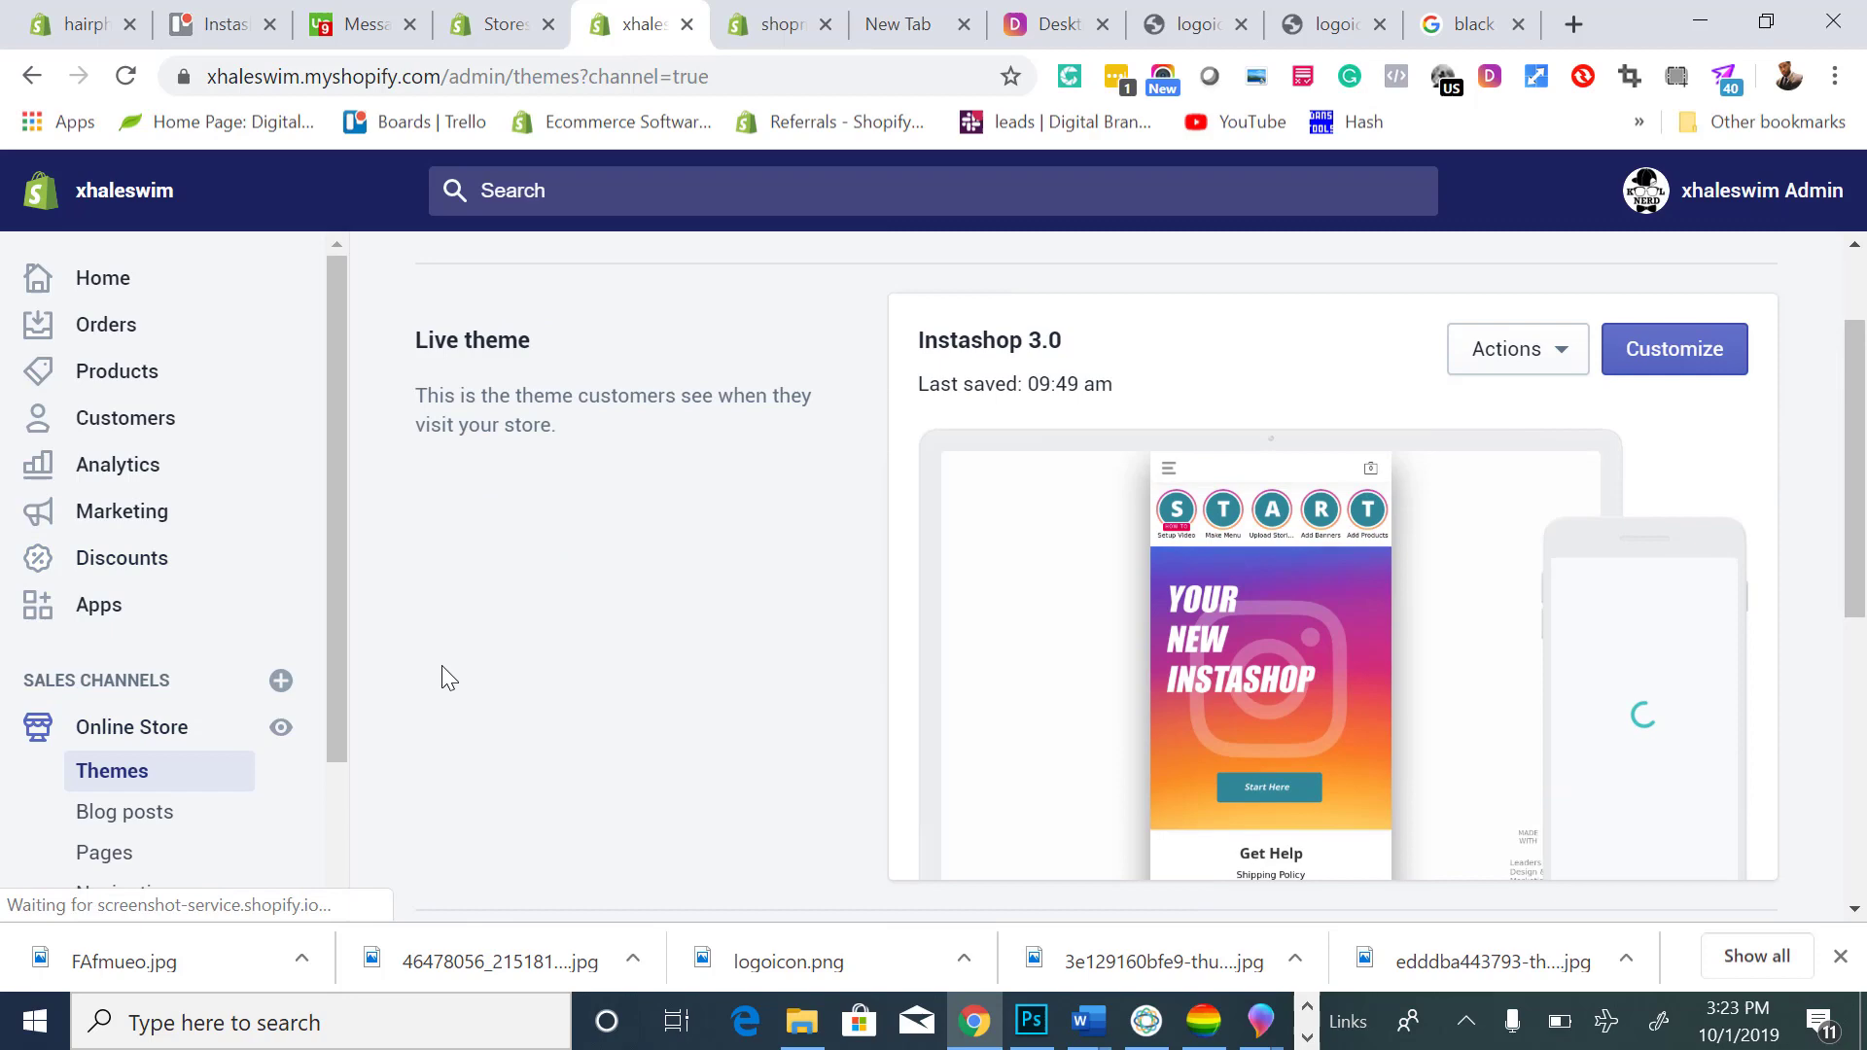
Open the xhaleswim store's page for all products and look over its options for adding or importing products.
left_click(155, 371)
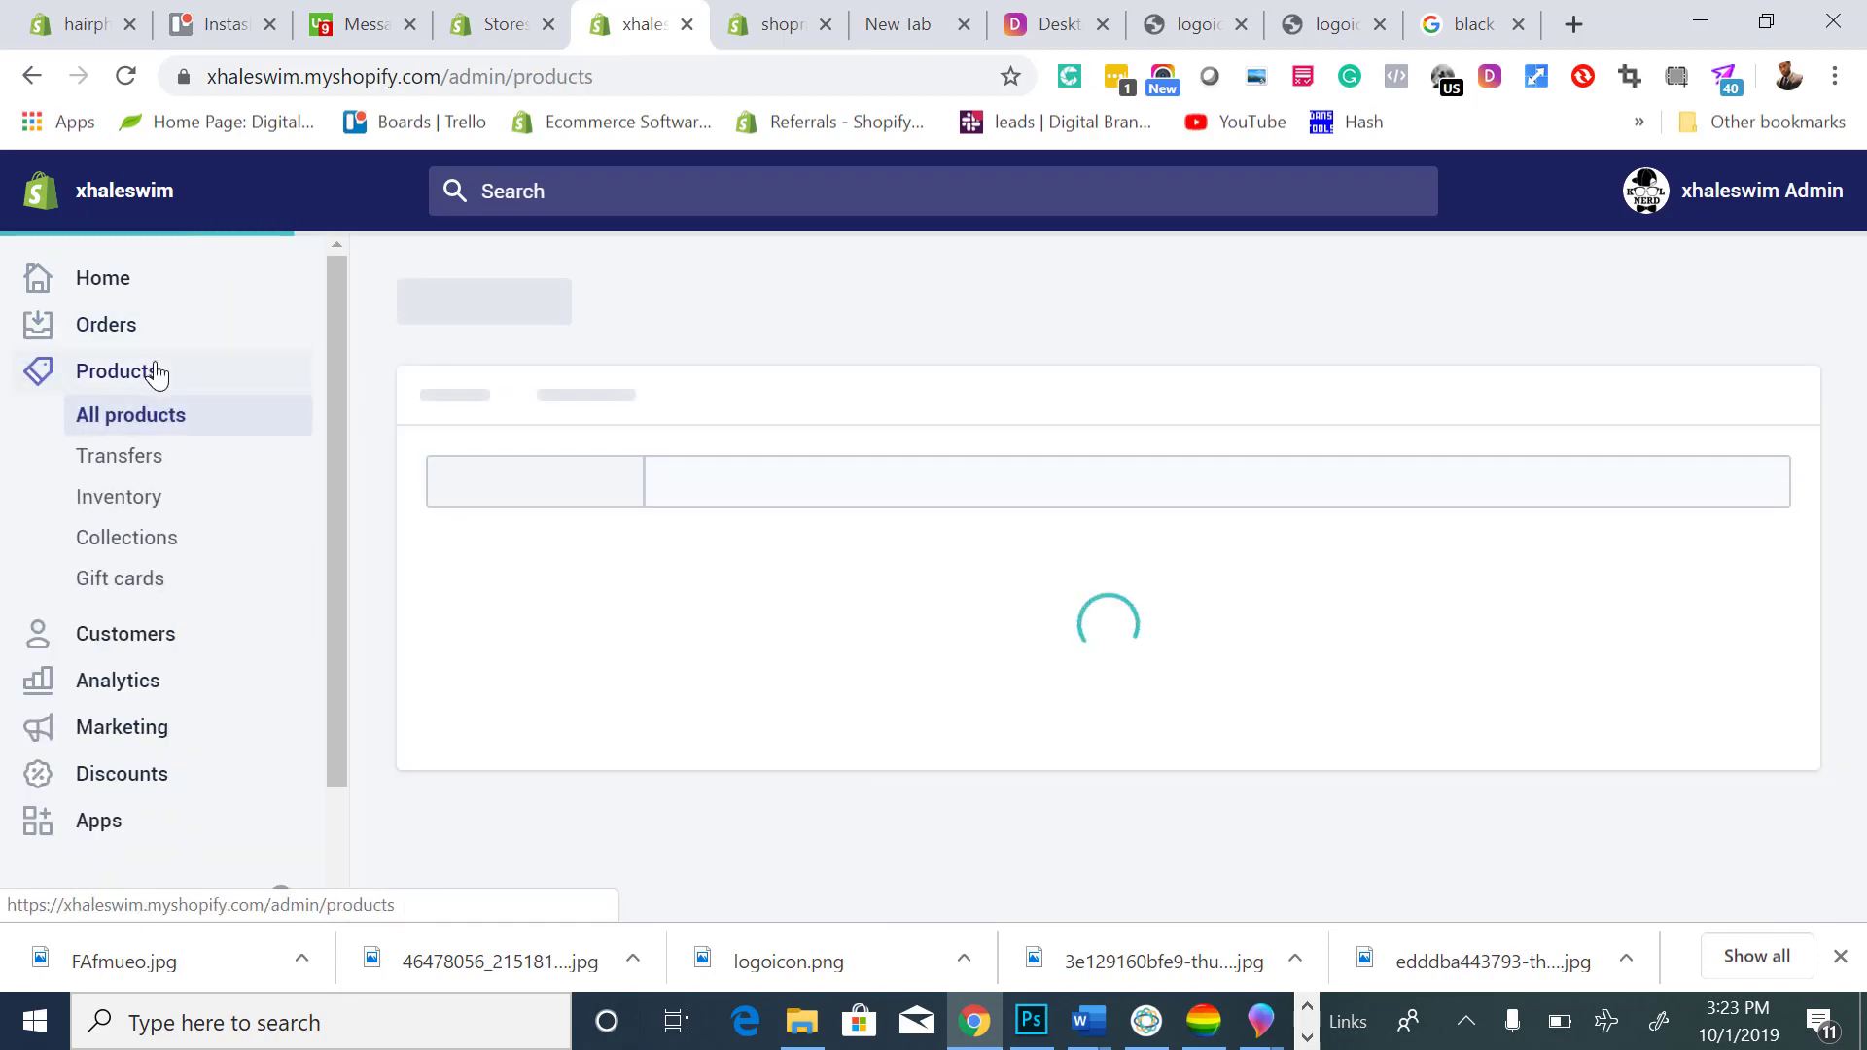
scroll(292, 413, "down", 2)
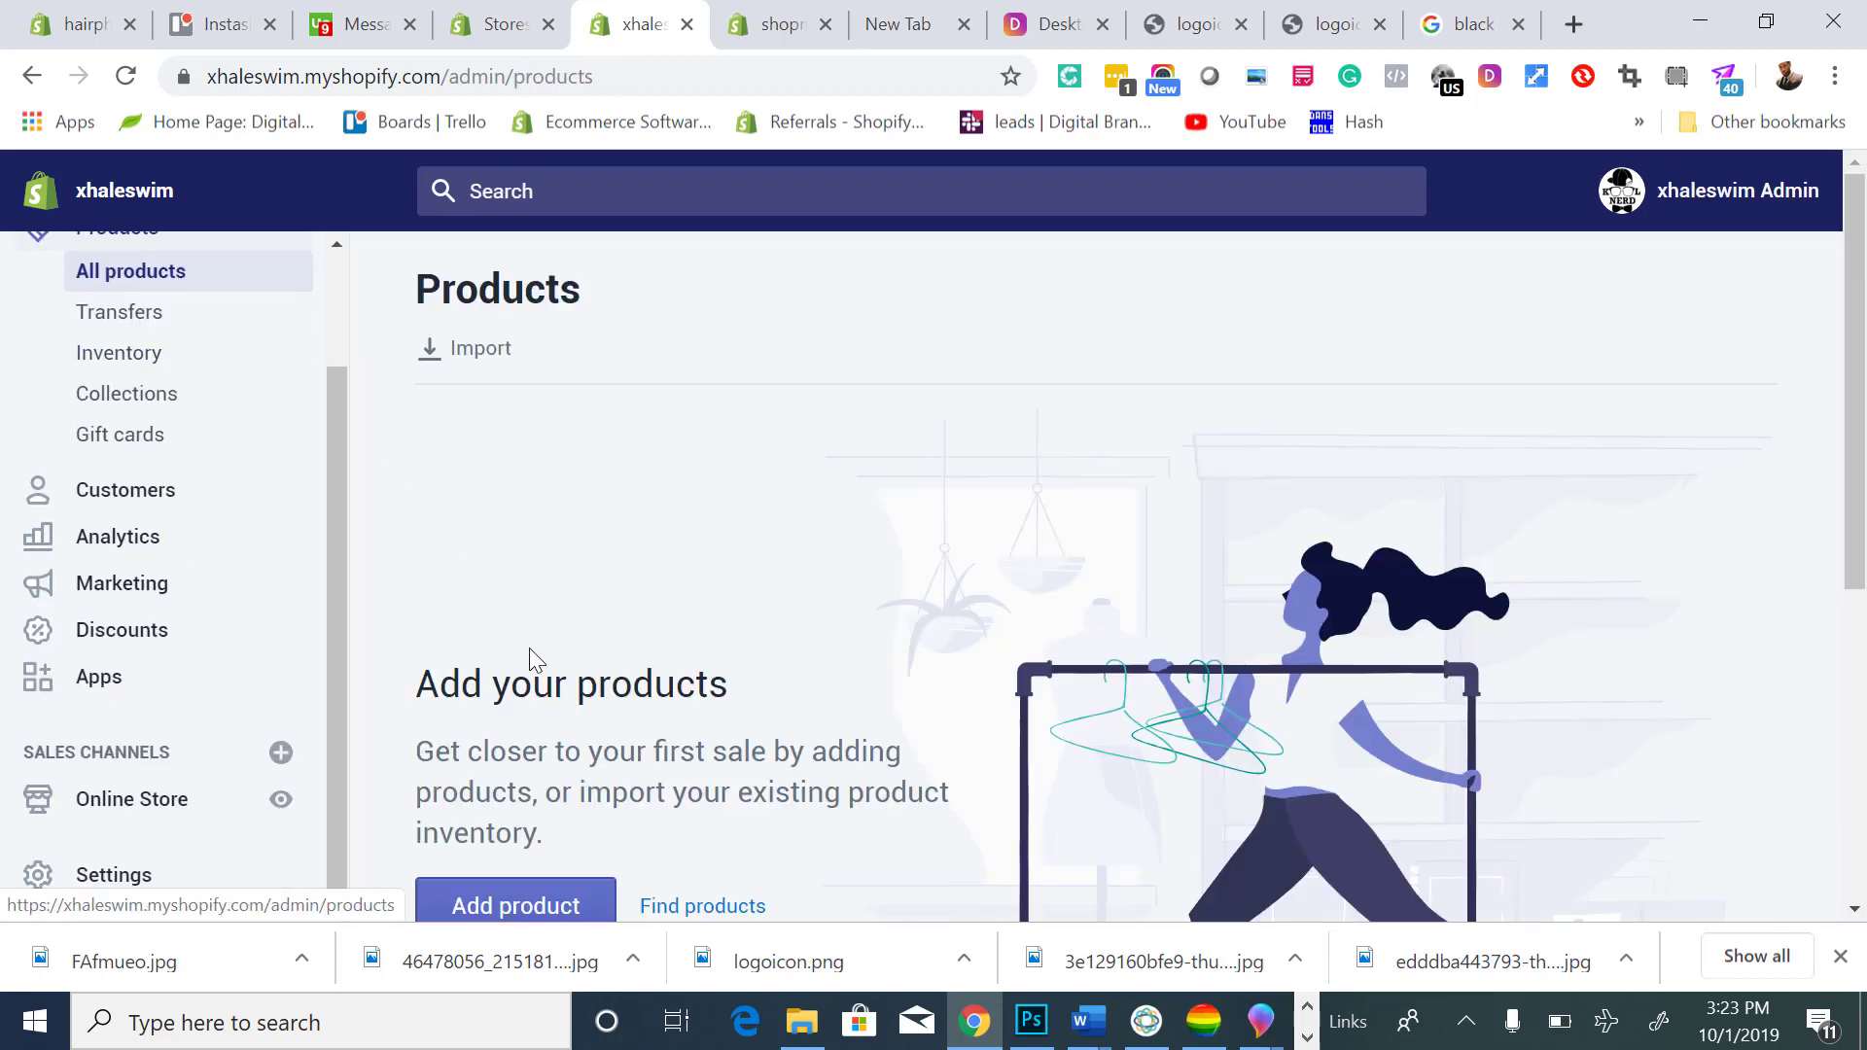
scroll(541, 696, "down", 1)
scroll(404, 357, "up", 1)
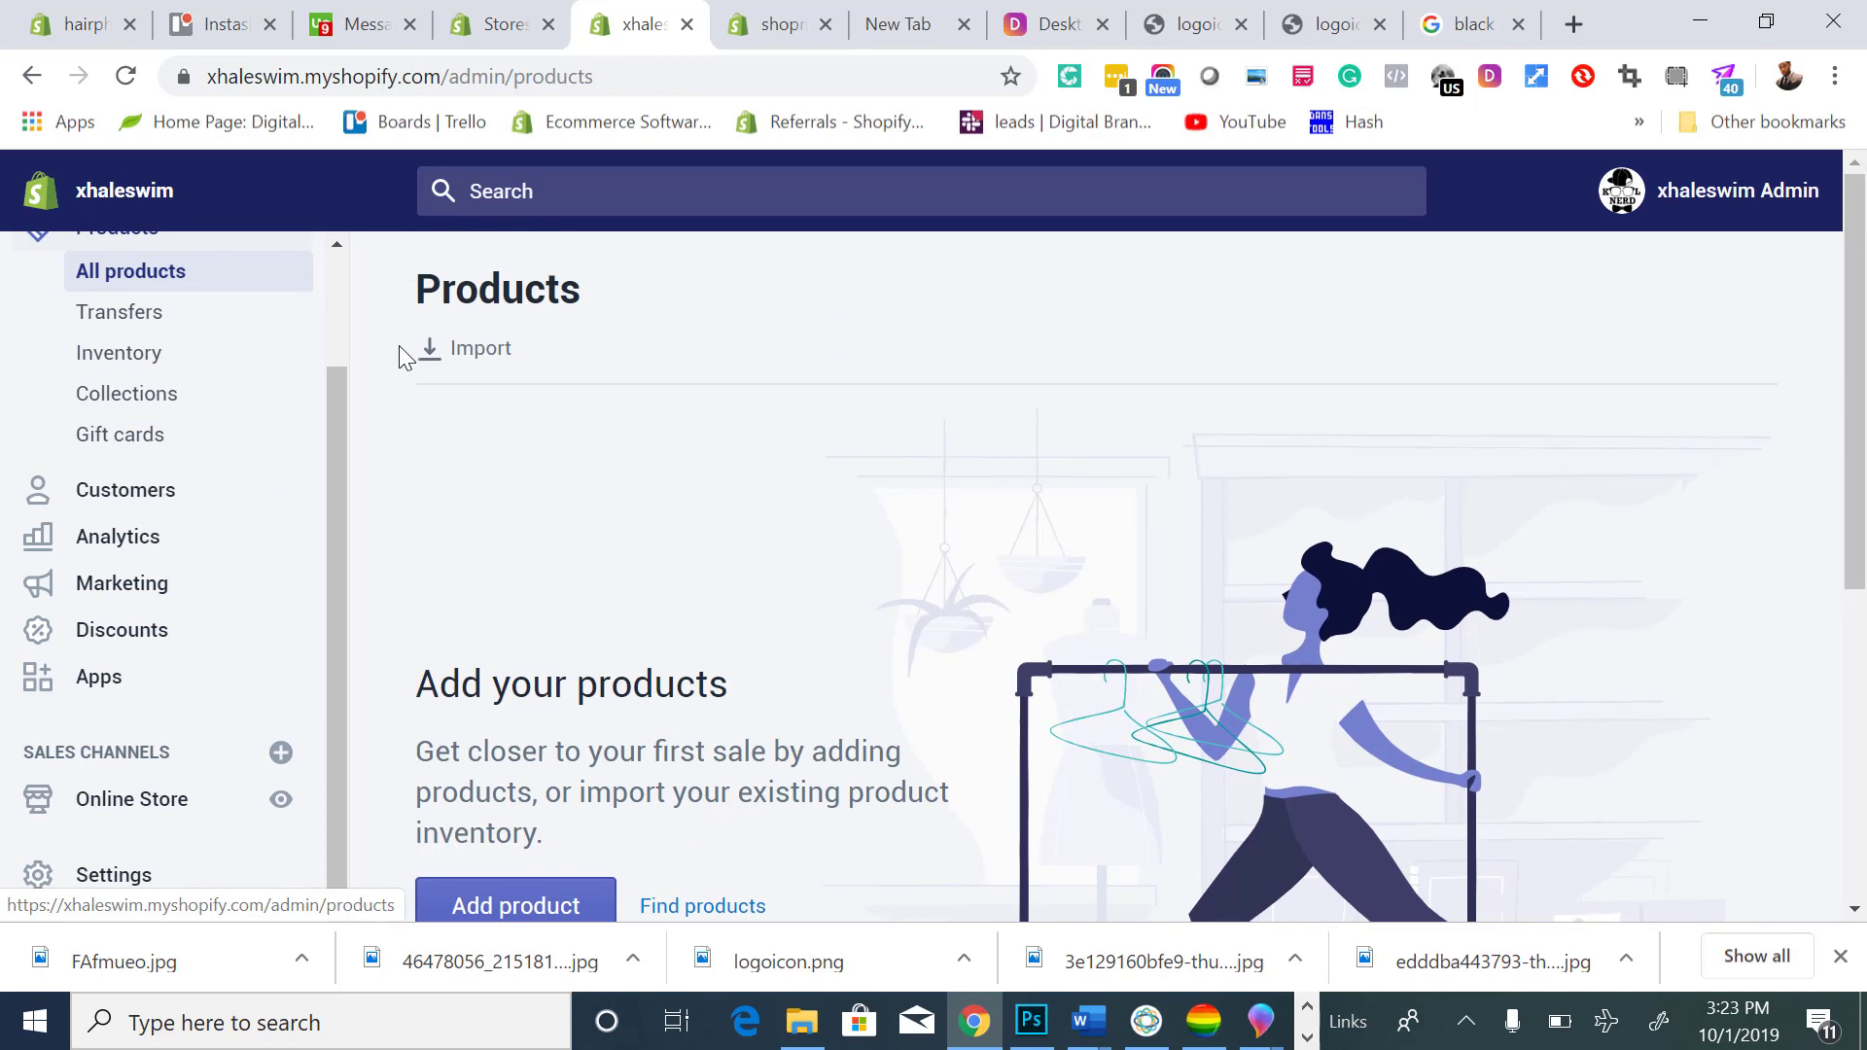
Copy the store name "xhaleswim" from the page's web address.
left_click(305, 83)
left_click(303, 80)
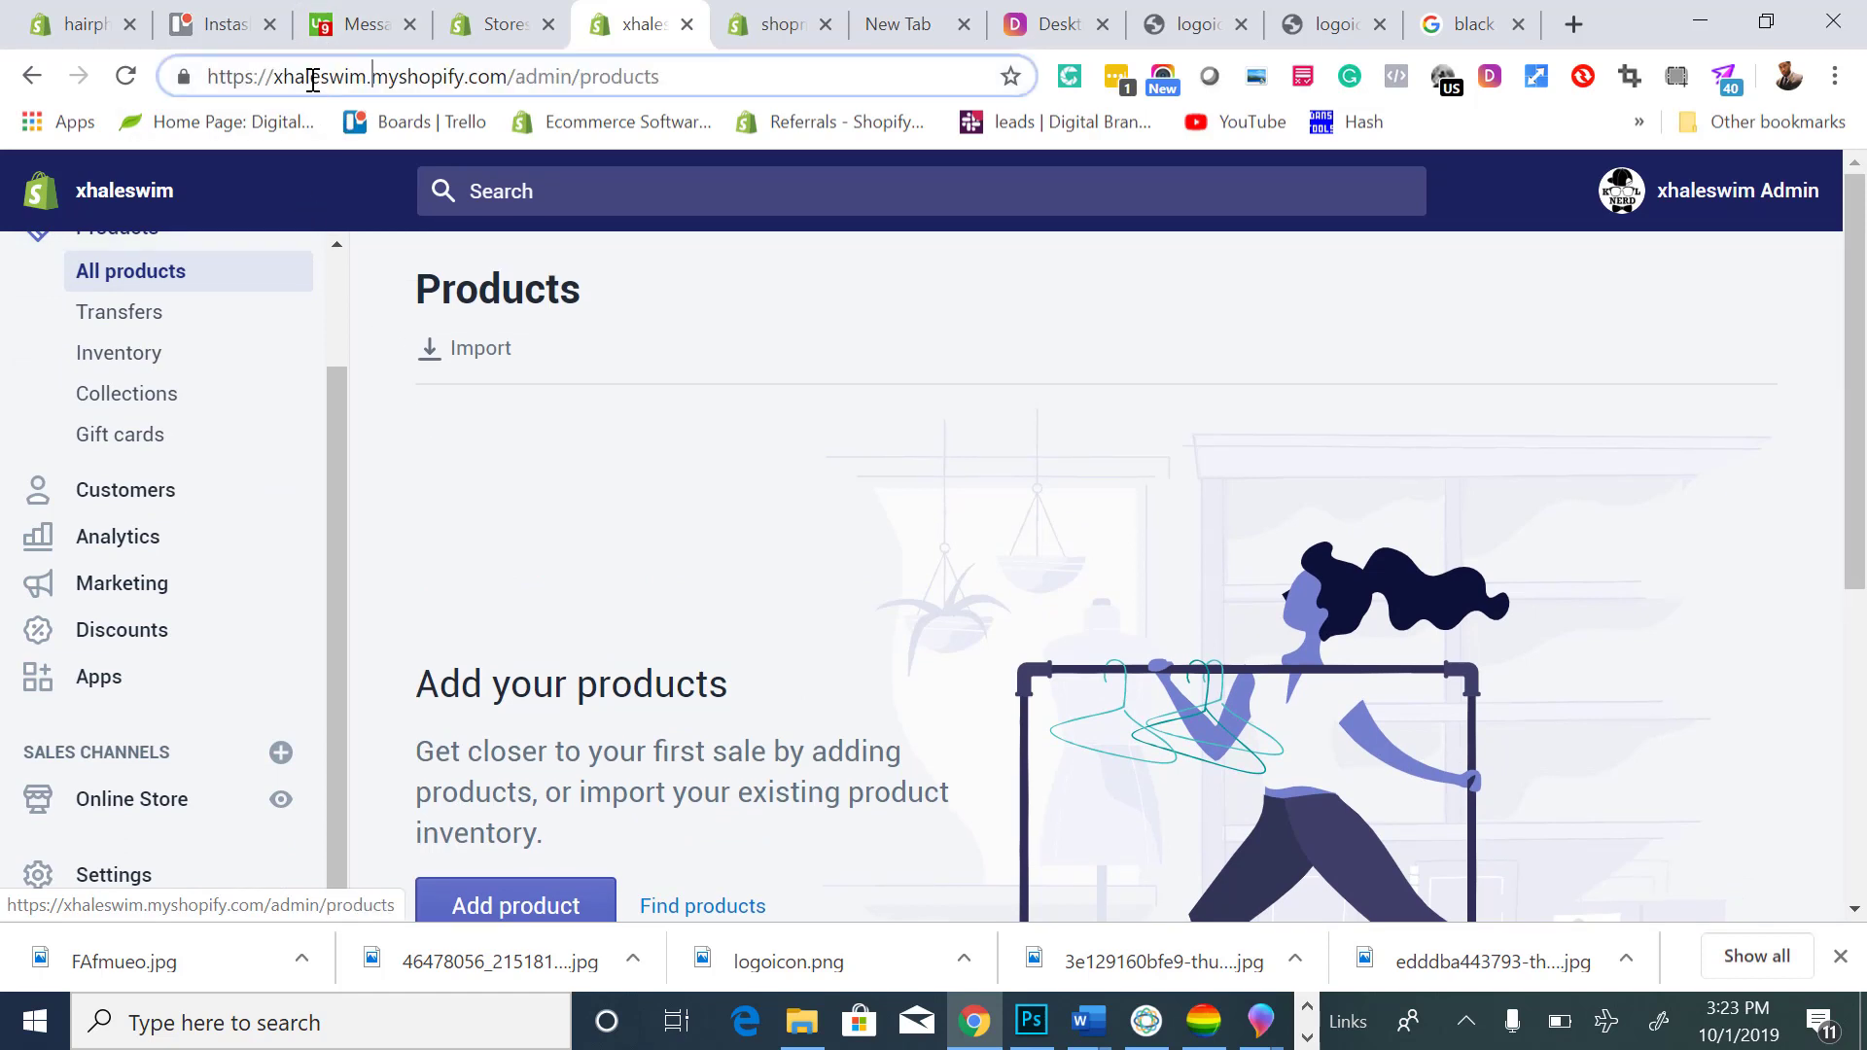
left_click_drag(369, 78, 304, 86)
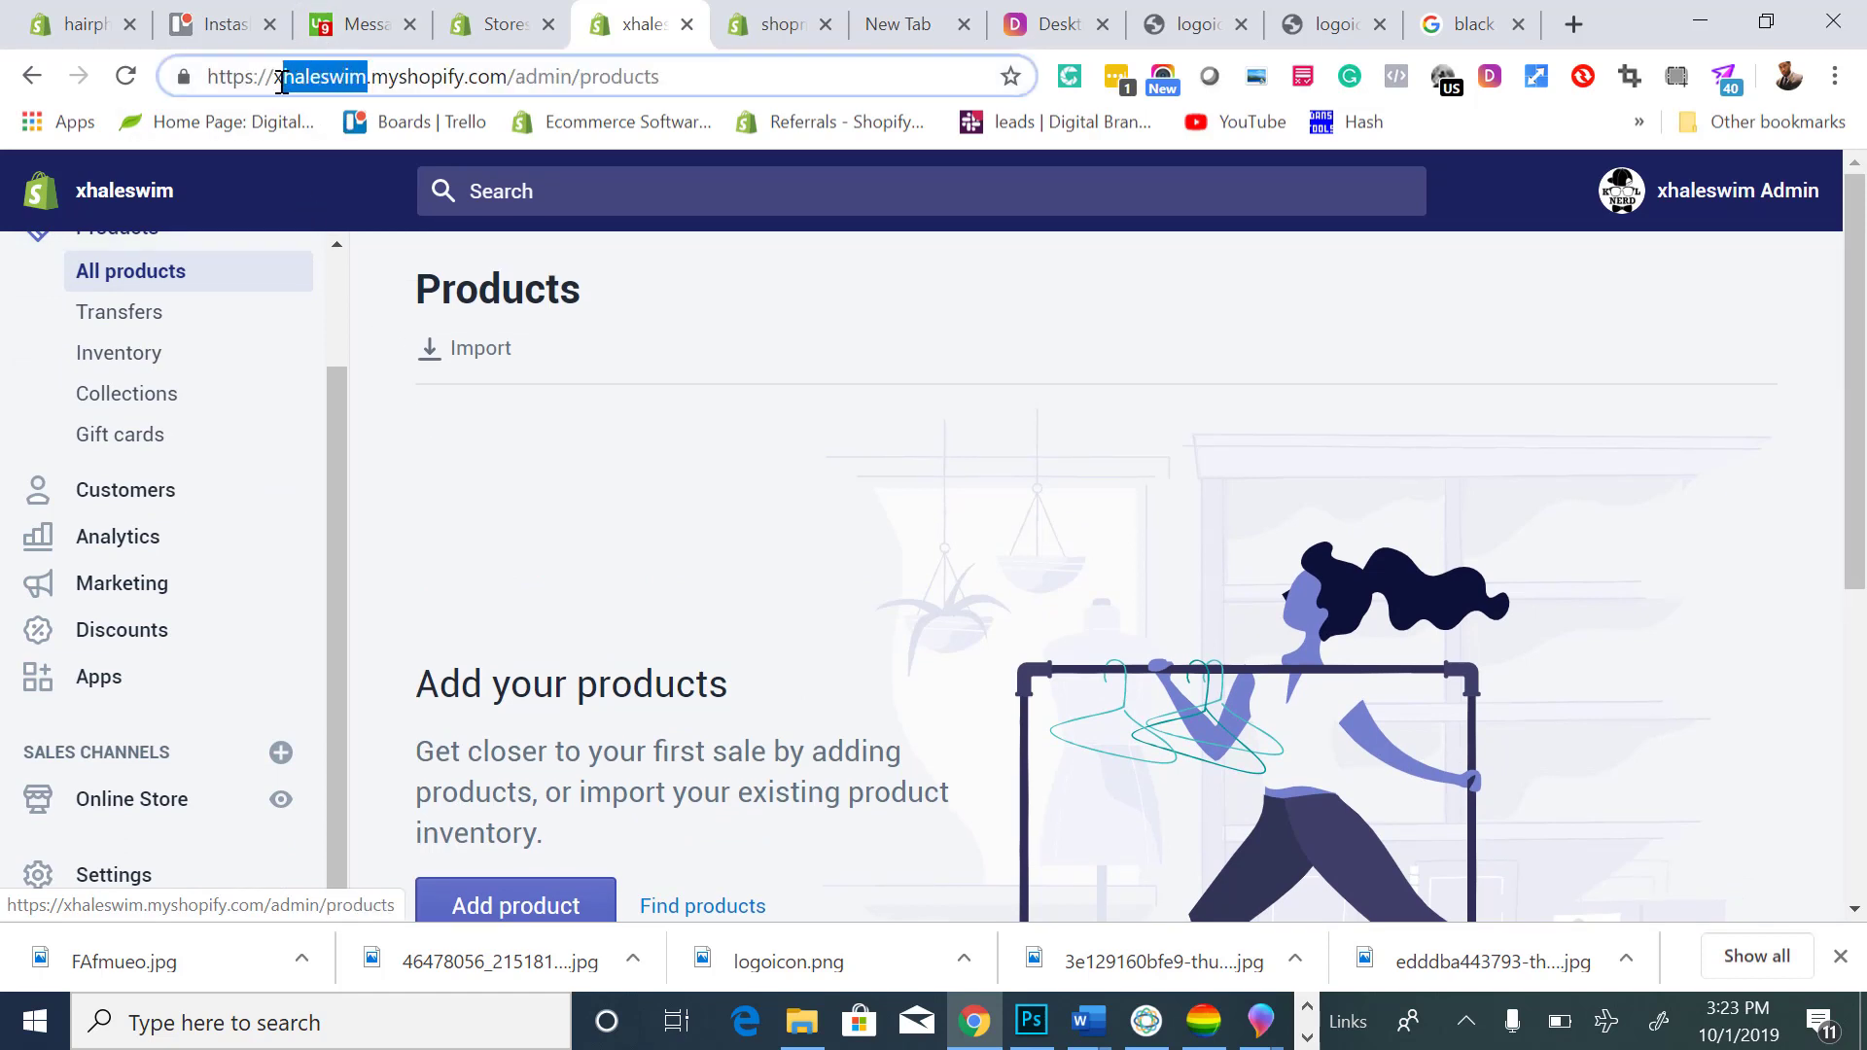
right_click(288, 86)
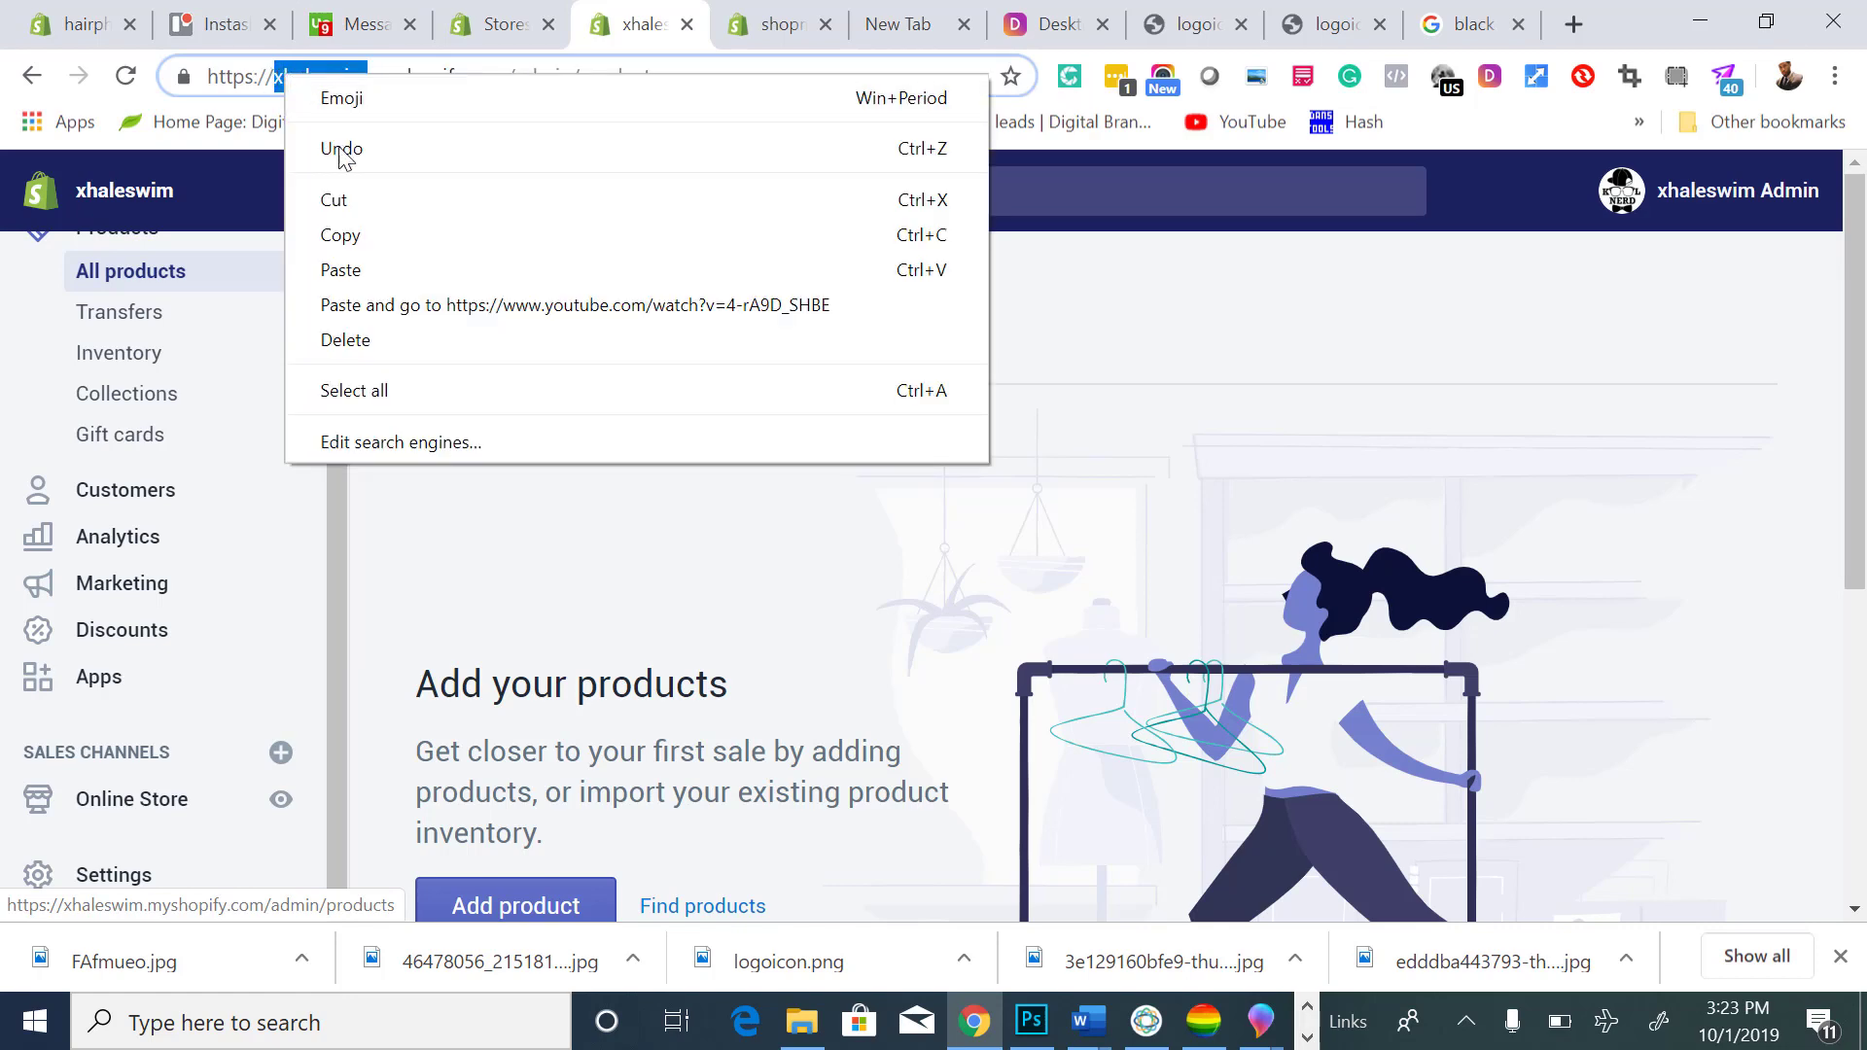
left_click(359, 238)
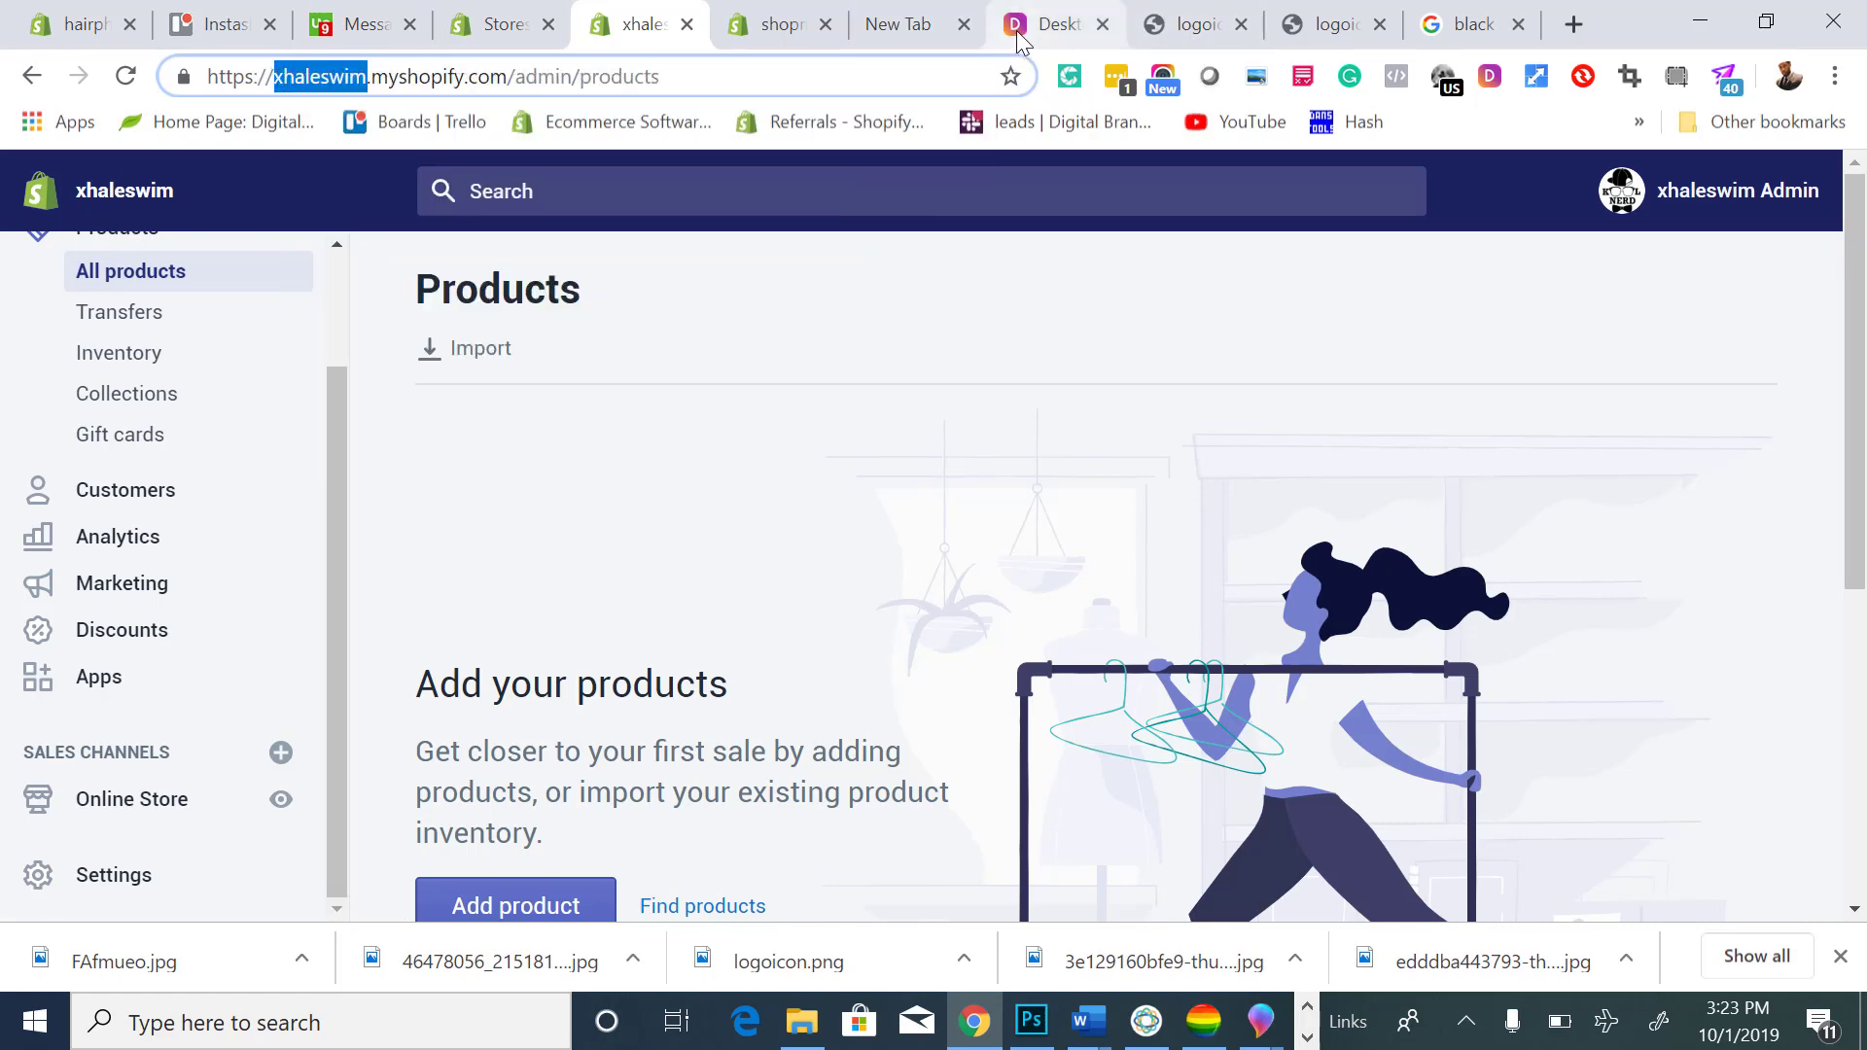
Switch to Desktop for Instagram, search for "xhaleswim" and open that profile.
left_click(1051, 25)
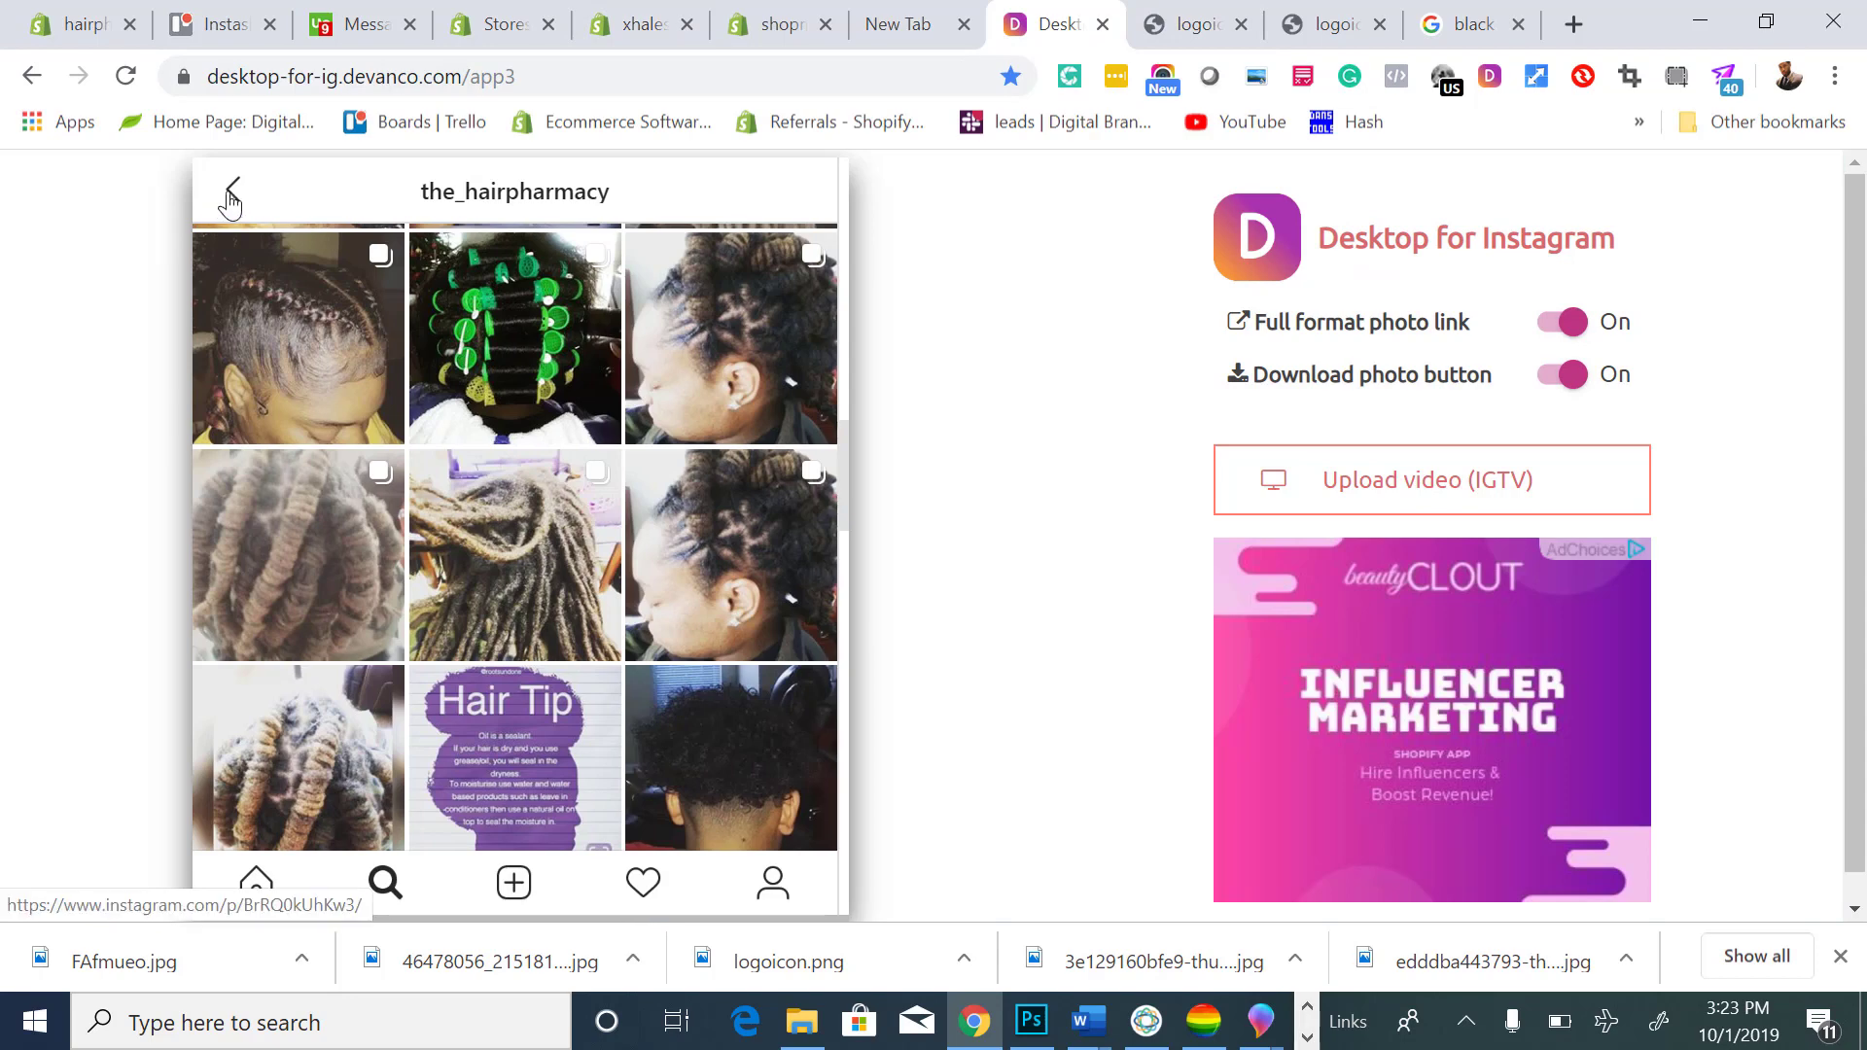
left_click(233, 191)
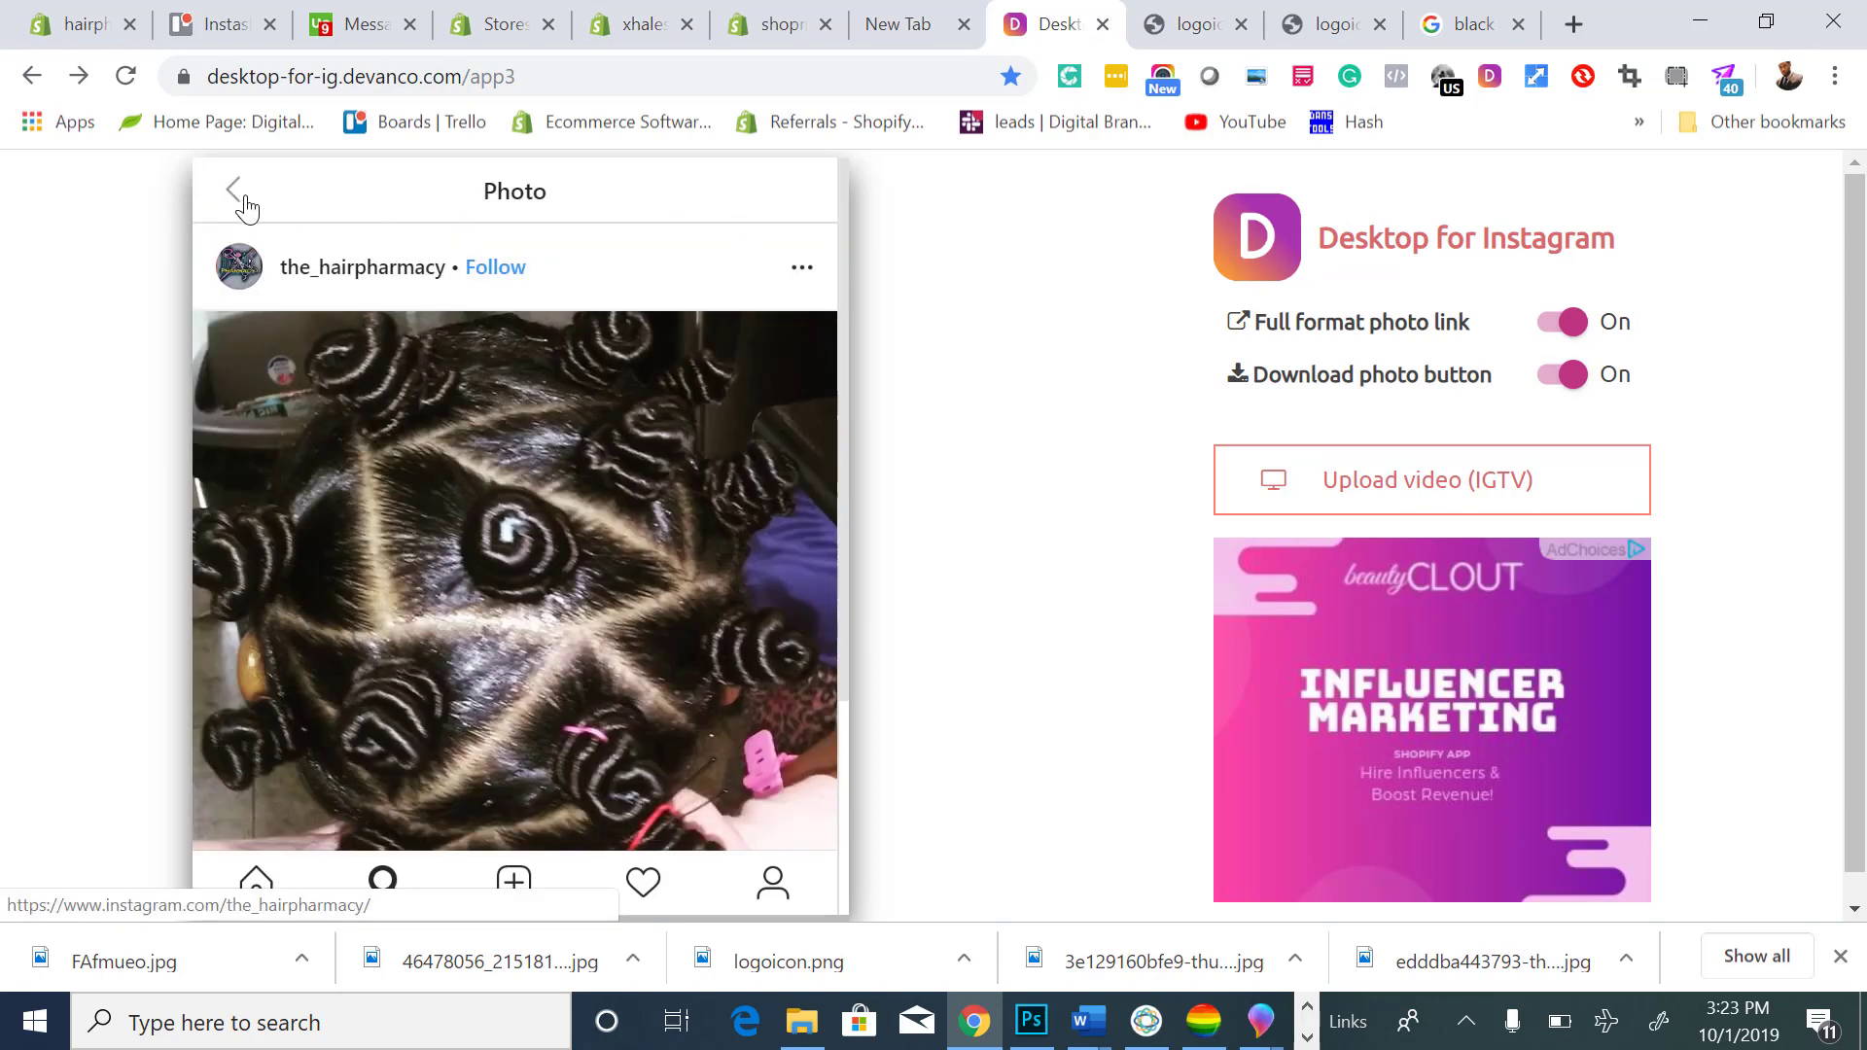
left_click(239, 192)
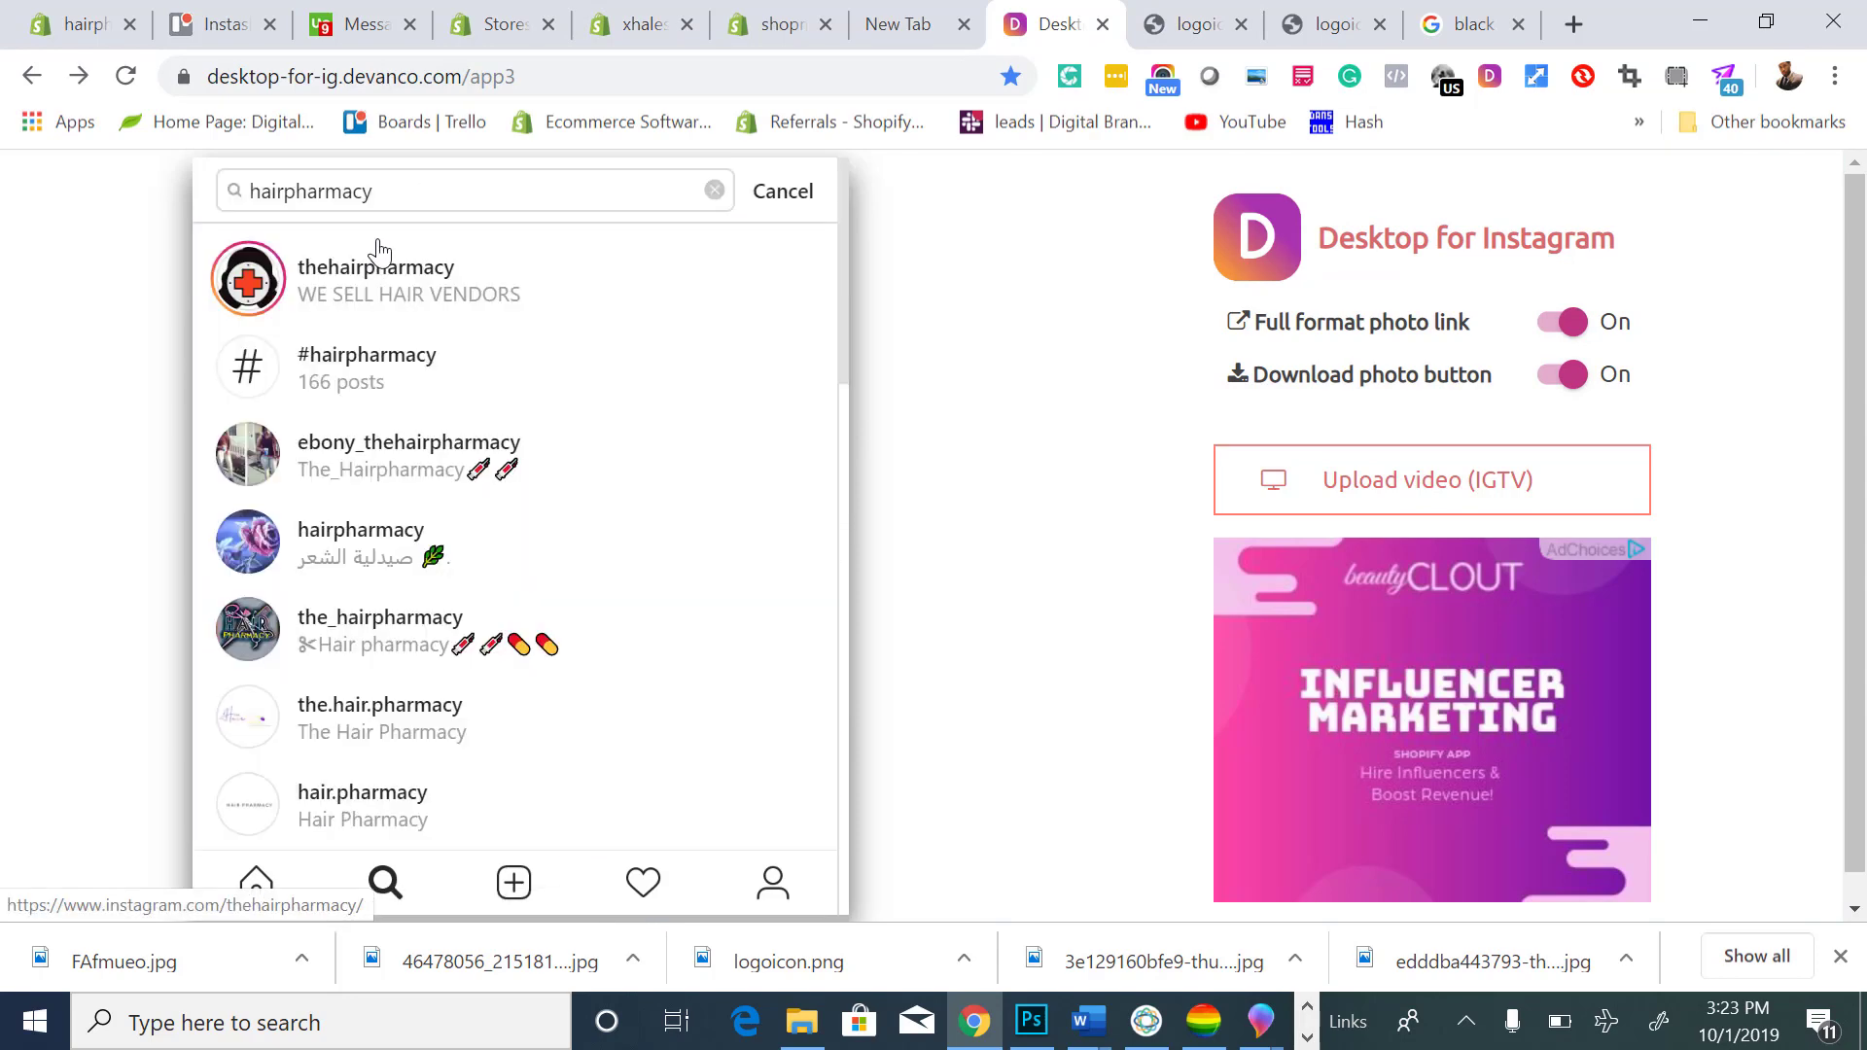
double_click(389, 191)
type("xhaleswim")
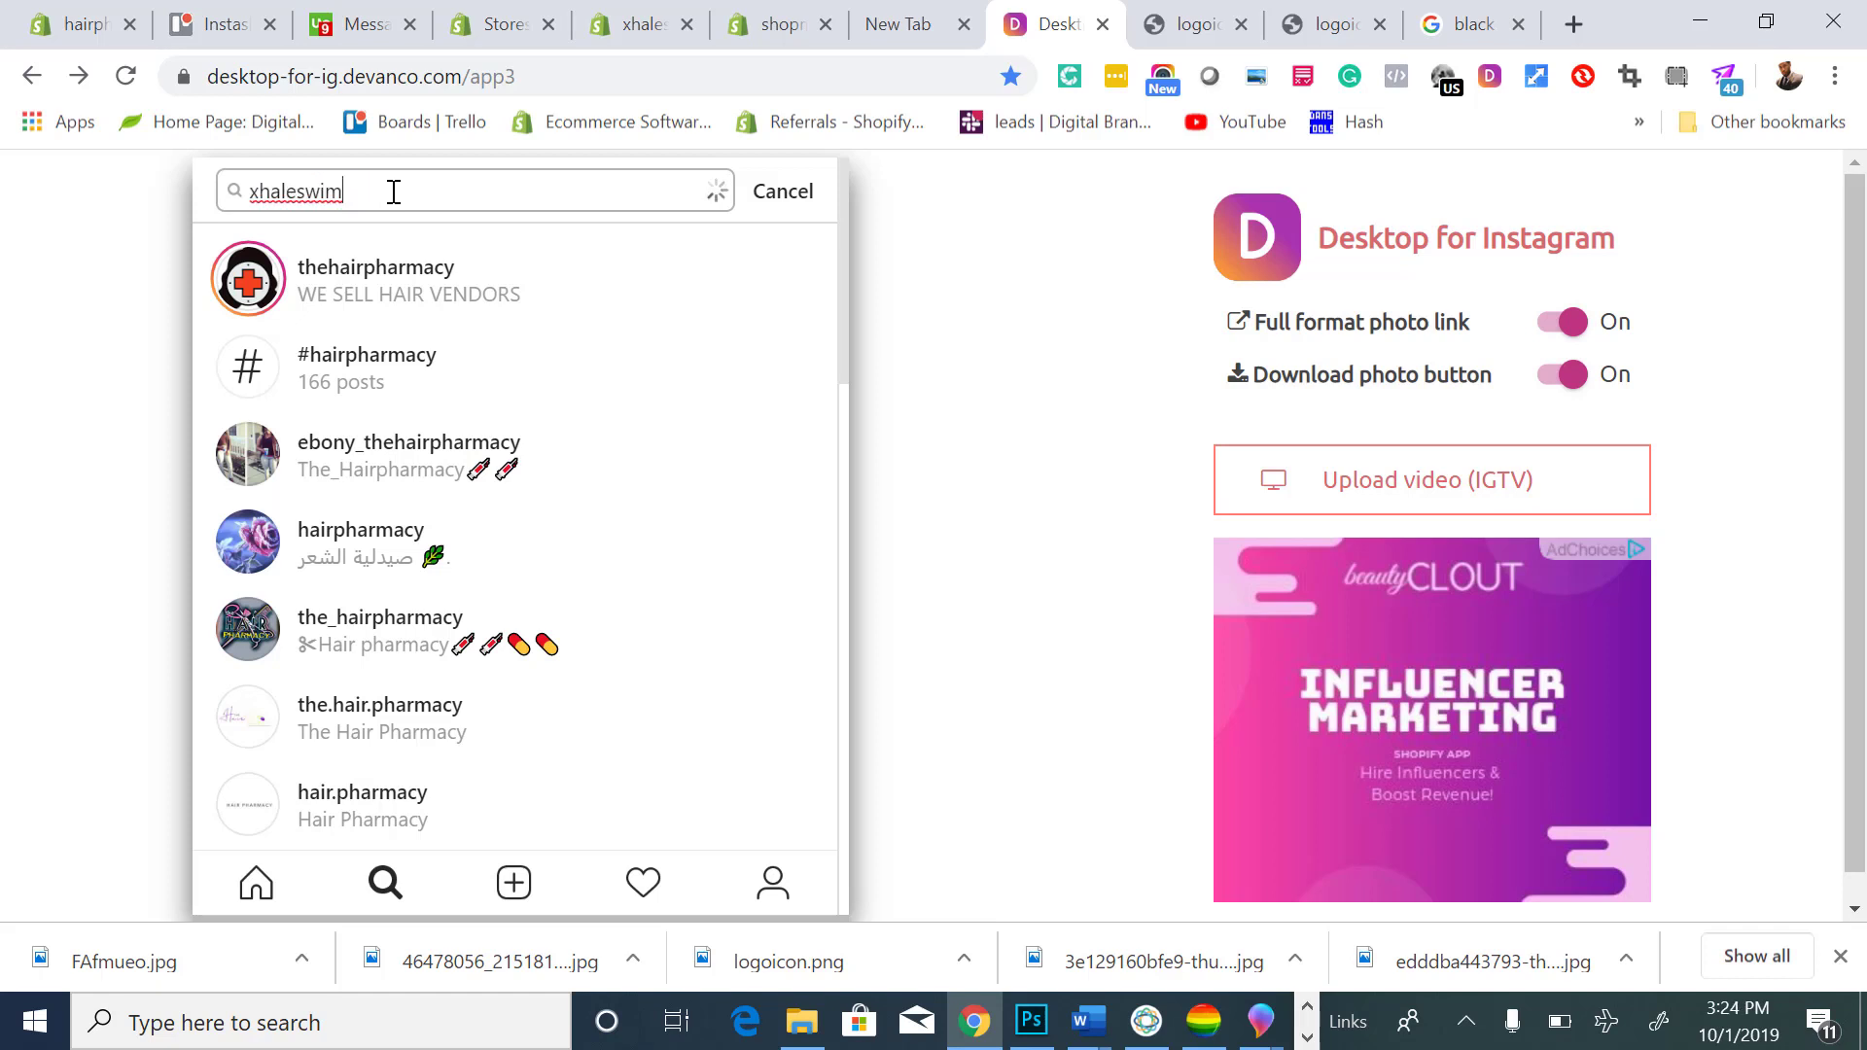
left_click(409, 274)
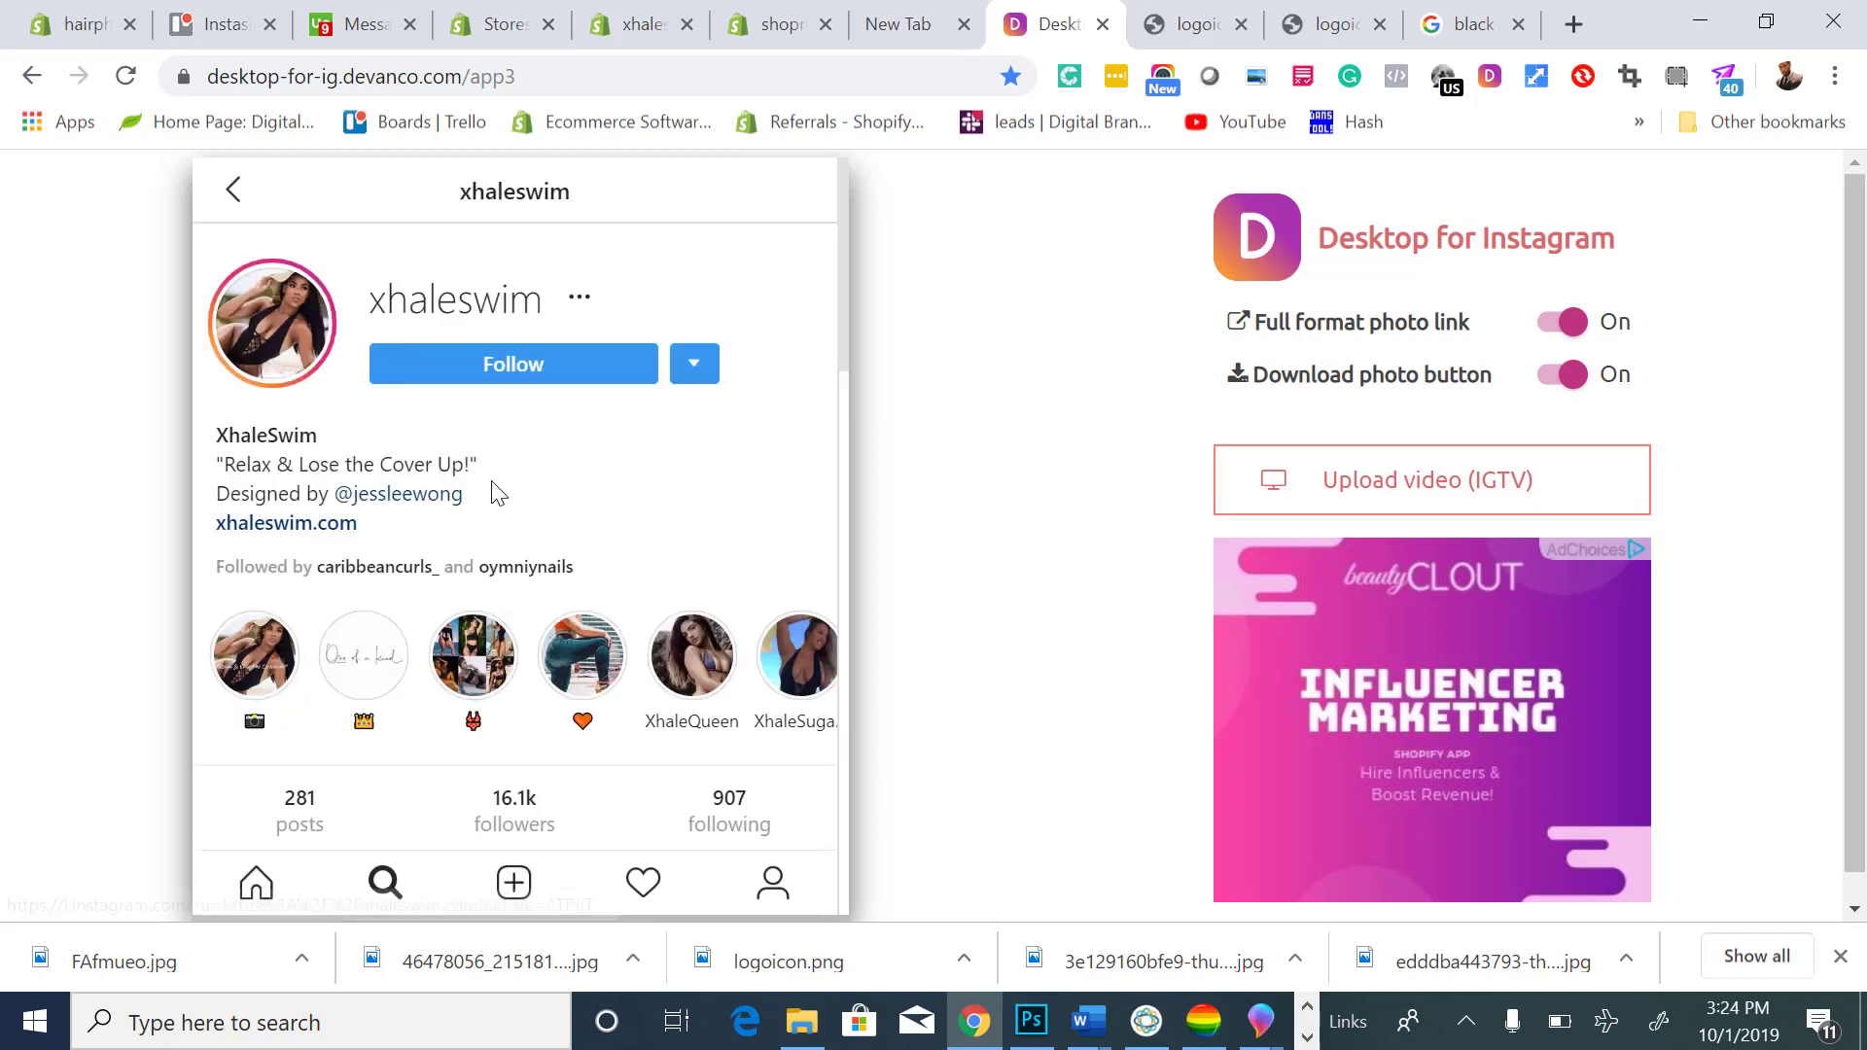
Download the photo of the pink short-sleeved crop-top swimsuit from the xhaleswim profile and return to the post grid.
scroll(485, 465, "down", 10)
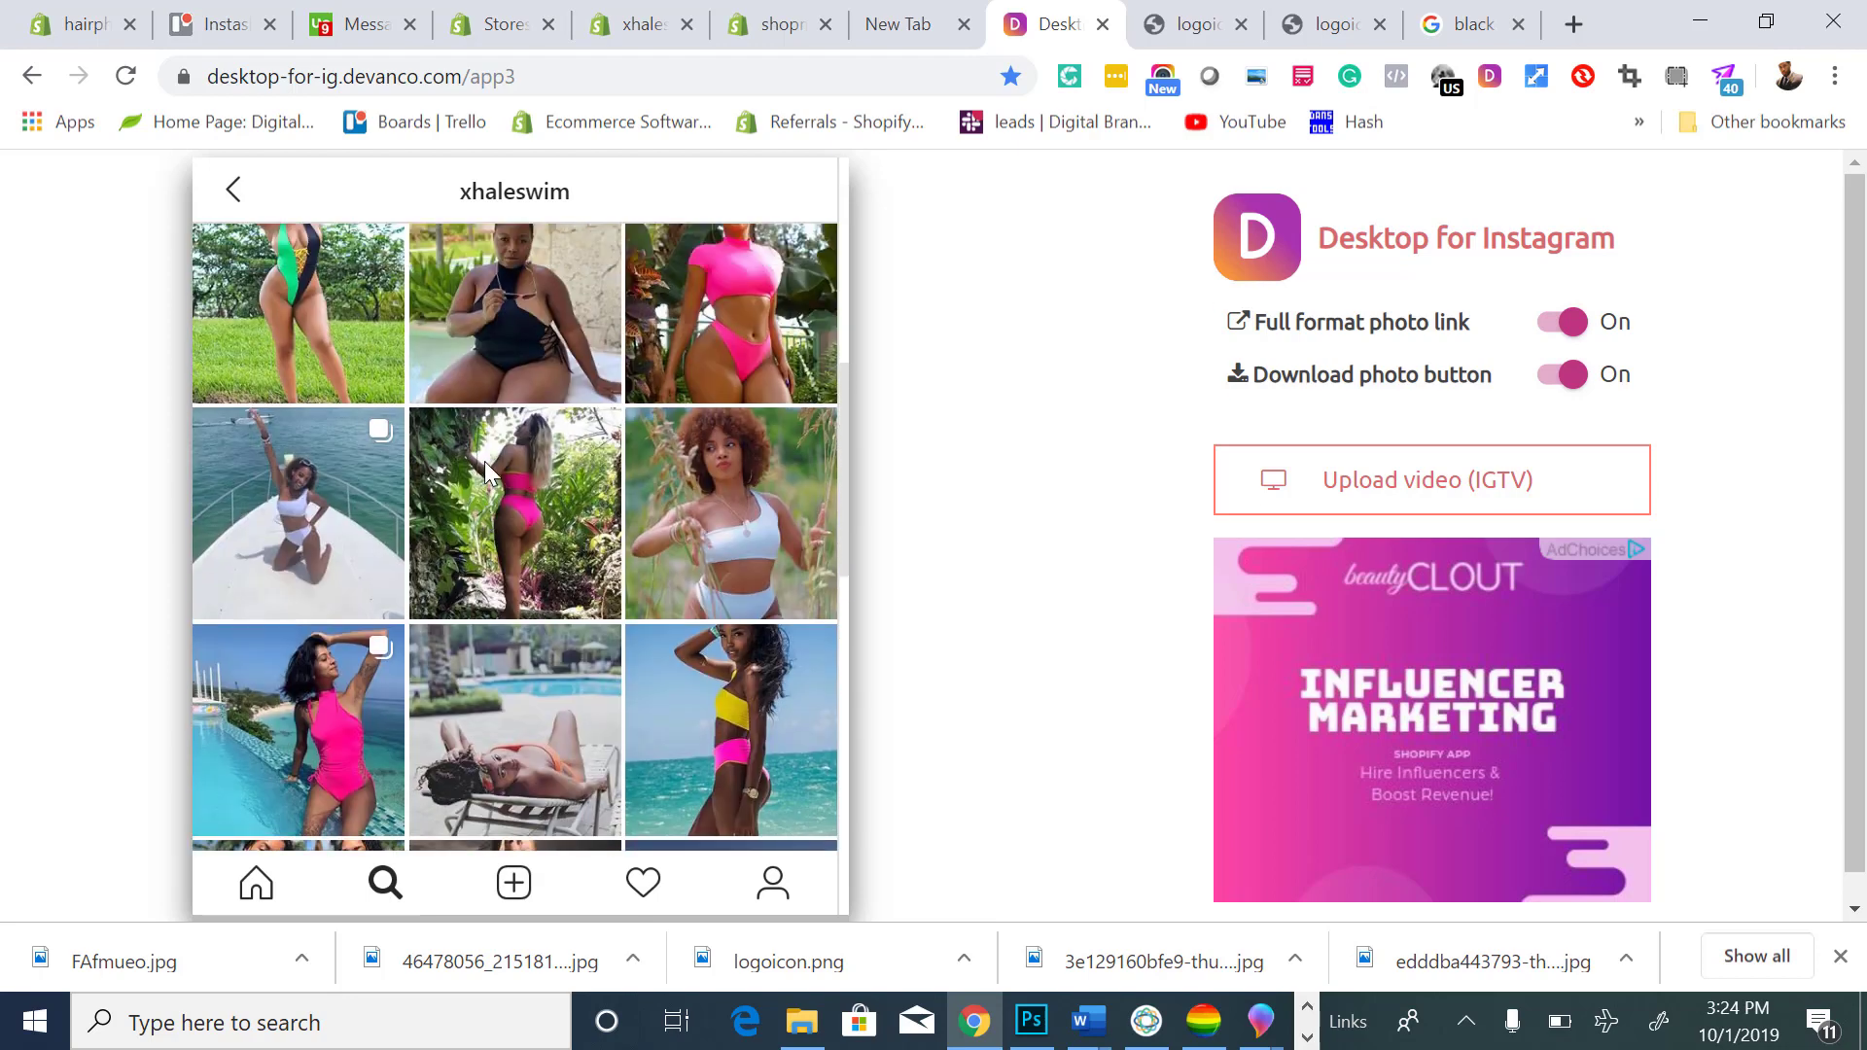
left_click(763, 389)
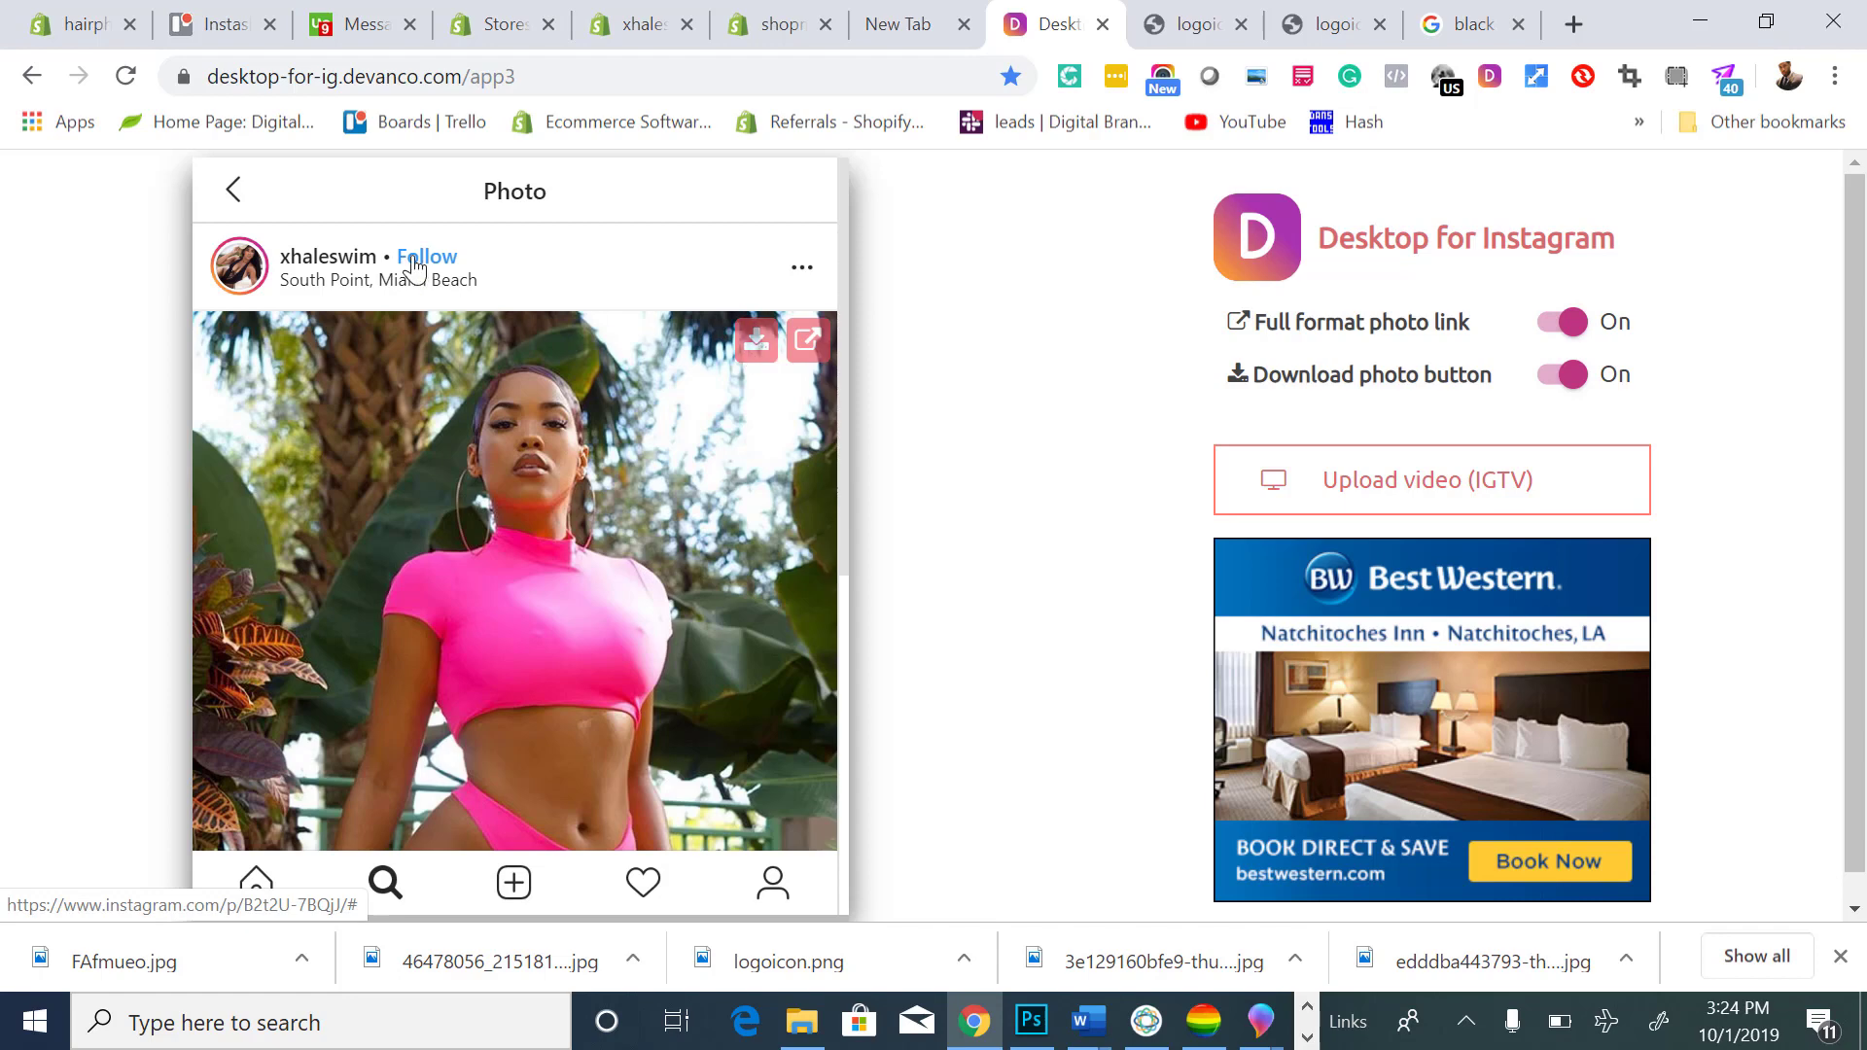
left_click(234, 190)
Download the side-by-side photo of the yellow and black lace-up swimsuits and return to the post grid.
scroll(428, 482, "down", 3)
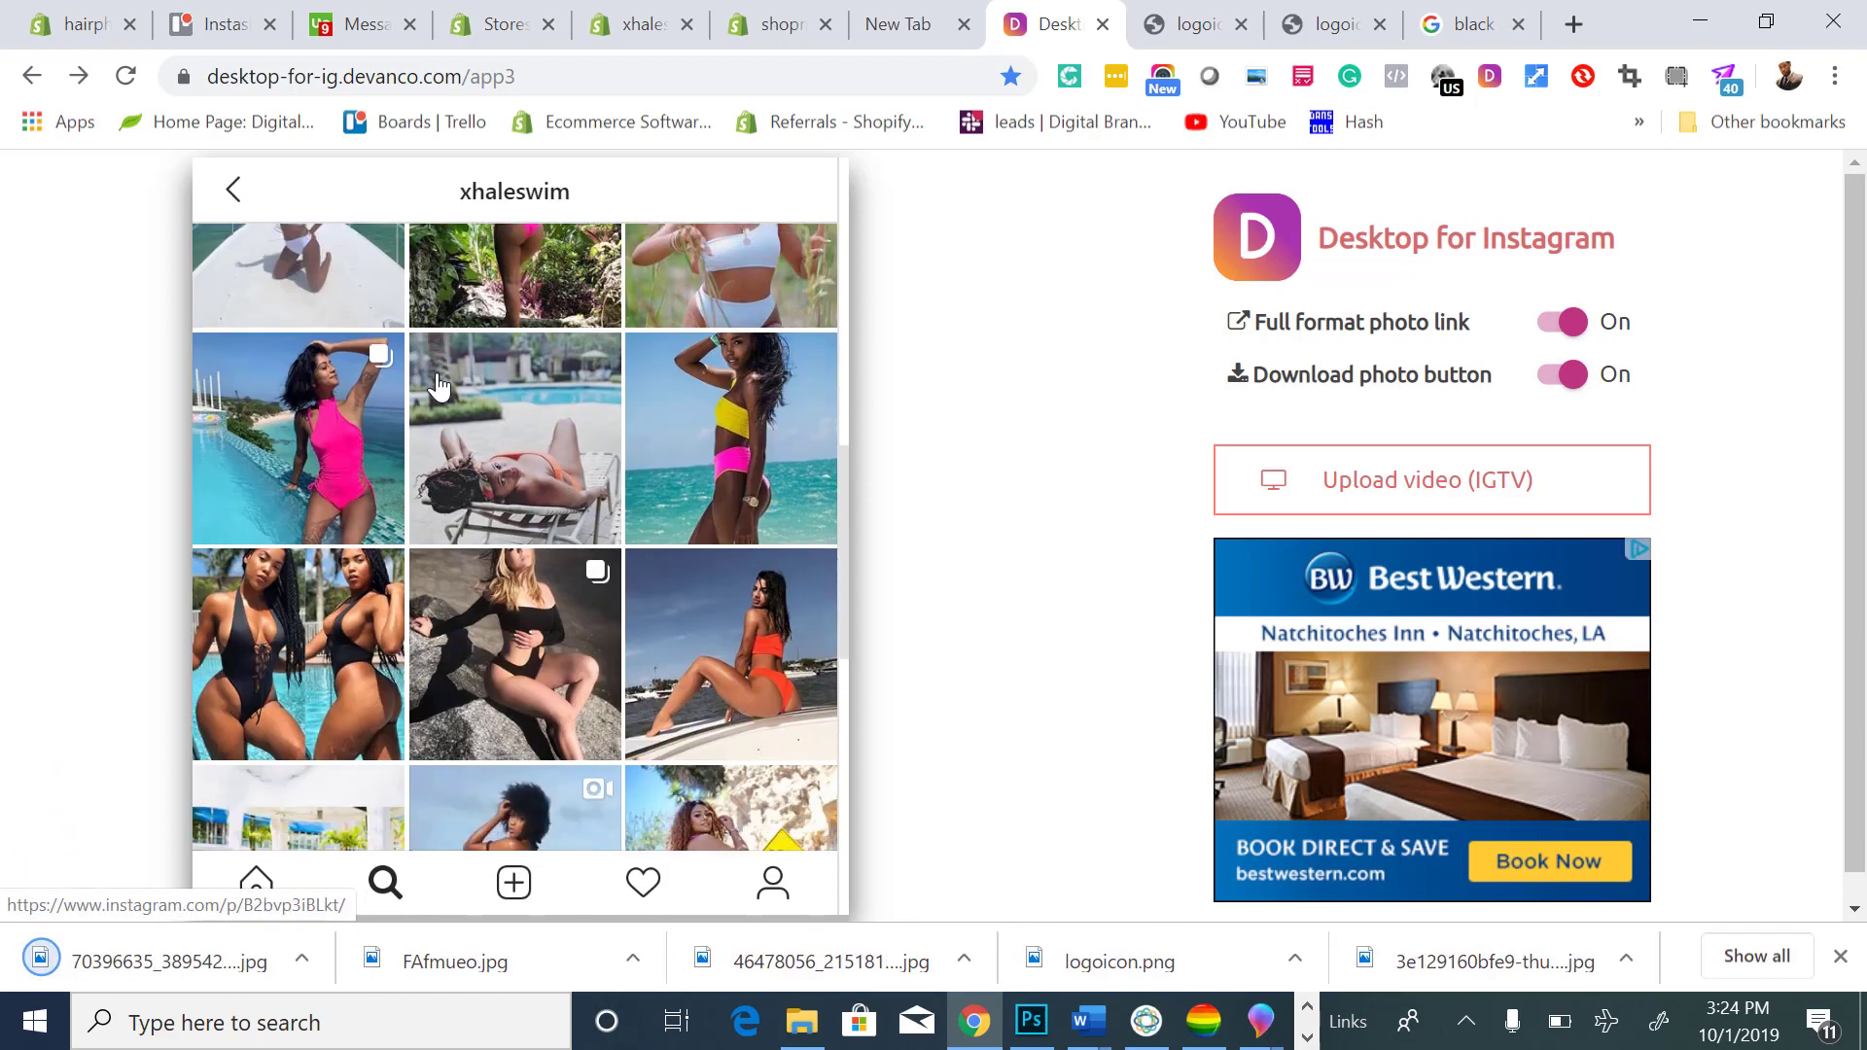
scroll(428, 481, "down", 4)
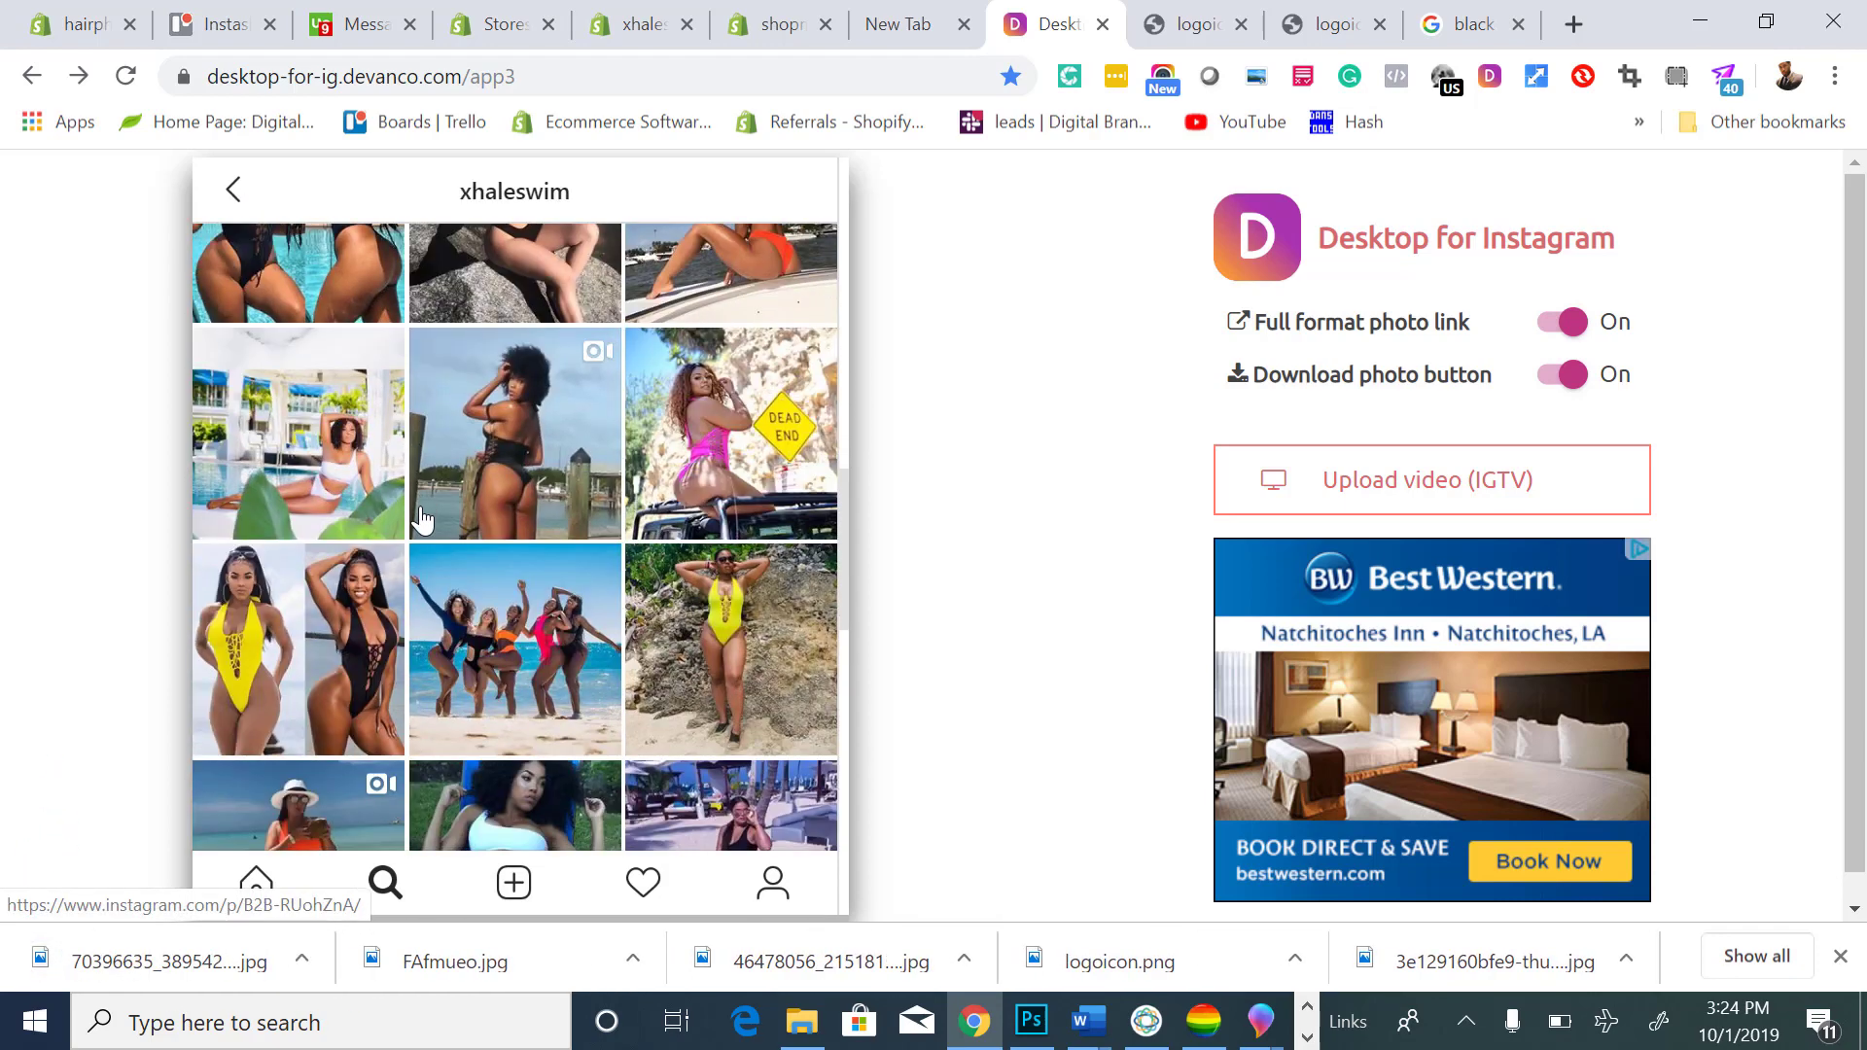
left_click(388, 550)
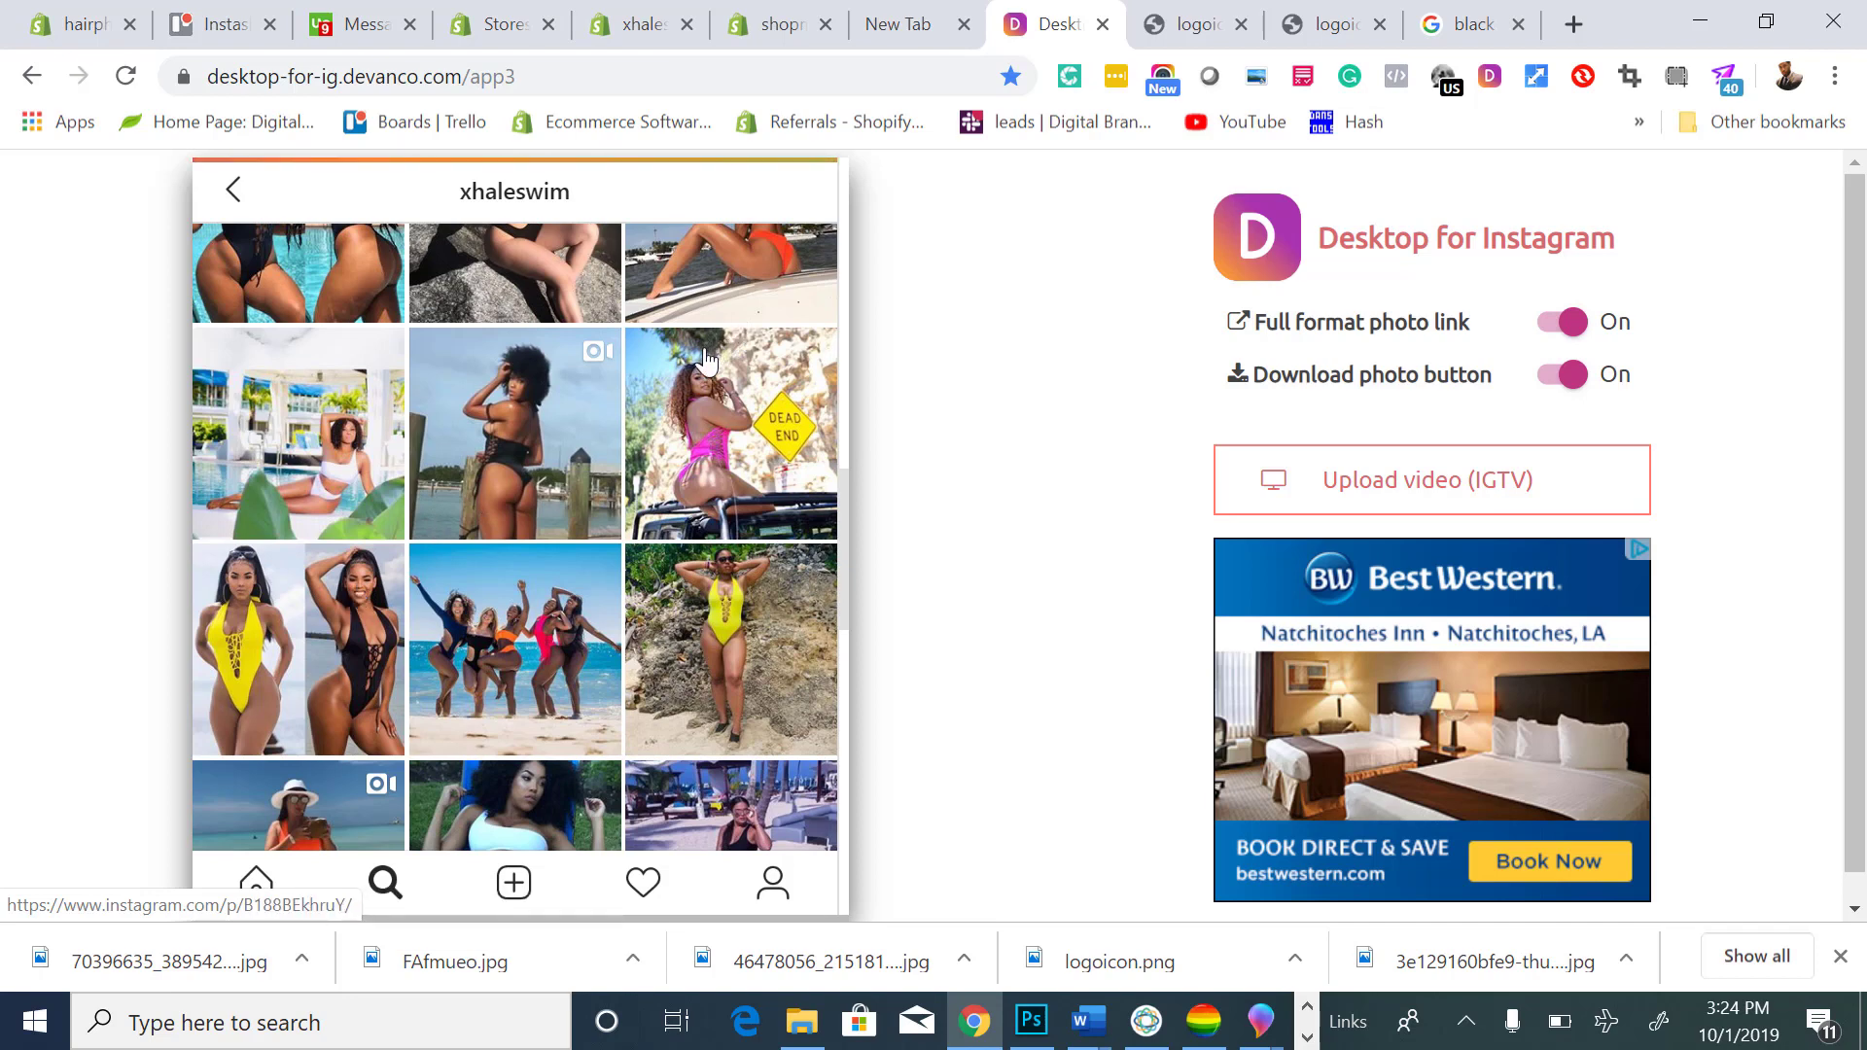
left_click(757, 339)
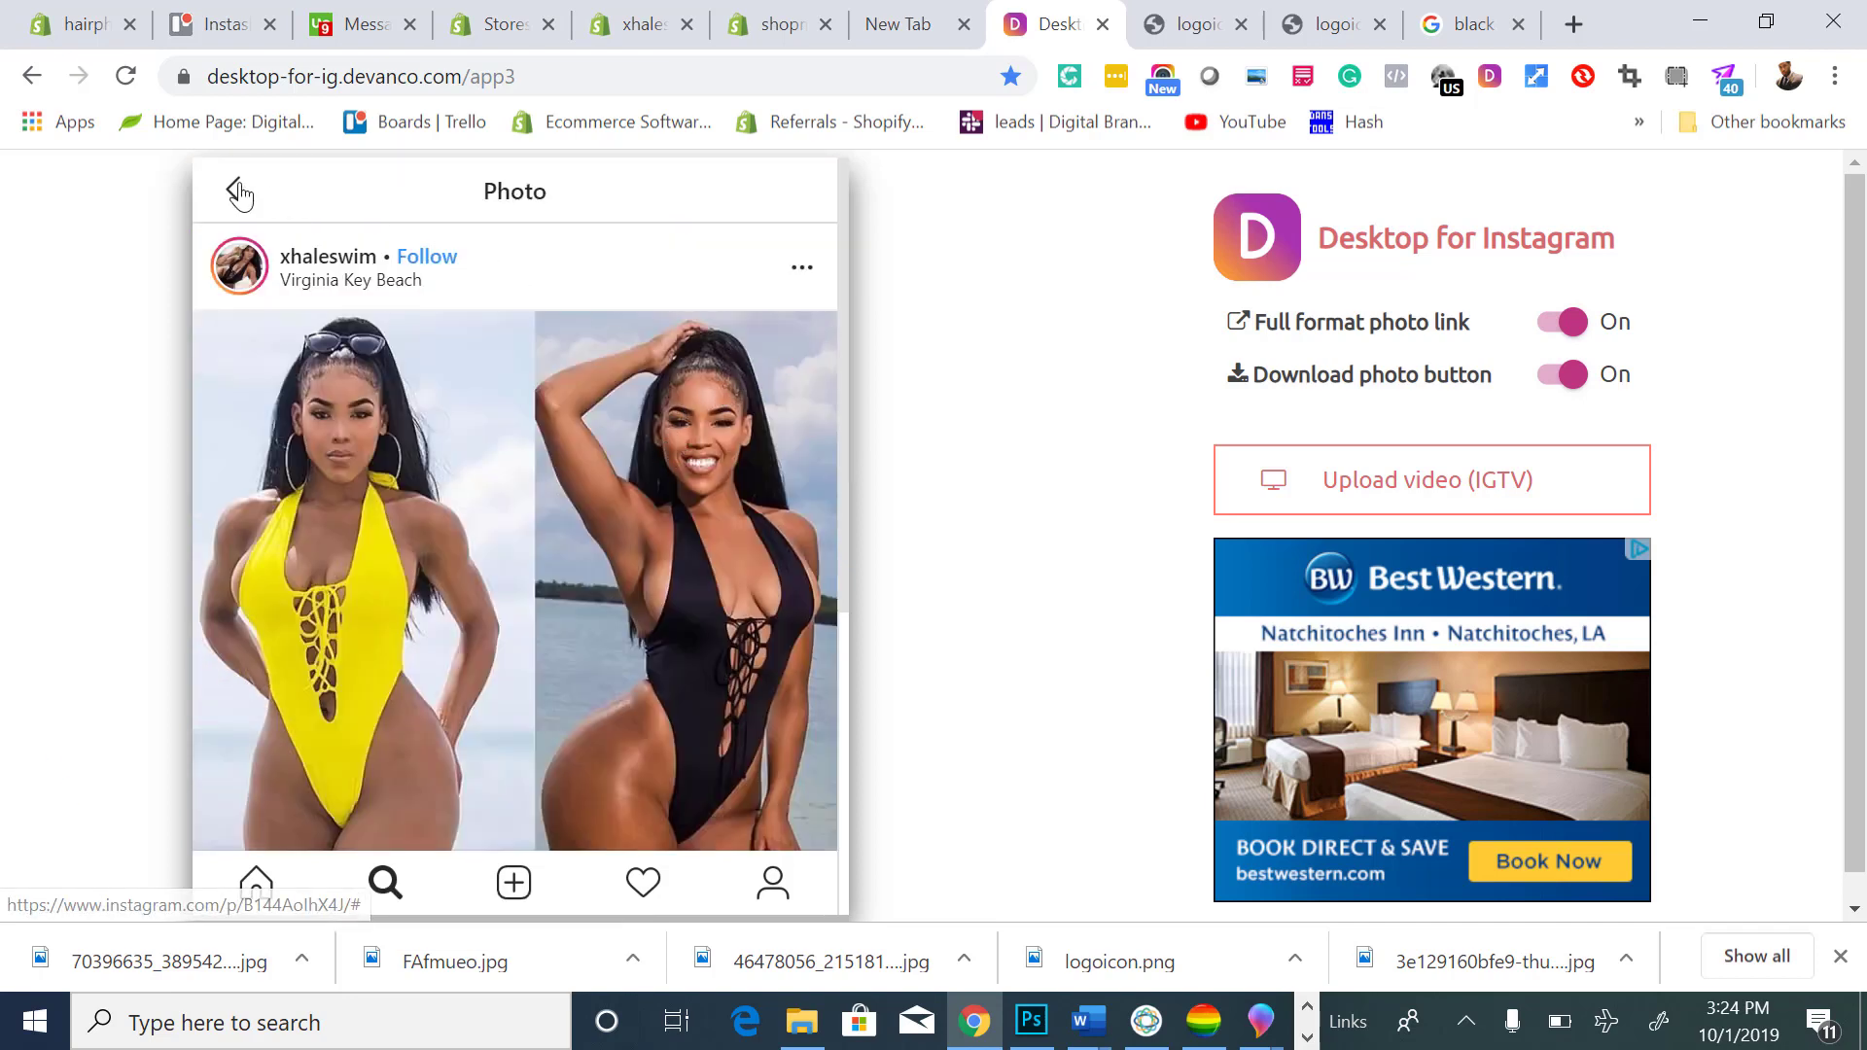
left_click(234, 189)
Download the photo of the white one-shoulder bikini against blue water and return to the post grid.
scroll(366, 324, "down", 10)
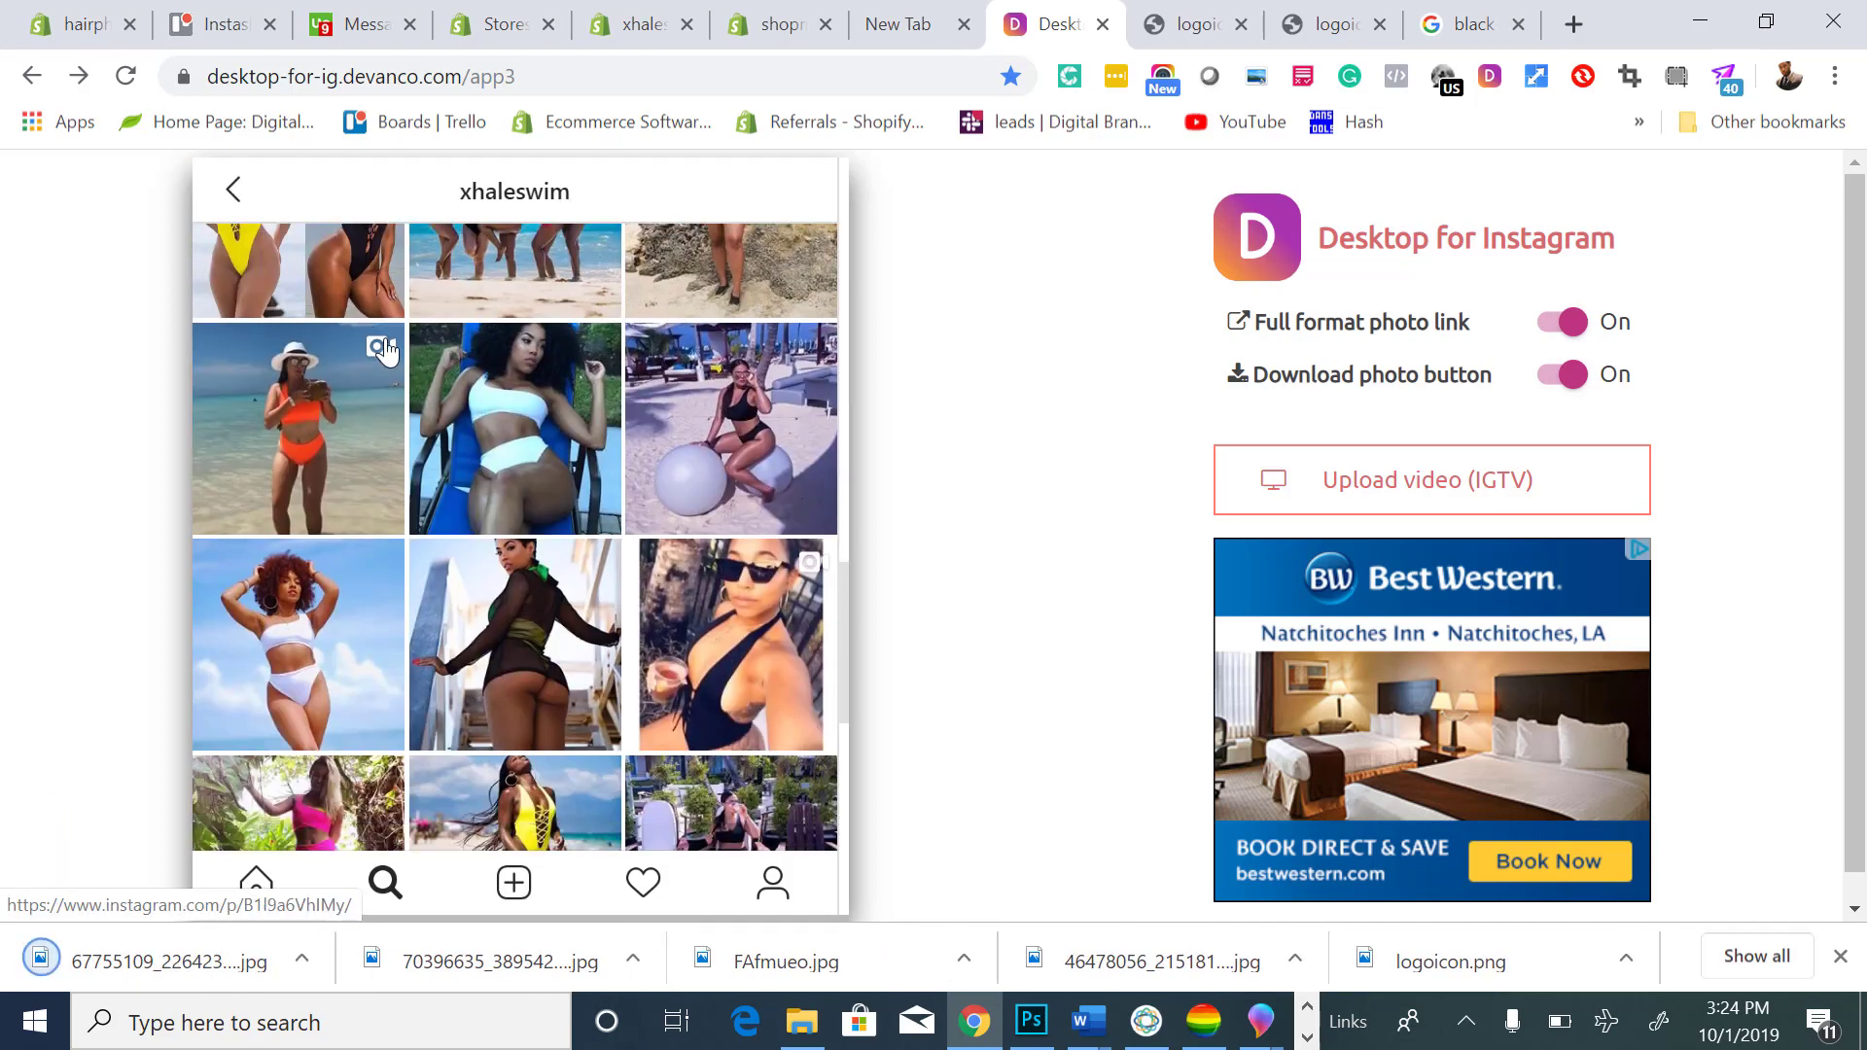
scroll(353, 455, "down", 5)
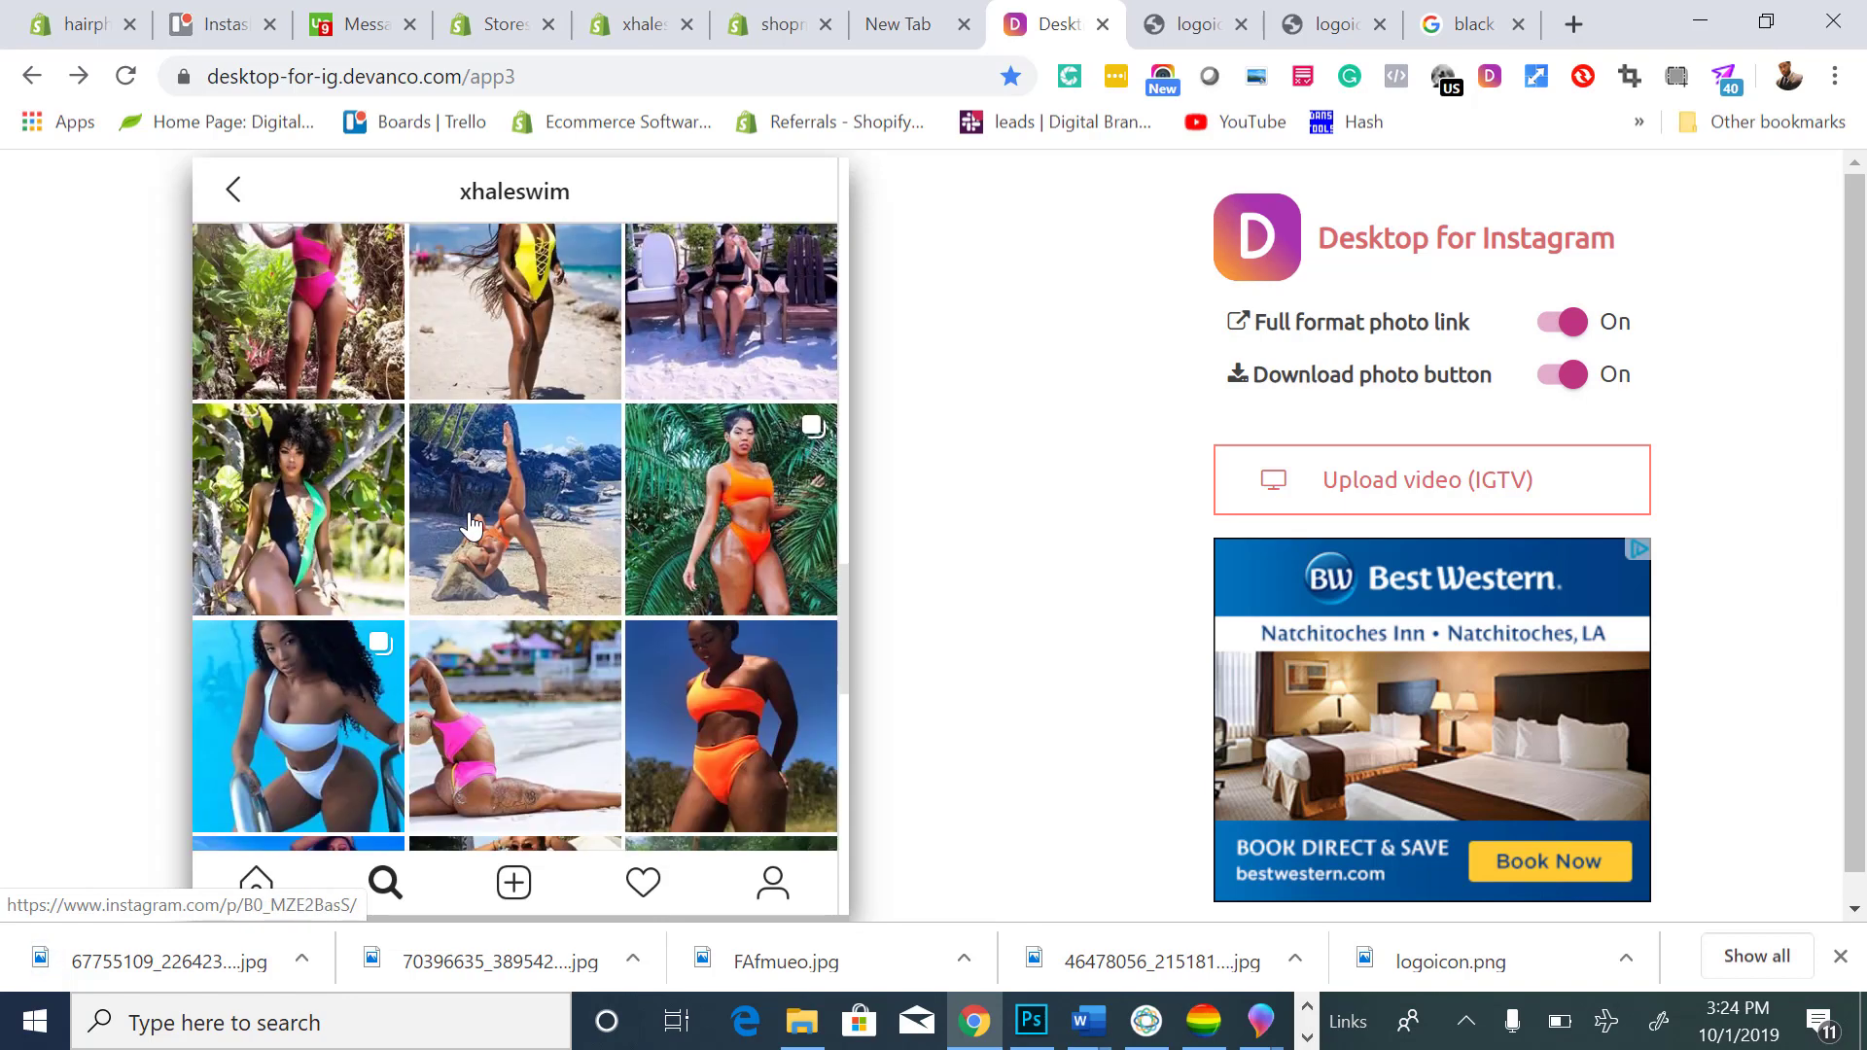
left_click(360, 557)
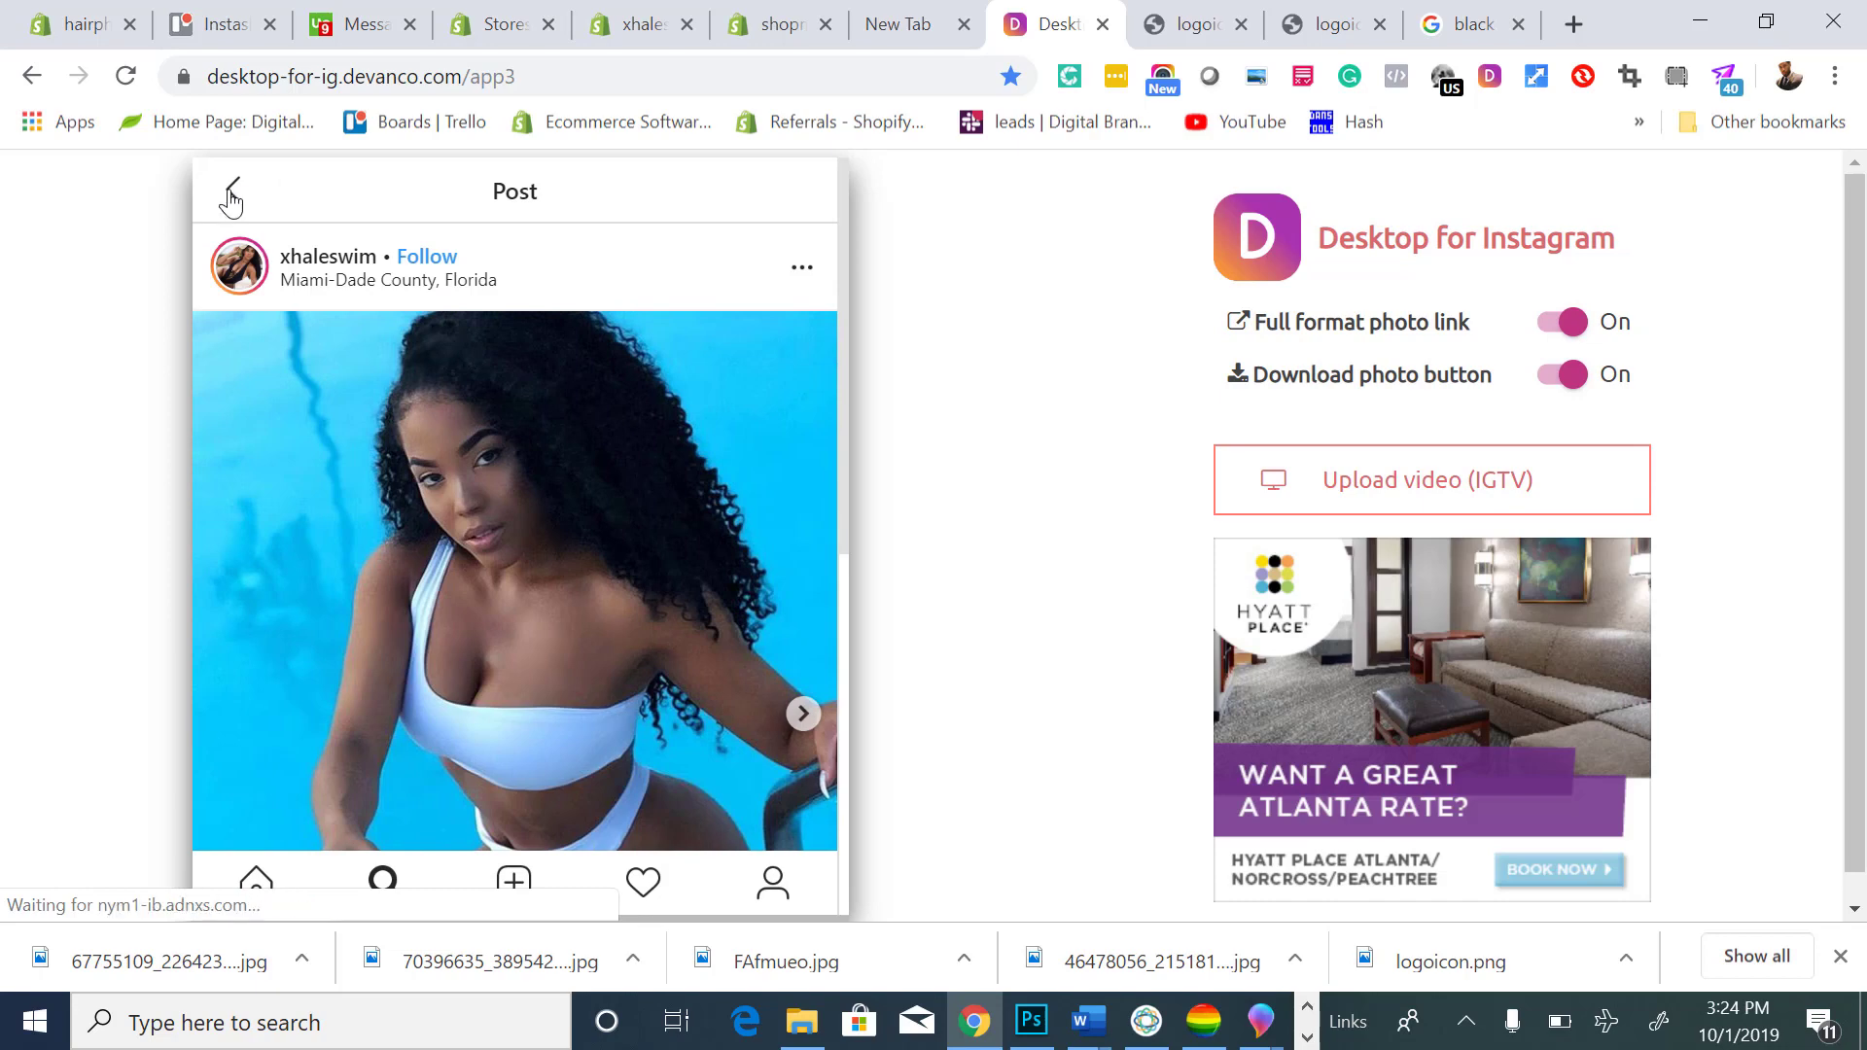
left_click(232, 197)
left_click(352, 521)
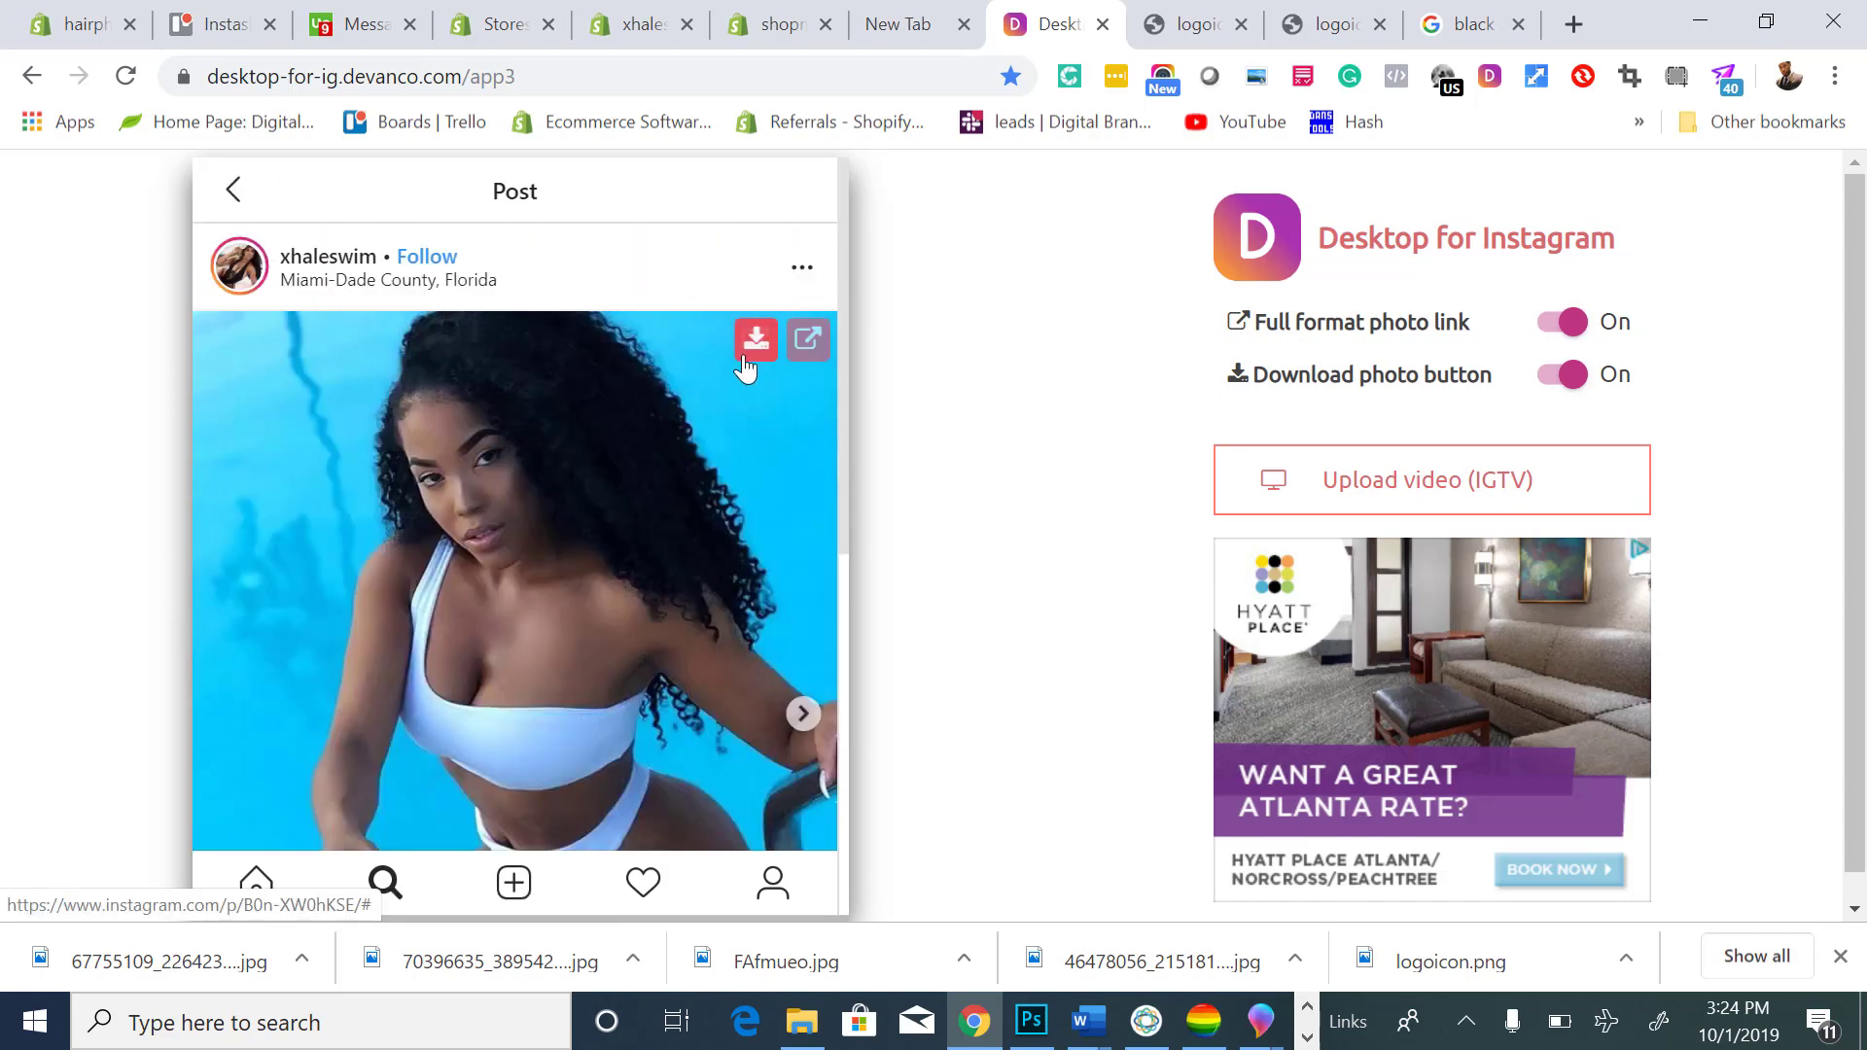
left_click(755, 340)
left_click(233, 190)
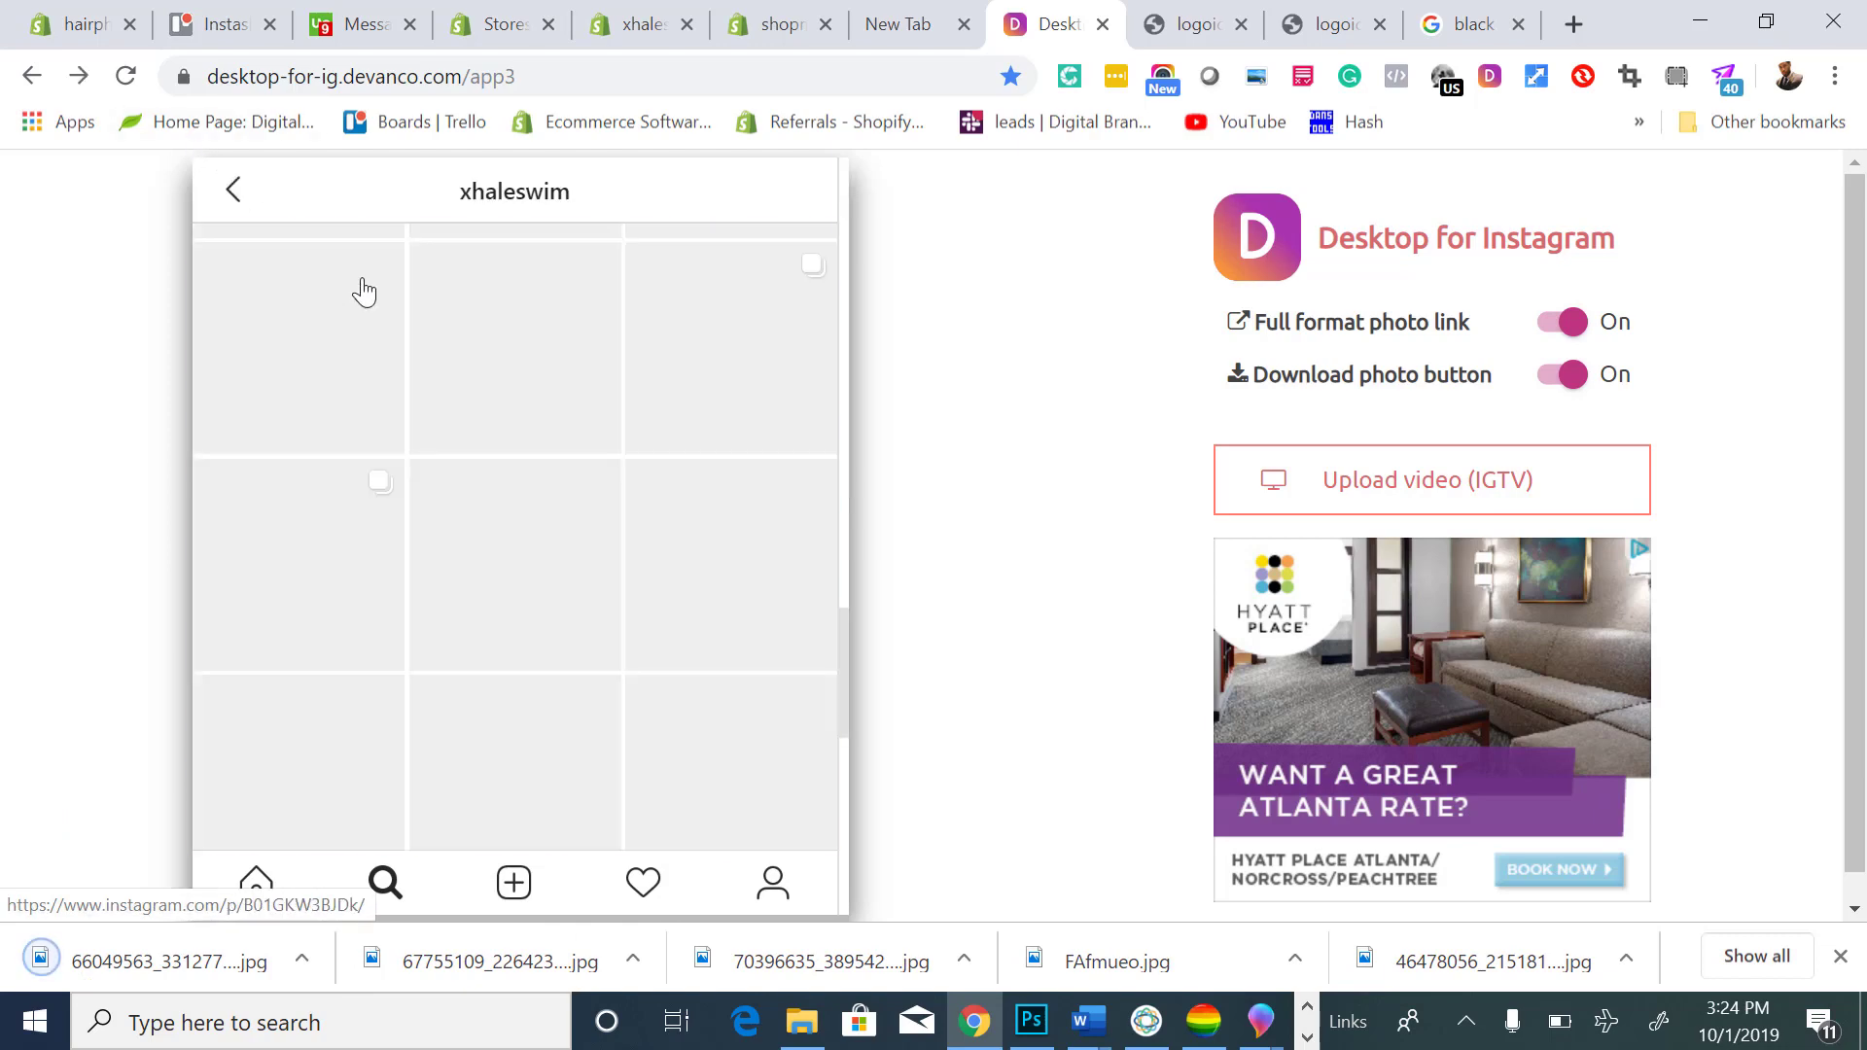
Find the photo of the black and green lace-up swimsuit in the xhaleswim post grid and download it.
scroll(581, 521, "down", 5)
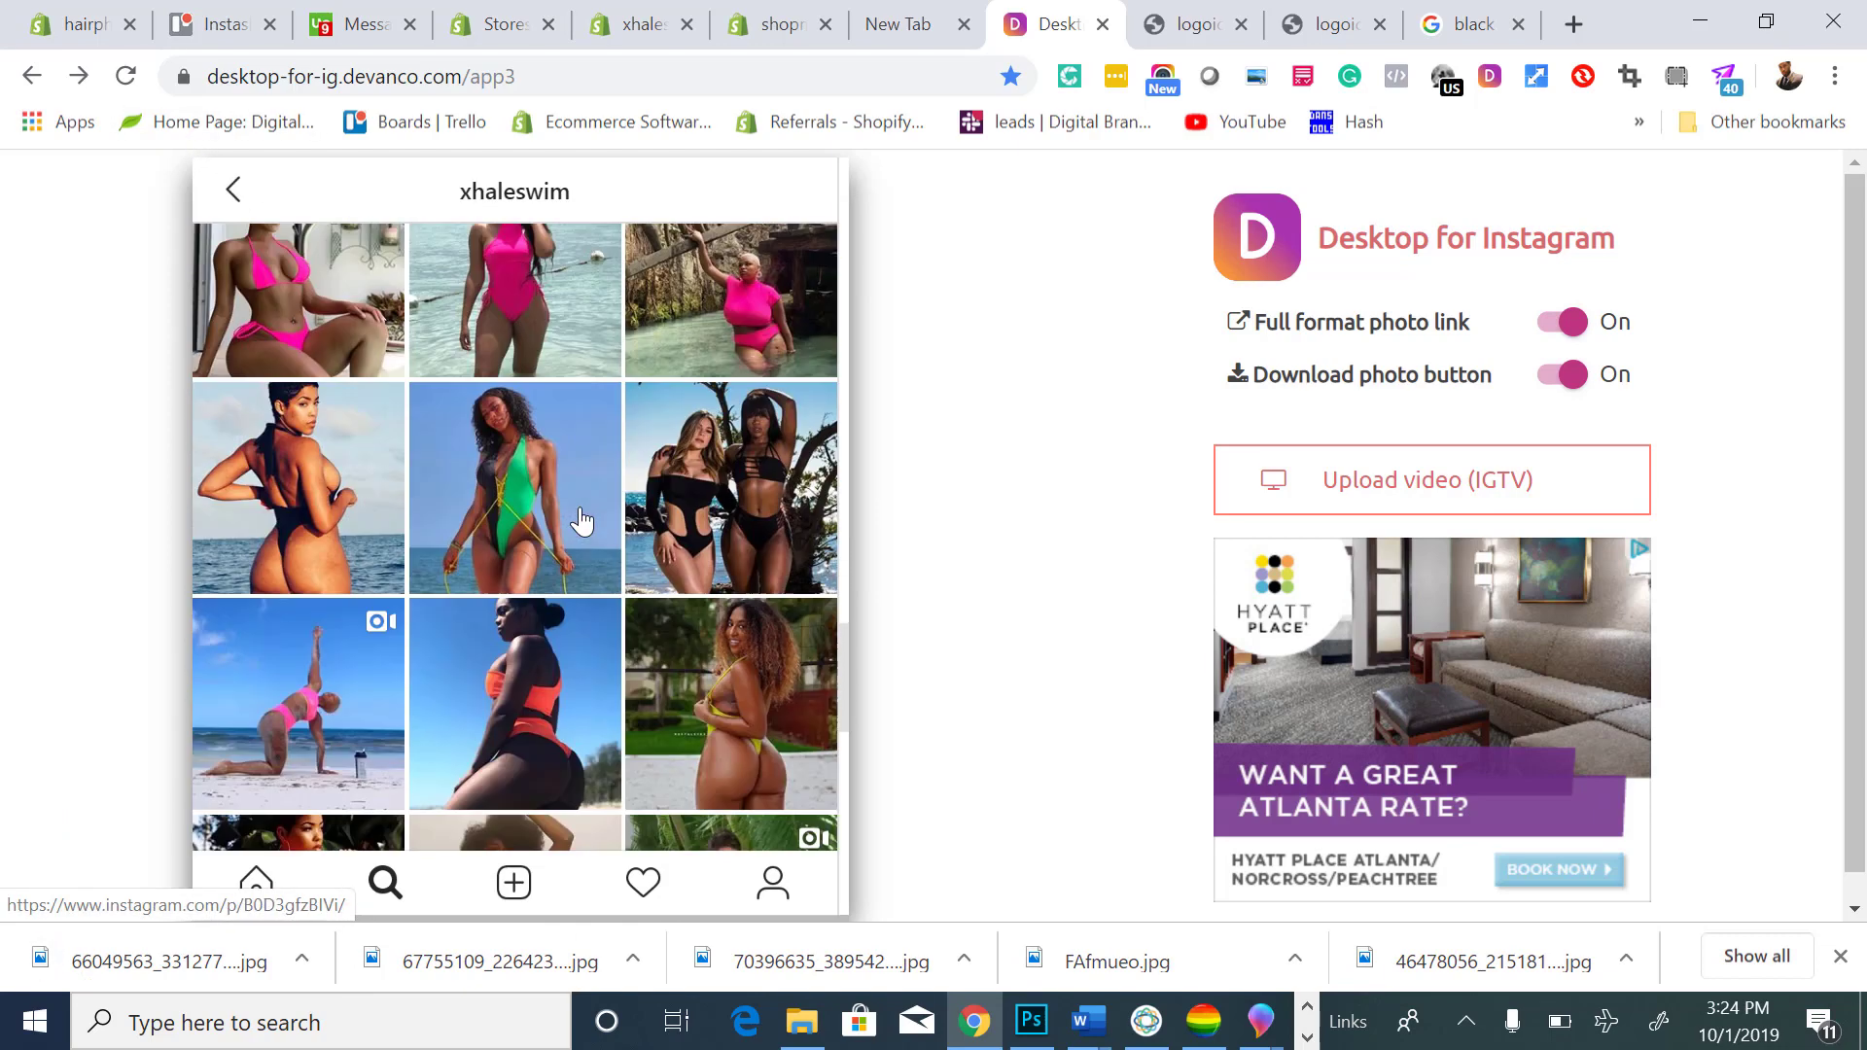
scroll(550, 481, "down", 3)
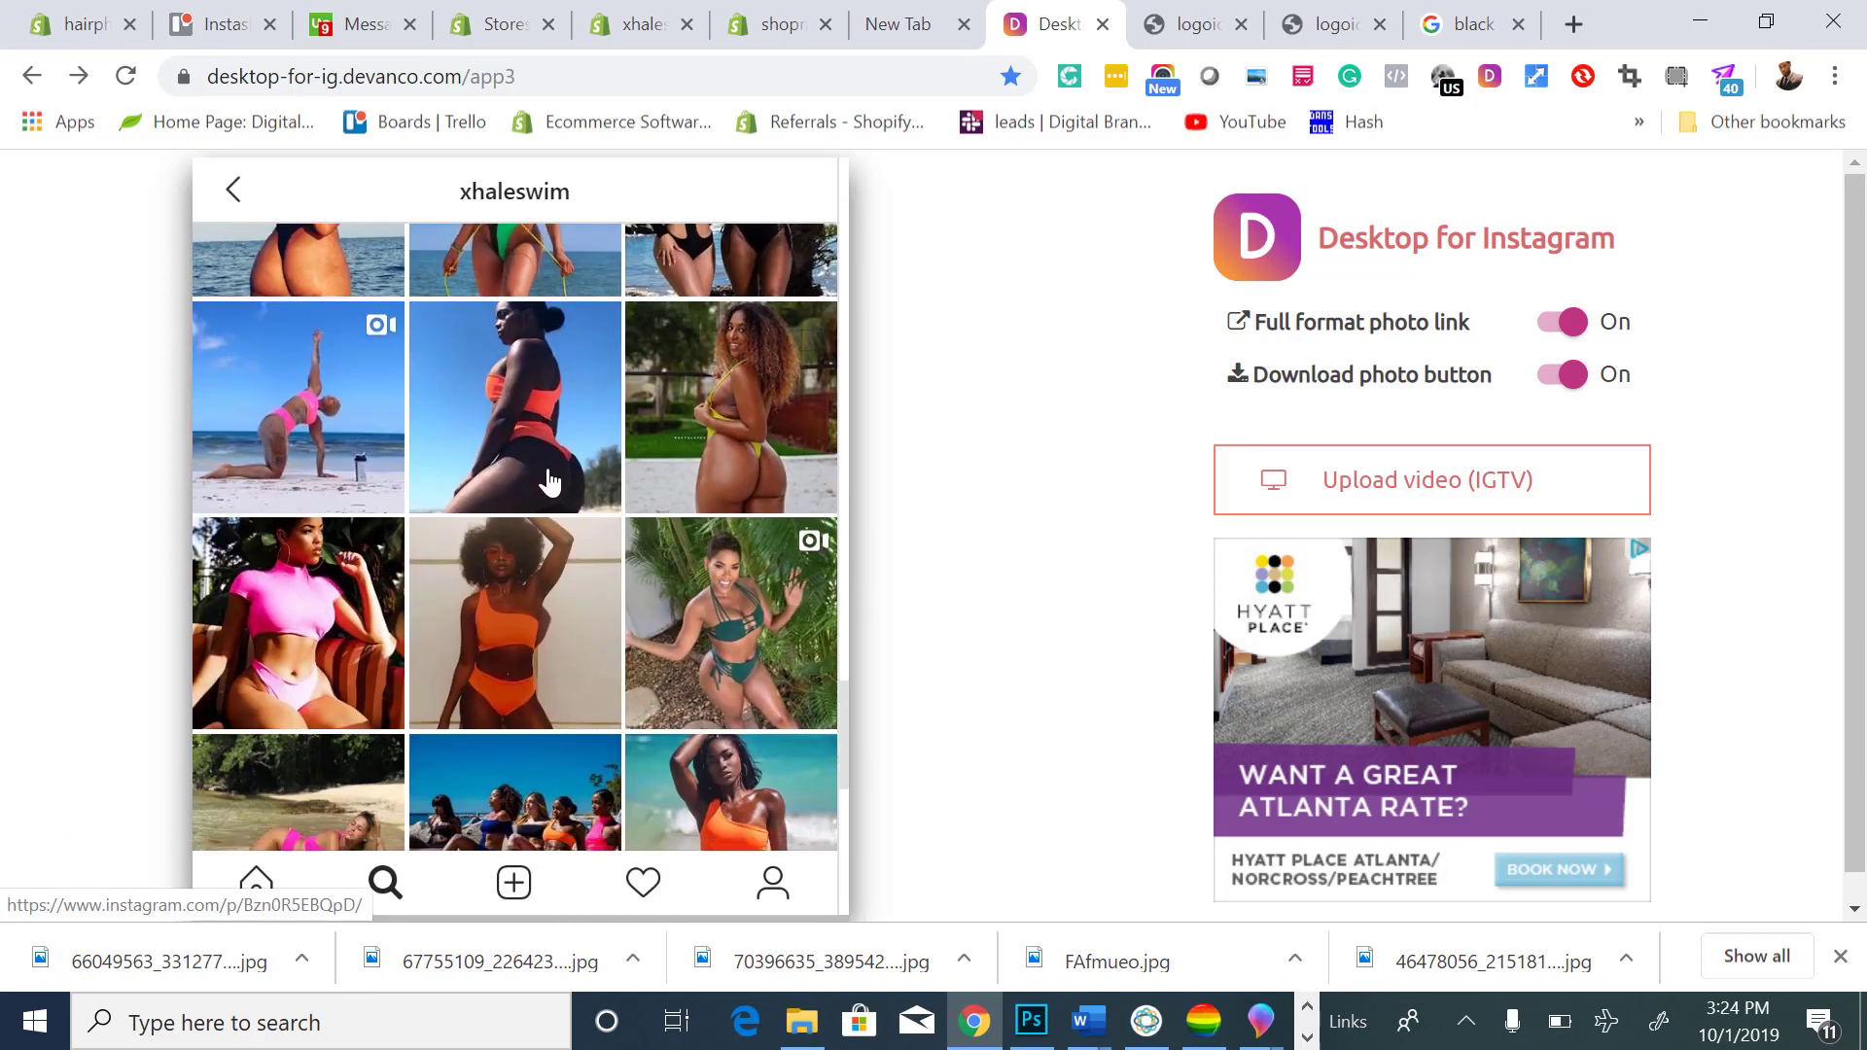
scroll(550, 481, "down", 3)
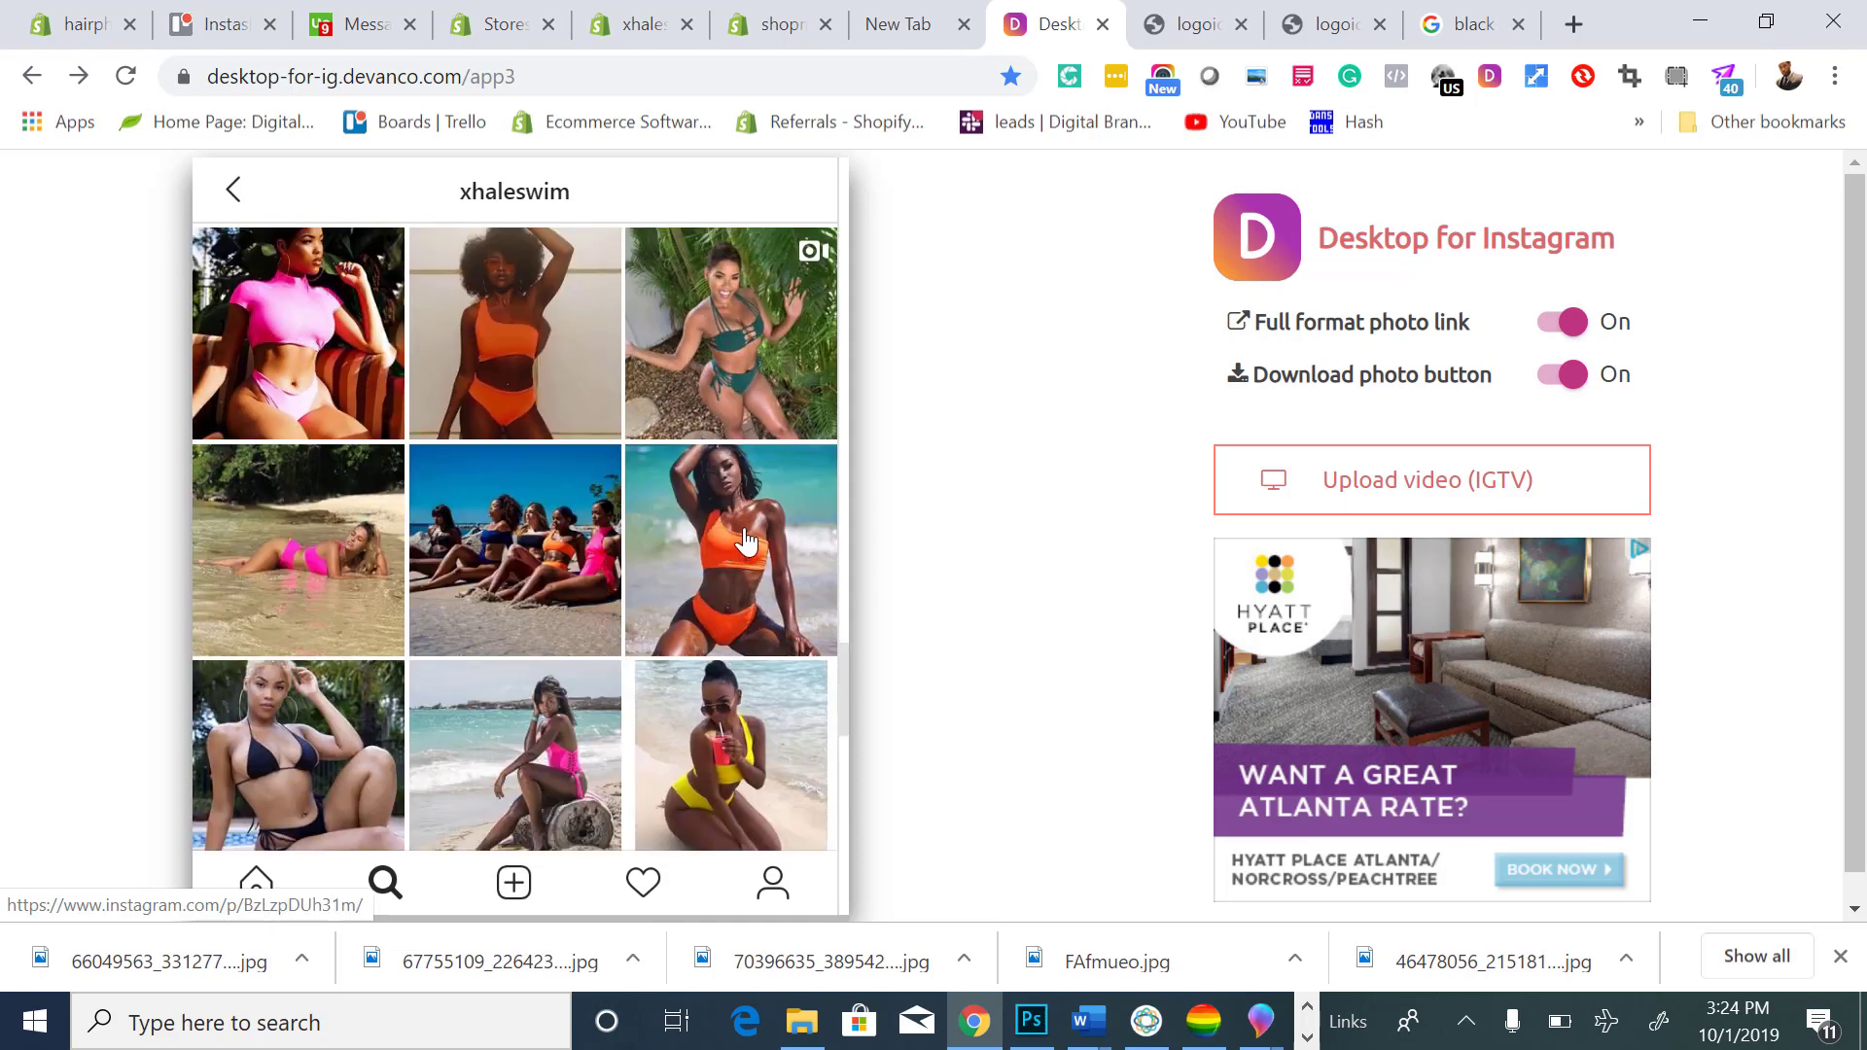
scroll(371, 747, "down", 3)
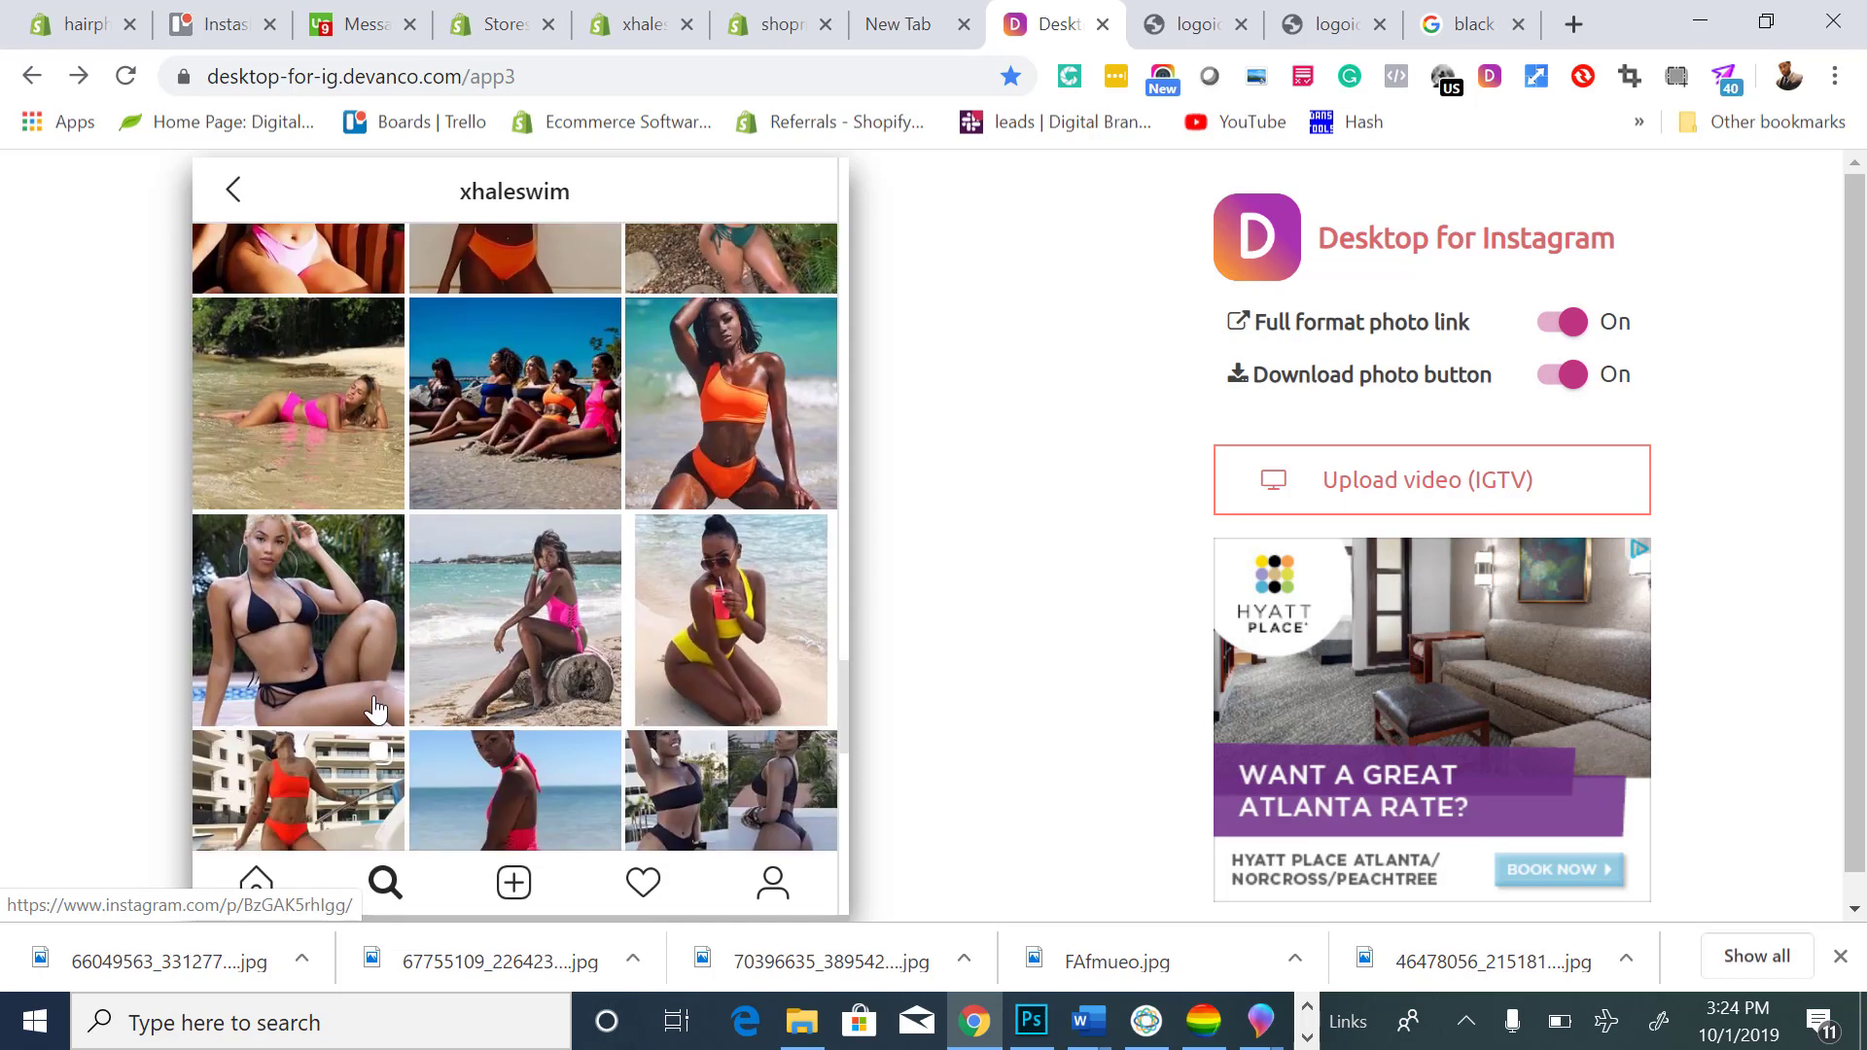
scroll(405, 638, "down", 2)
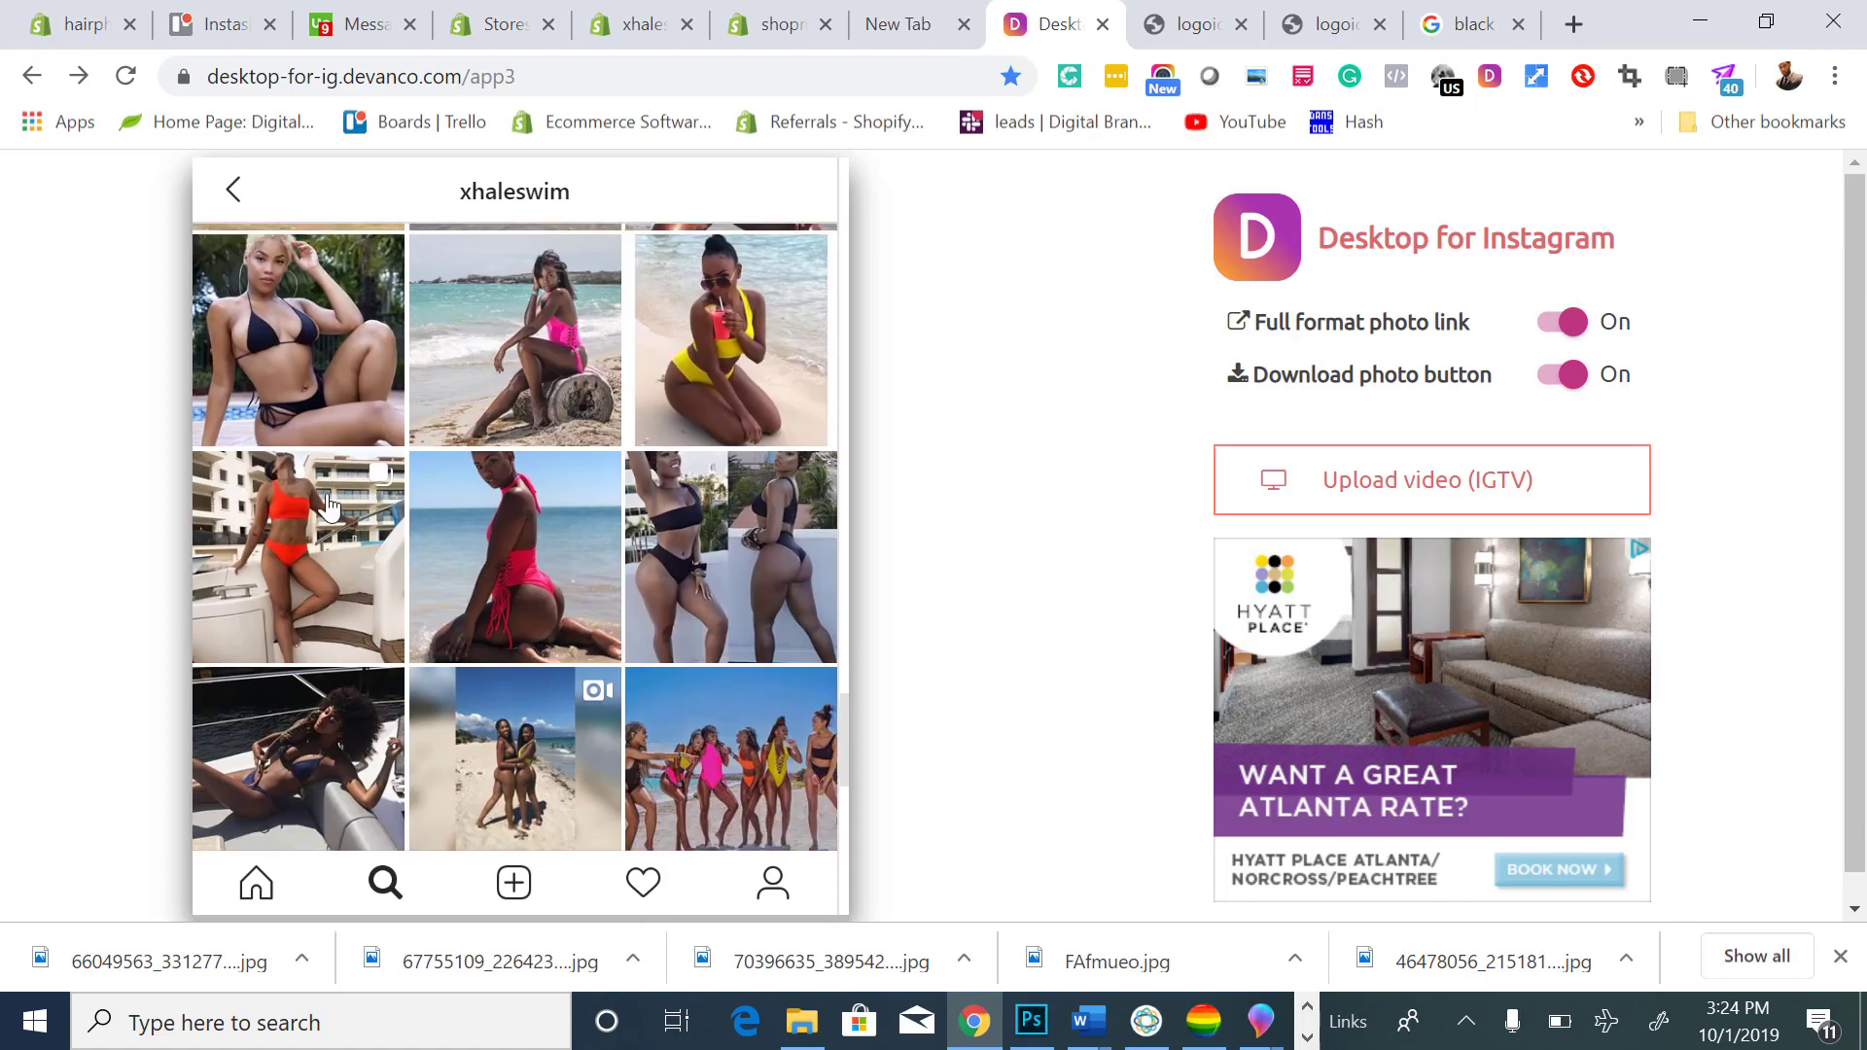
scroll(530, 550, "down", 10)
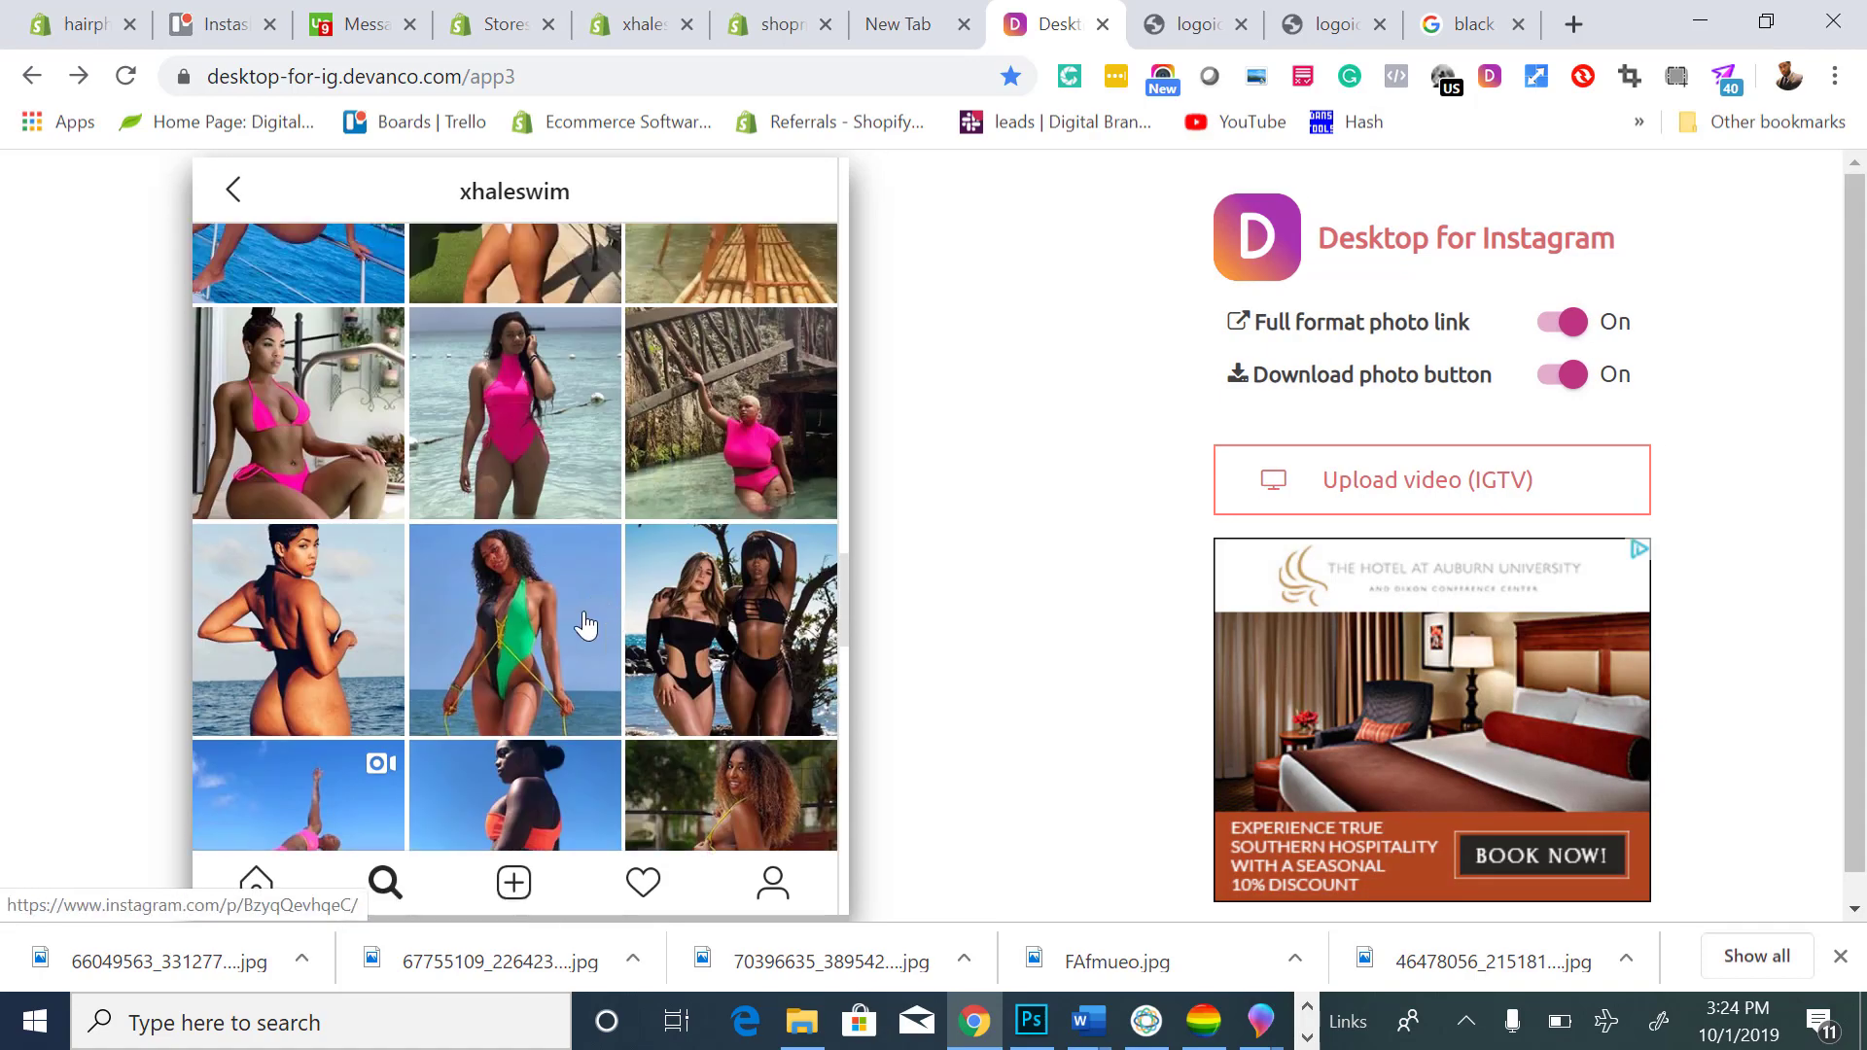
left_click(585, 625)
mouse_move(749, 366)
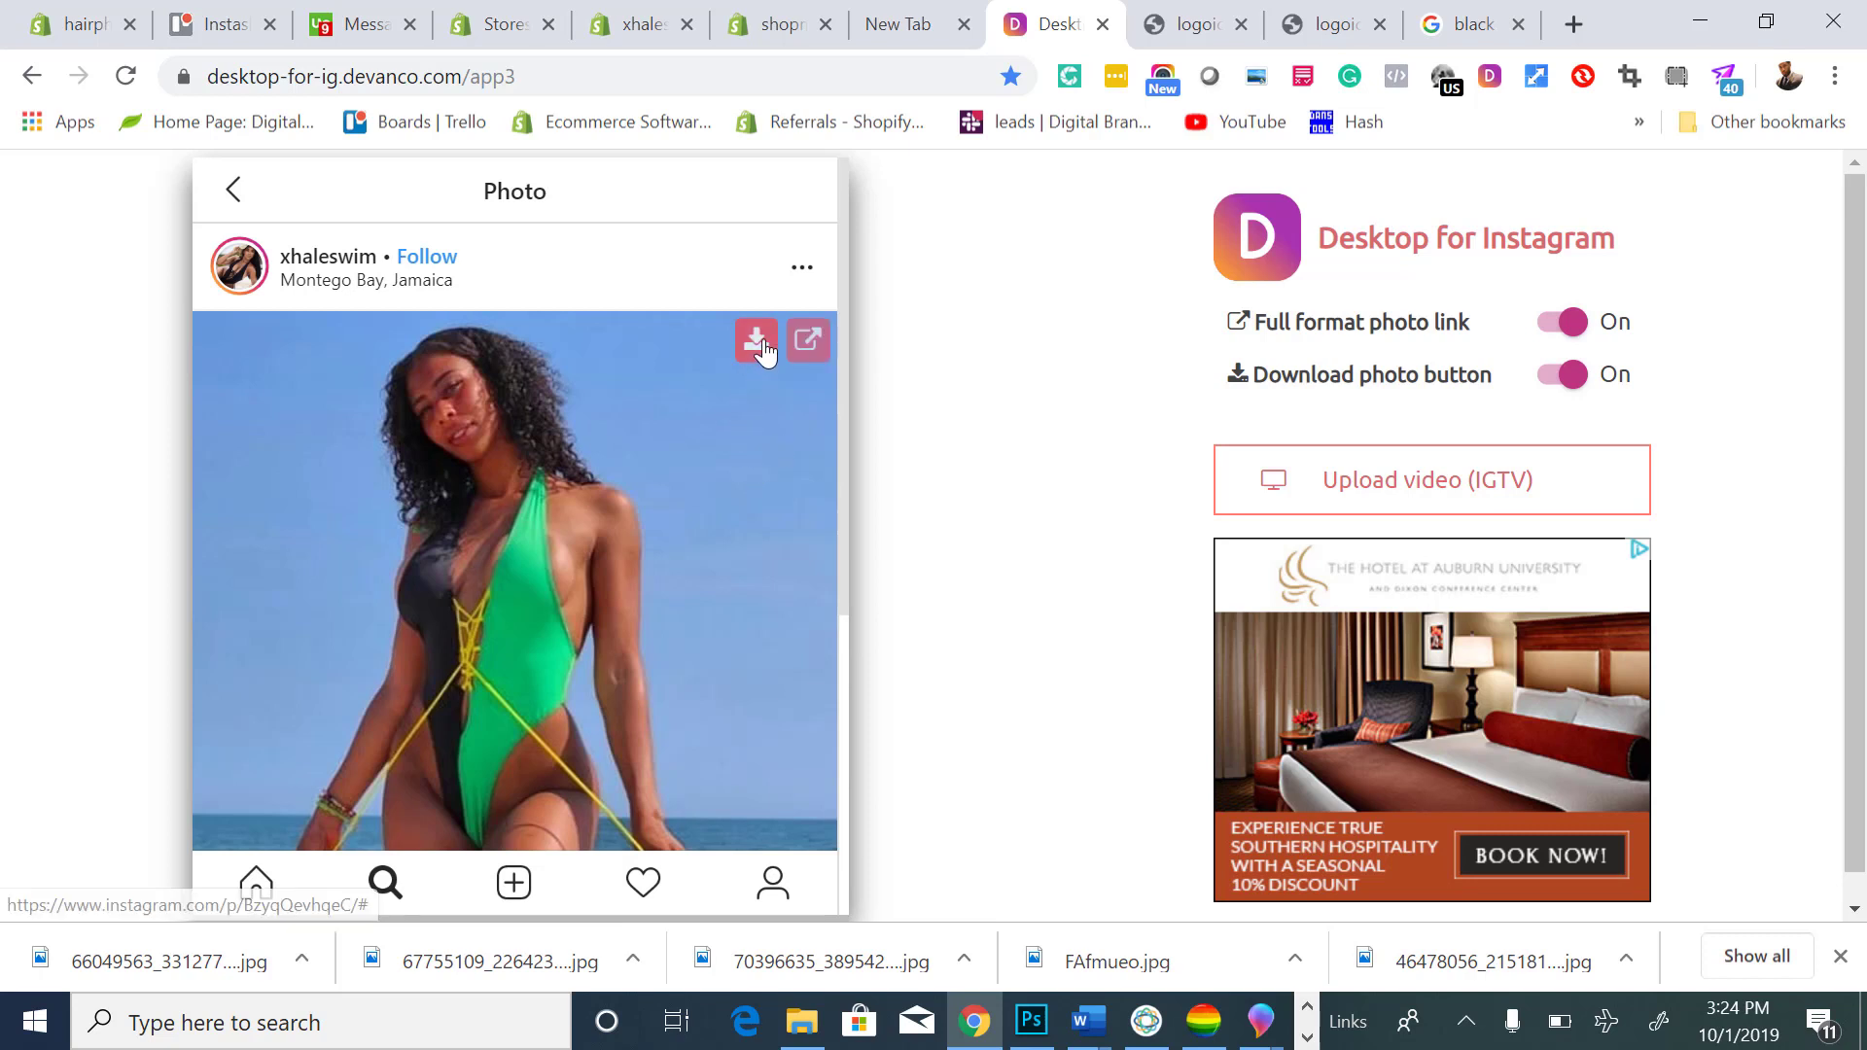
left_click(764, 352)
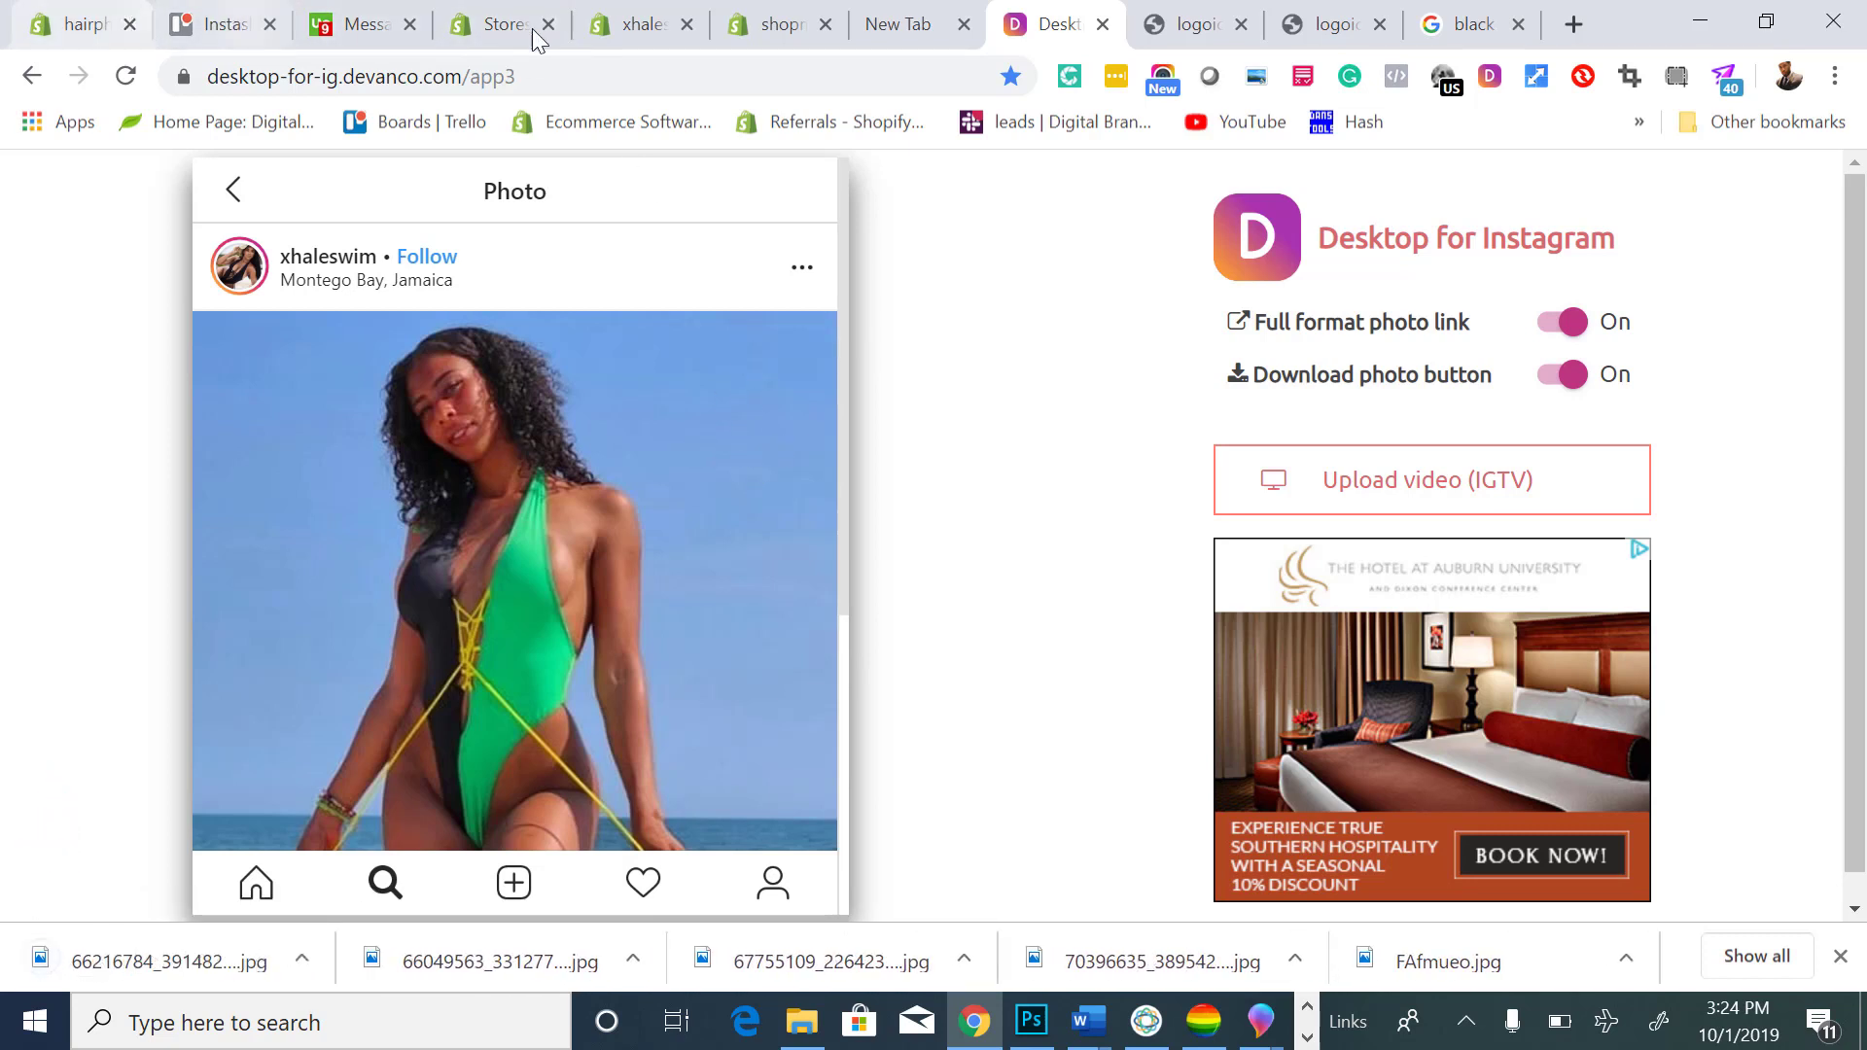
Switch to the xhaleswim Shopify admin and start adding a new product.
left_click(647, 29)
scroll(573, 583, "down", 2)
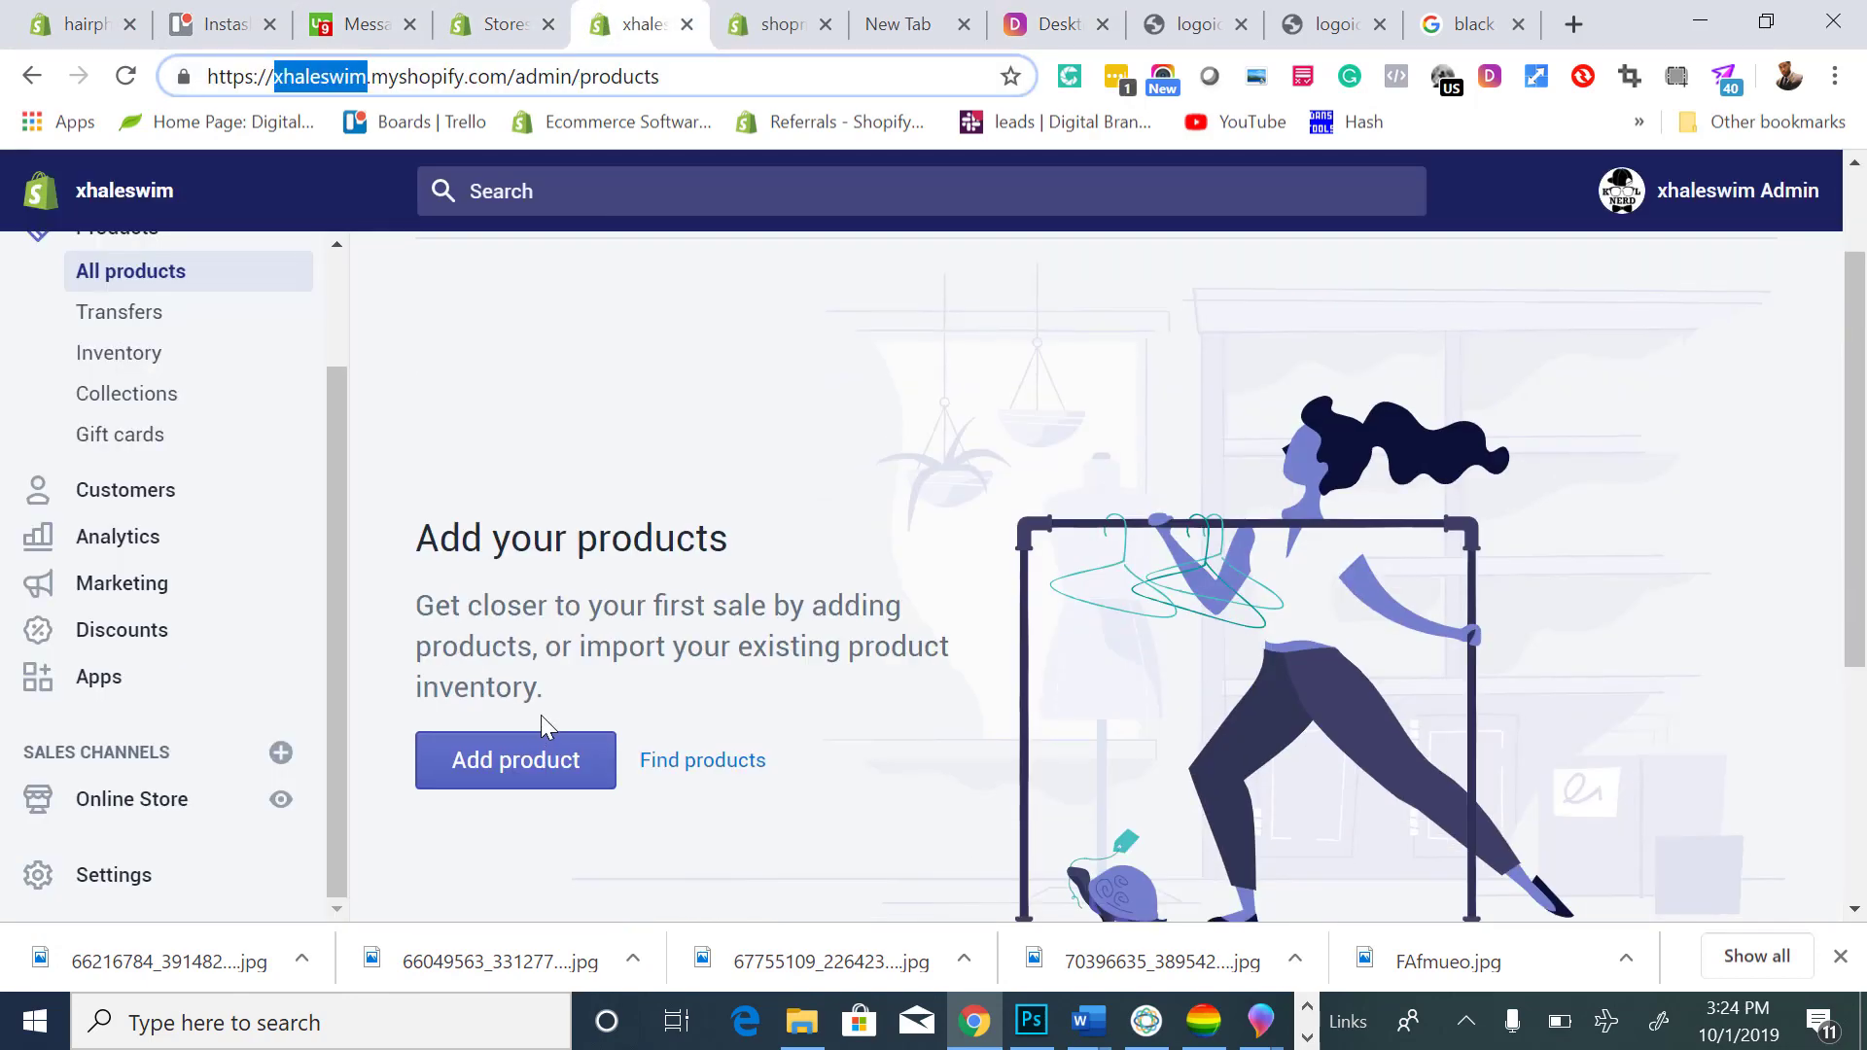
left_click(529, 759)
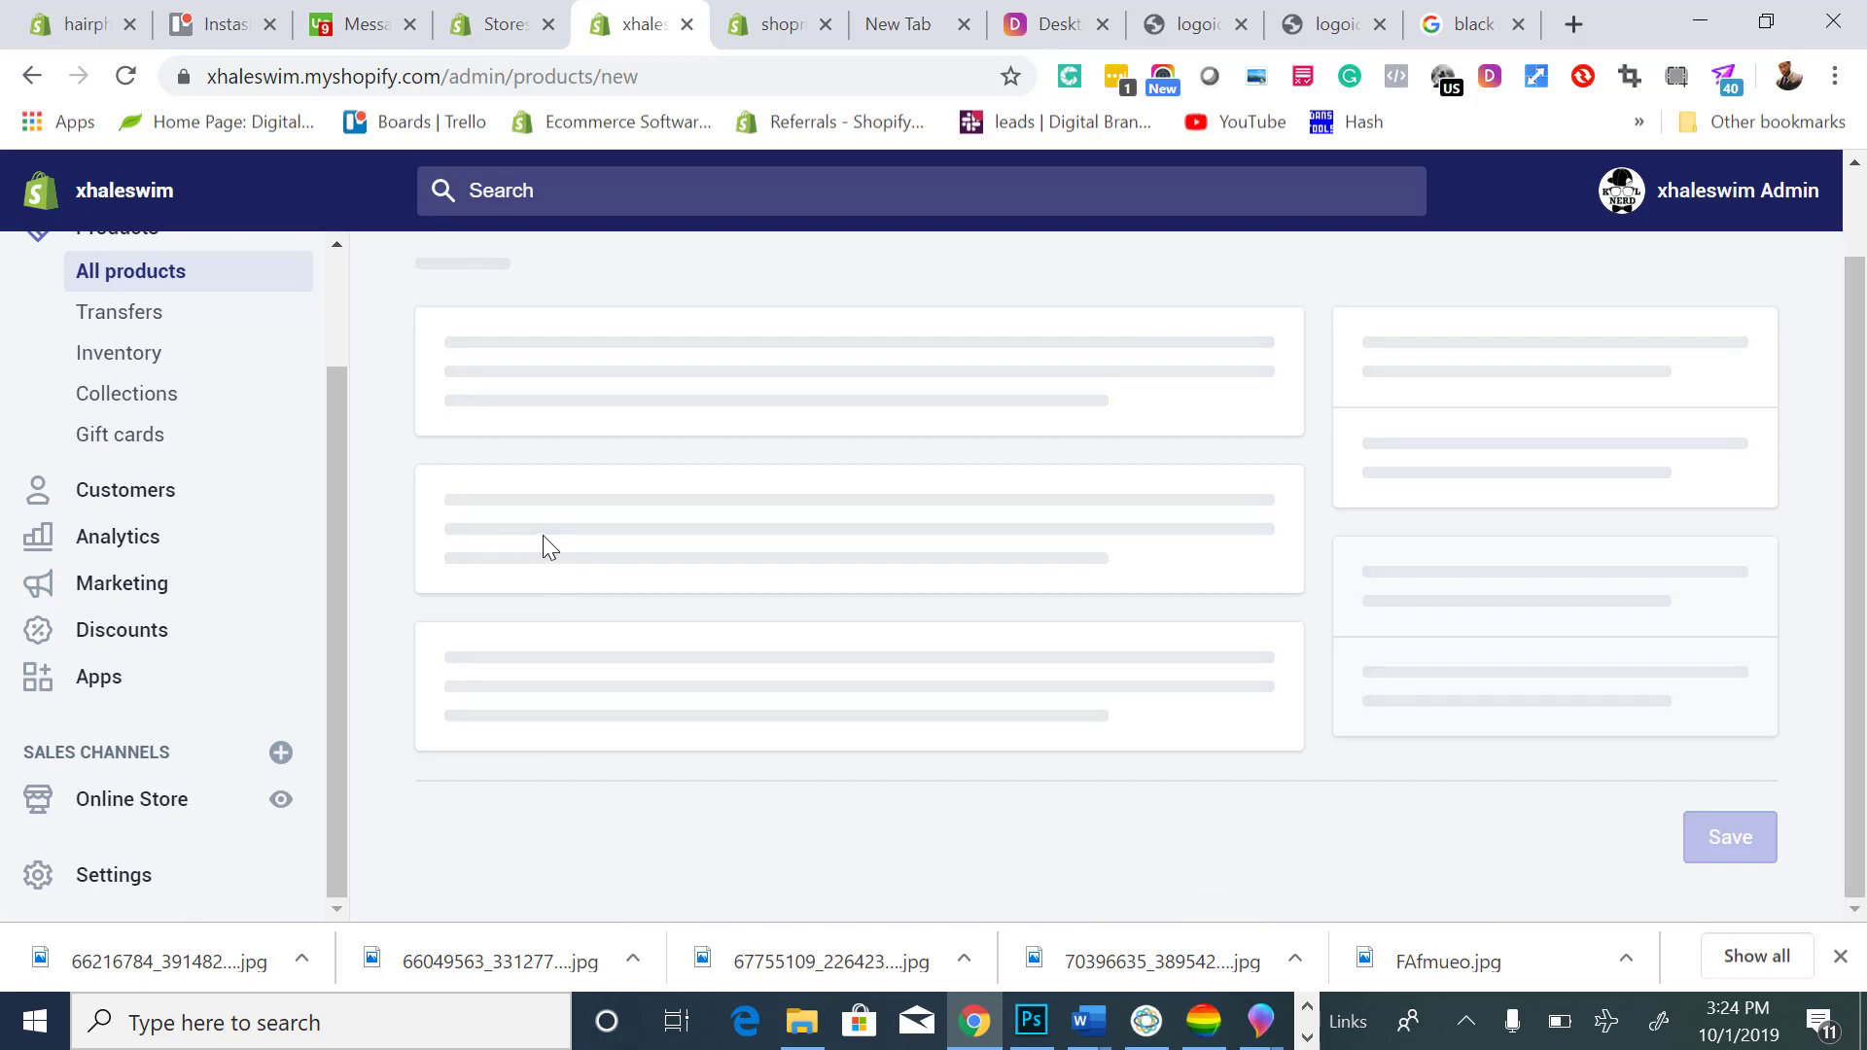
scroll(548, 545, "down", 3)
scroll(549, 546, "up", 3)
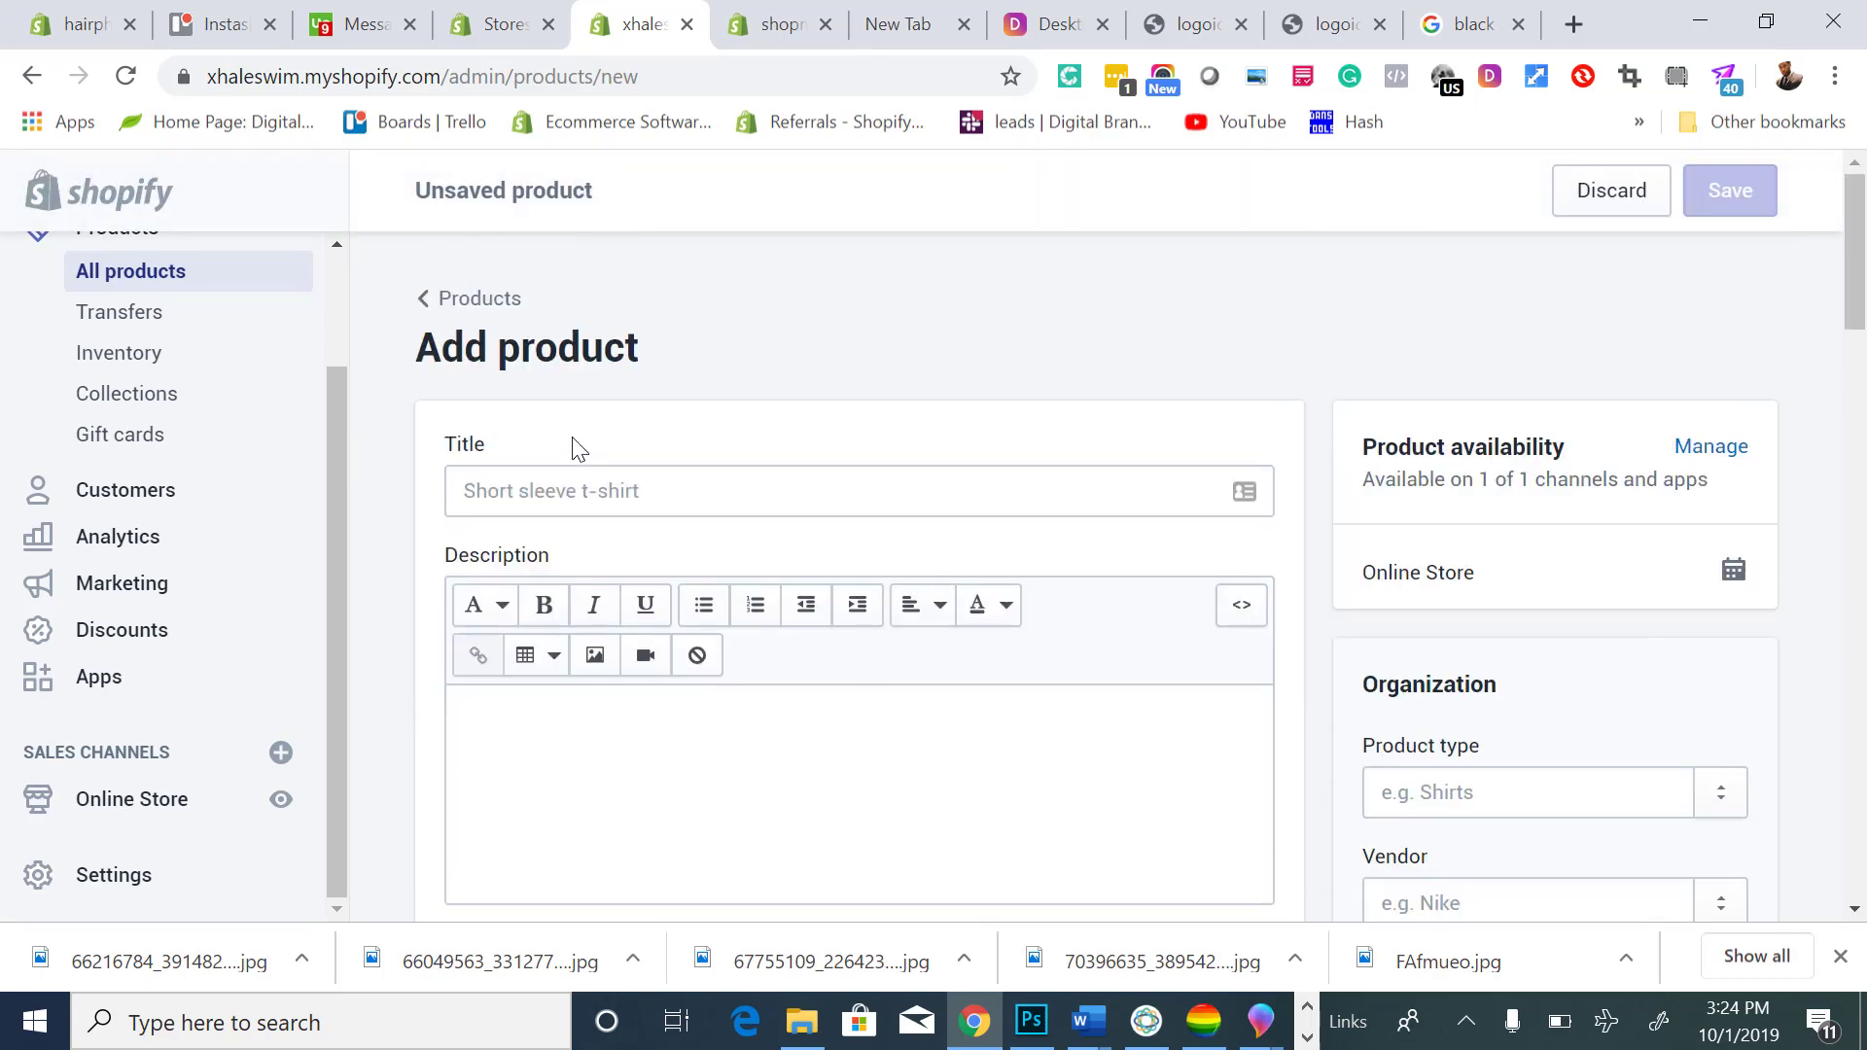
Enter "Test" as both the title and the description of the new product.
left_click(581, 507)
type("Test")
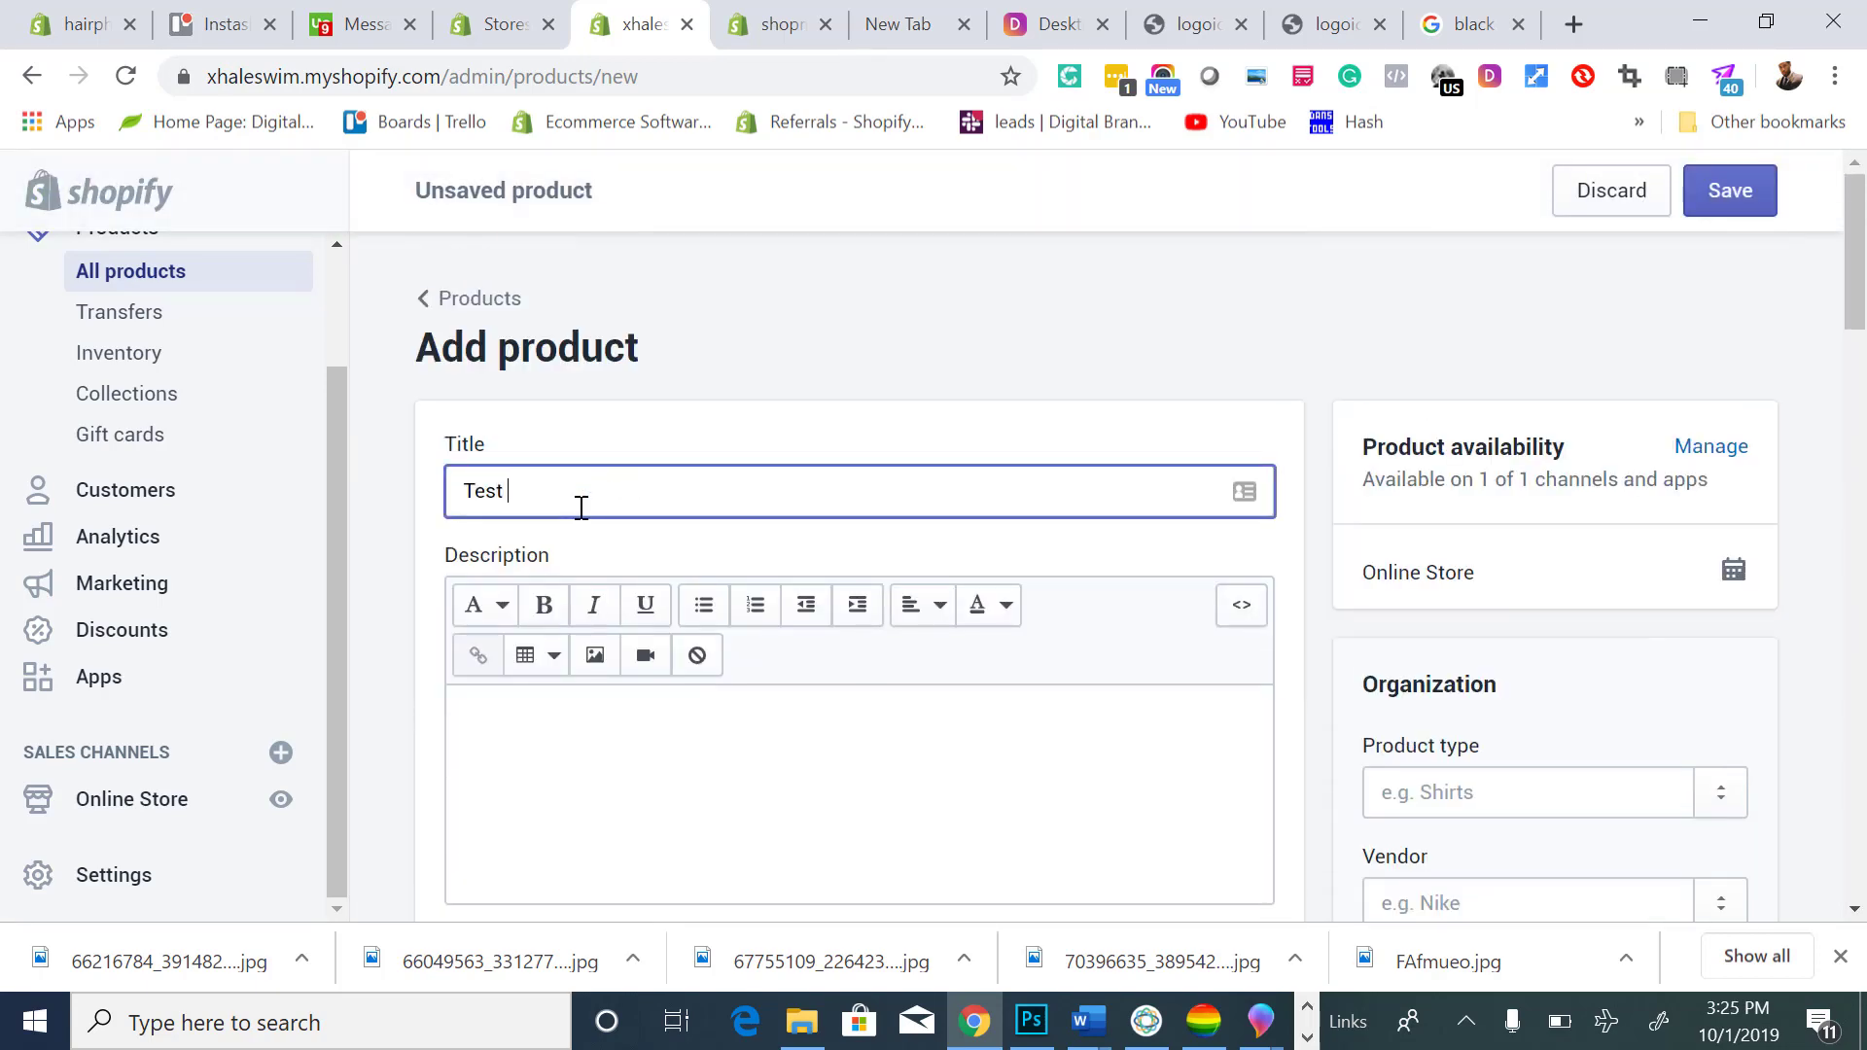
left_click(953, 766)
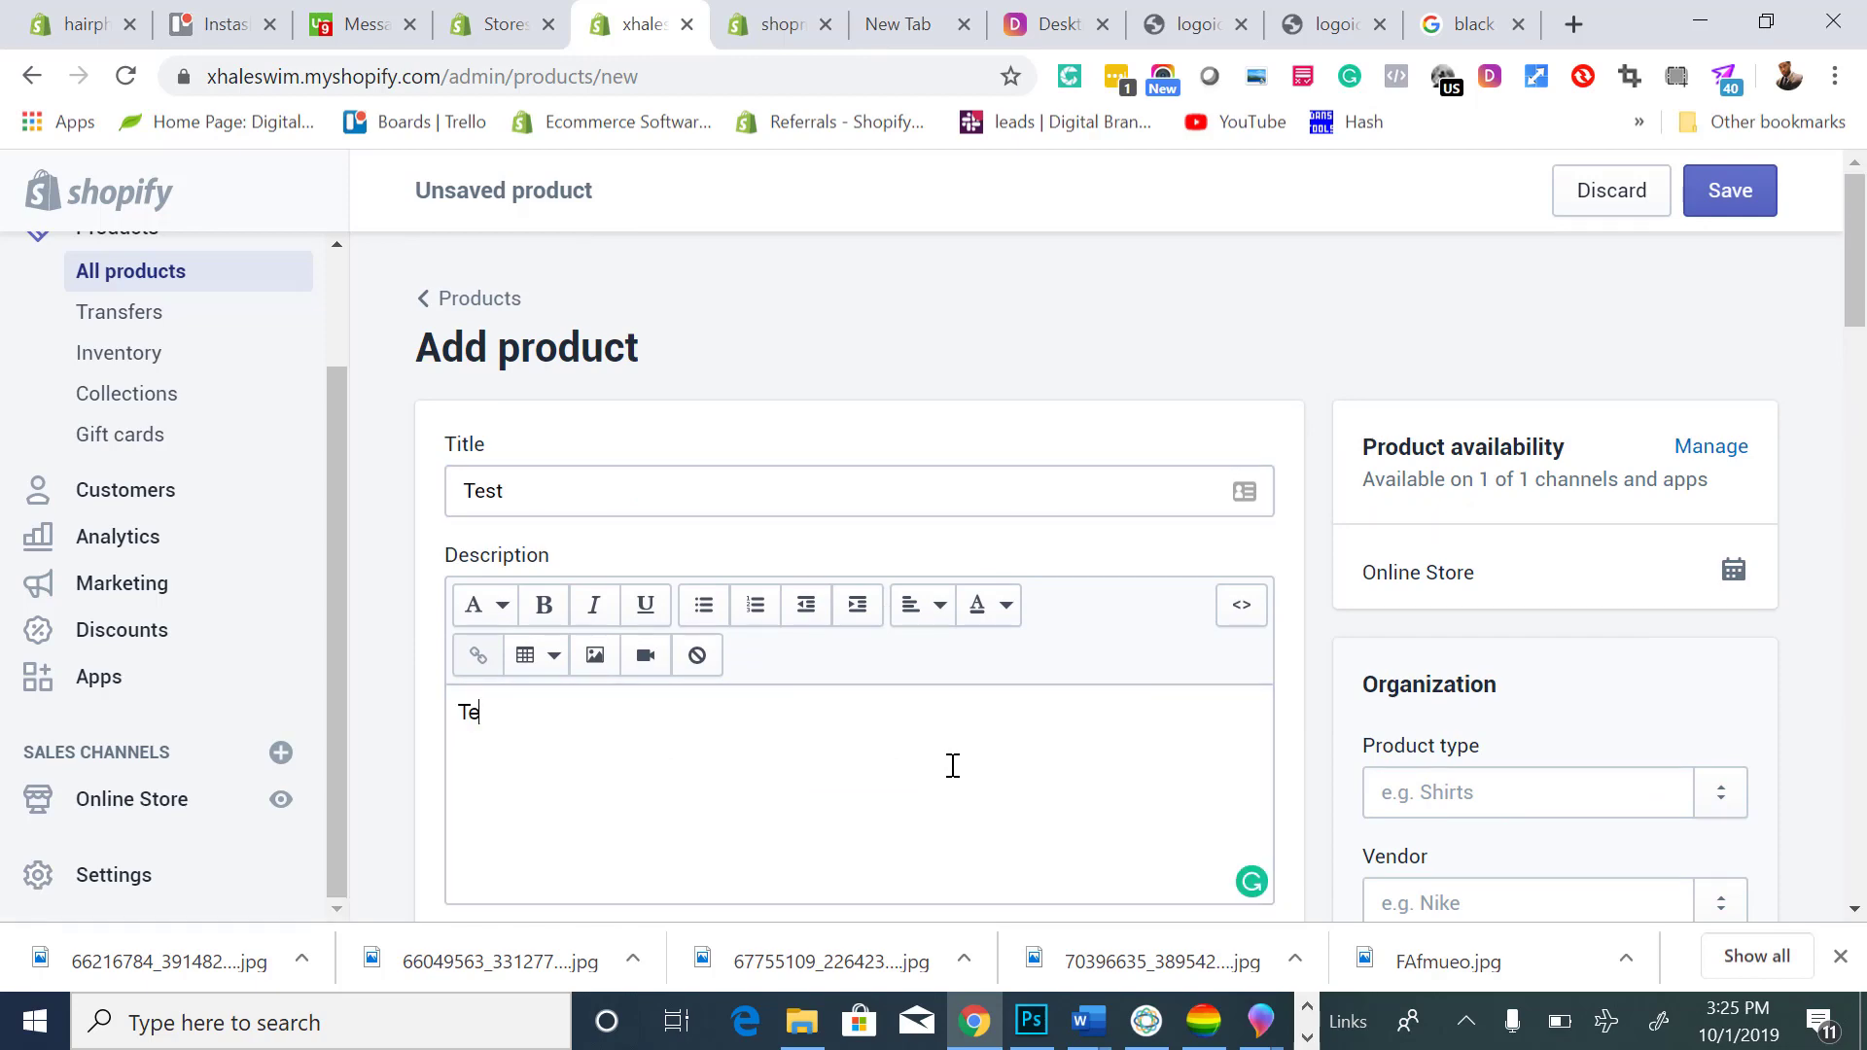
Set the product's price to $29.99 and turn off quantity tracking.
scroll(957, 630, "down", 10)
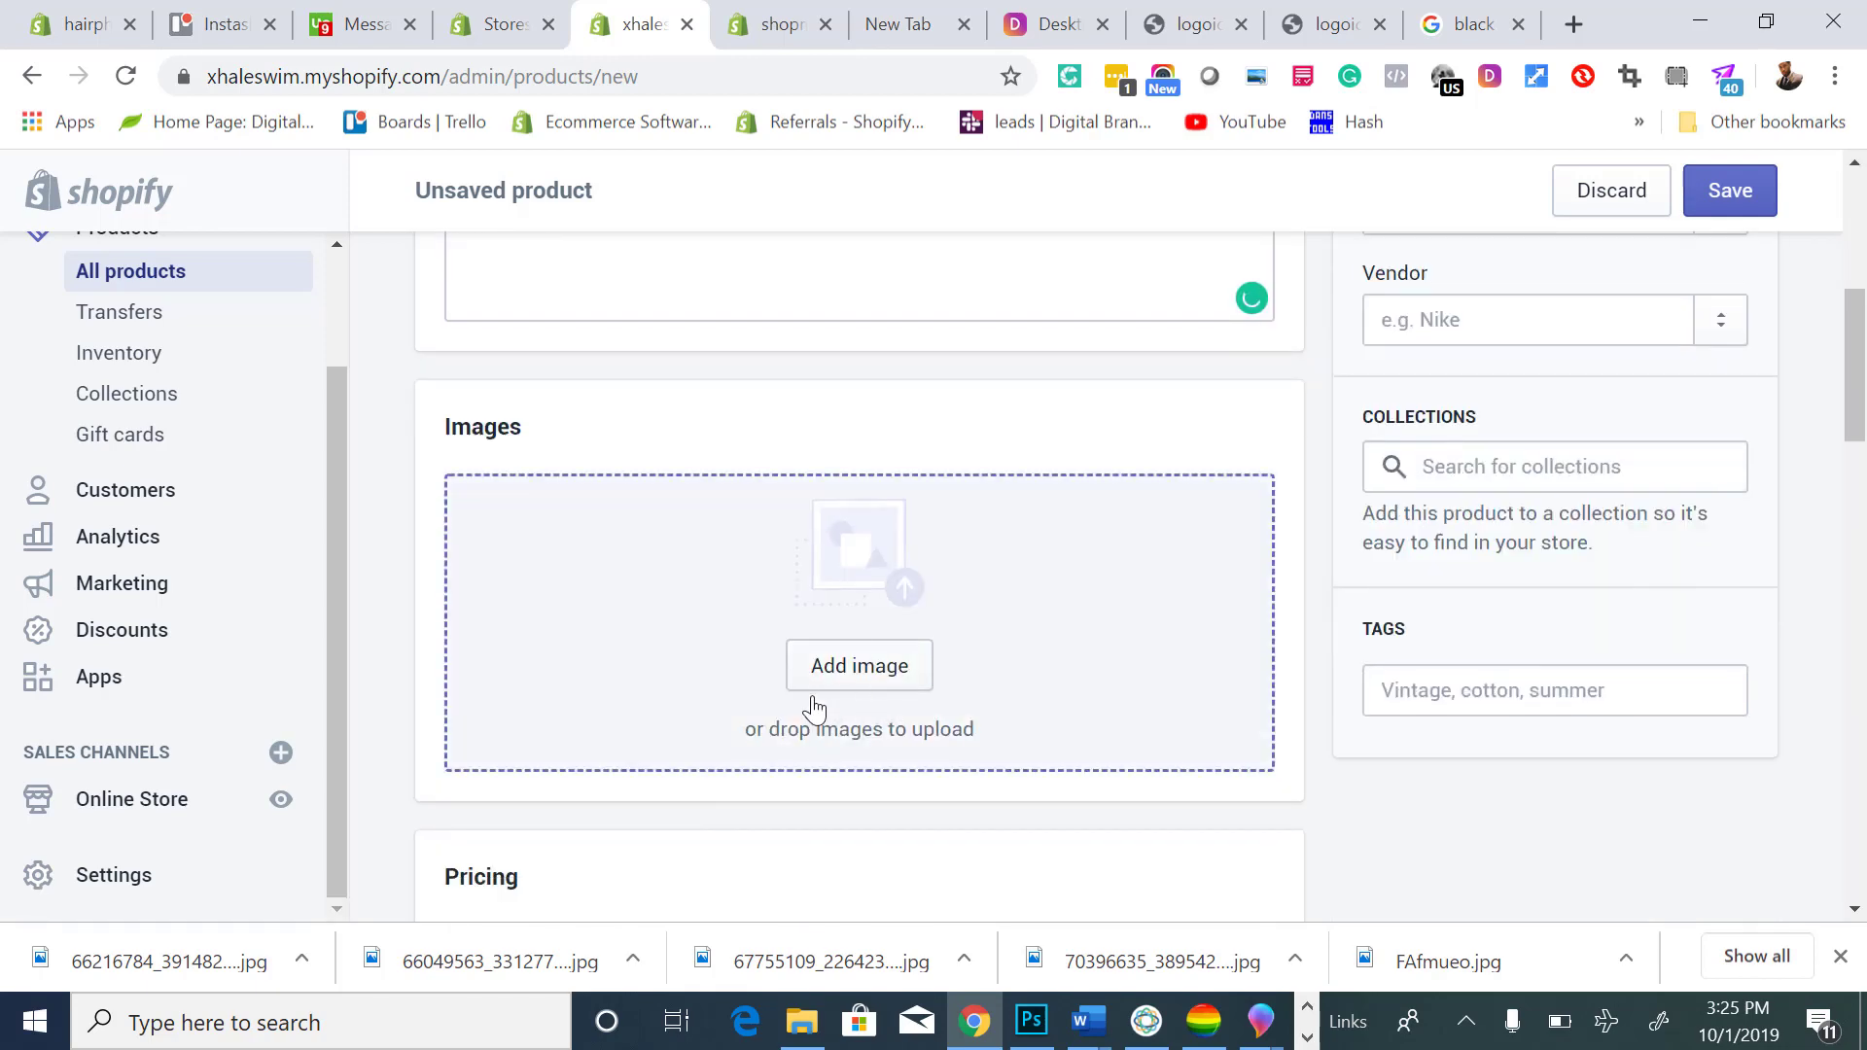
left_click(671, 539)
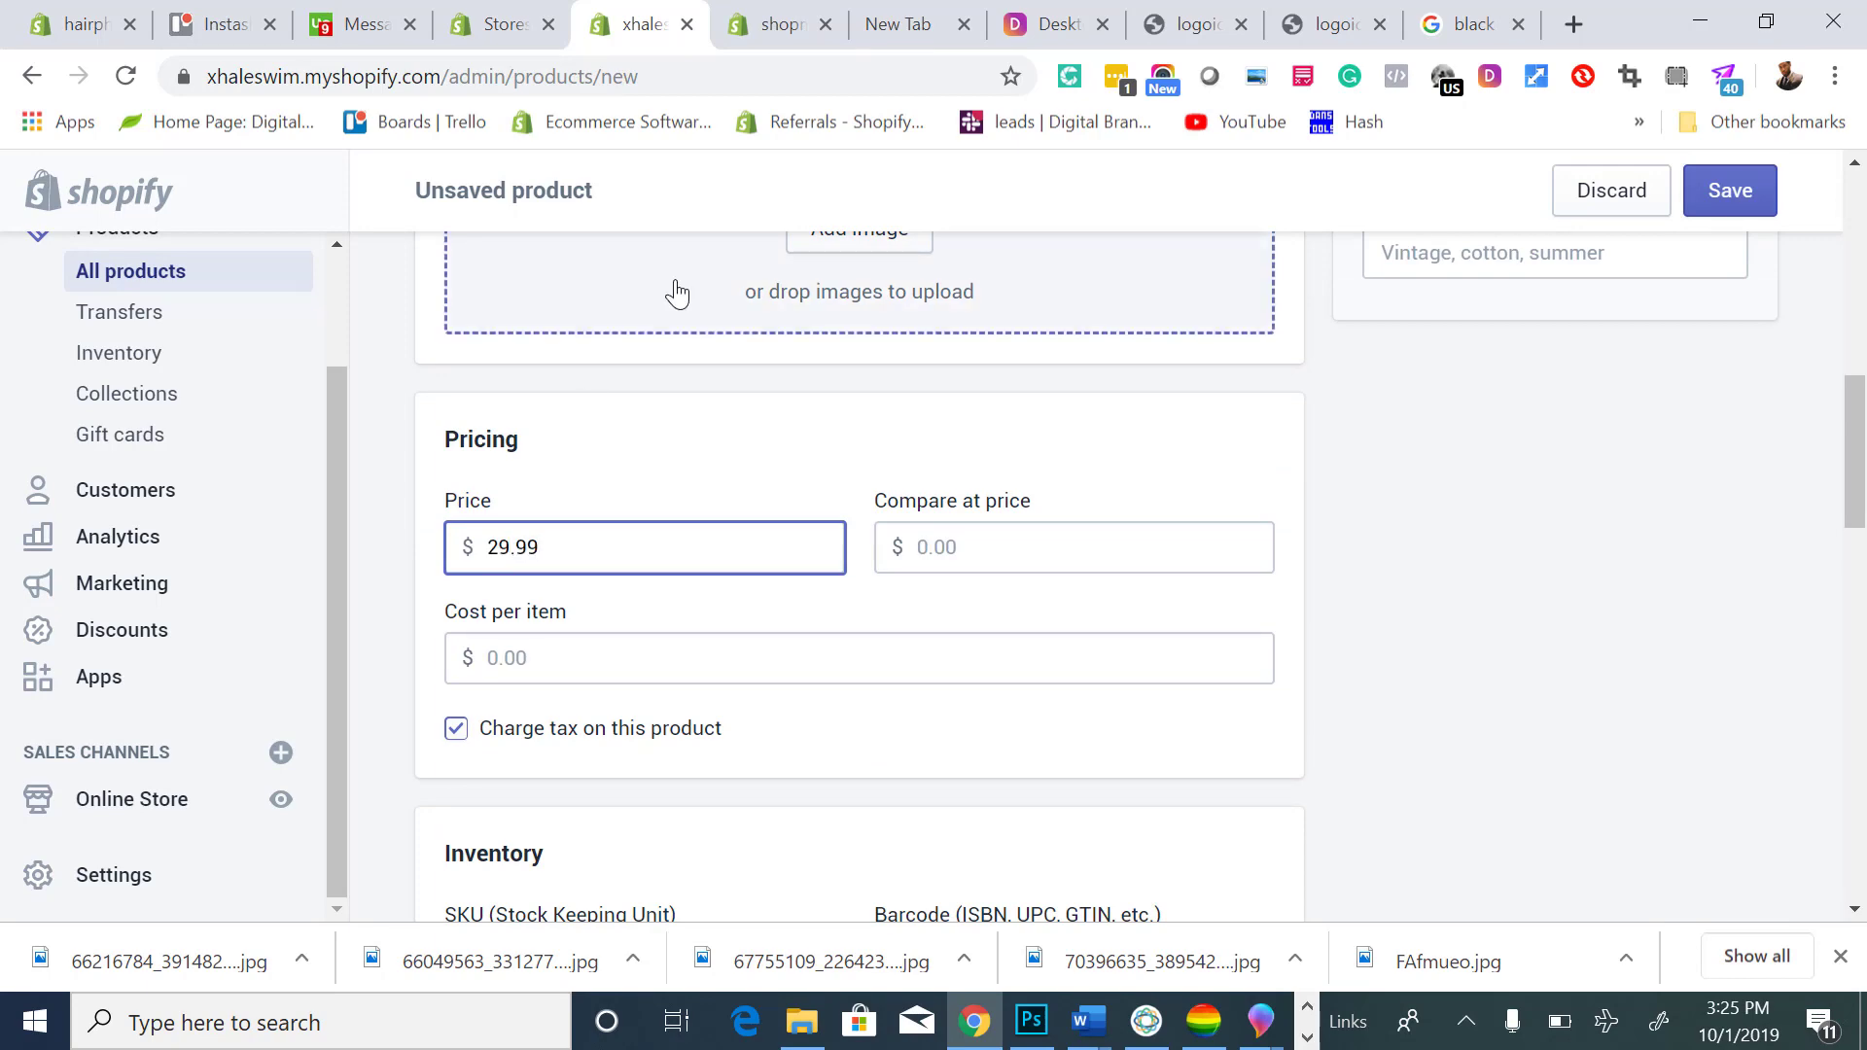
scroll(702, 363, "down", 3)
scroll(671, 427, "up", 3)
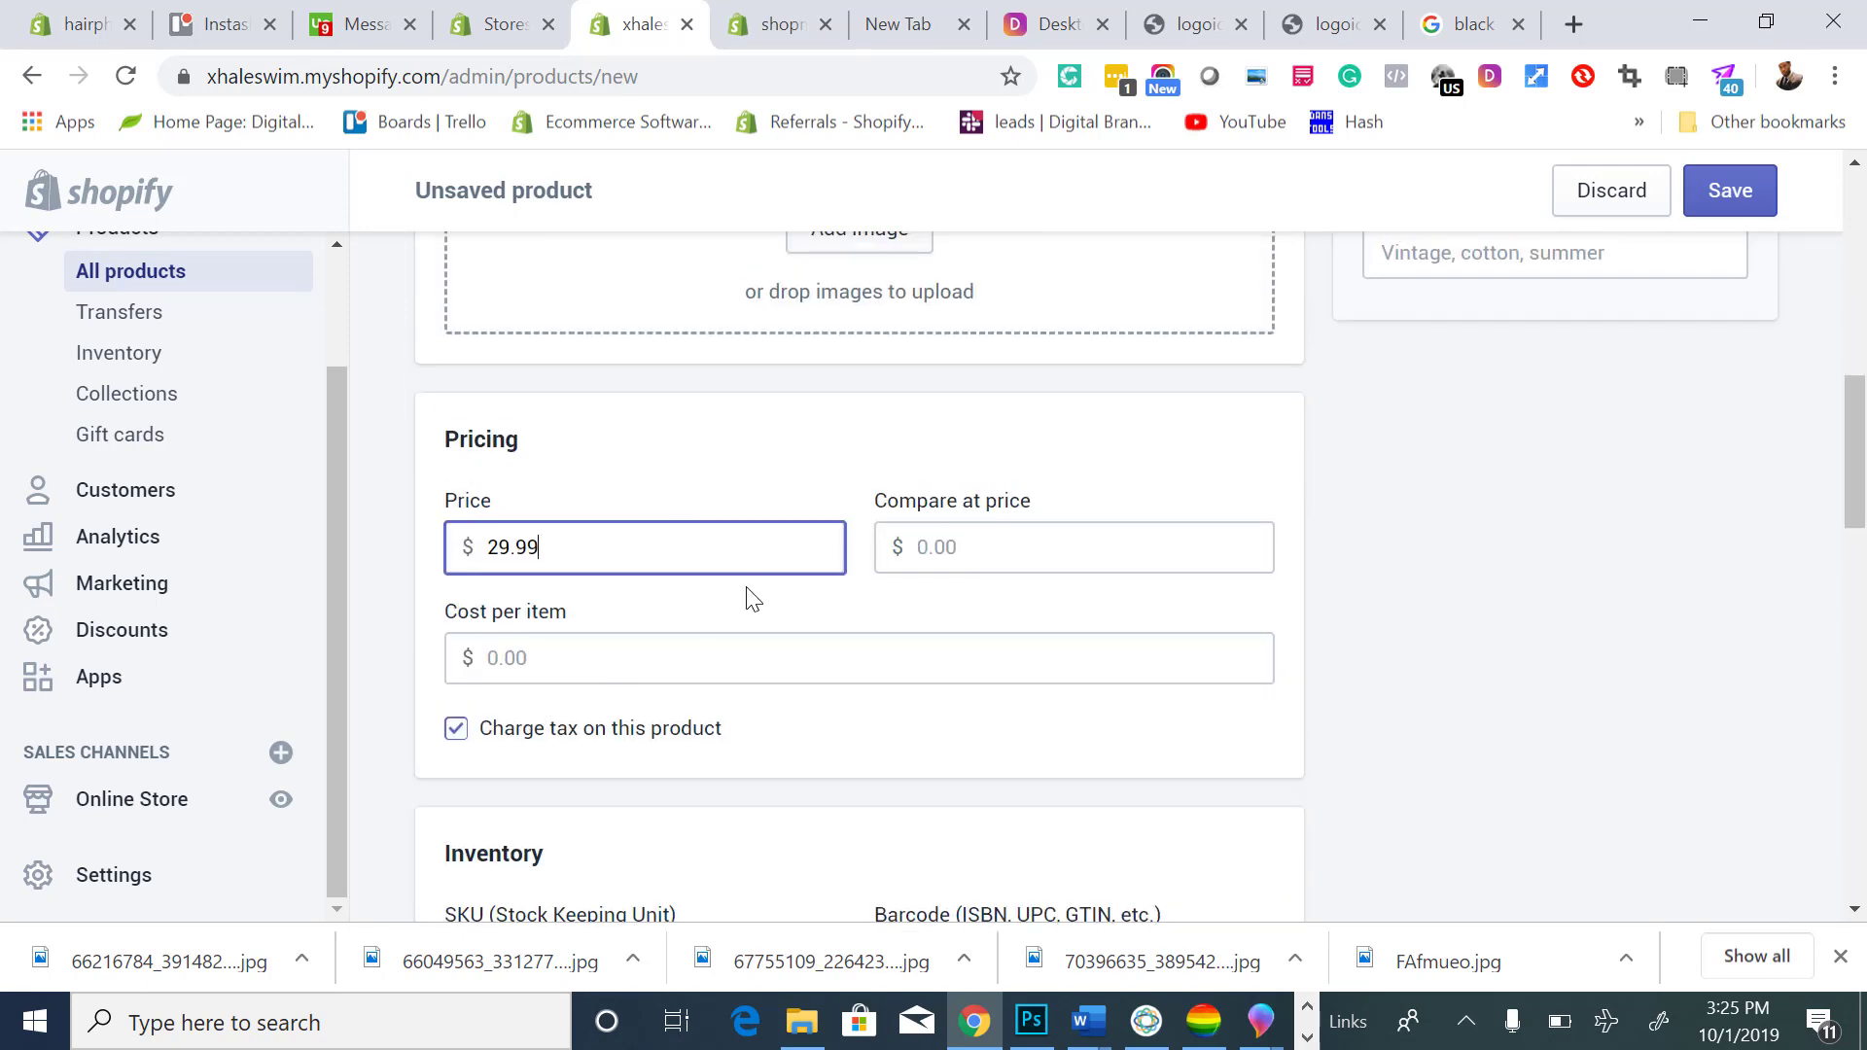
scroll(825, 628, "down", 6)
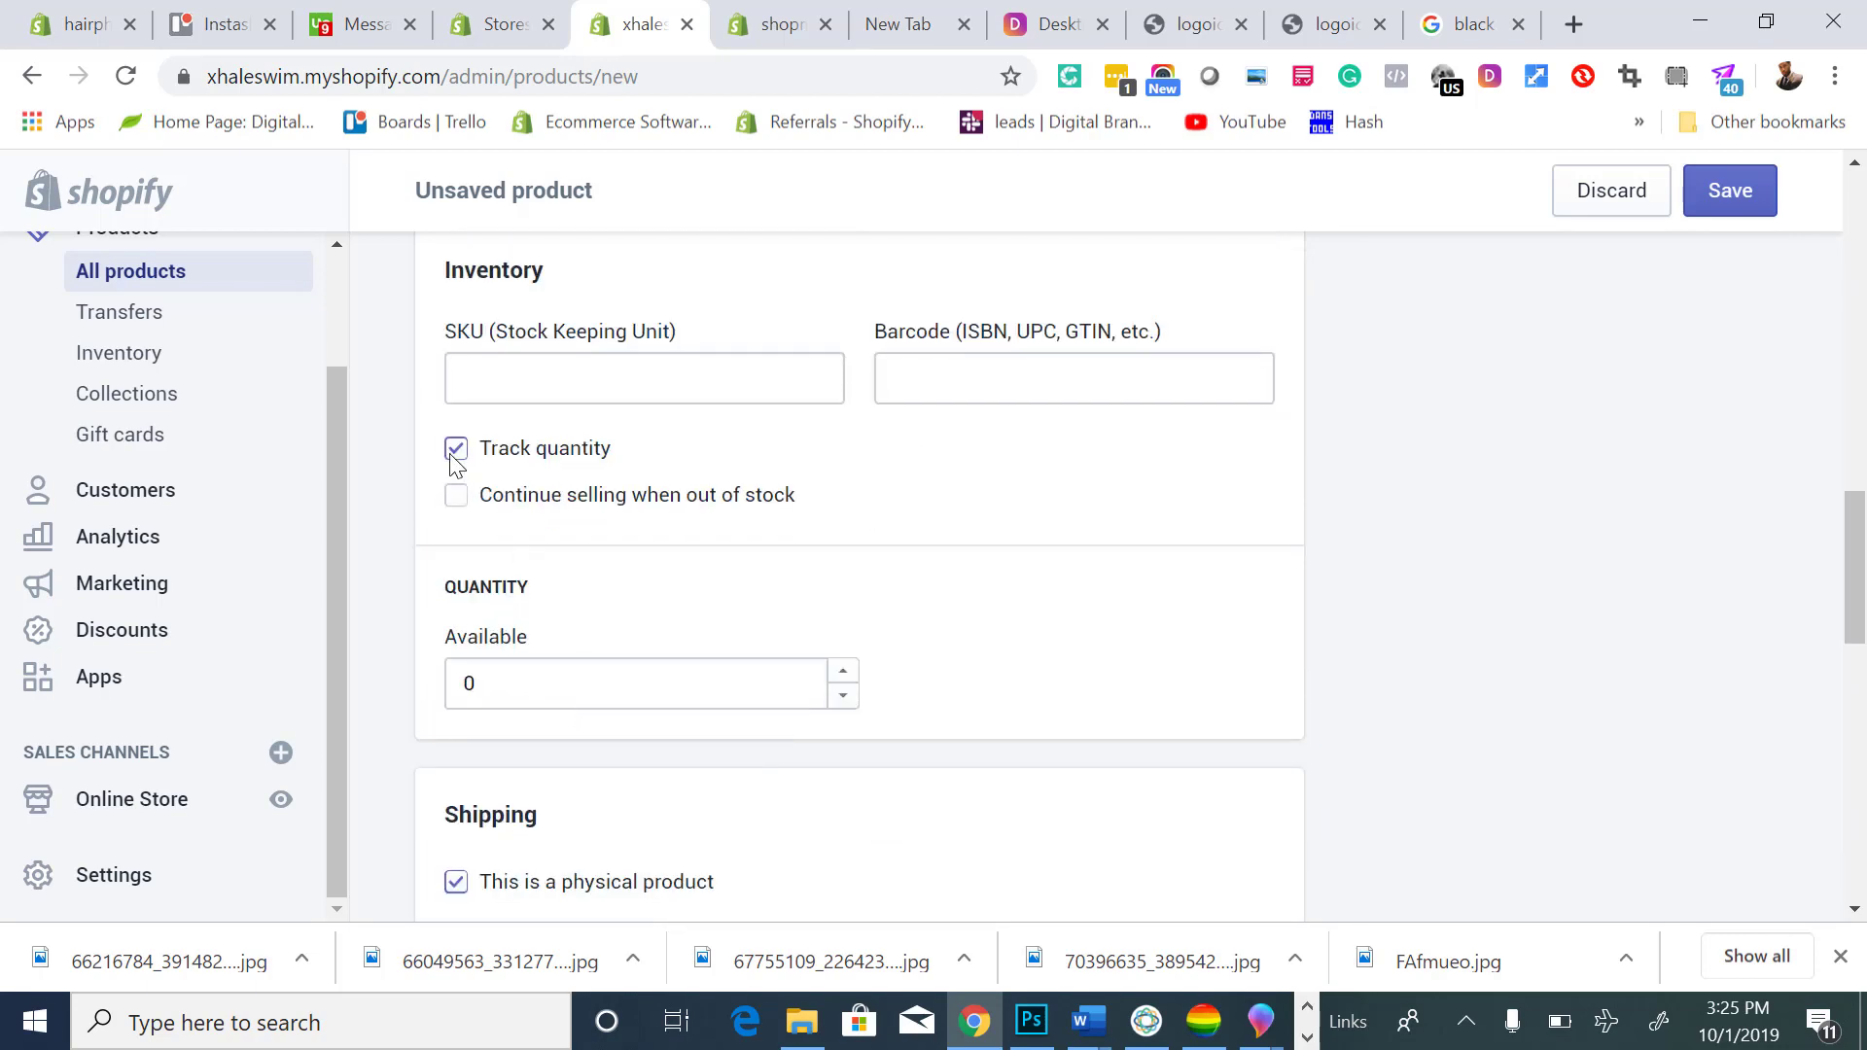
left_click(456, 457)
Upload the four newly downloaded swimsuit photos from the Downloads folder as product images.
scroll(501, 480, "up", 12)
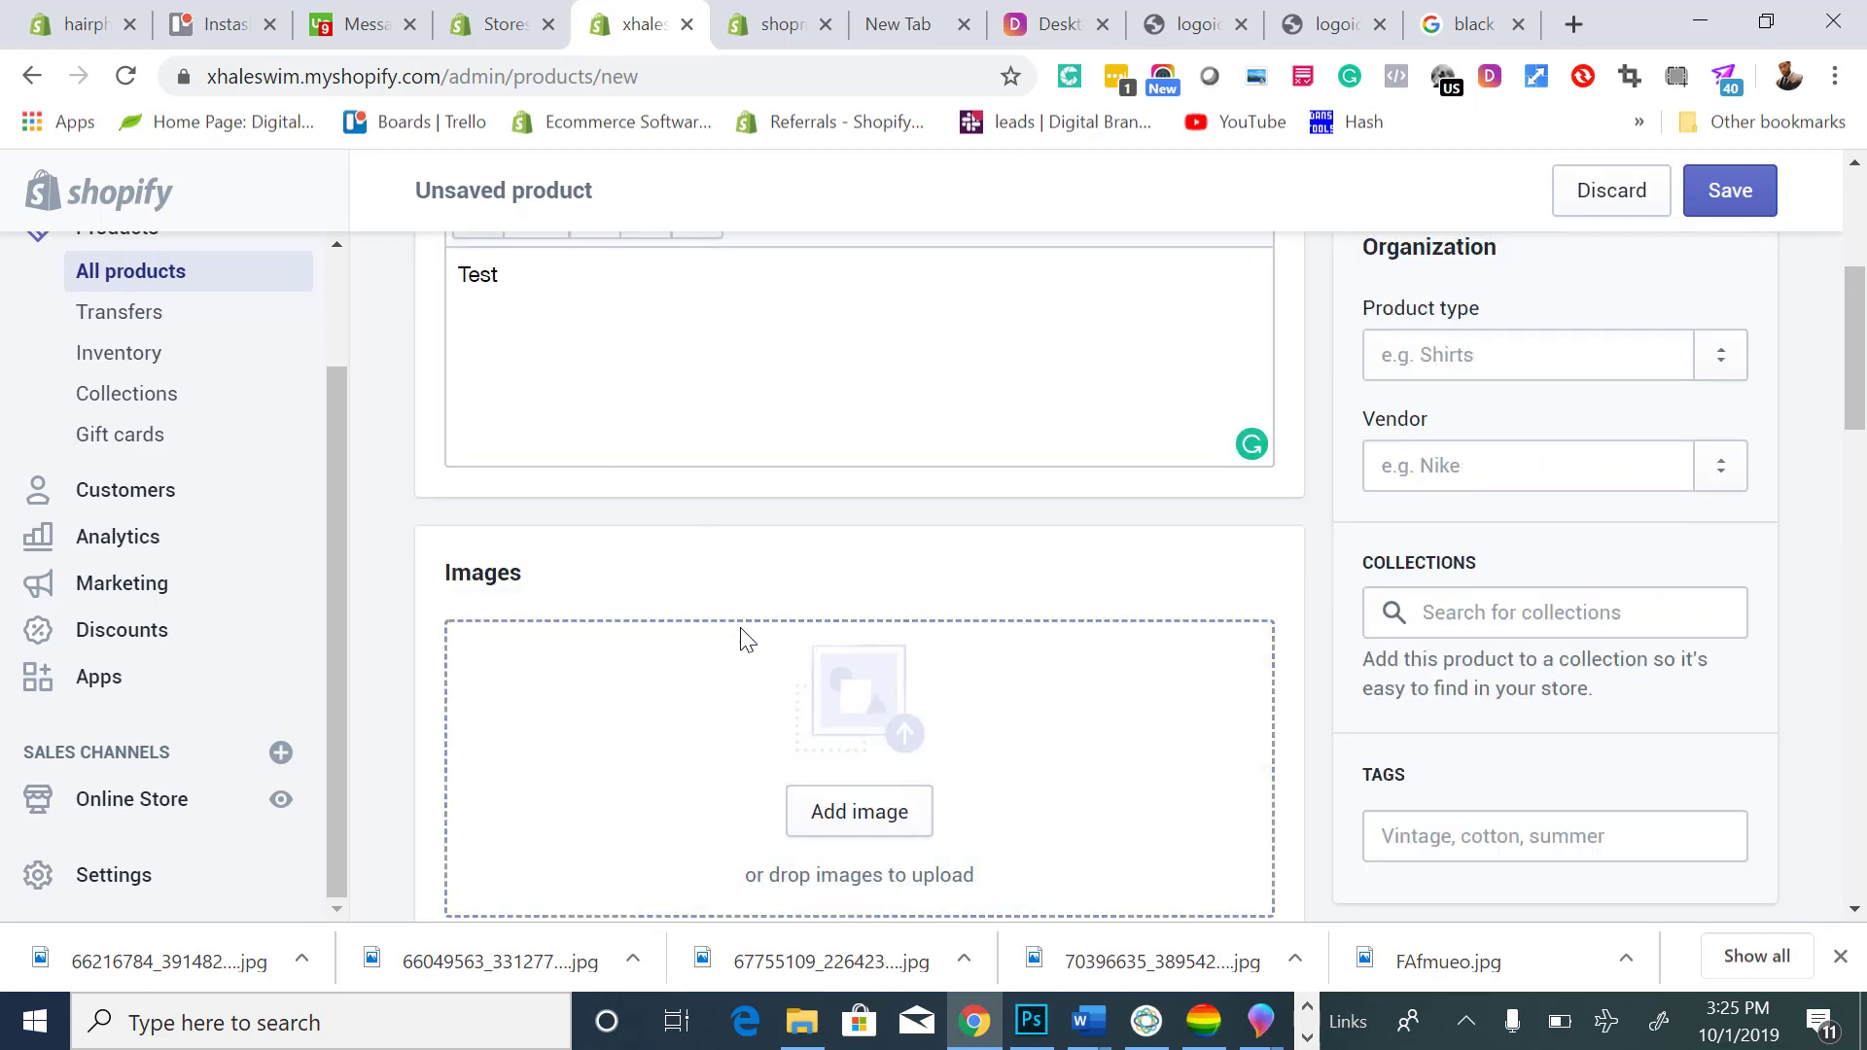
left_click(886, 825)
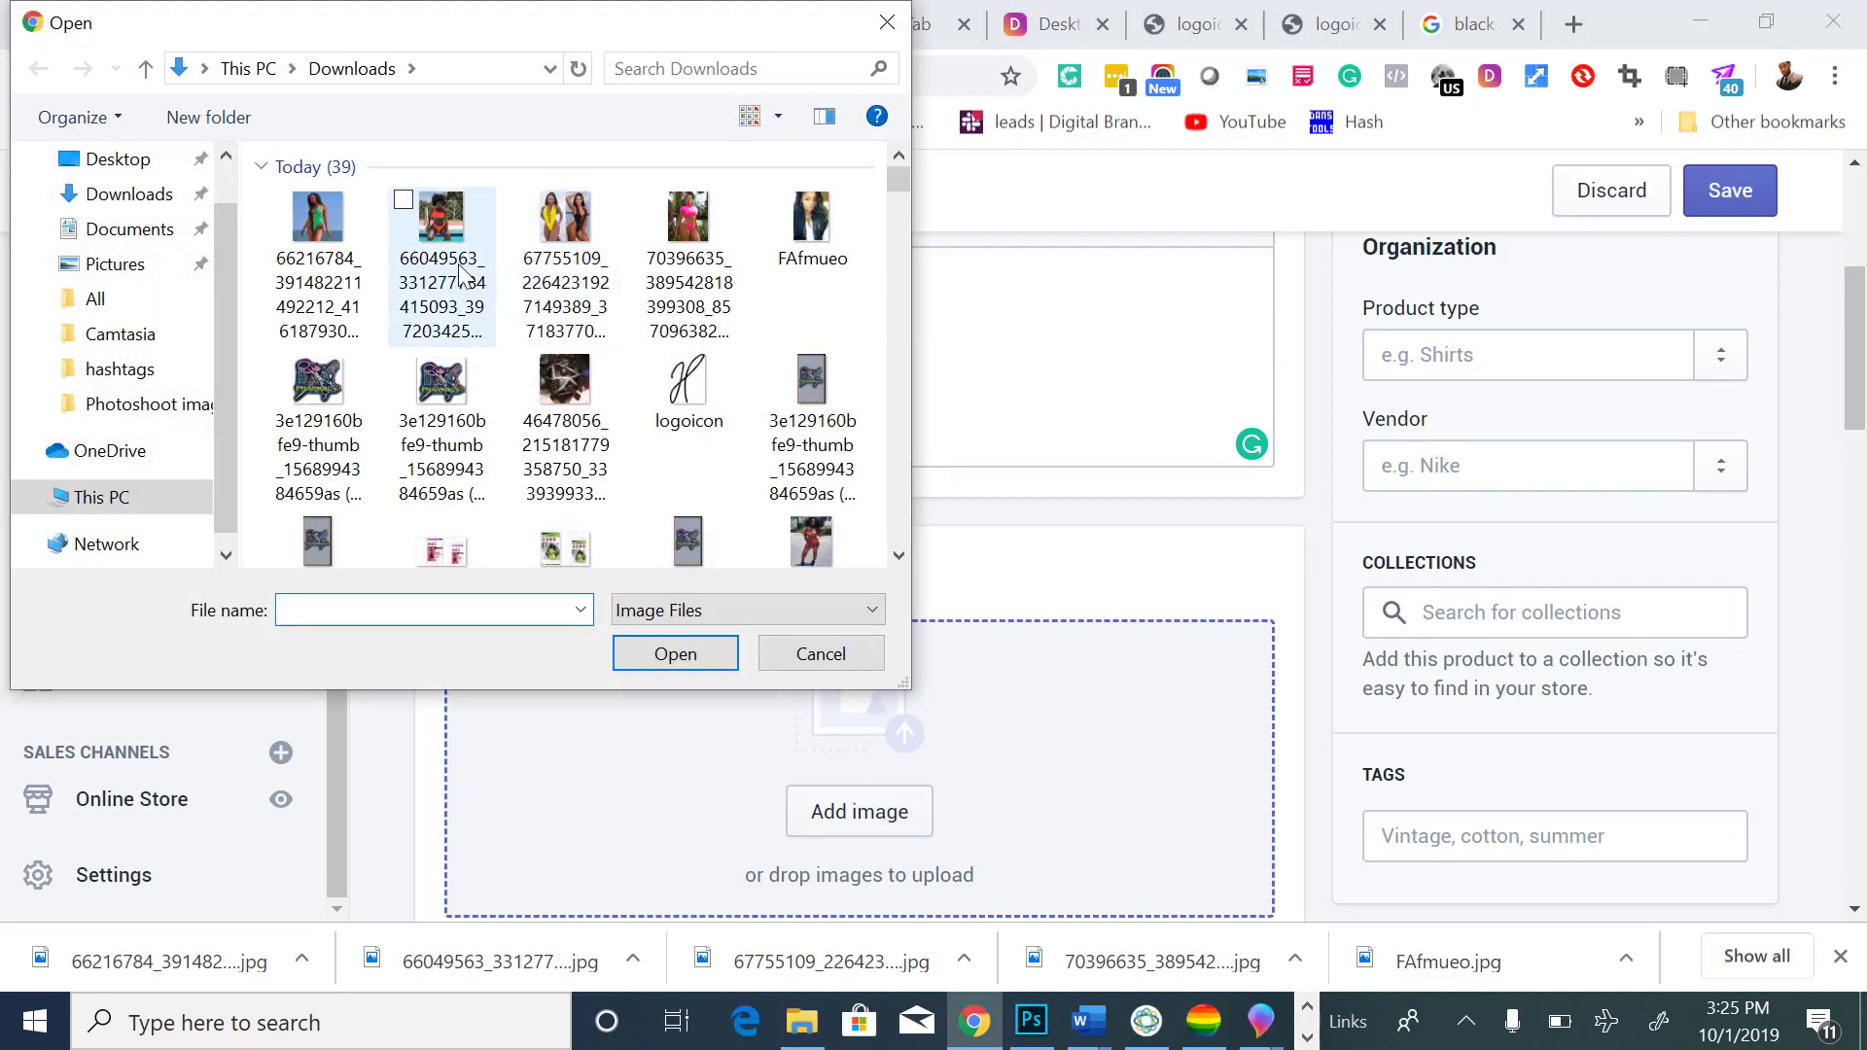
left_click(316, 255)
left_click(406, 251, "ctrl")
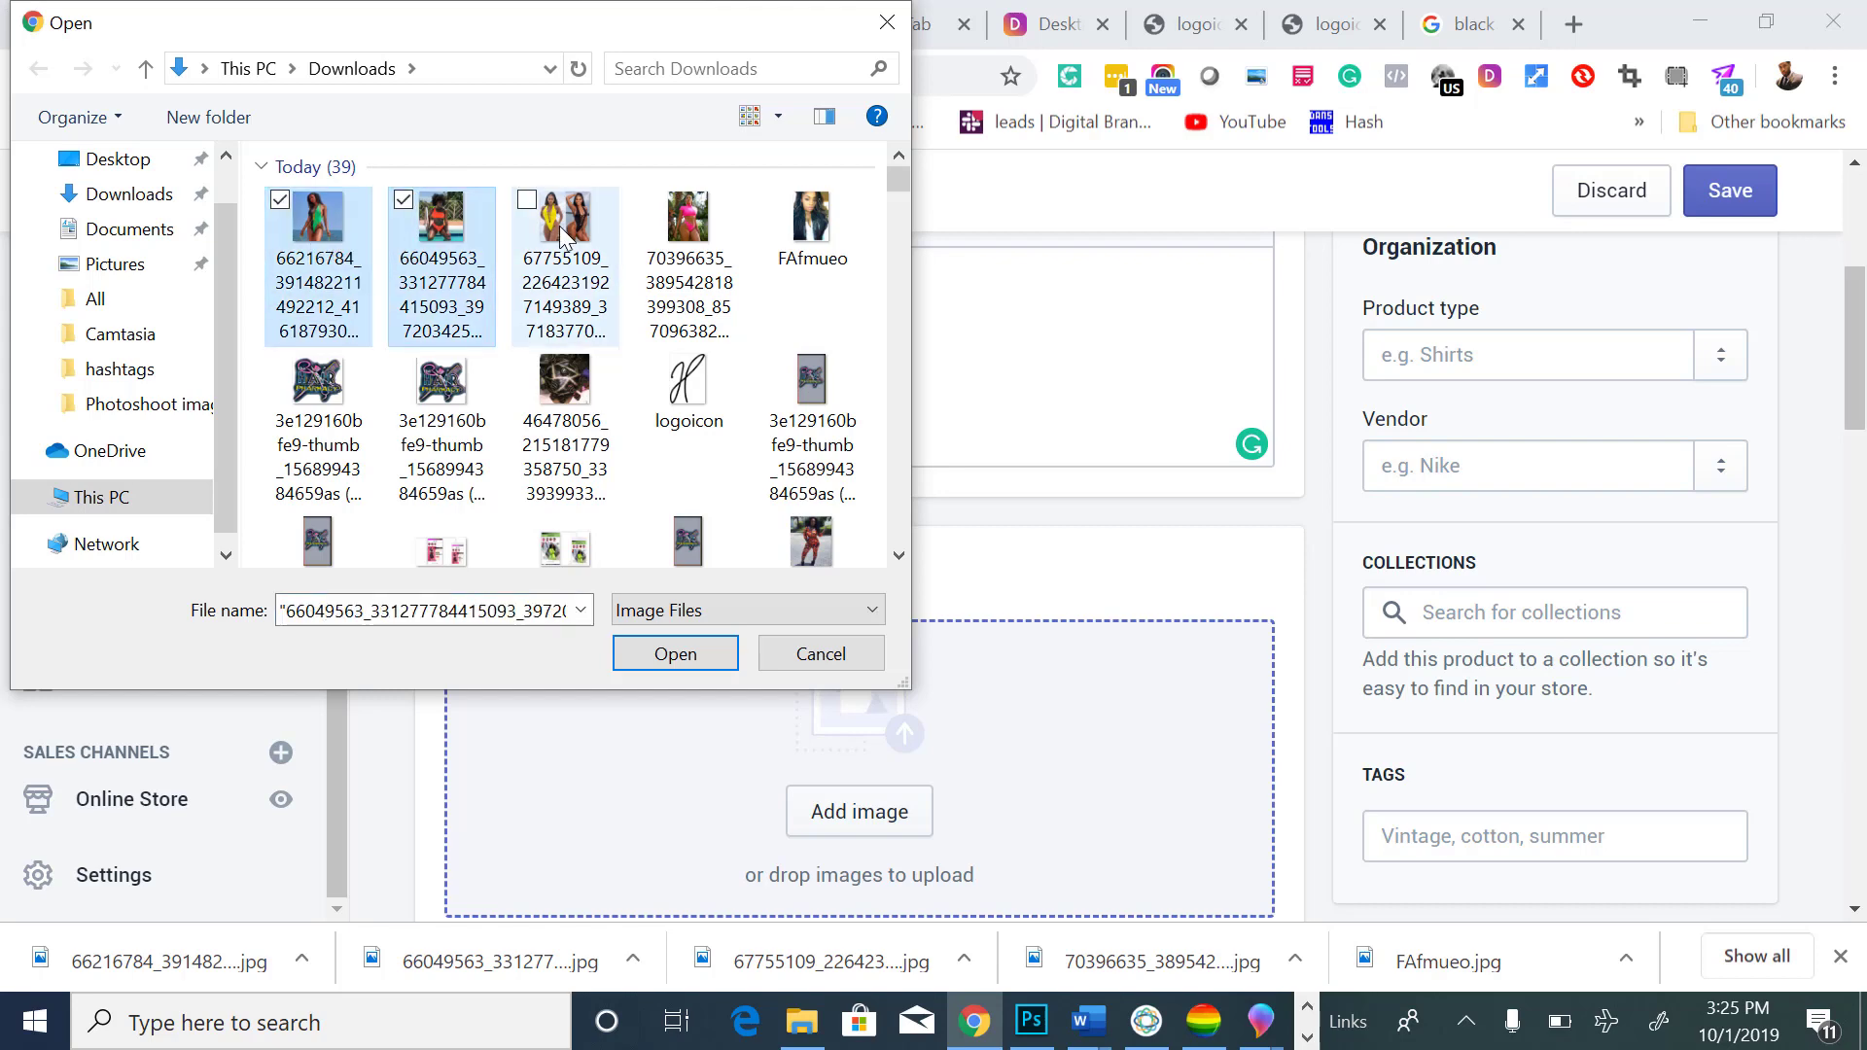
left_click(530, 251, "ctrl")
left_click(654, 251, "ctrl")
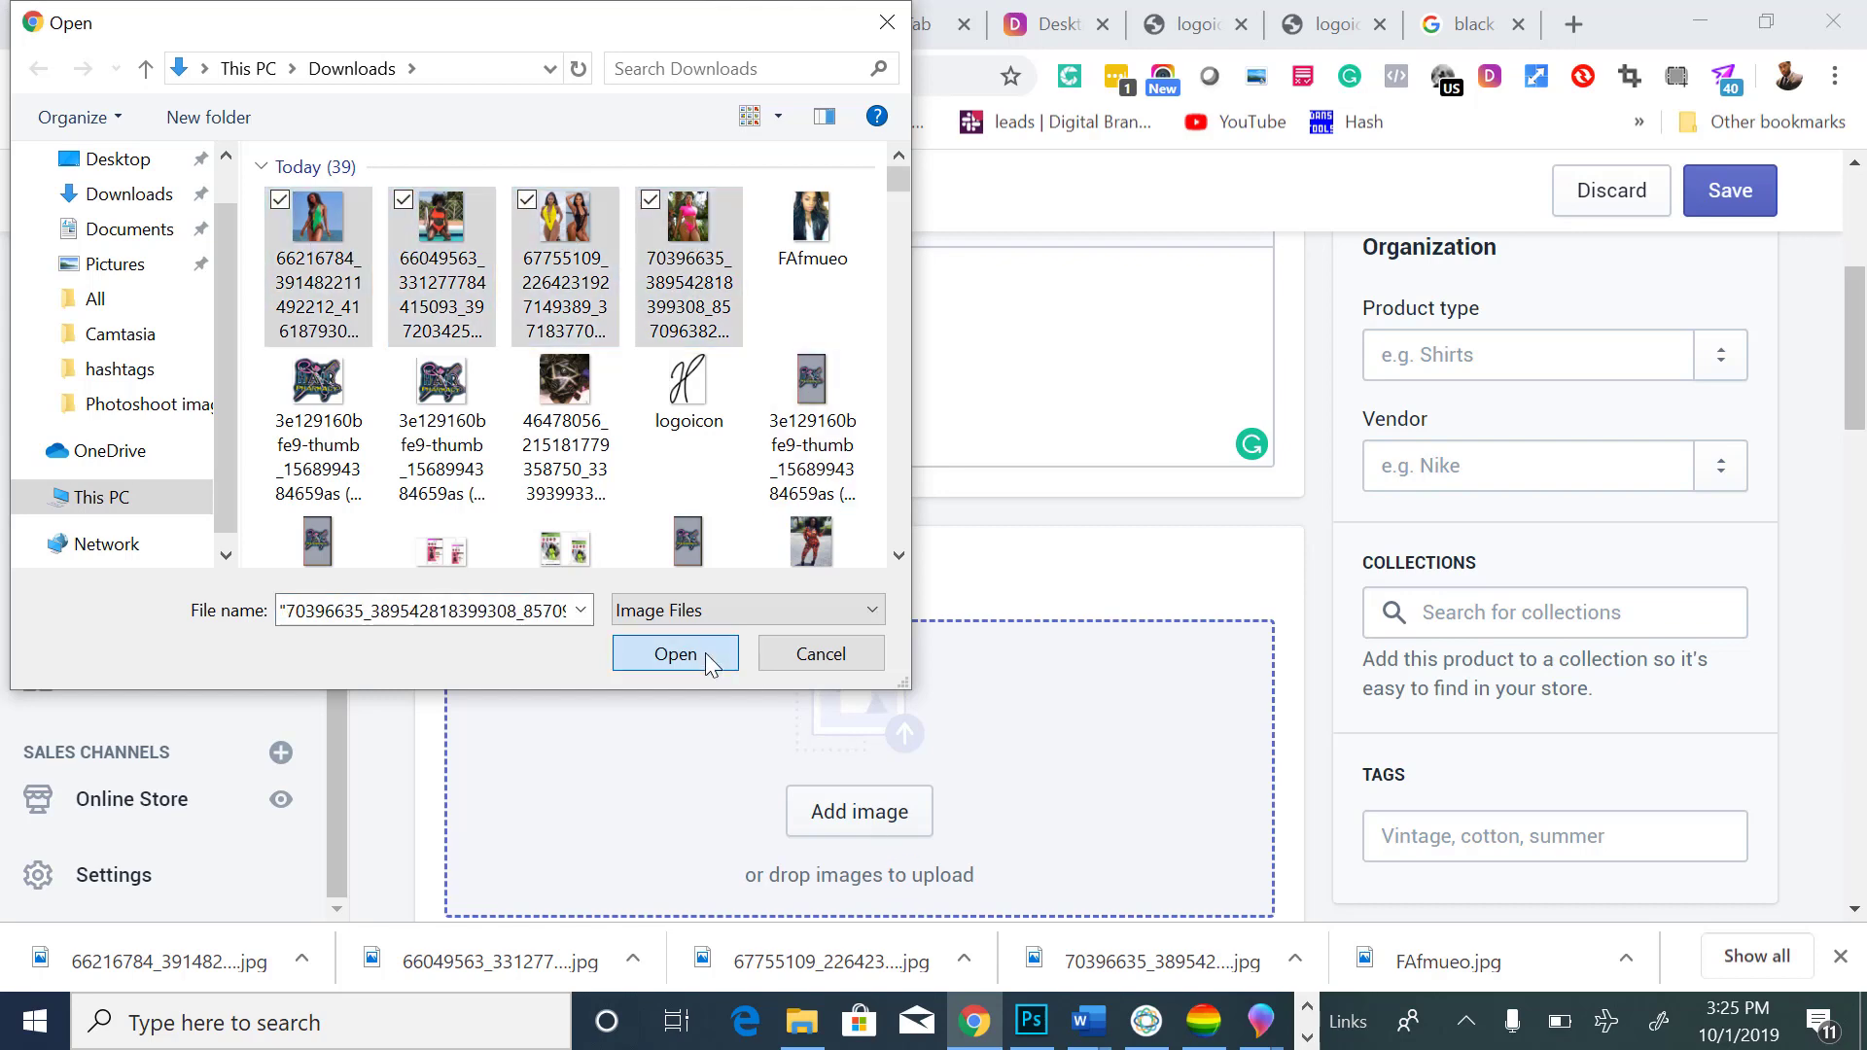
left_click(708, 658)
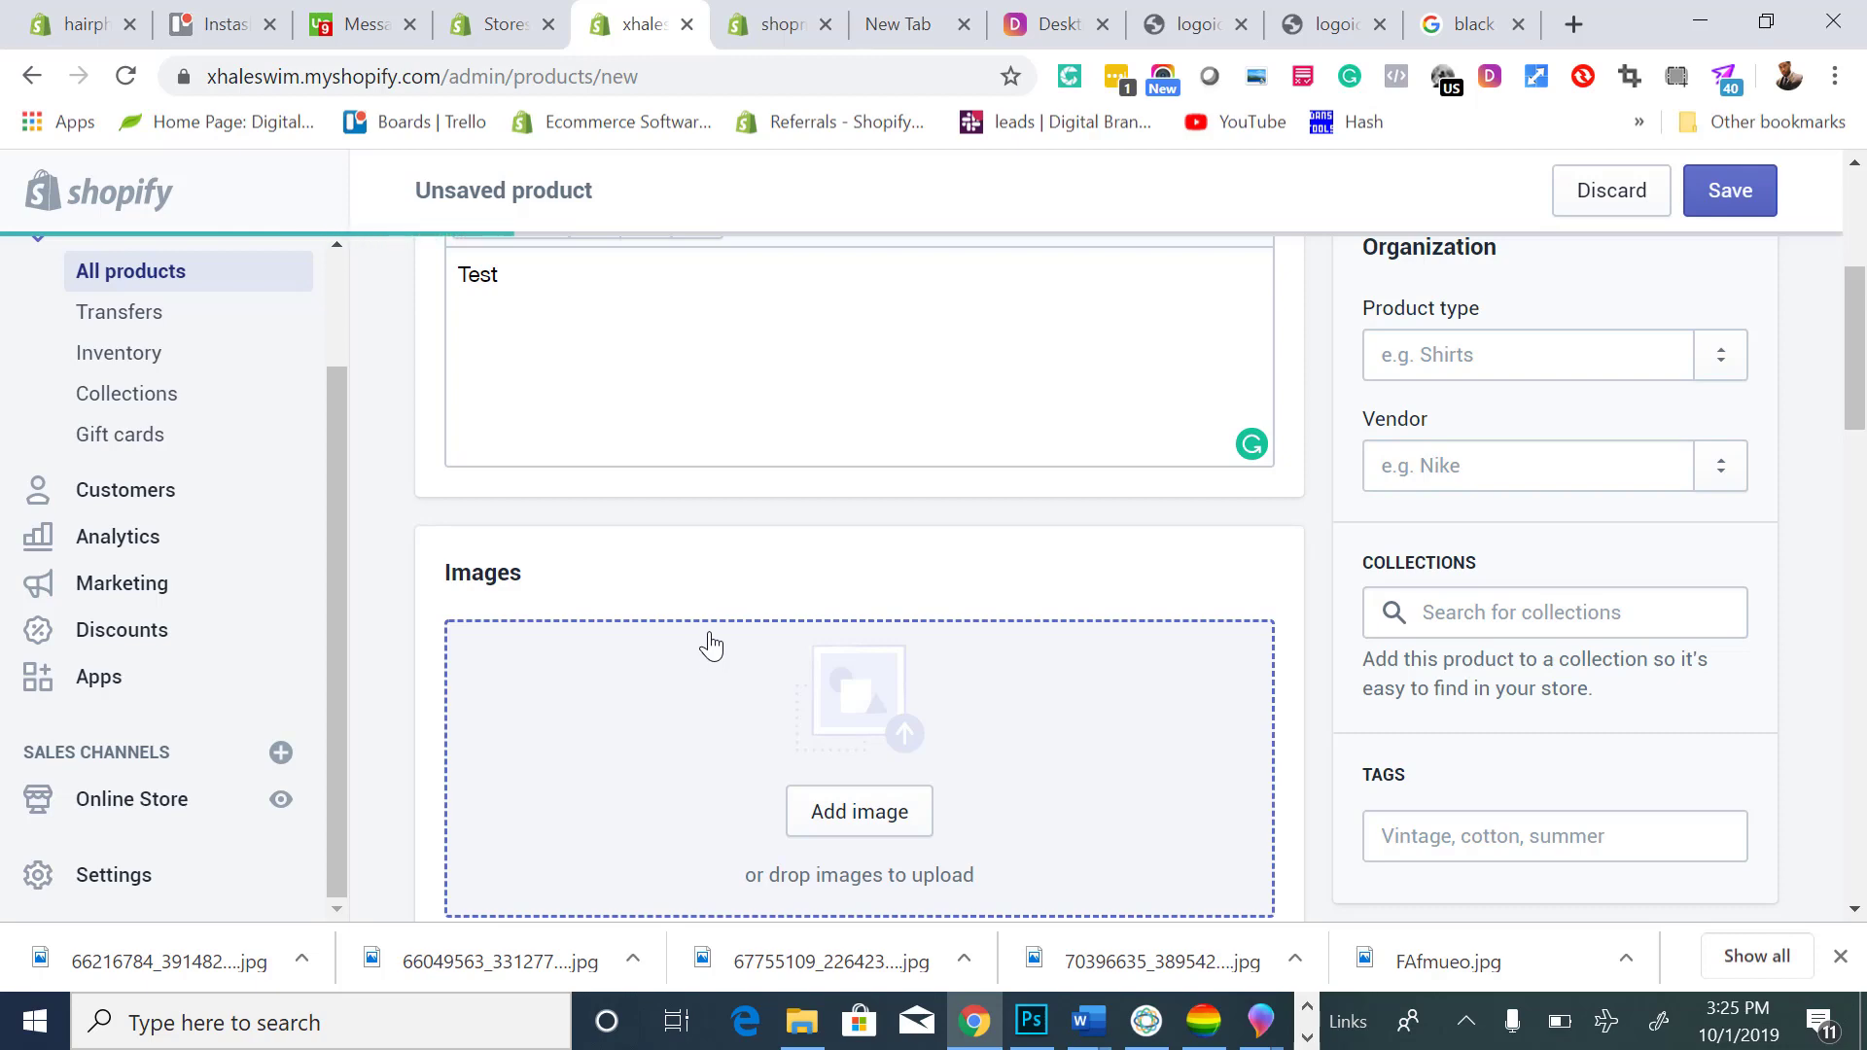
Check the uploaded images and save the new product.
scroll(772, 655, "down", 2)
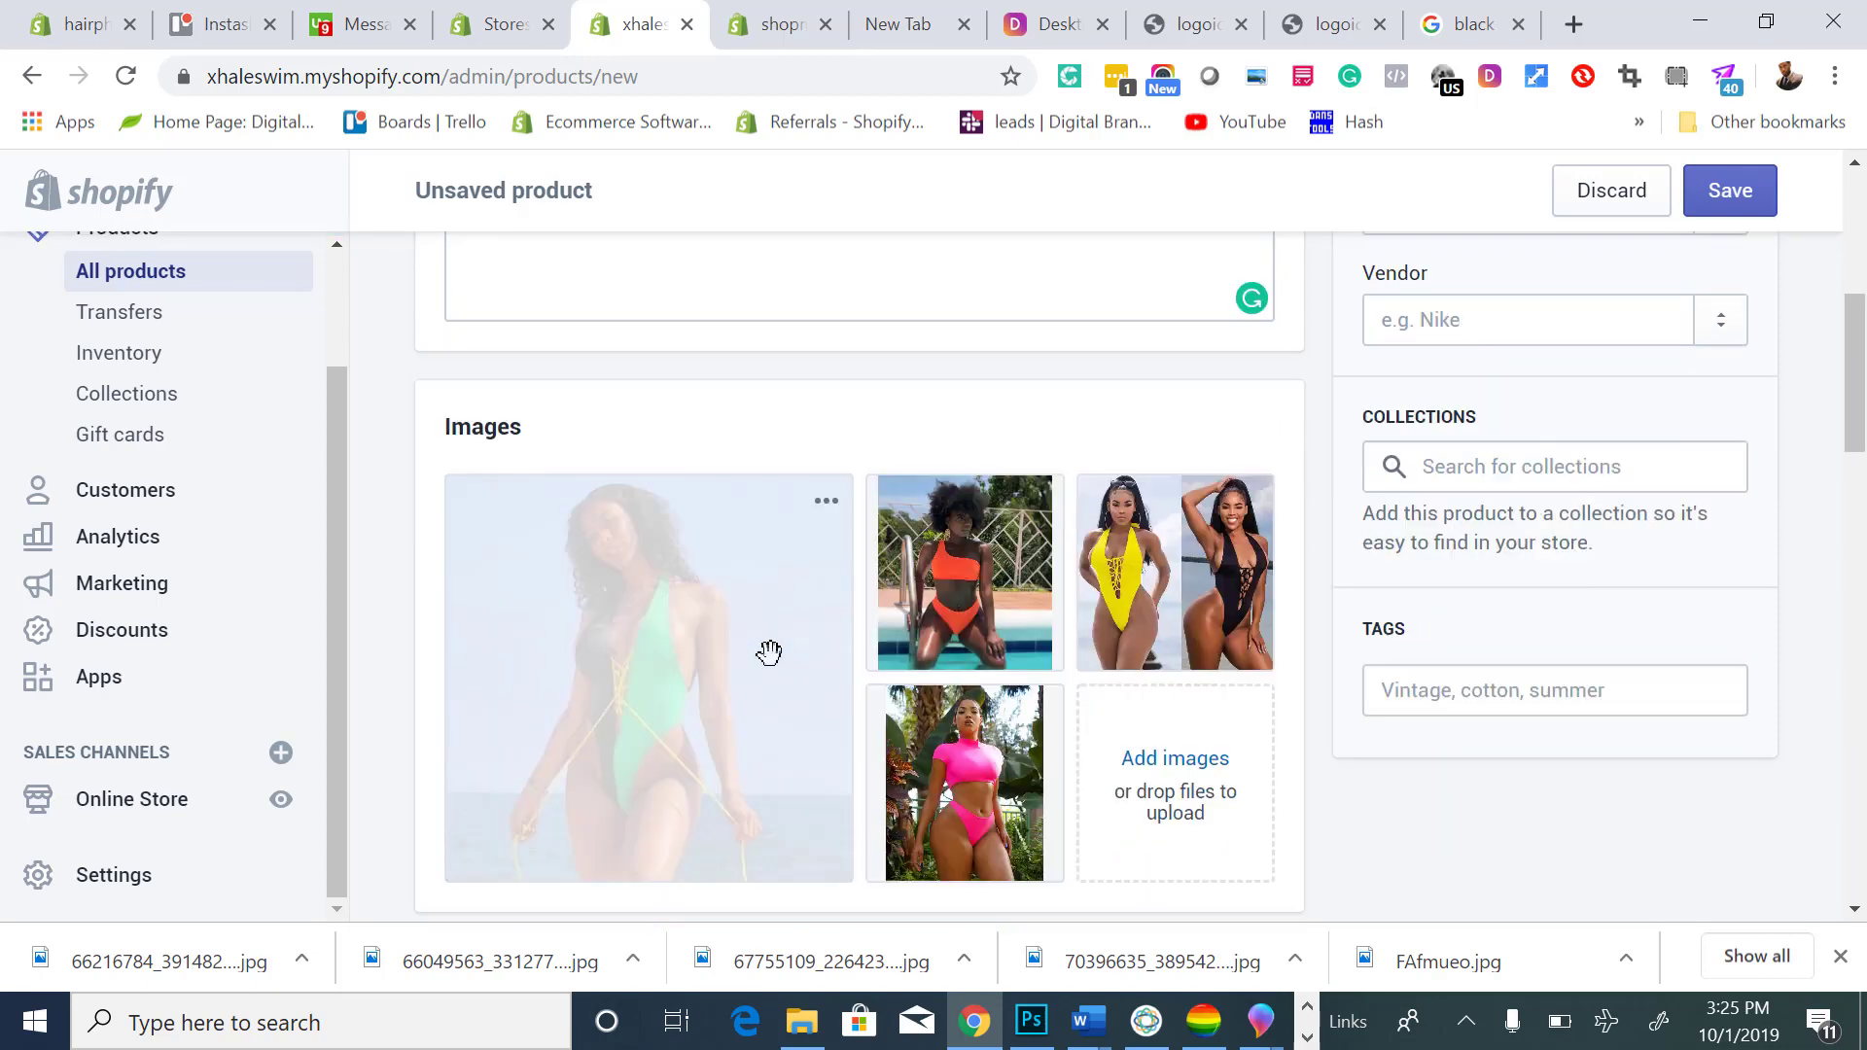
scroll(768, 568, "up", 5)
scroll(967, 591, "down", 1)
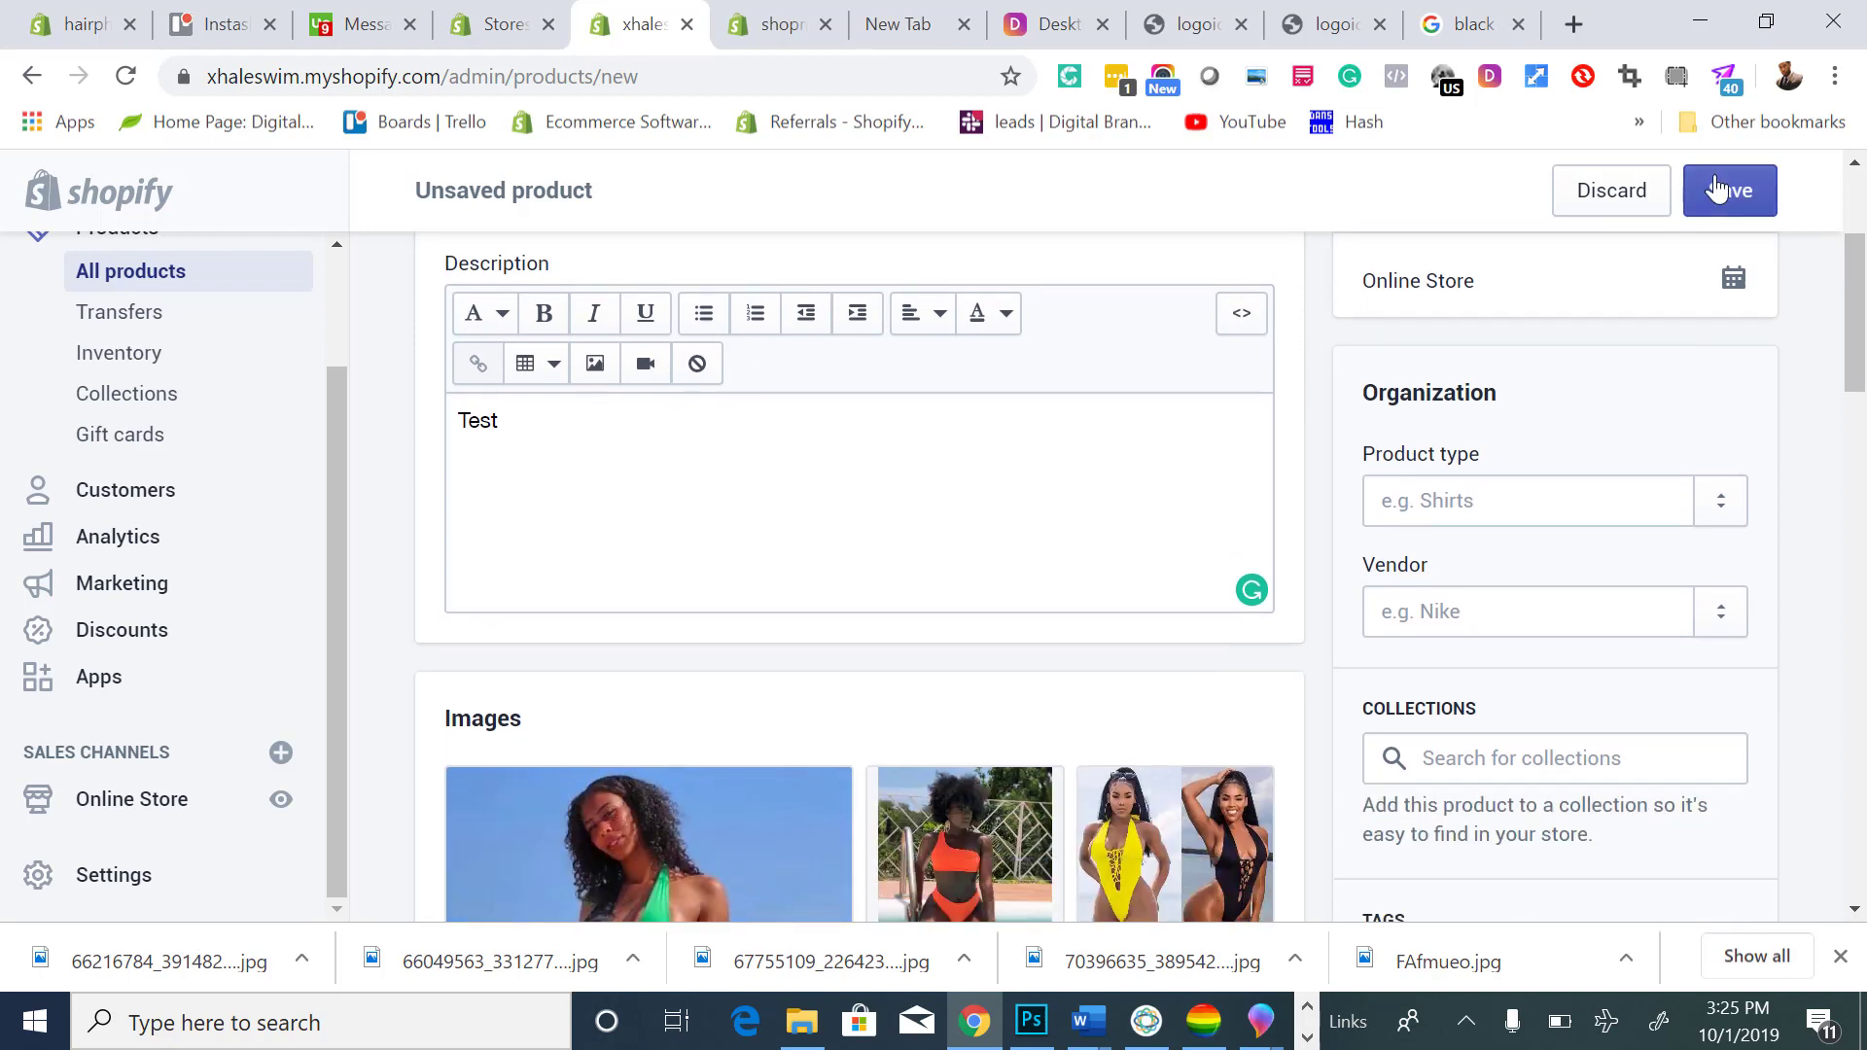
left_click(1722, 195)
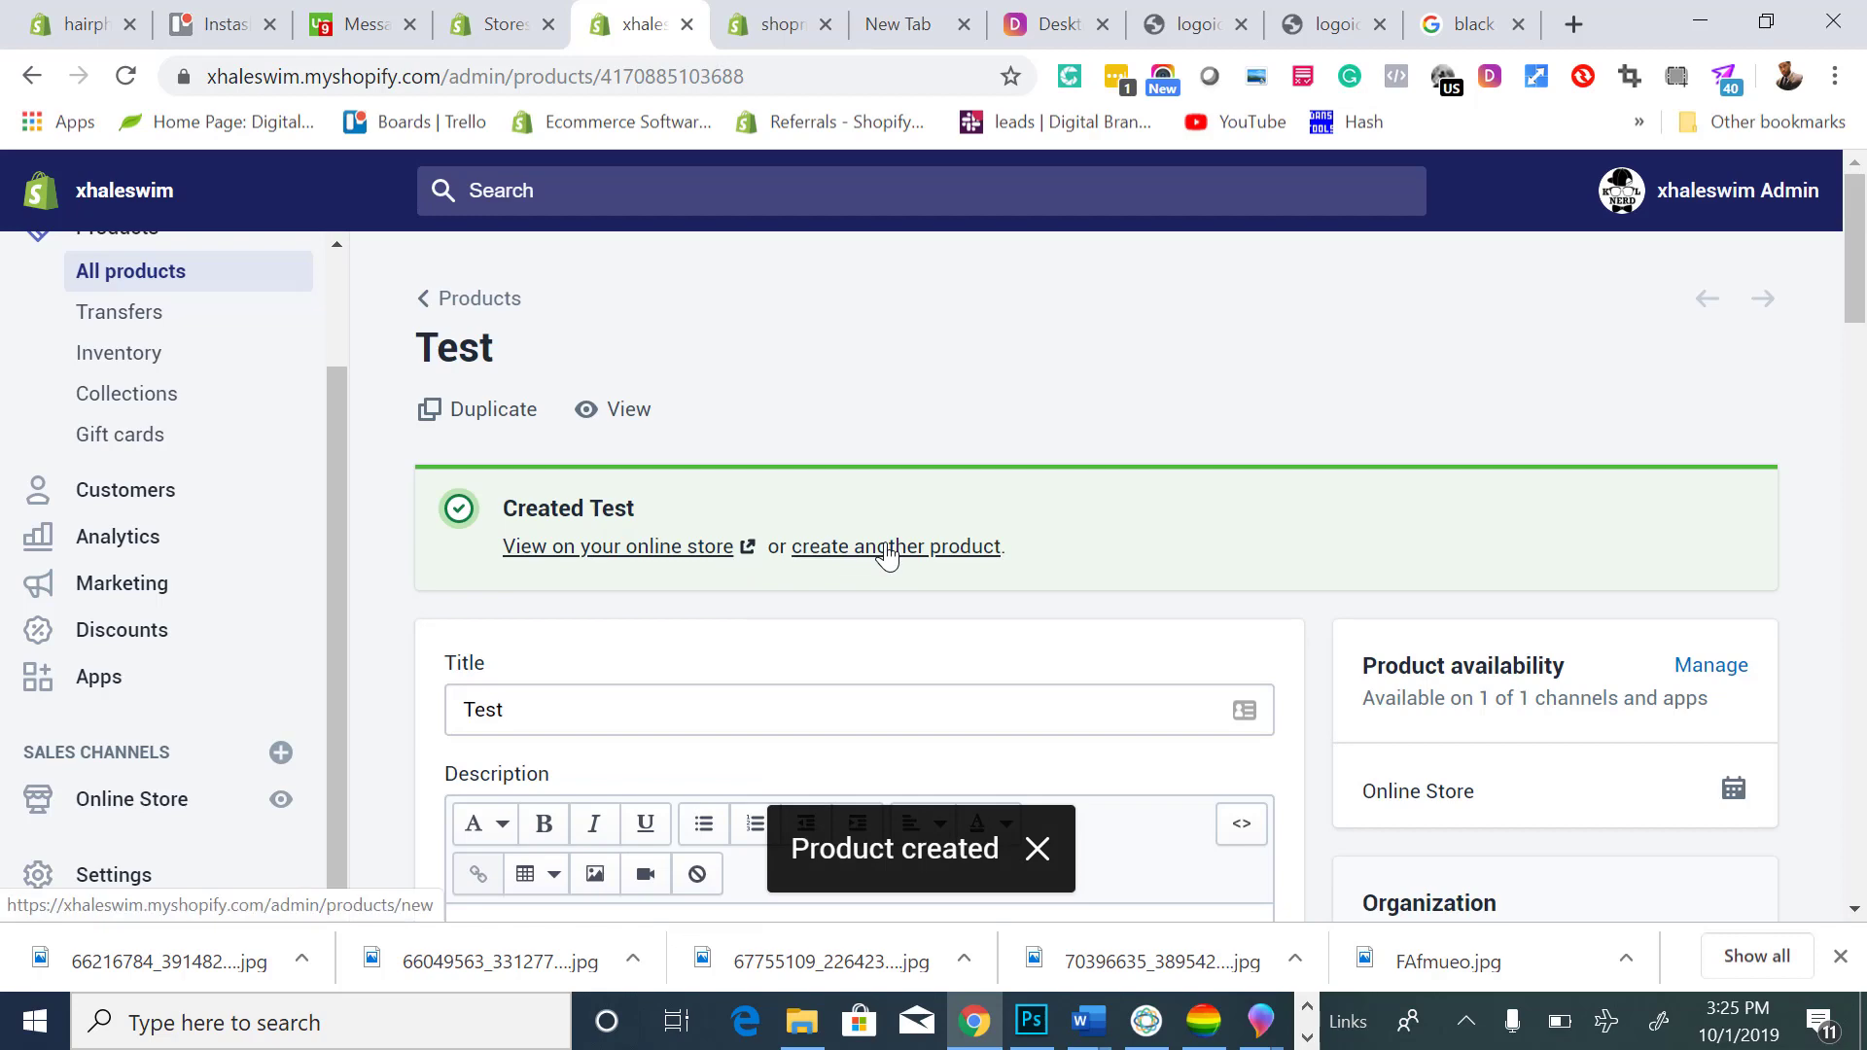
Duplicate the product with its images under the name "Test 2".
left_click(466, 416)
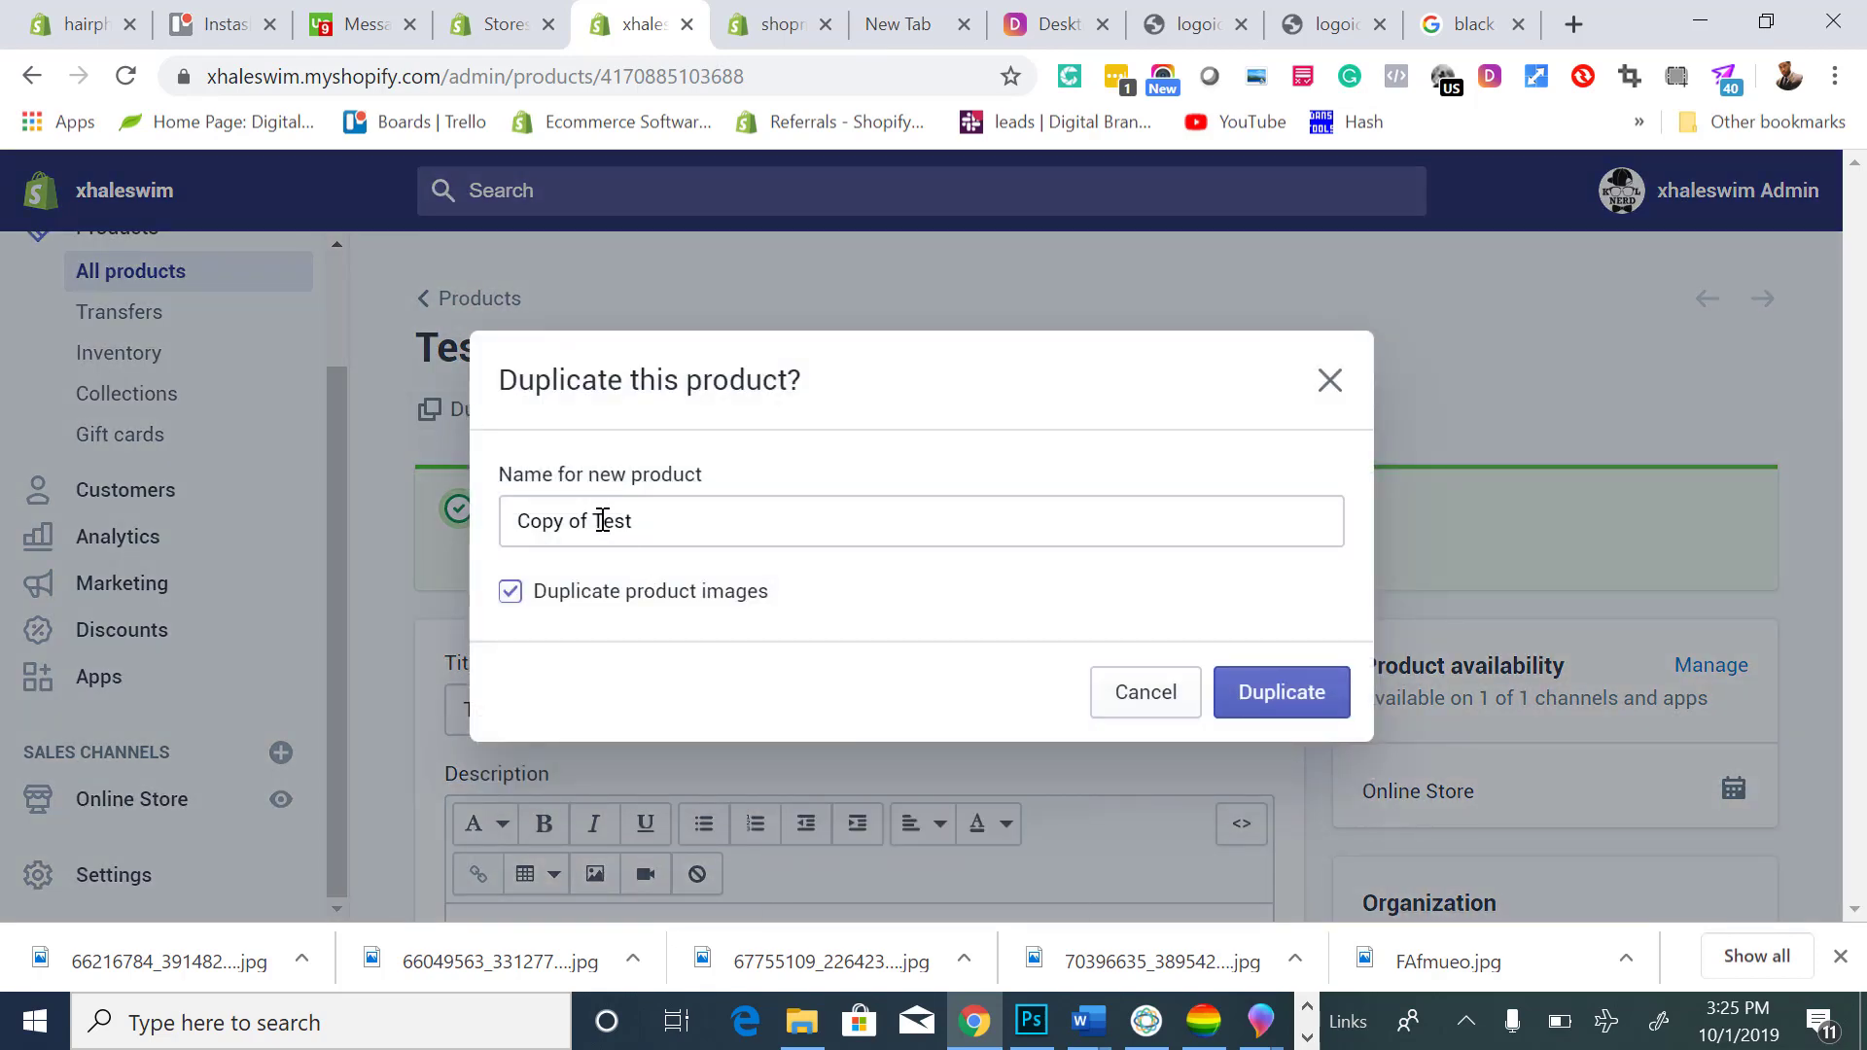
left_click_drag(596, 521, 504, 528)
key("BackSpace")
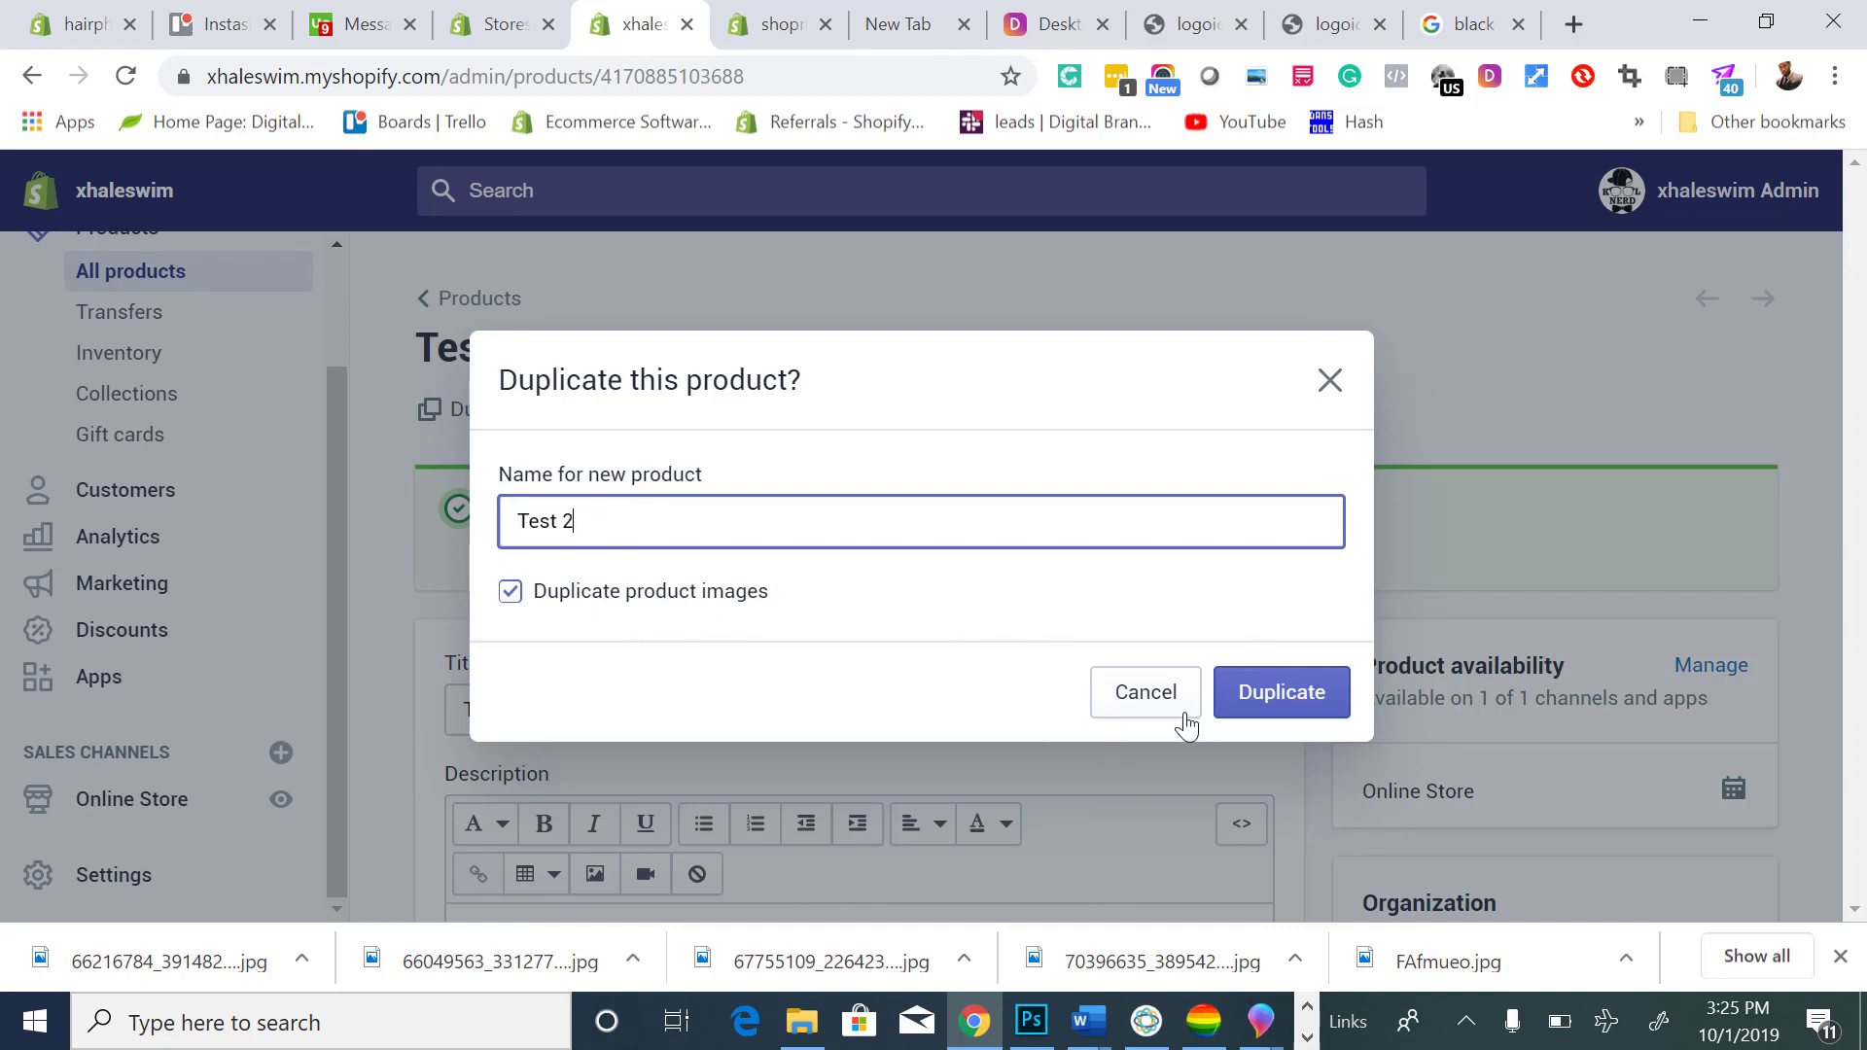
type("2")
left_click(1248, 709)
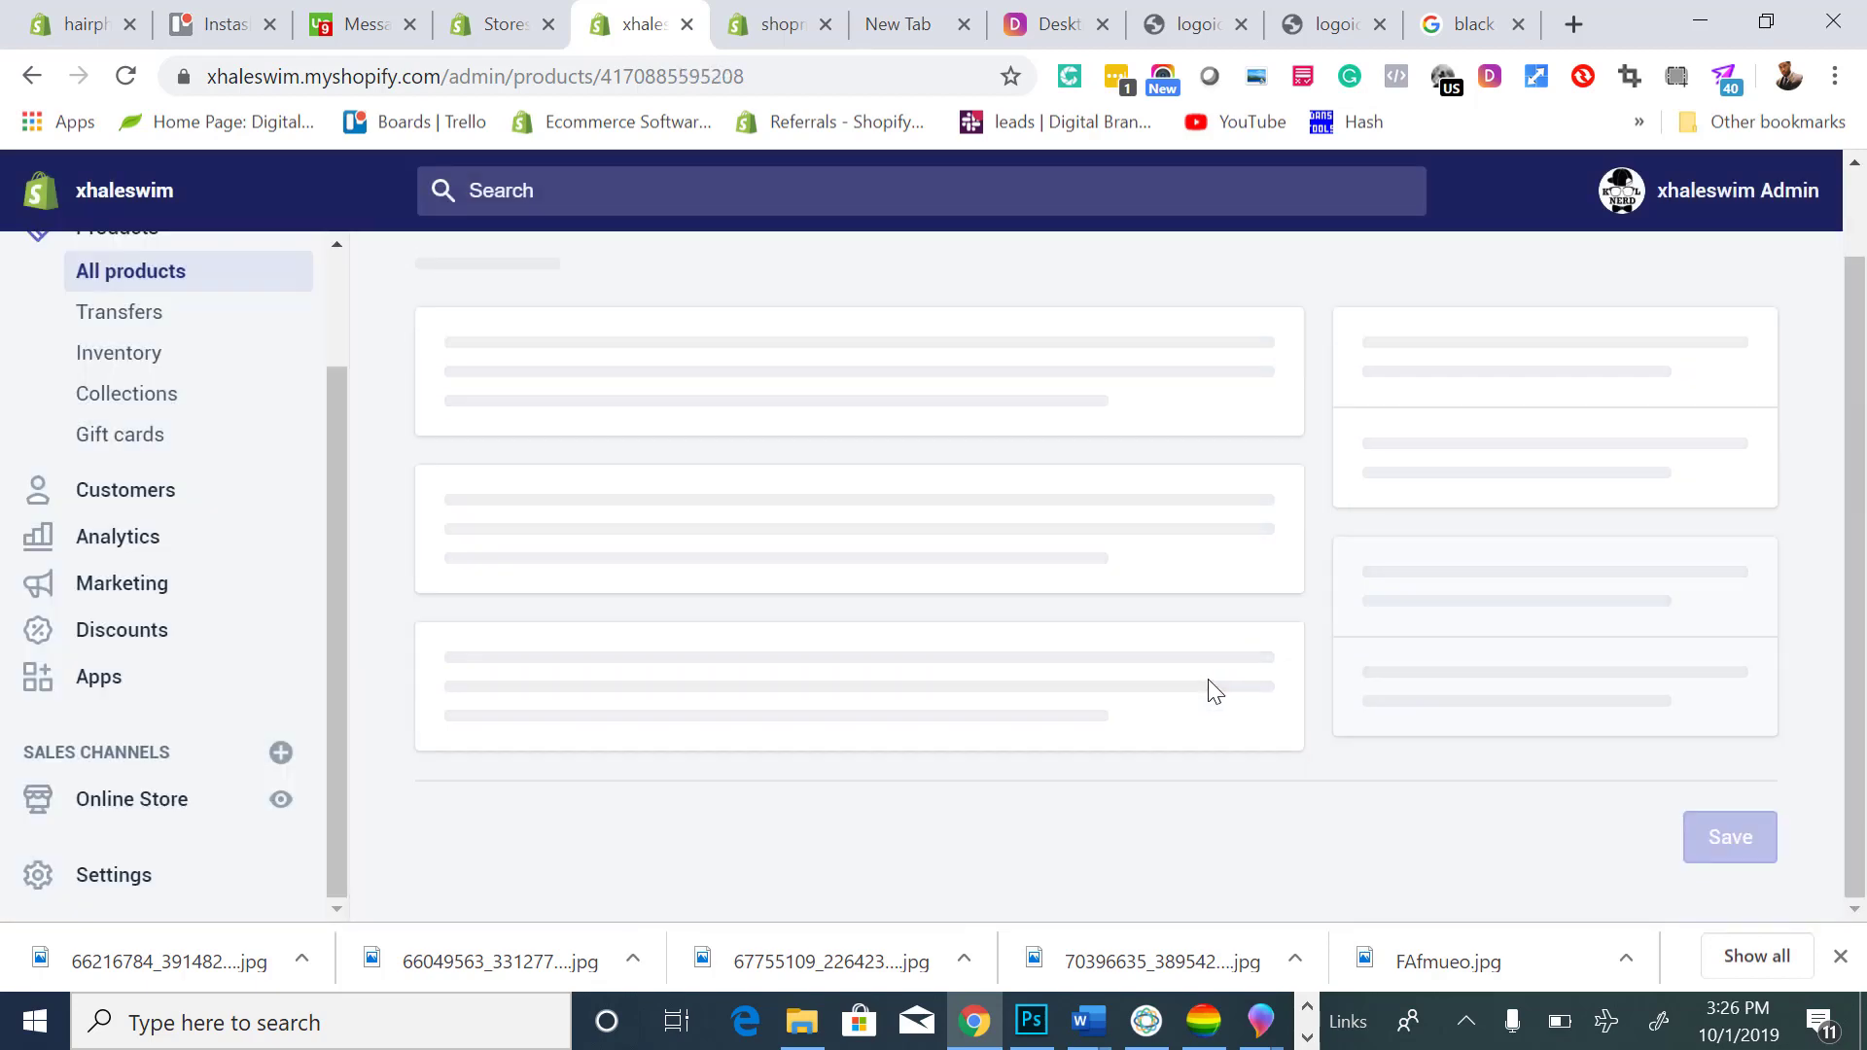
Reorder the Test 2 images, making the orange one-shoulder bikini photo the main image and placing the pink one before the yellow and black one.
scroll(1183, 659, "down", 5)
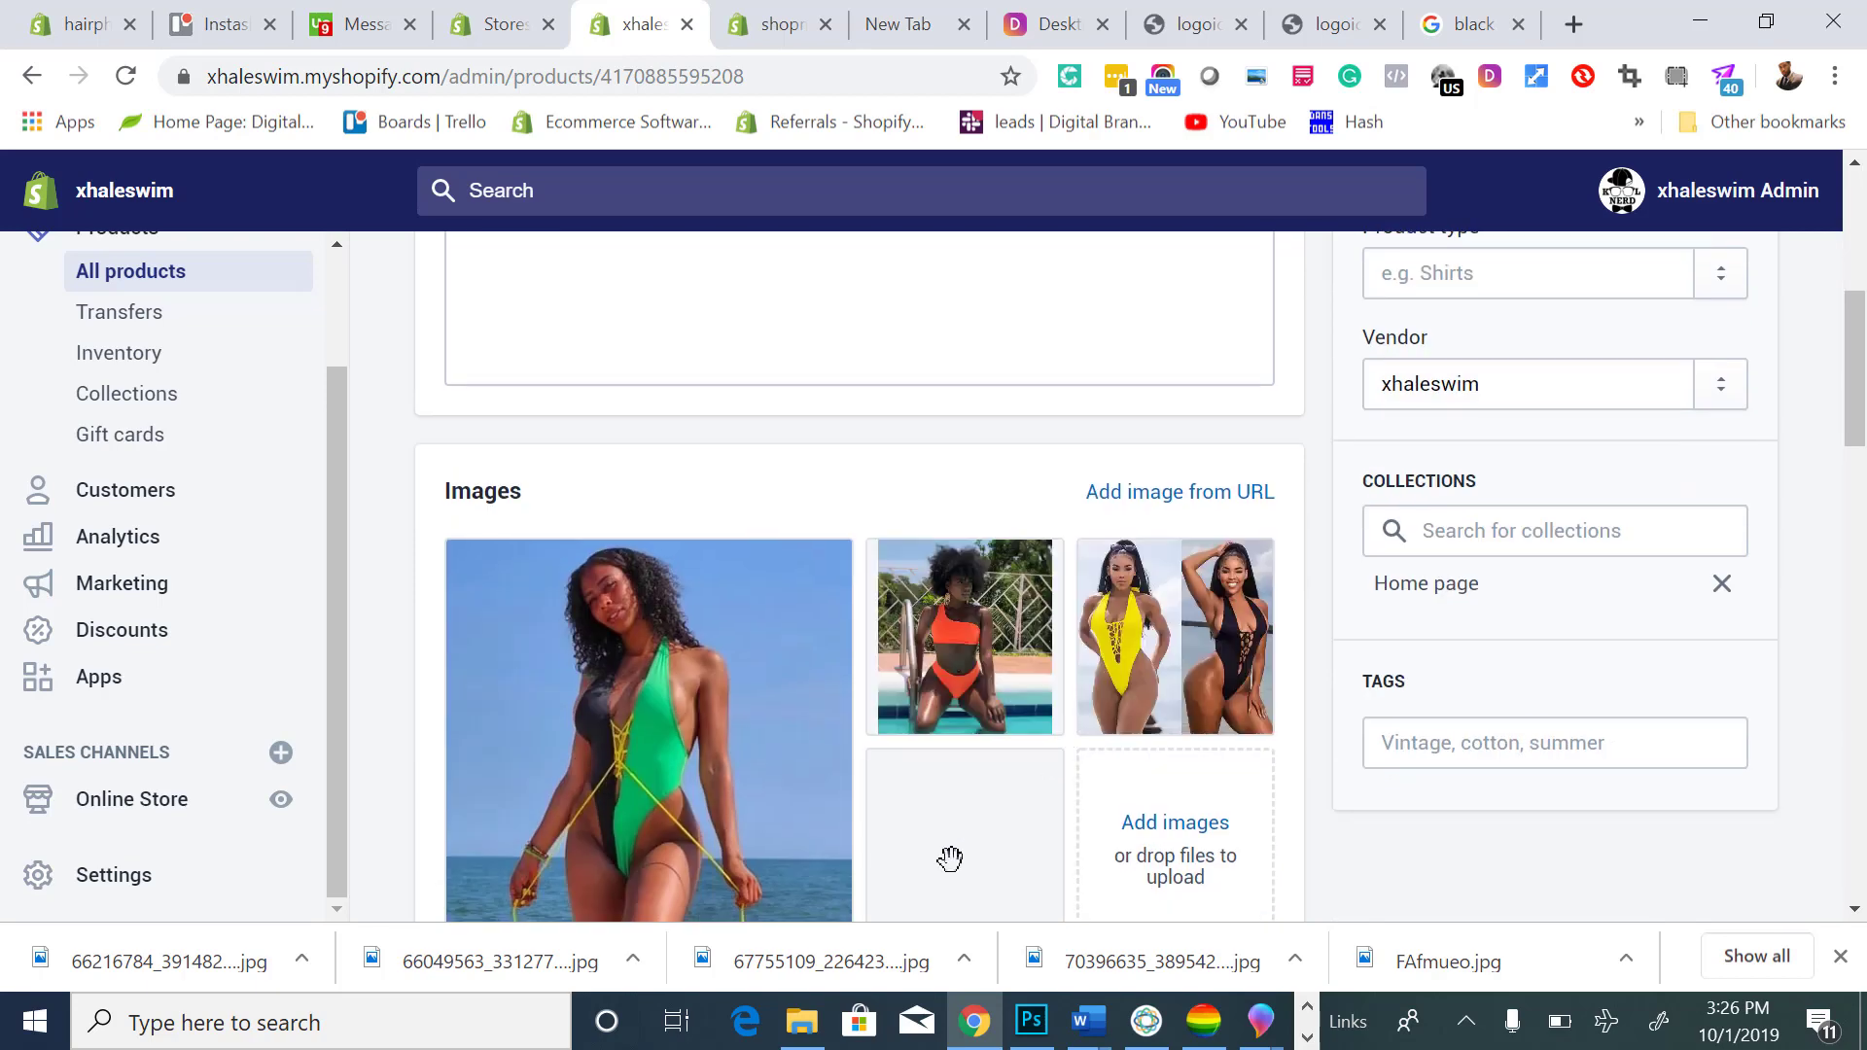
scroll(929, 653, "down", 2)
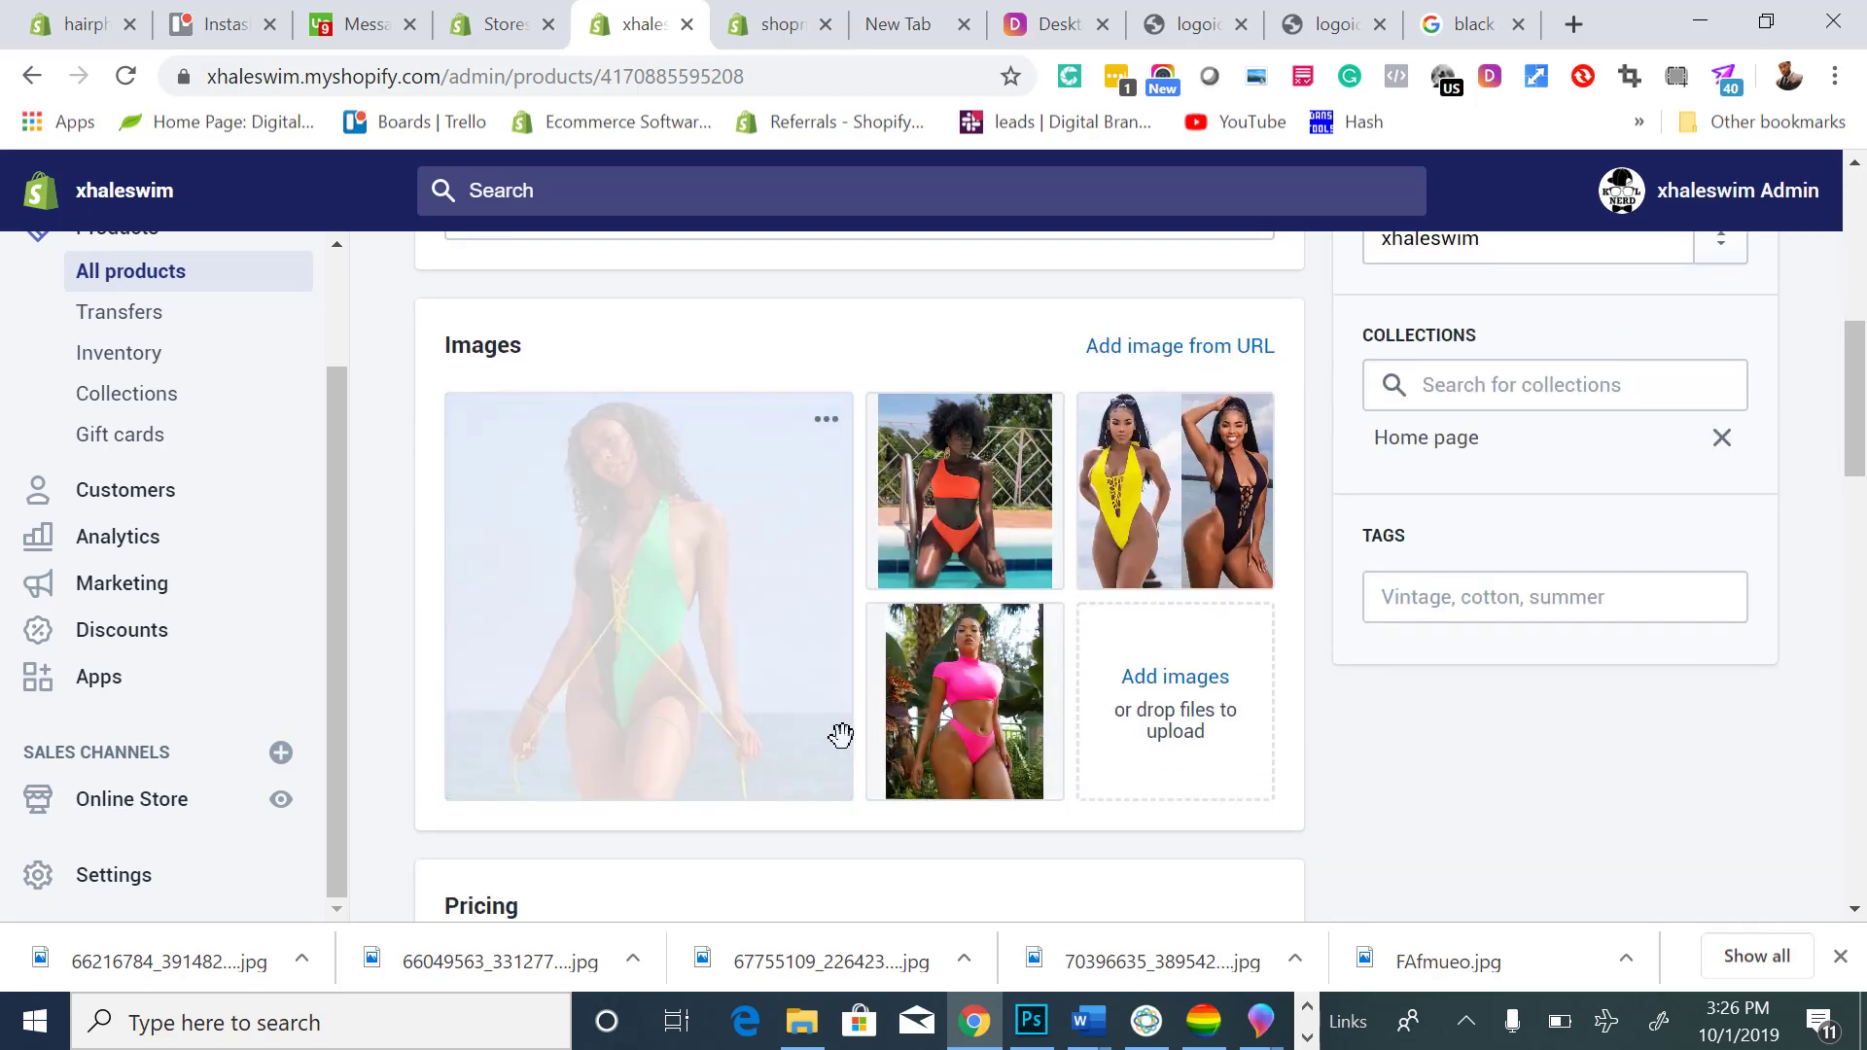
left_click_drag(896, 734, 525, 700)
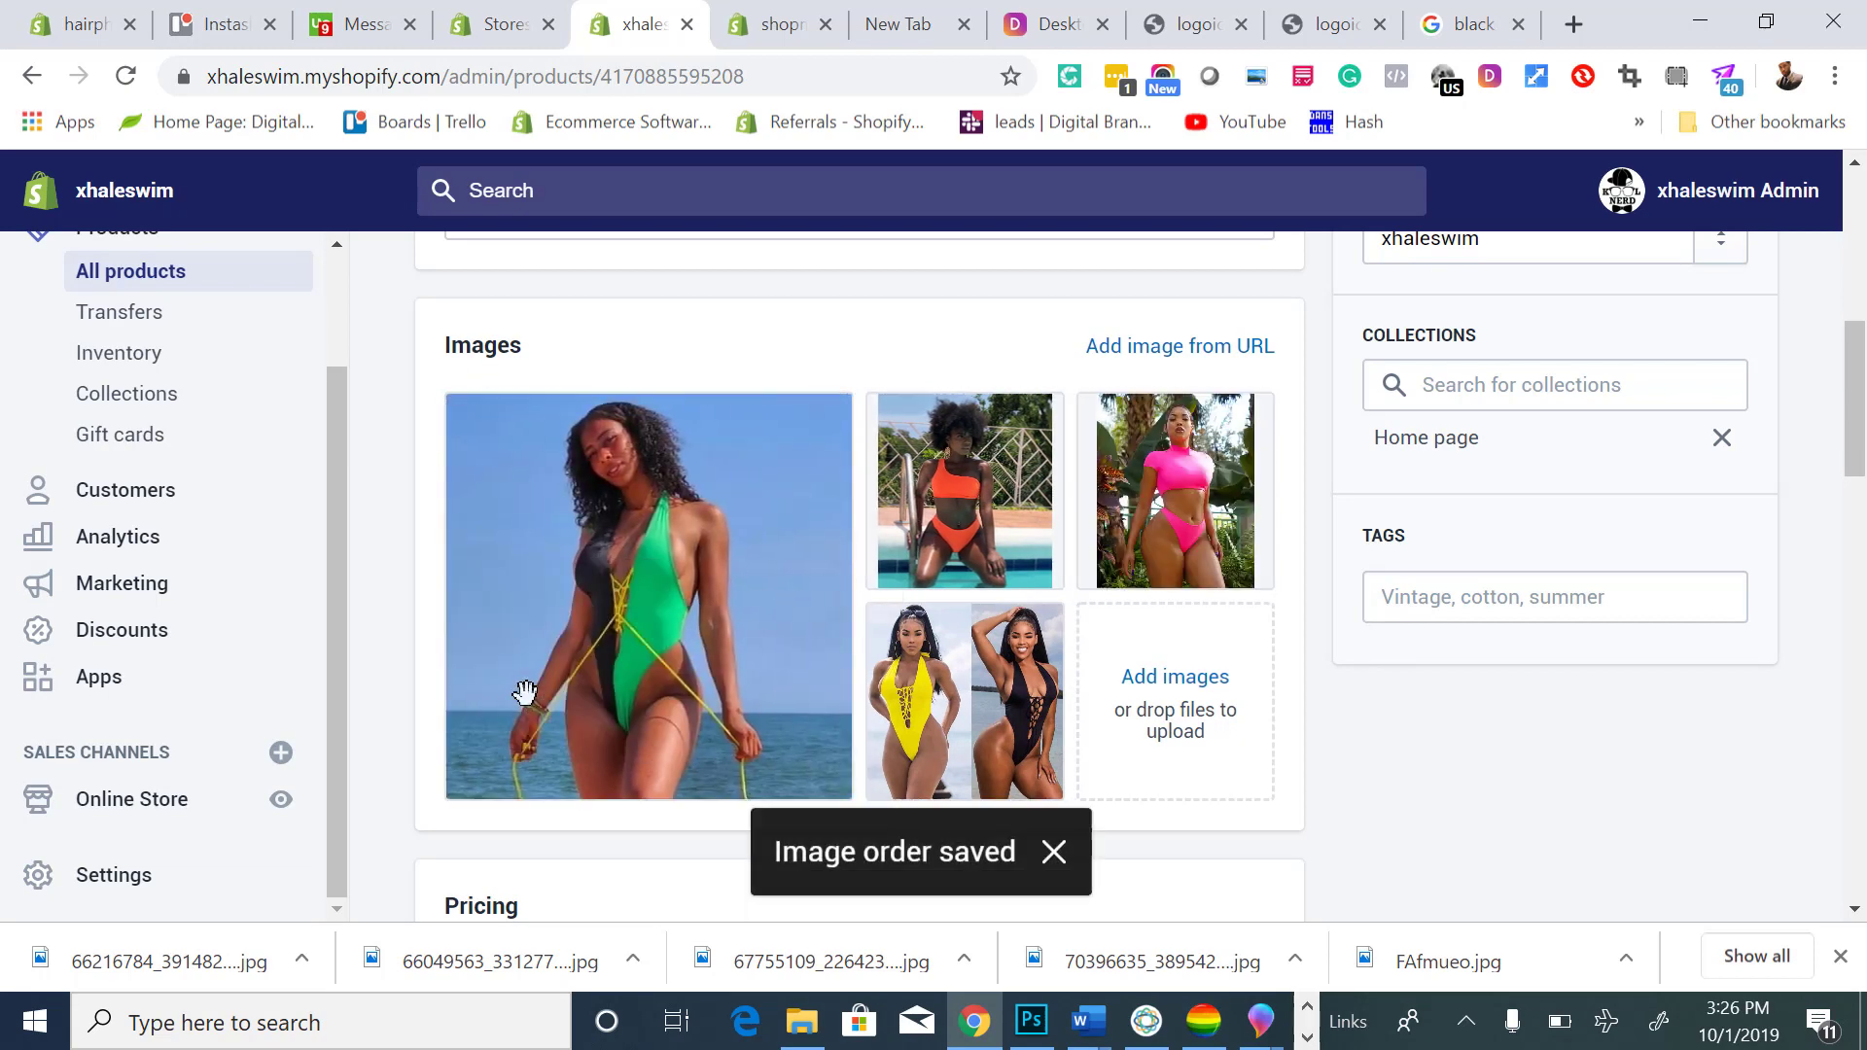
left_click_drag(404, 576, 418, 583)
Duplicate the Test 2 product with its images under the name "Test 3".
scroll(787, 634, "down", 3)
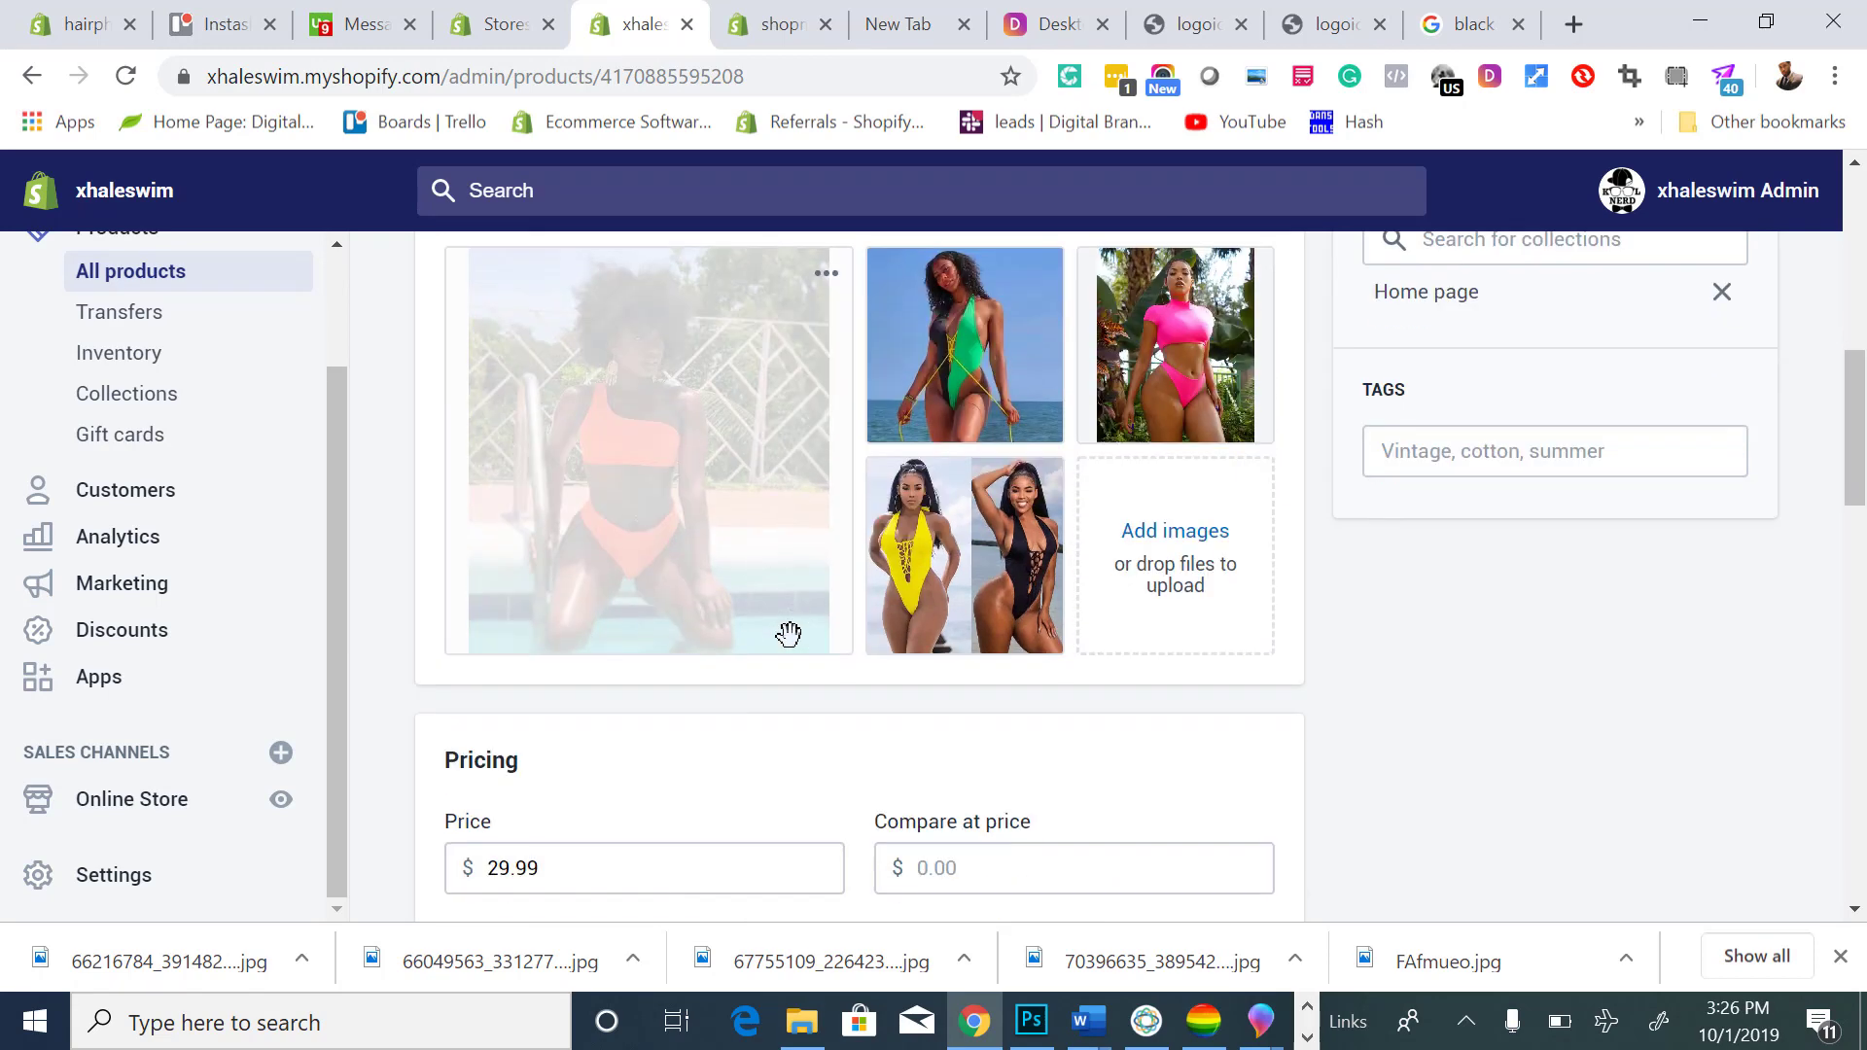
scroll(790, 632, "up", 7)
scroll(784, 623, "down", 3)
scroll(779, 615, "up", 7)
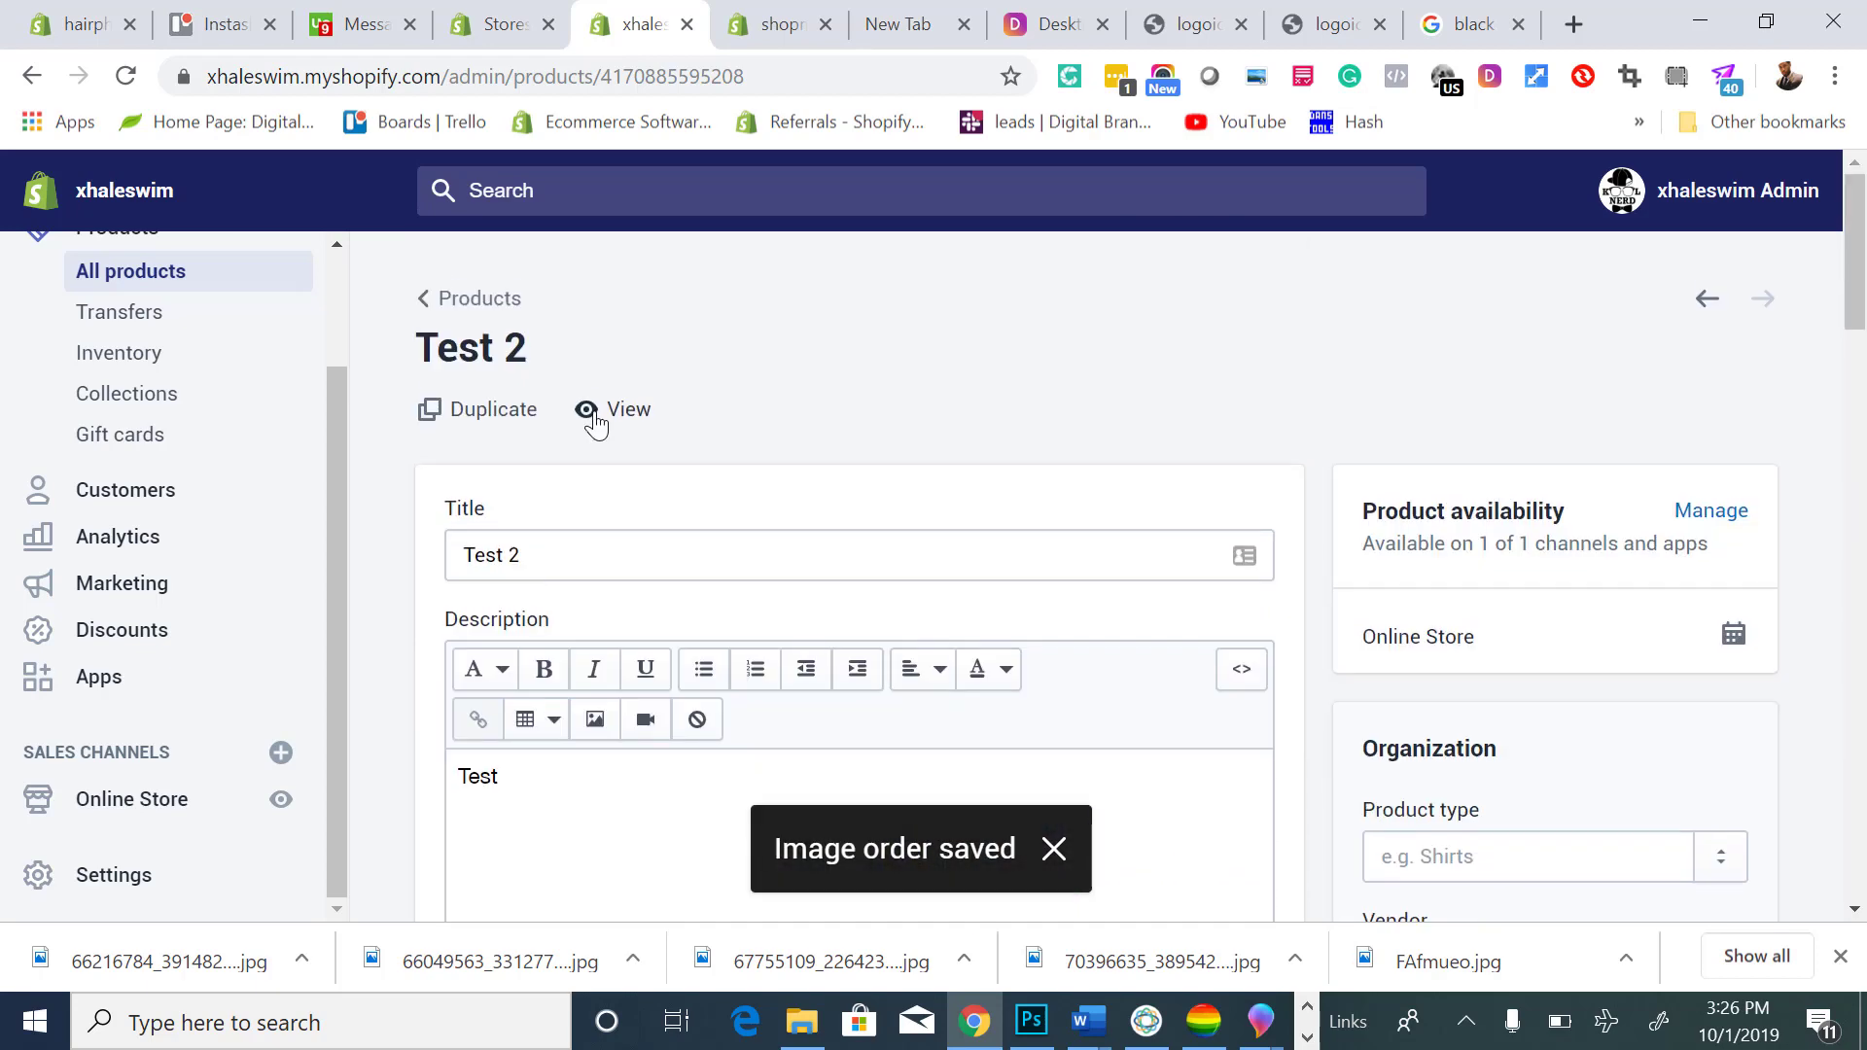
left_click(522, 416)
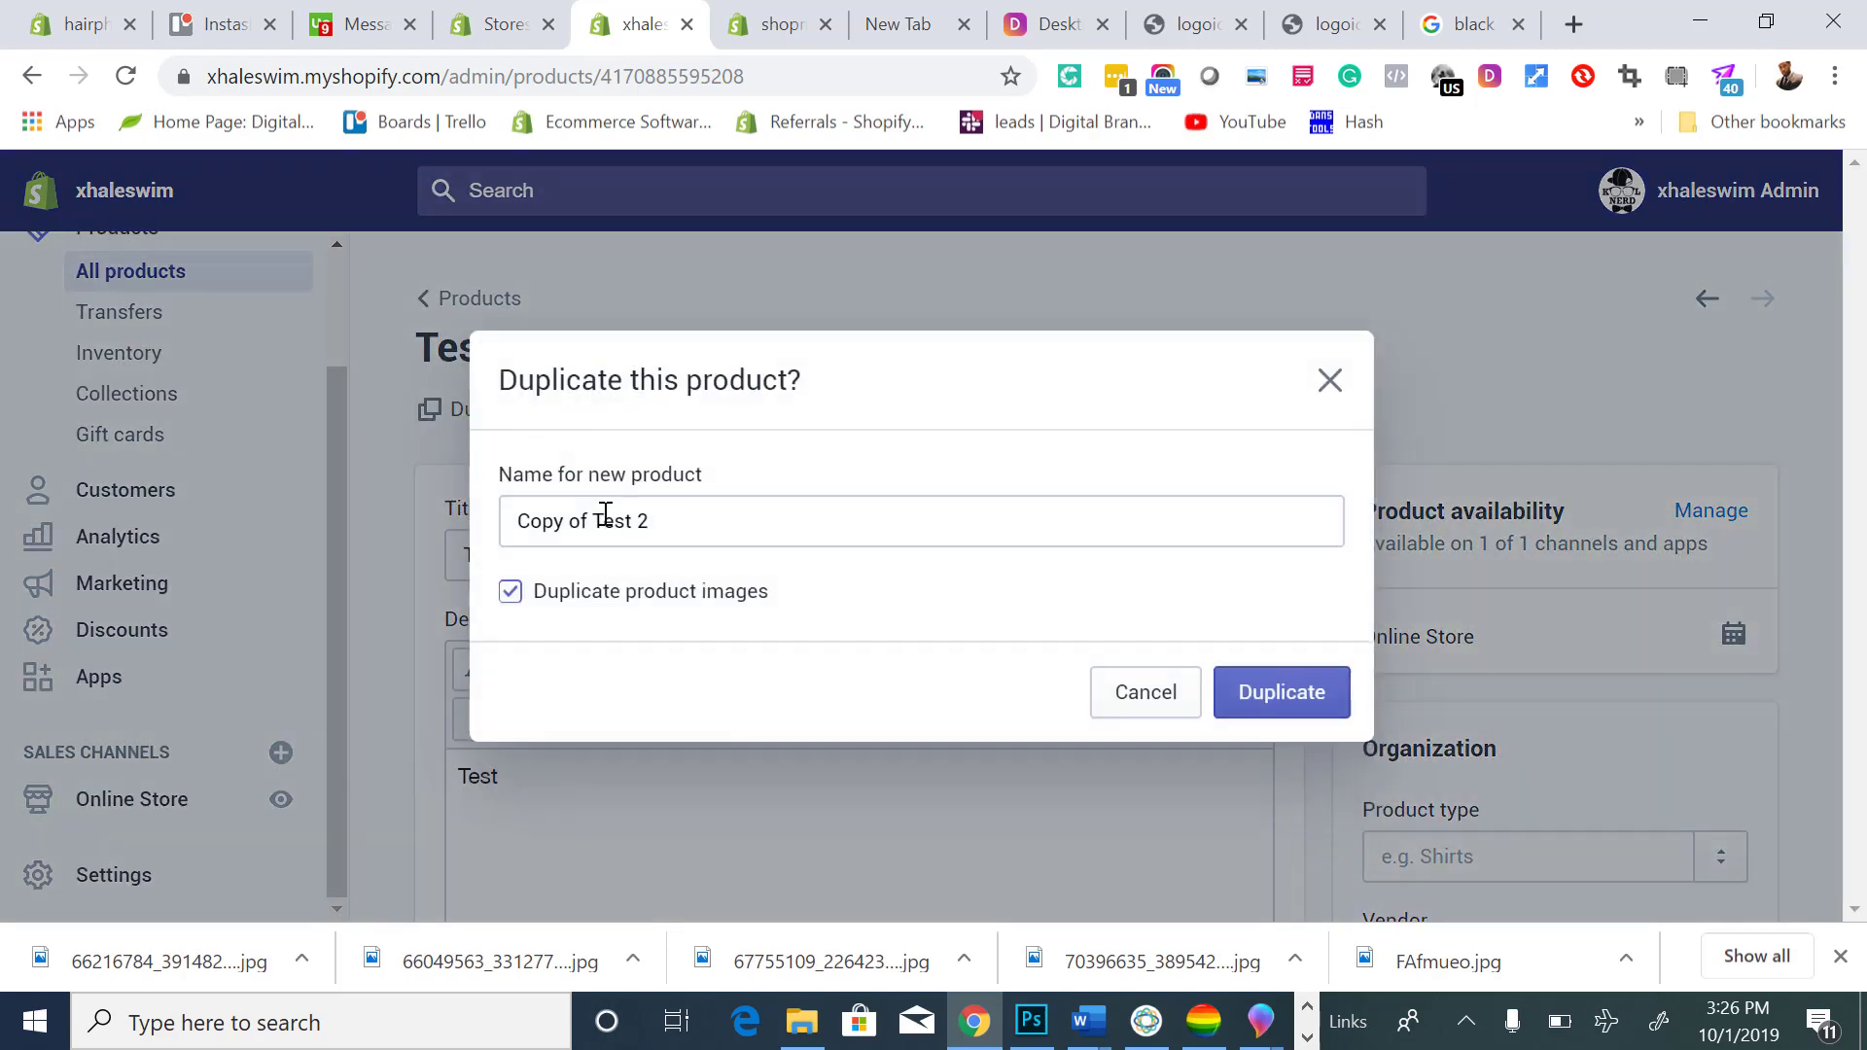
left_click_drag(597, 516, 530, 520)
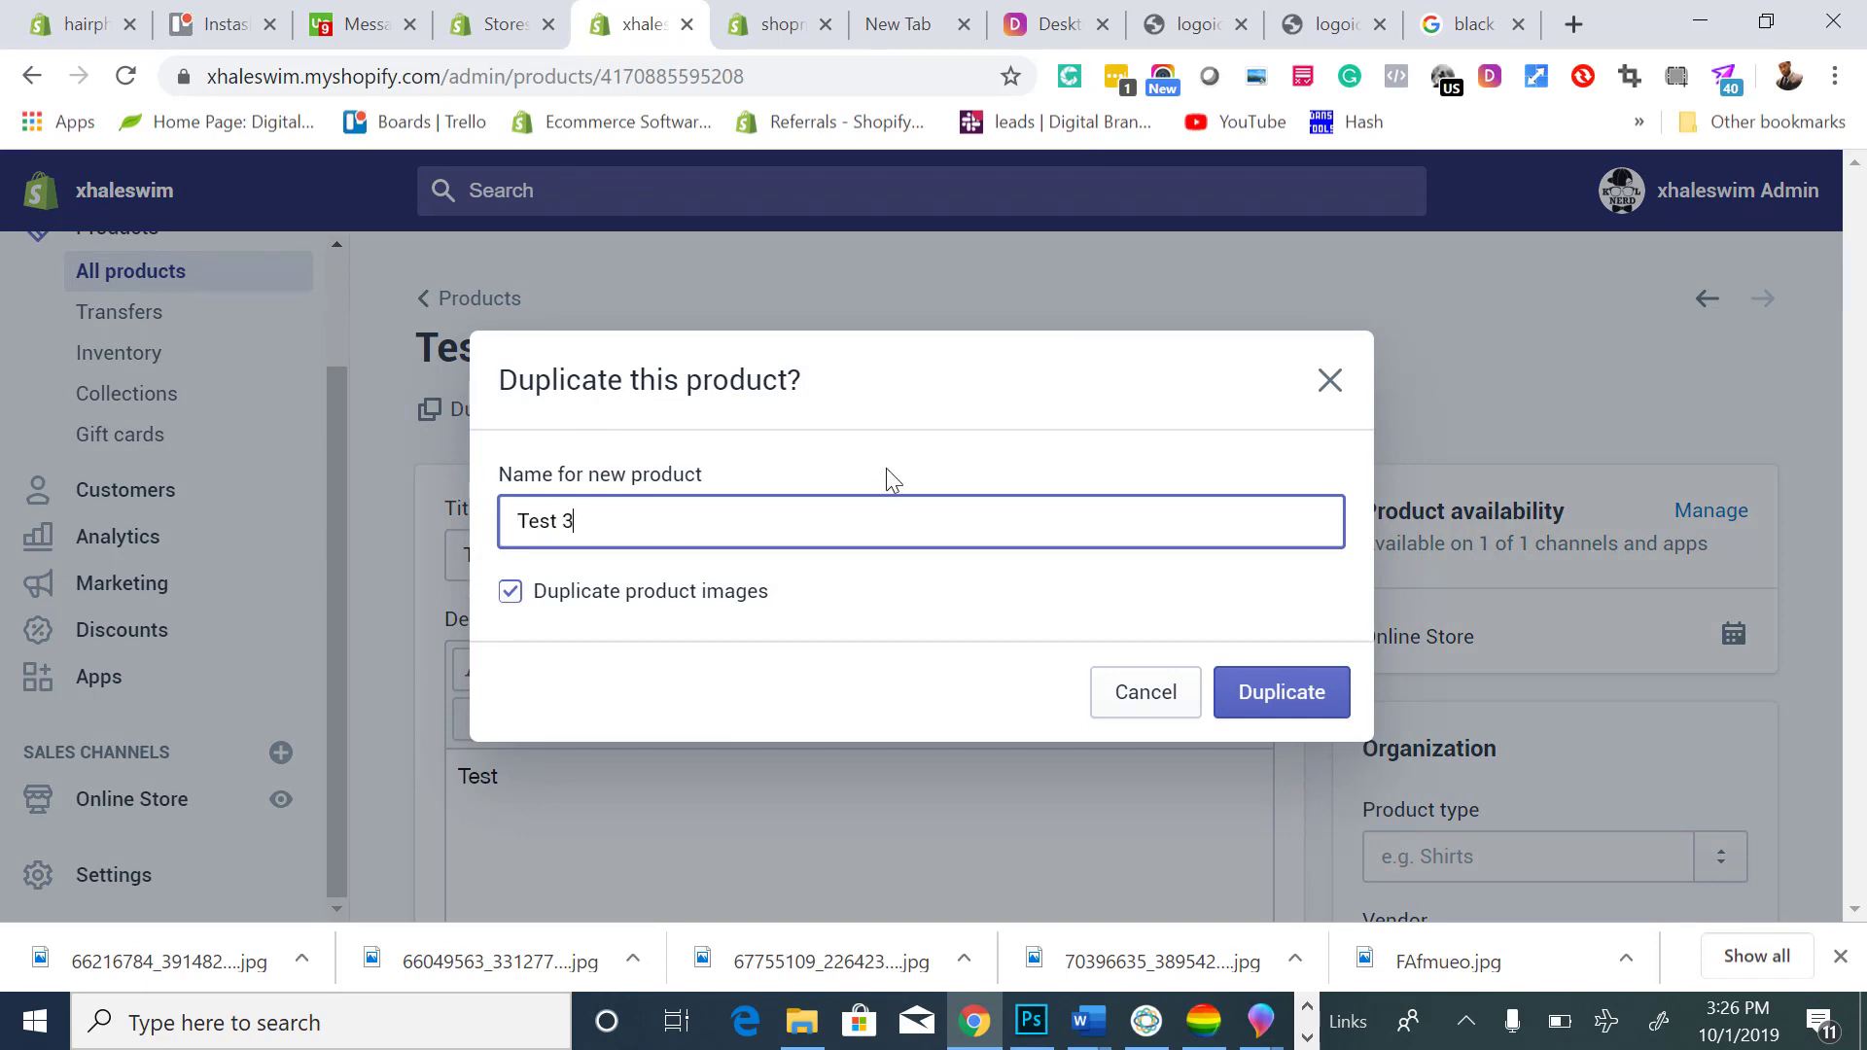
left_click(1237, 686)
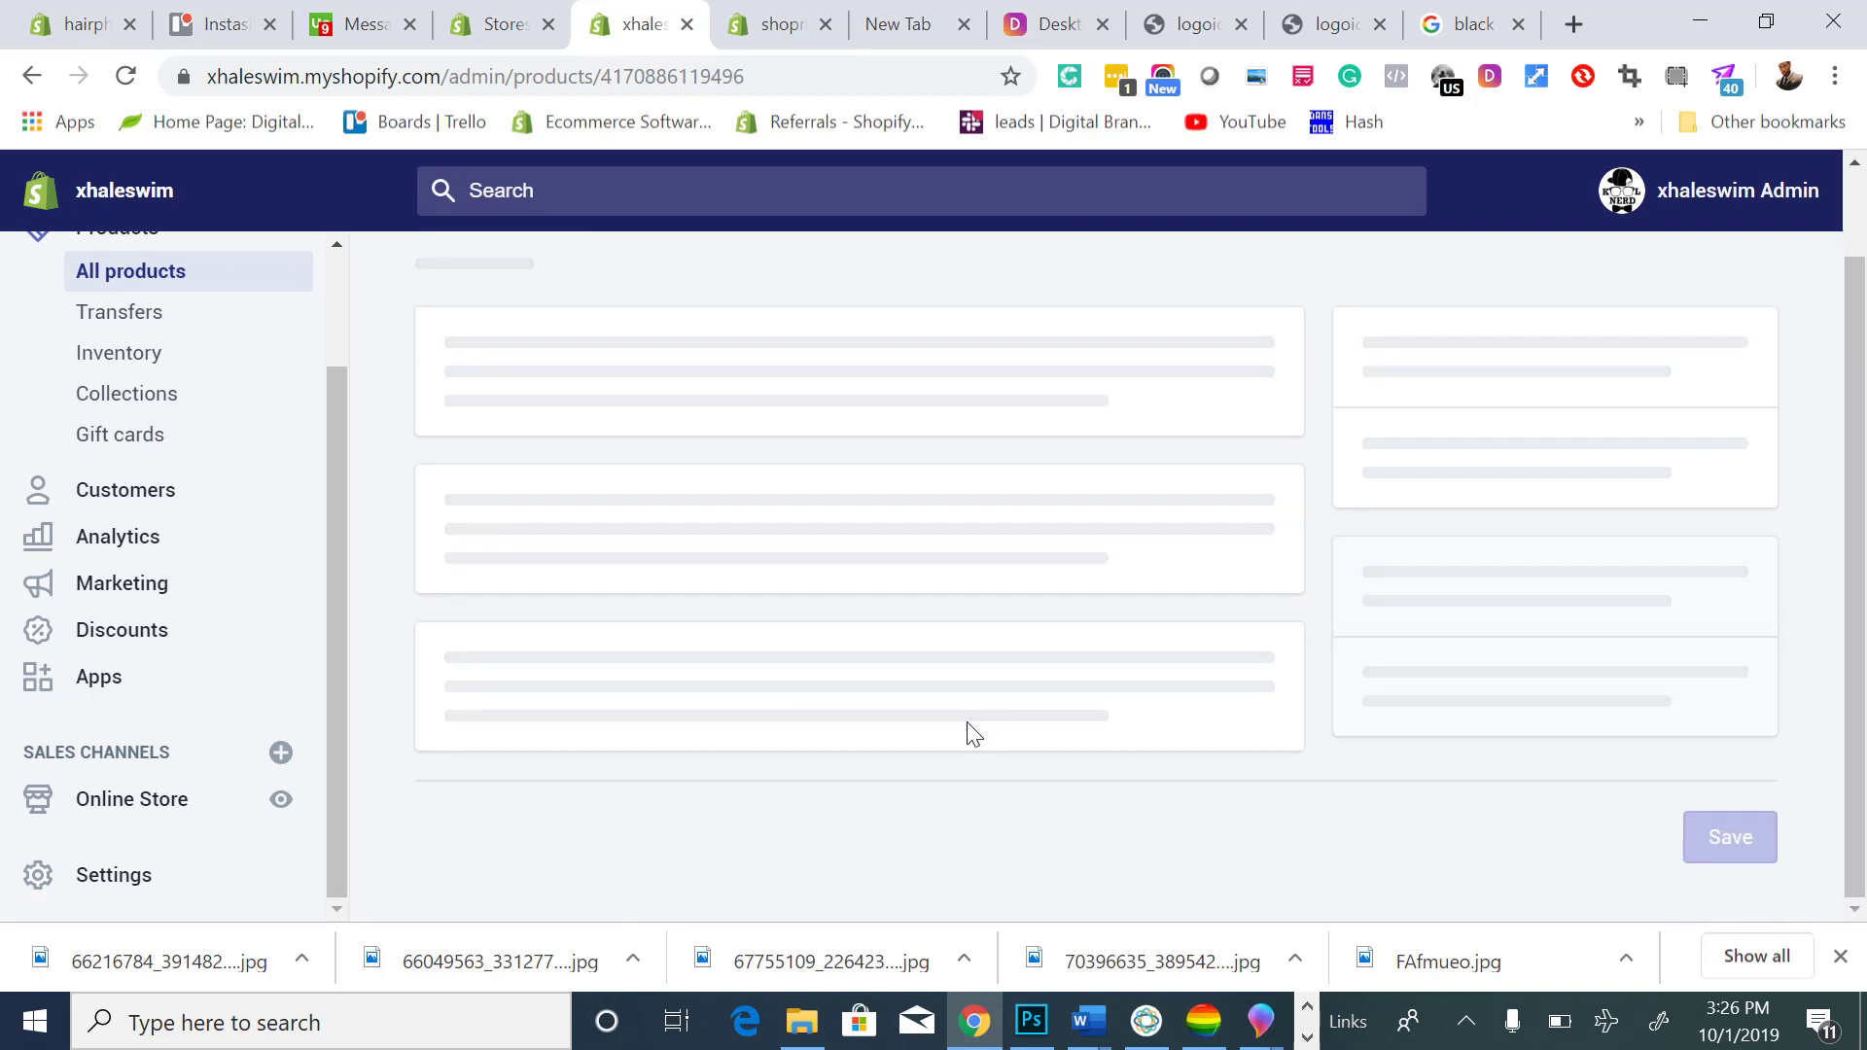
Reorder the Test 3 images, placing the pink bikini photo ahead of the green swimsuit one and making it the main image.
scroll(972, 730, "down", 7)
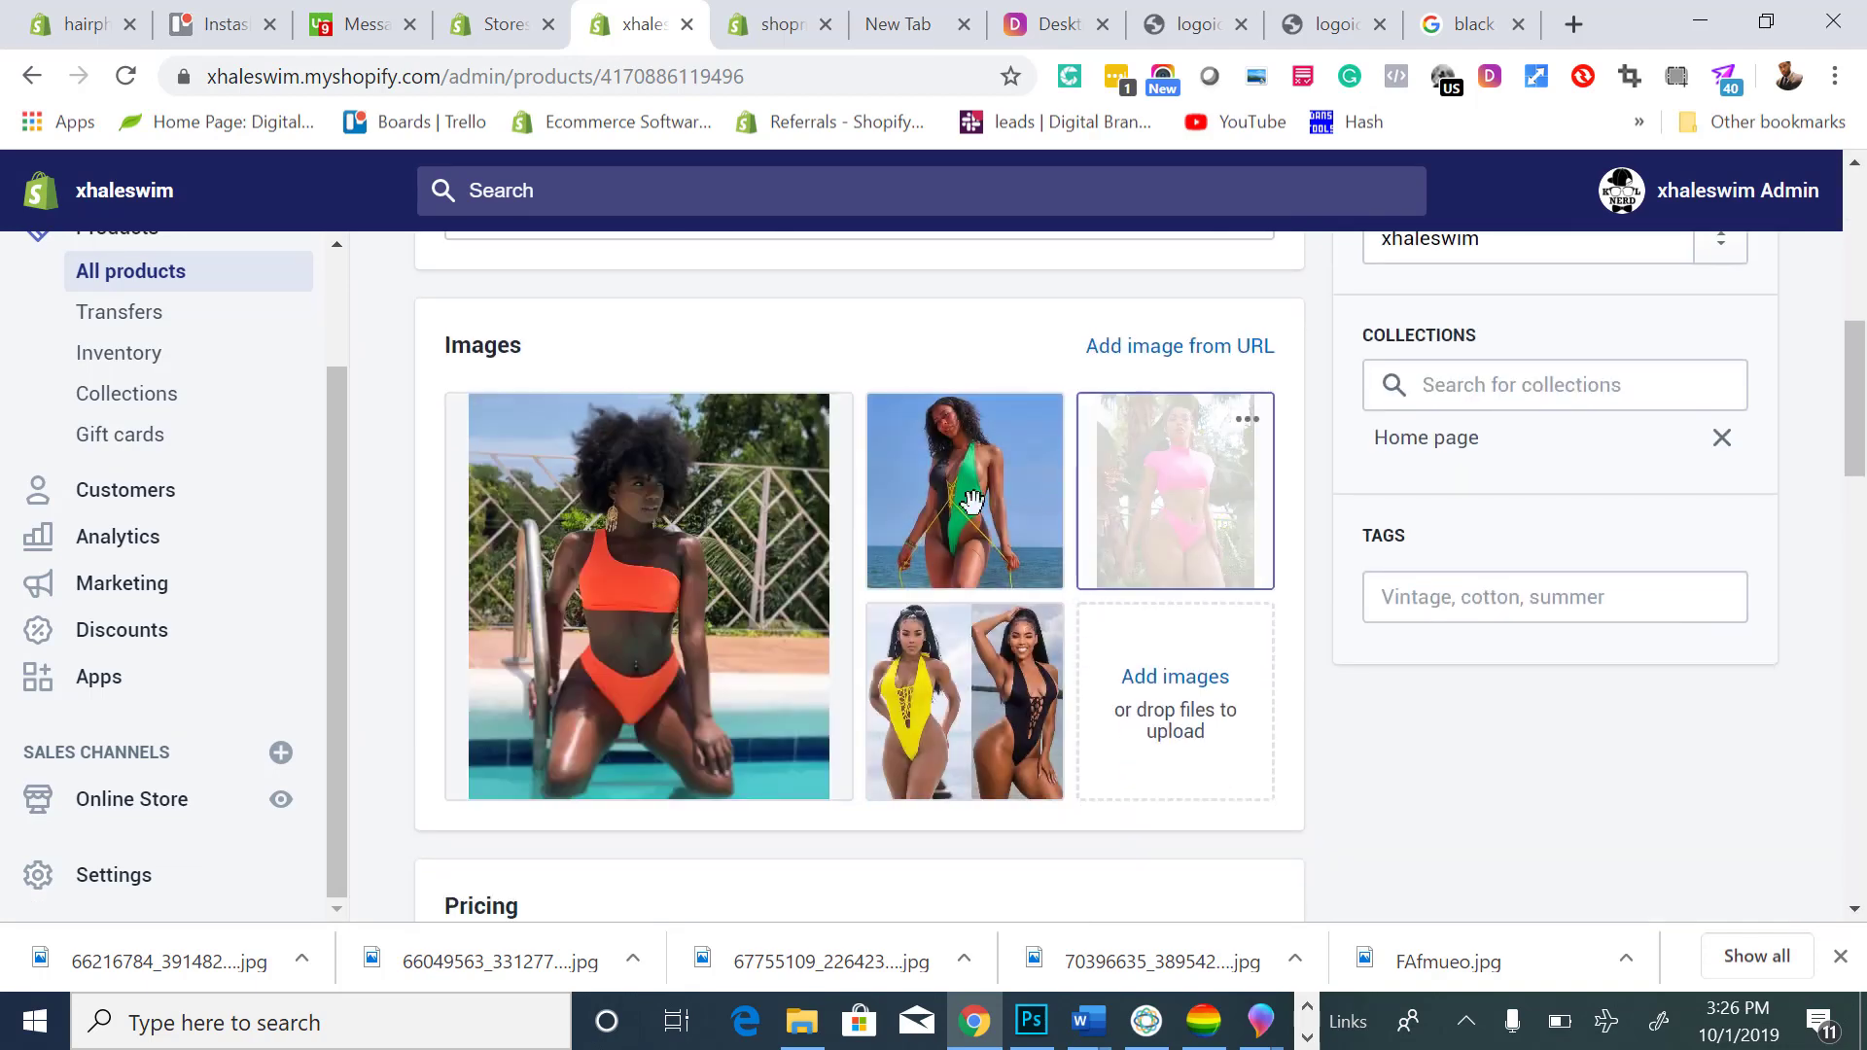
left_click_drag(973, 501, 778, 559)
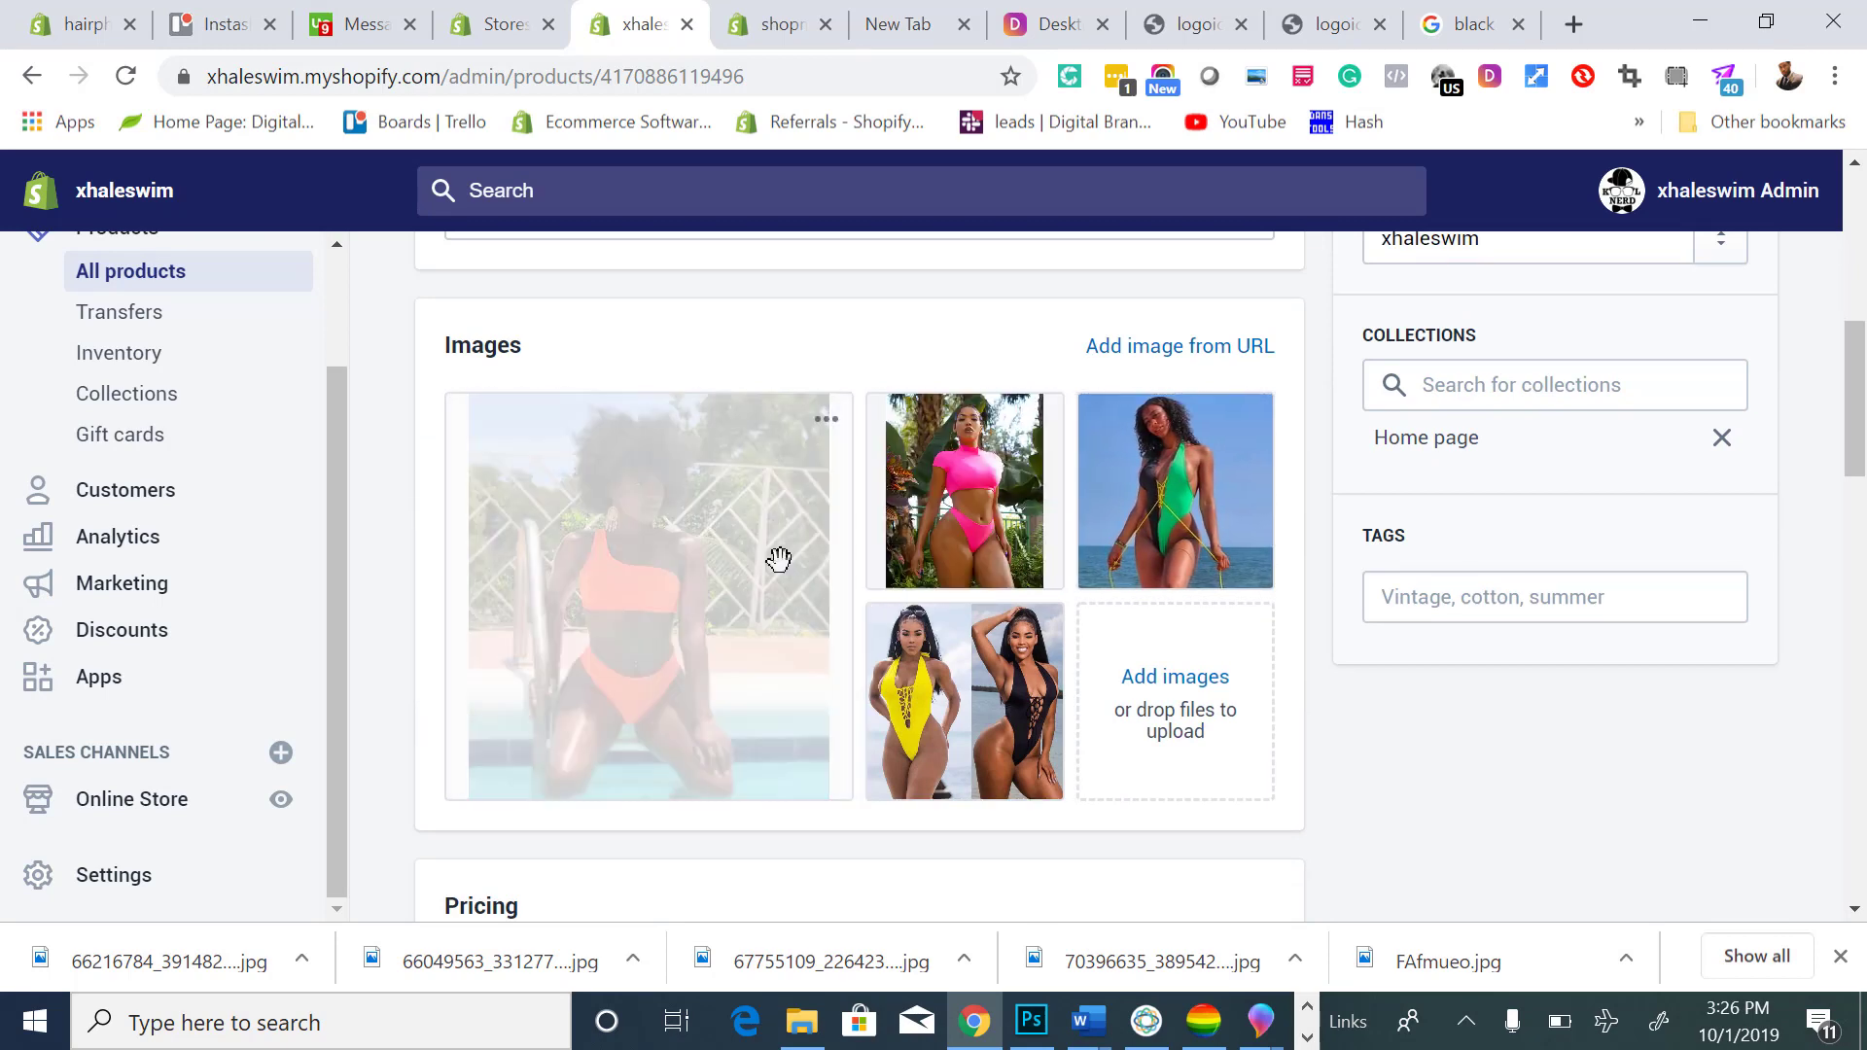
left_click_drag(900, 505, 671, 571)
Duplicate the Test 3 product with its images under the name "Test 4".
scroll(696, 572, "up", 3)
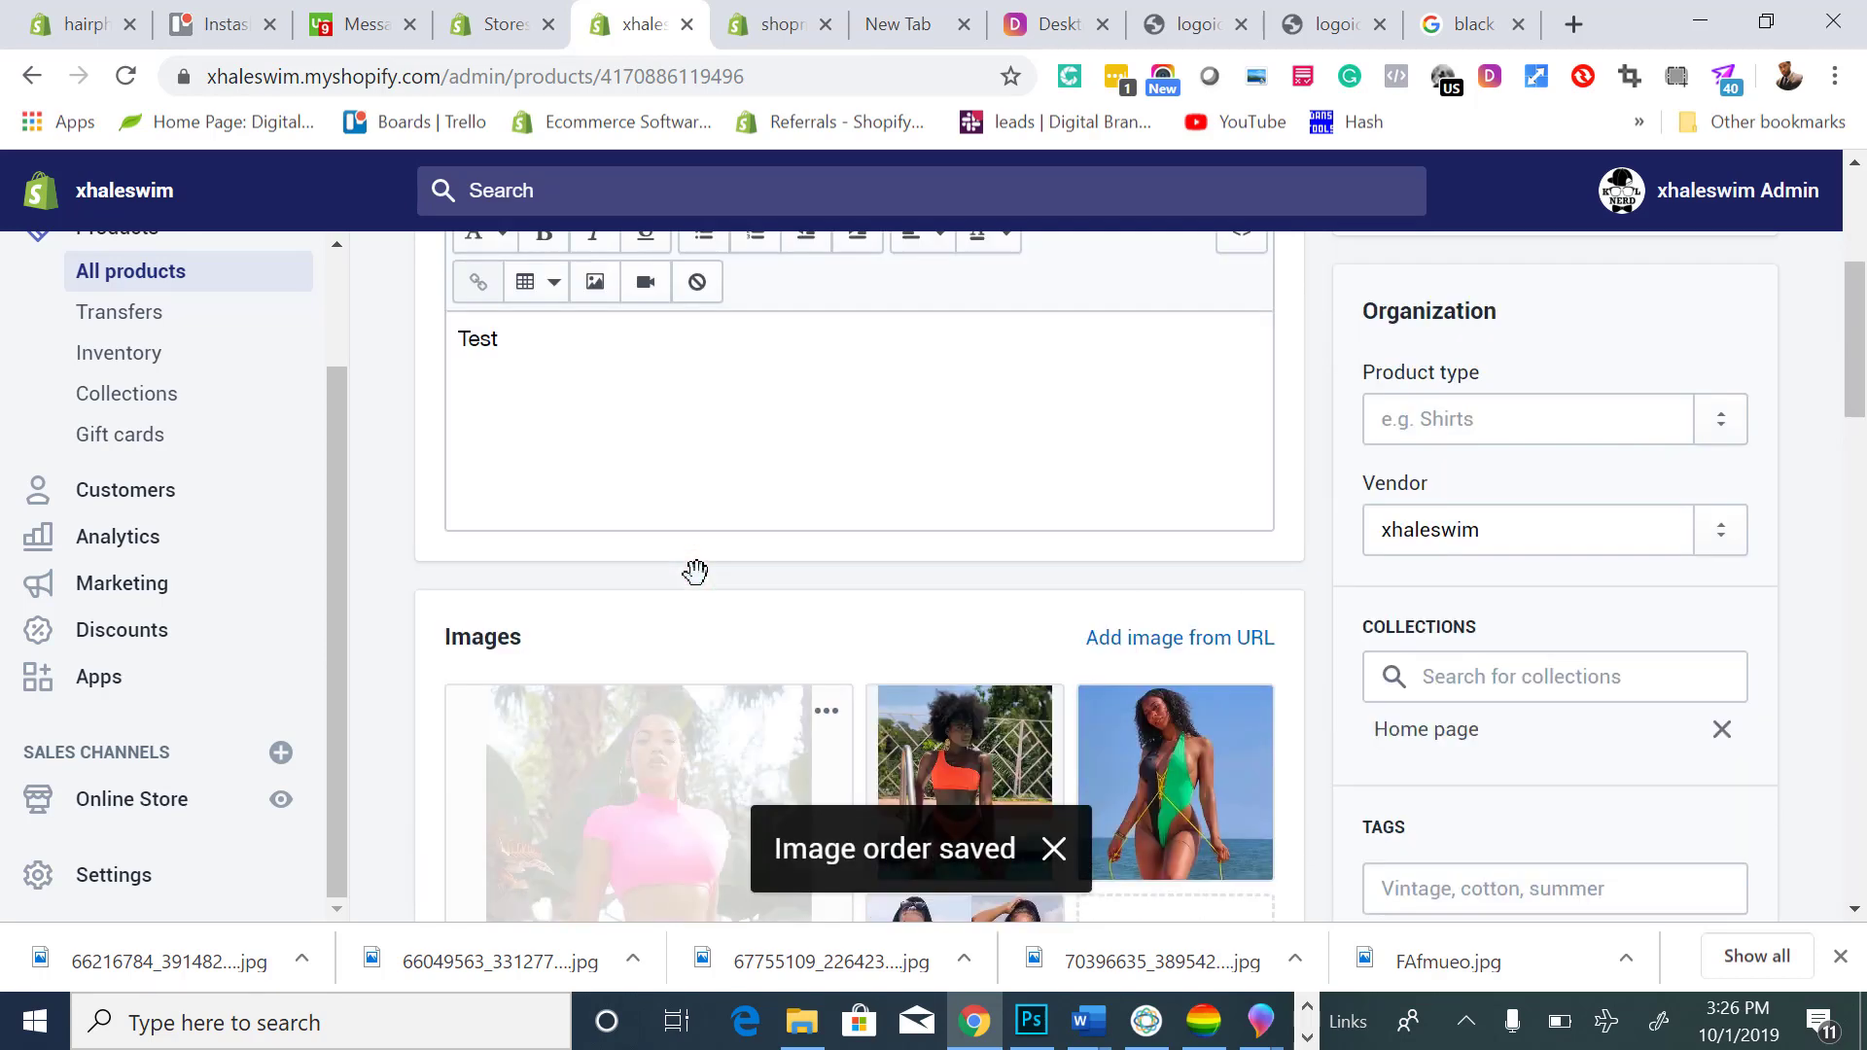
scroll(701, 583, "down", 2)
scroll(681, 544, "up", 5)
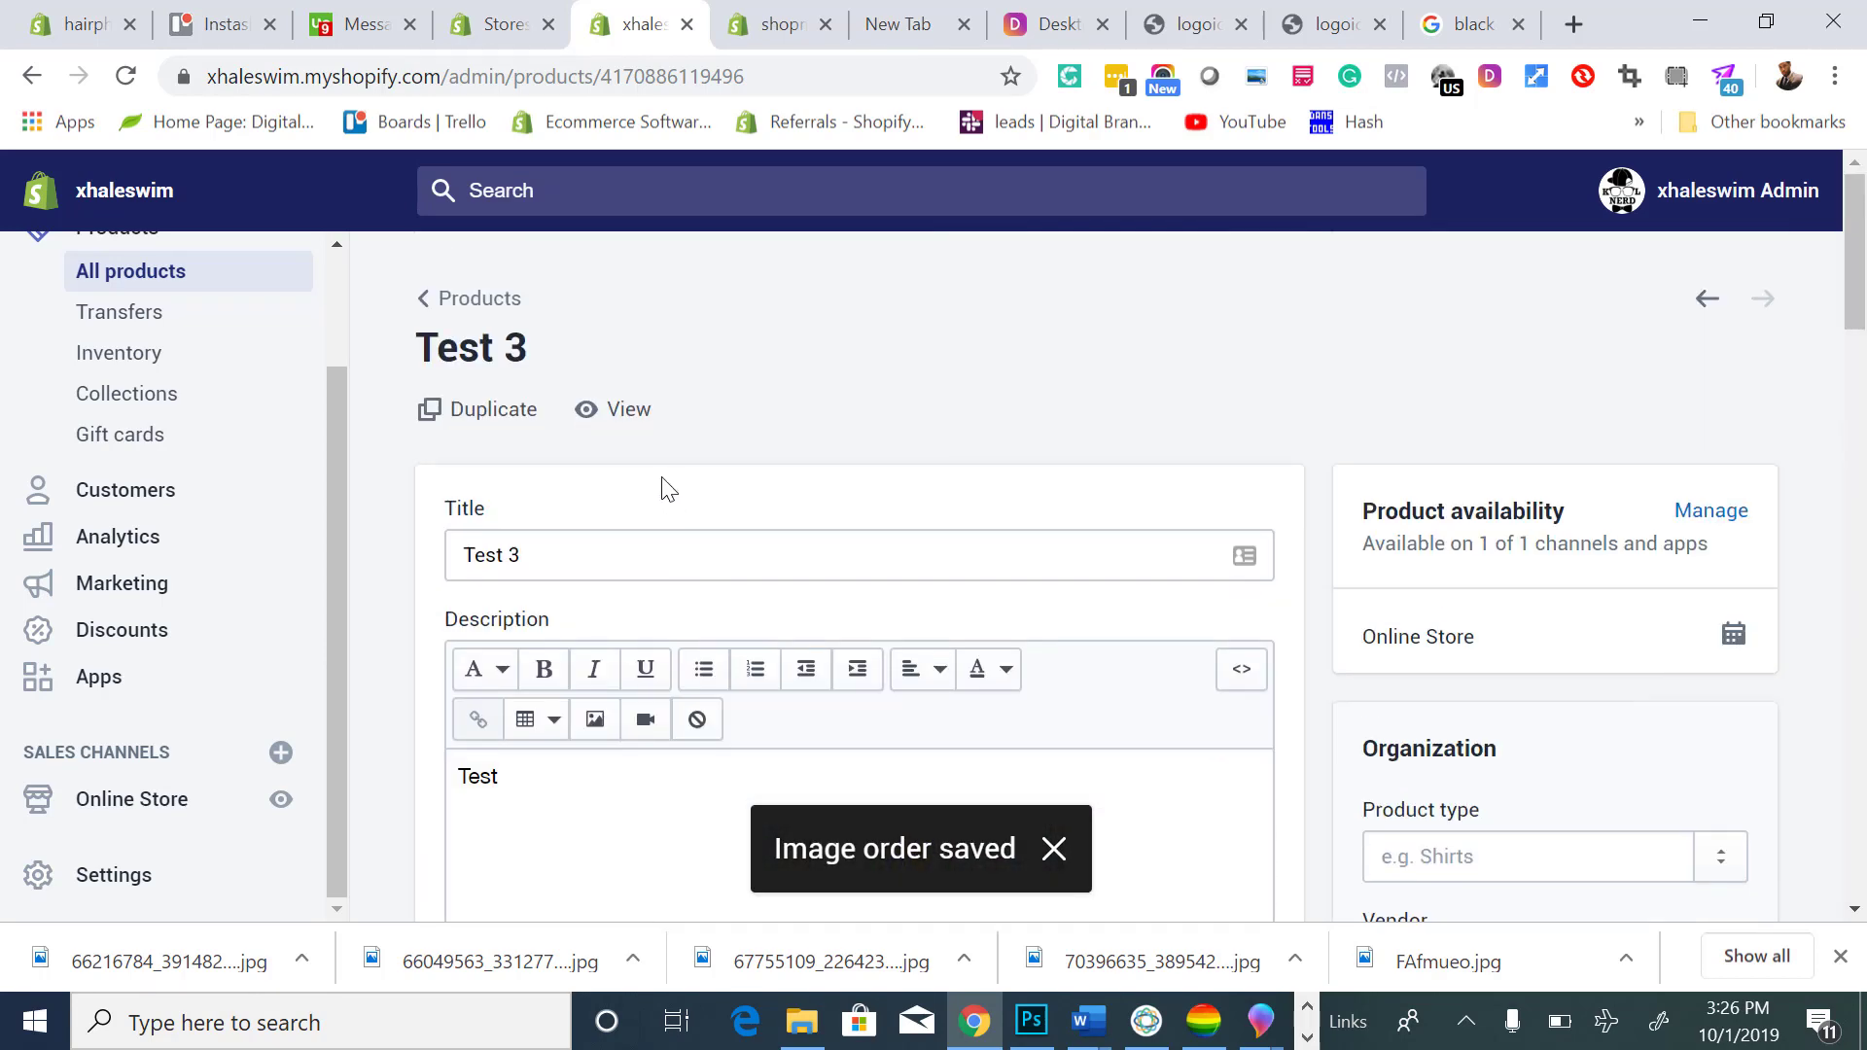
left_click(512, 431)
left_click_drag(597, 523, 488, 537)
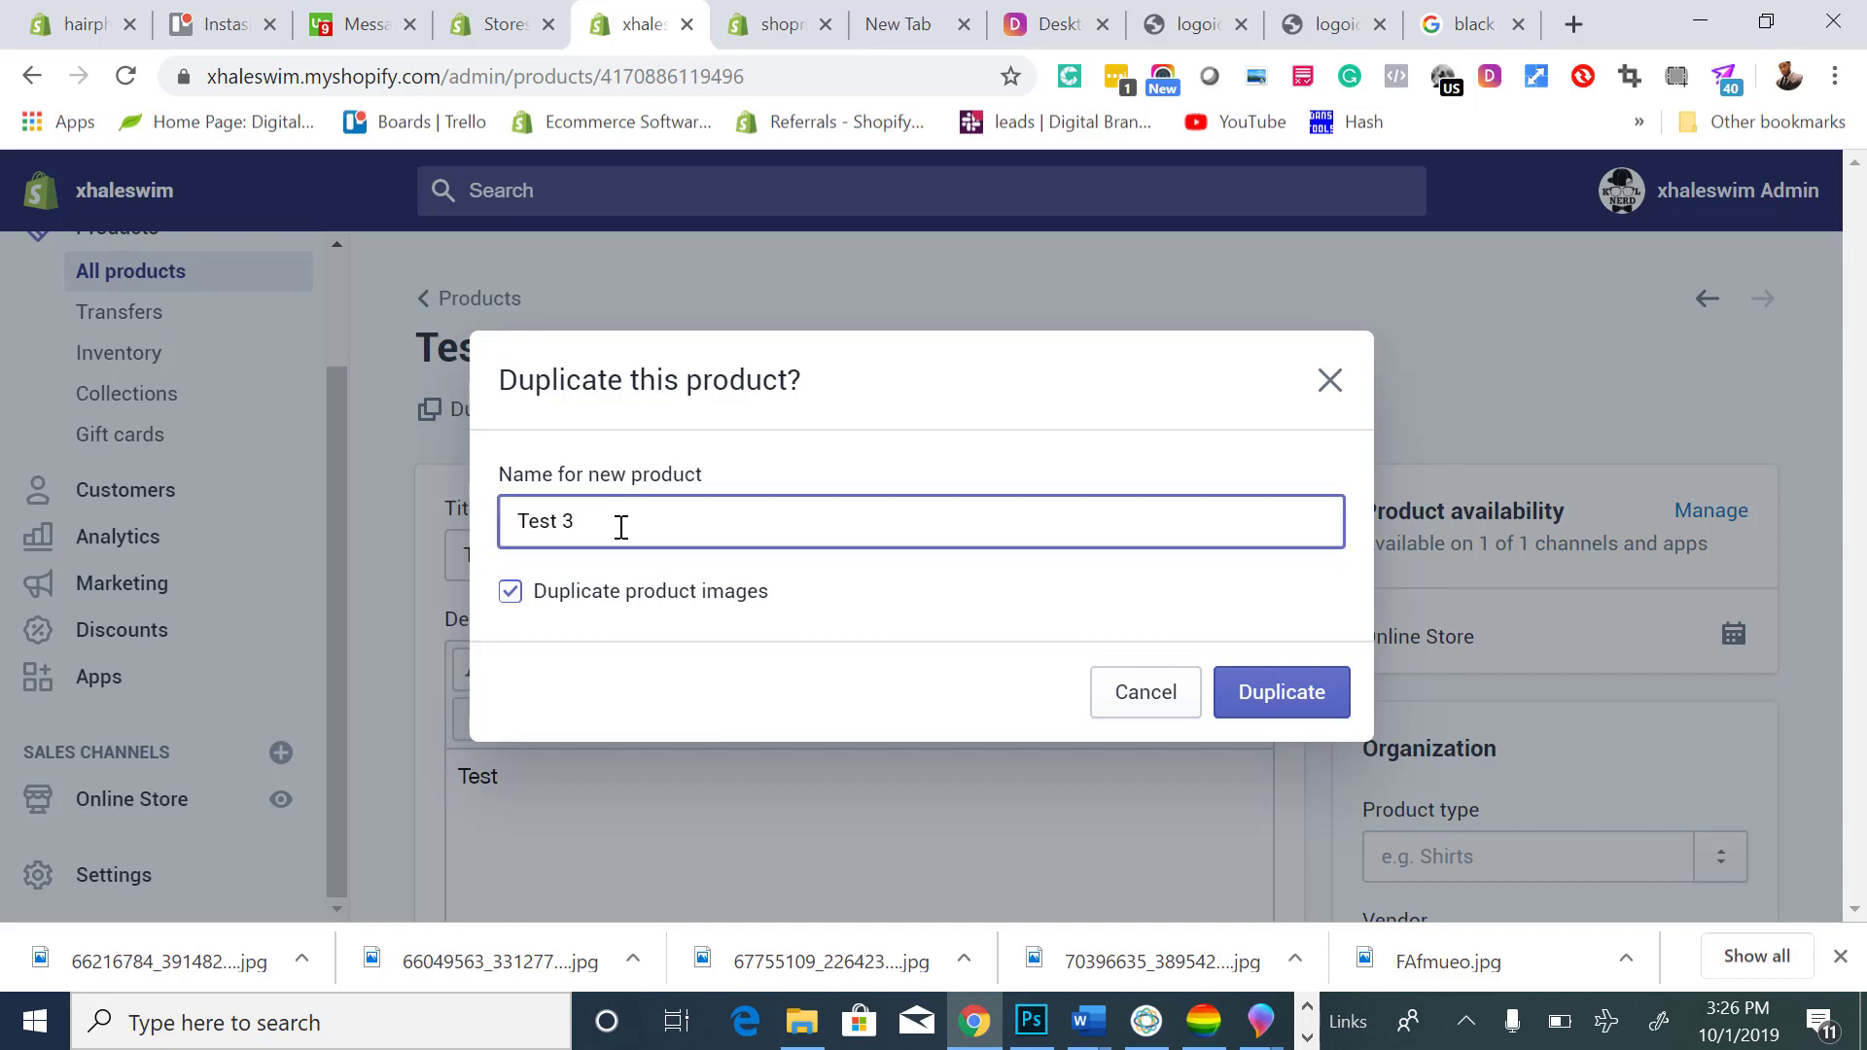
left_click(1329, 699)
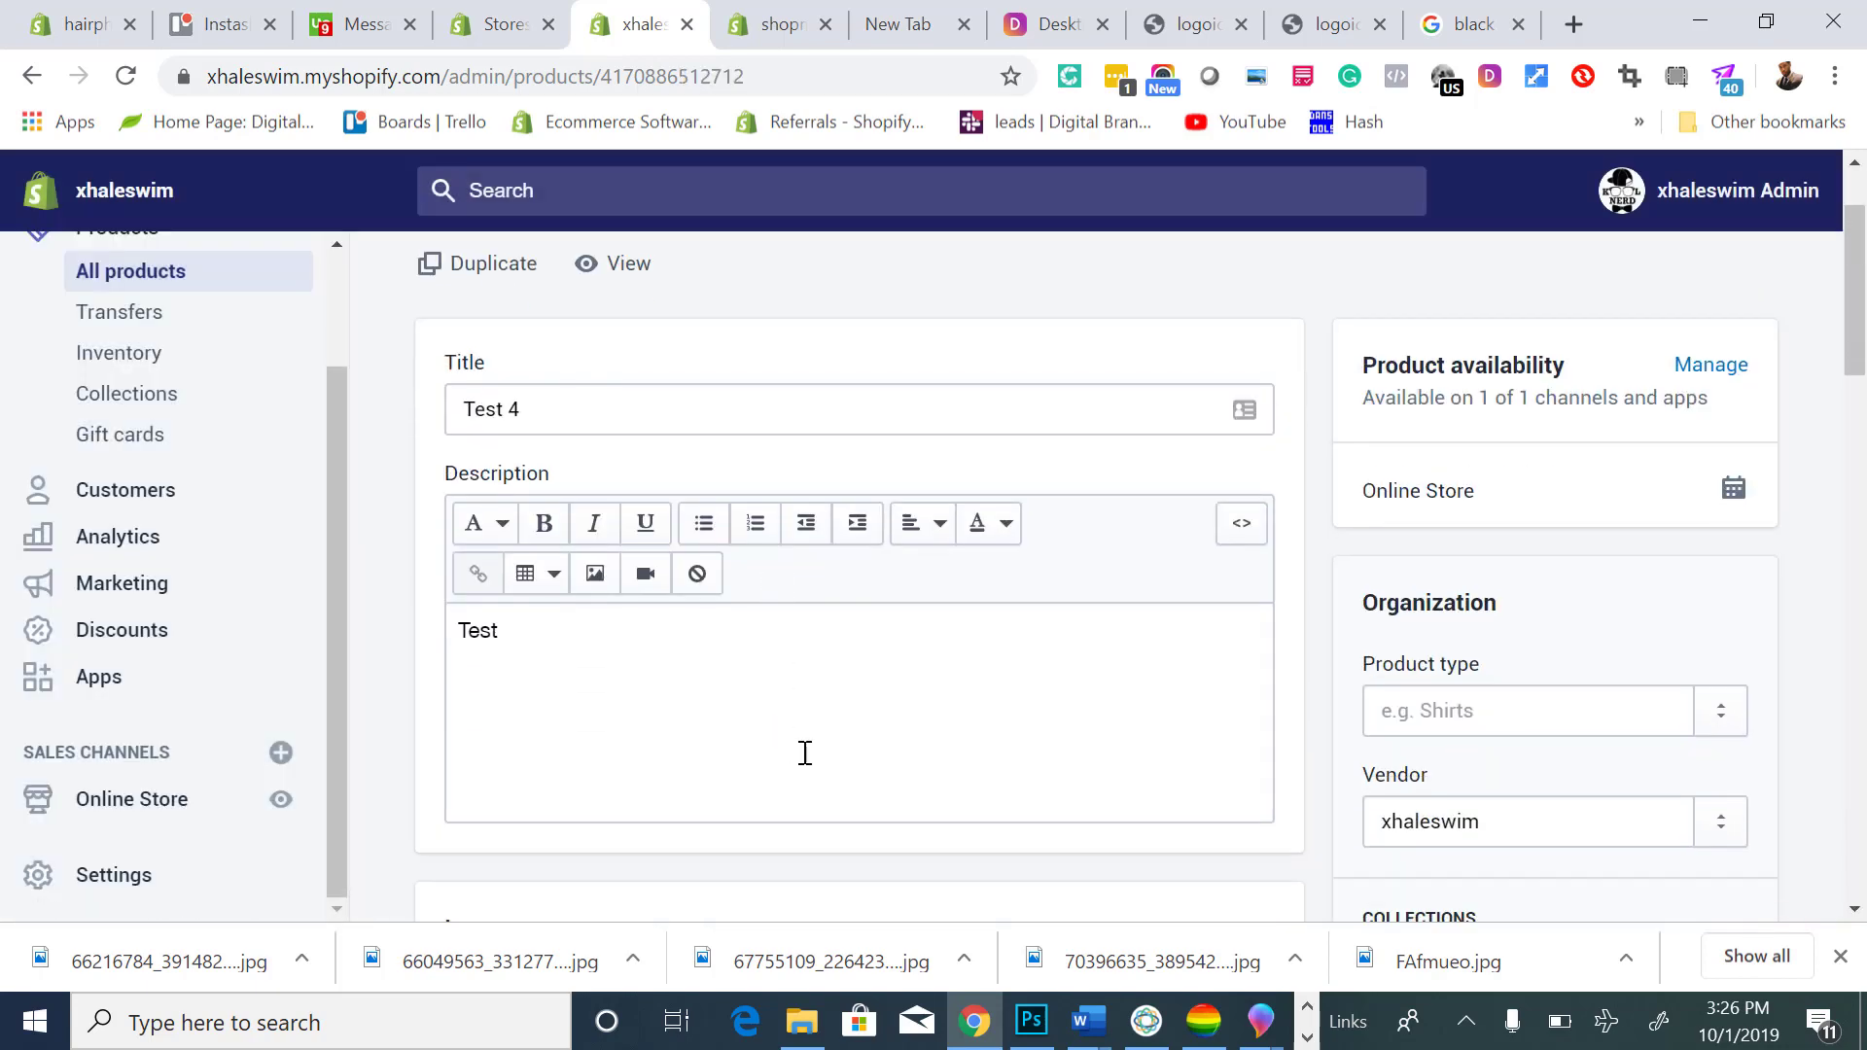
Make the yellow and black swimsuits photo the main image of Test 4.
scroll(802, 754, "down", 5)
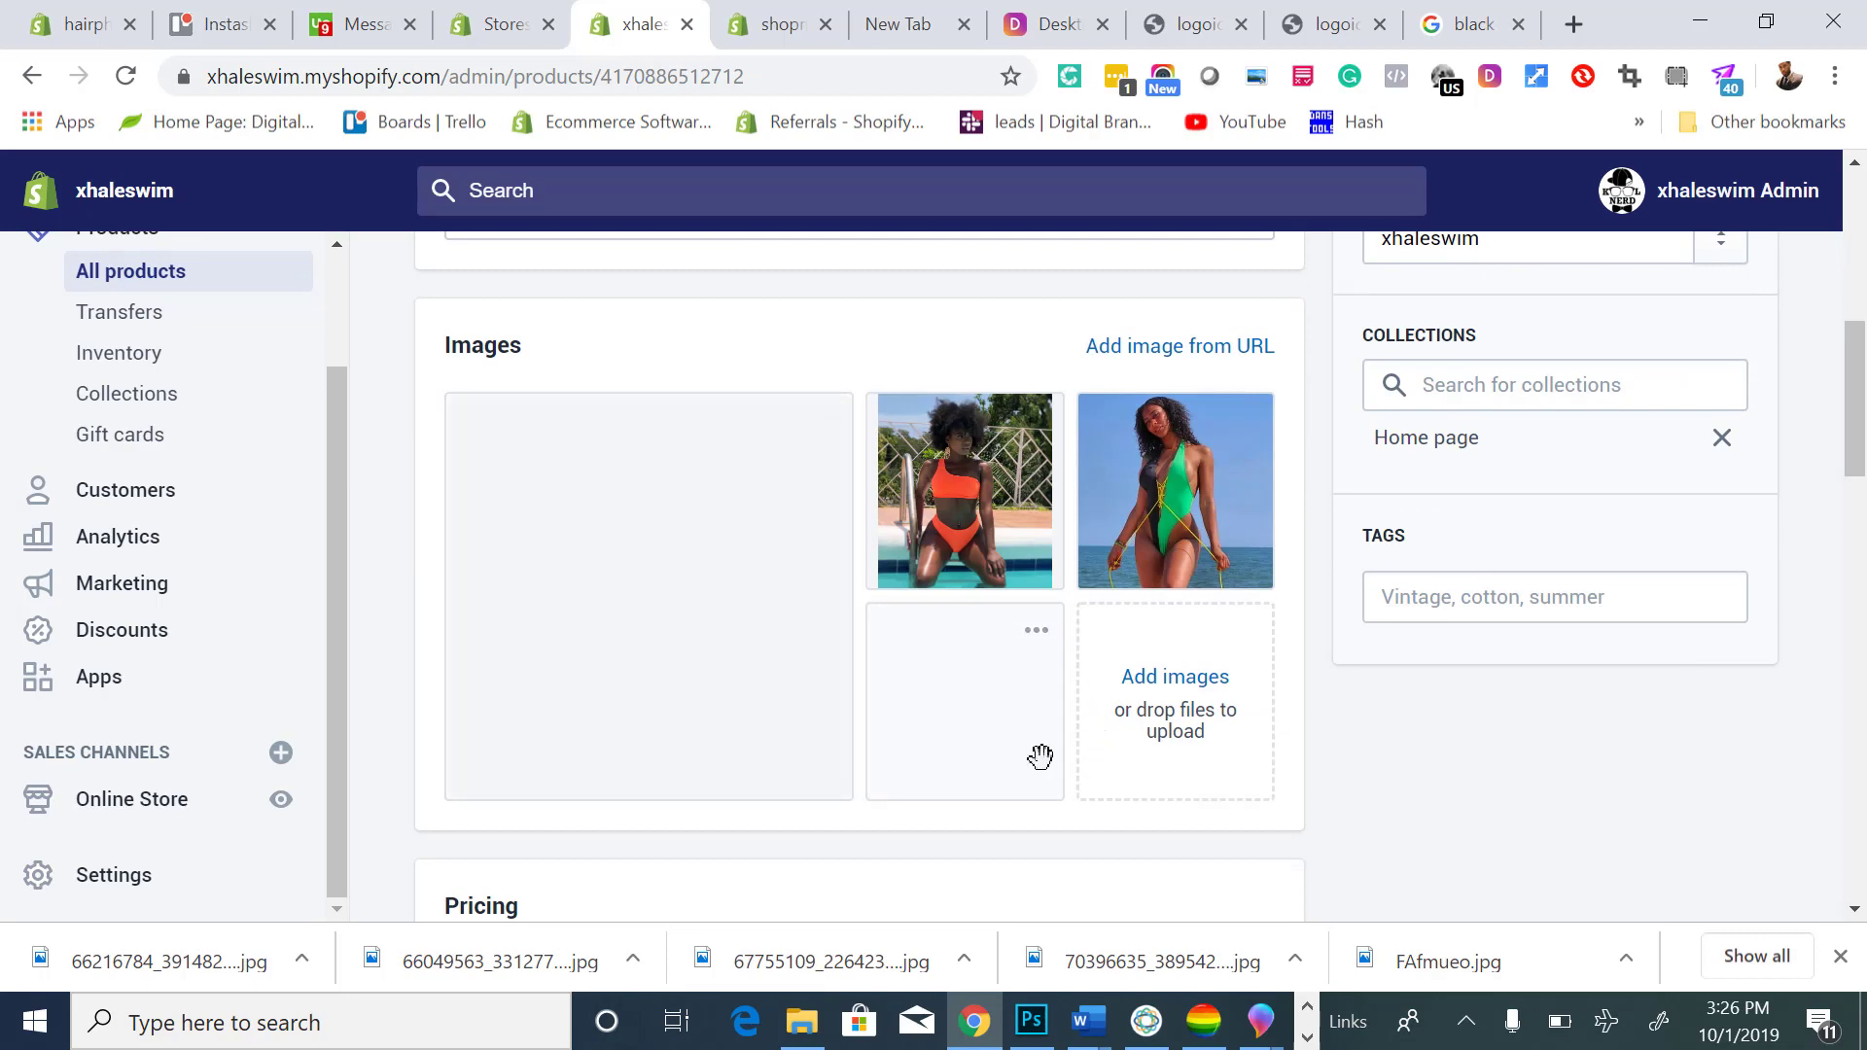
left_click_drag(994, 718, 669, 590)
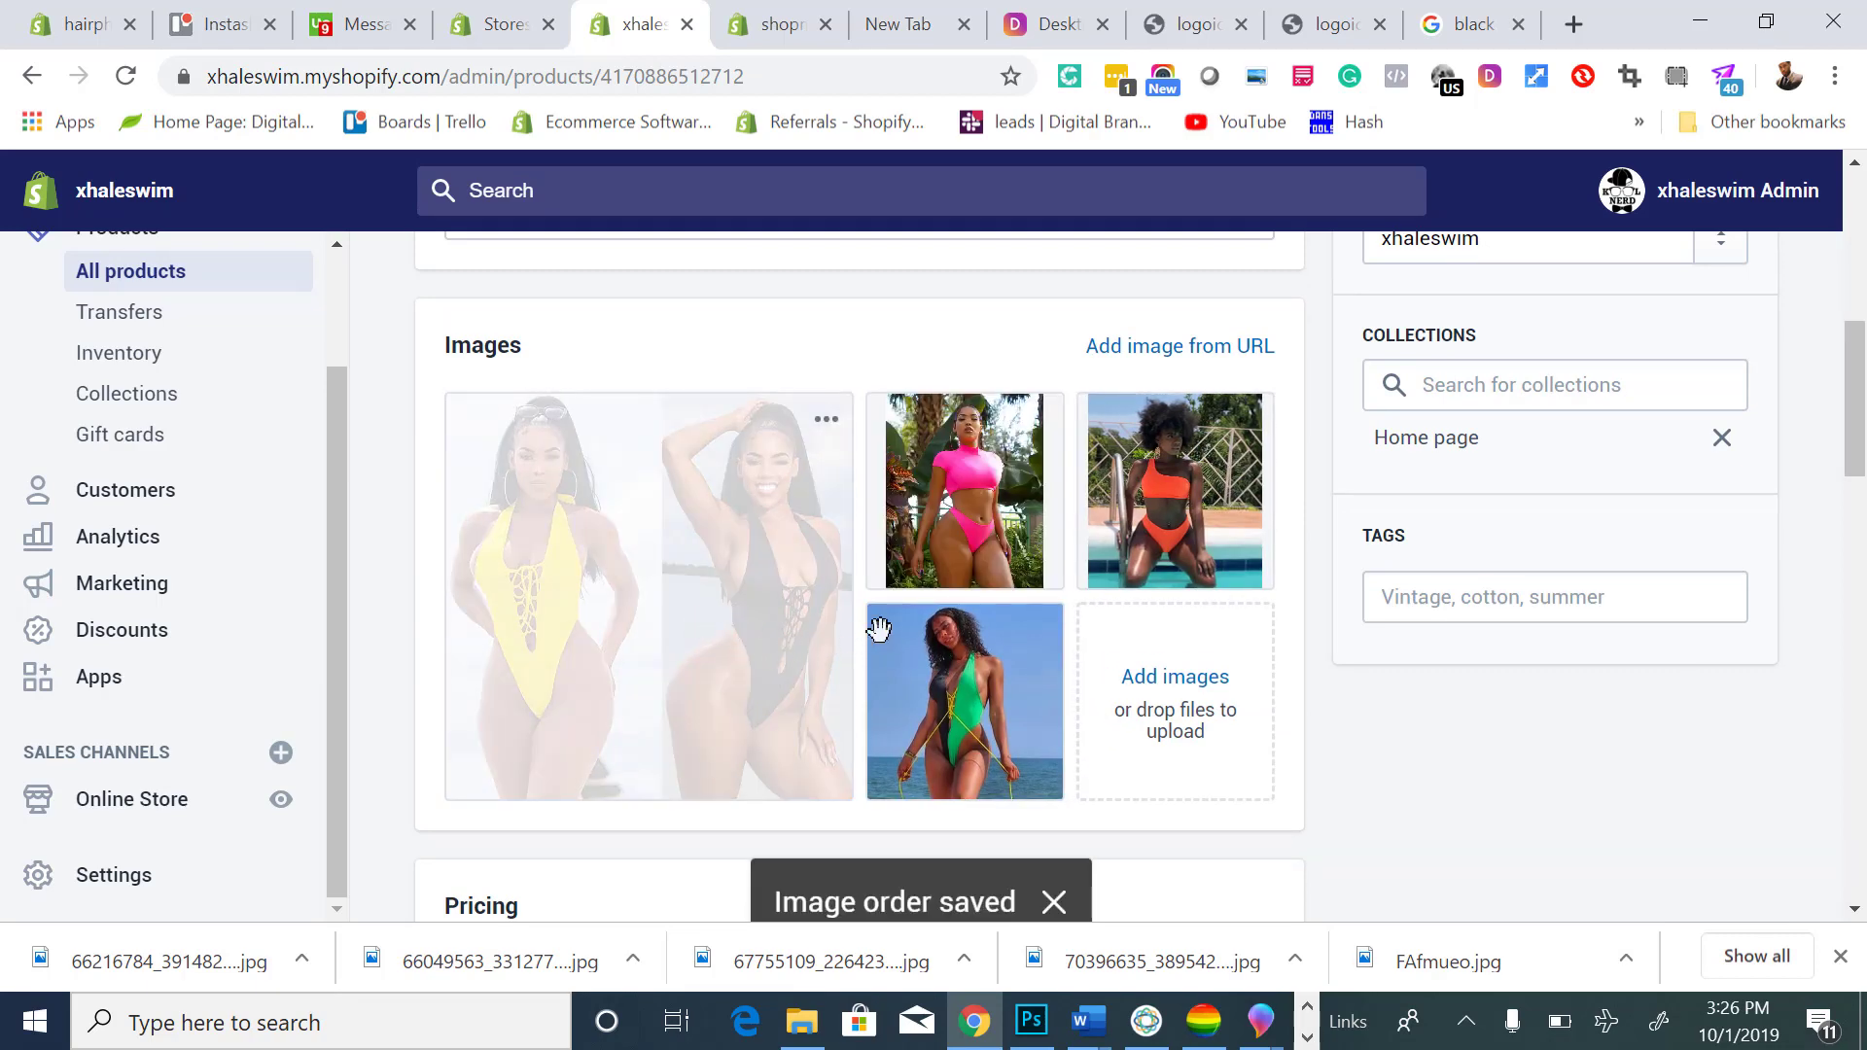
scroll(888, 609, "up", 5)
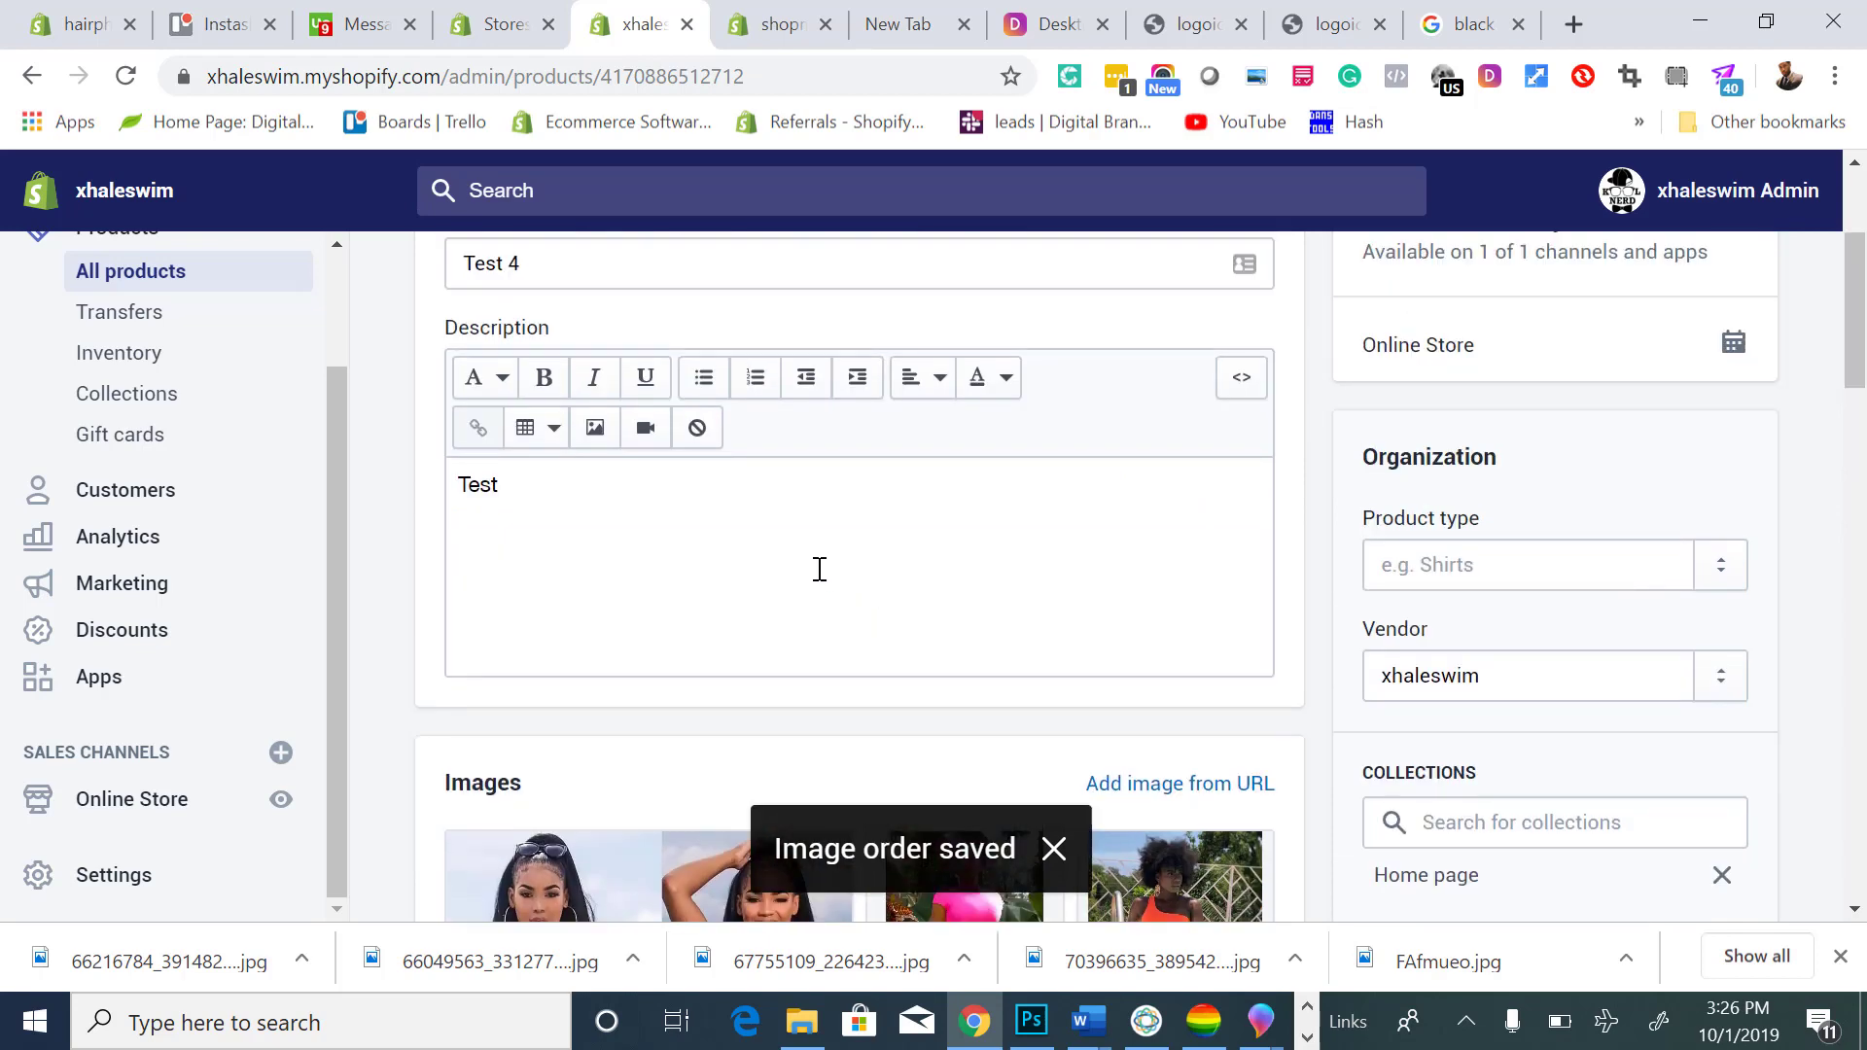
Review the images and pricing of Test 4, and check each product's main image in the full product list.
scroll(846, 612, "down", 3)
scroll(875, 654, "down", 4)
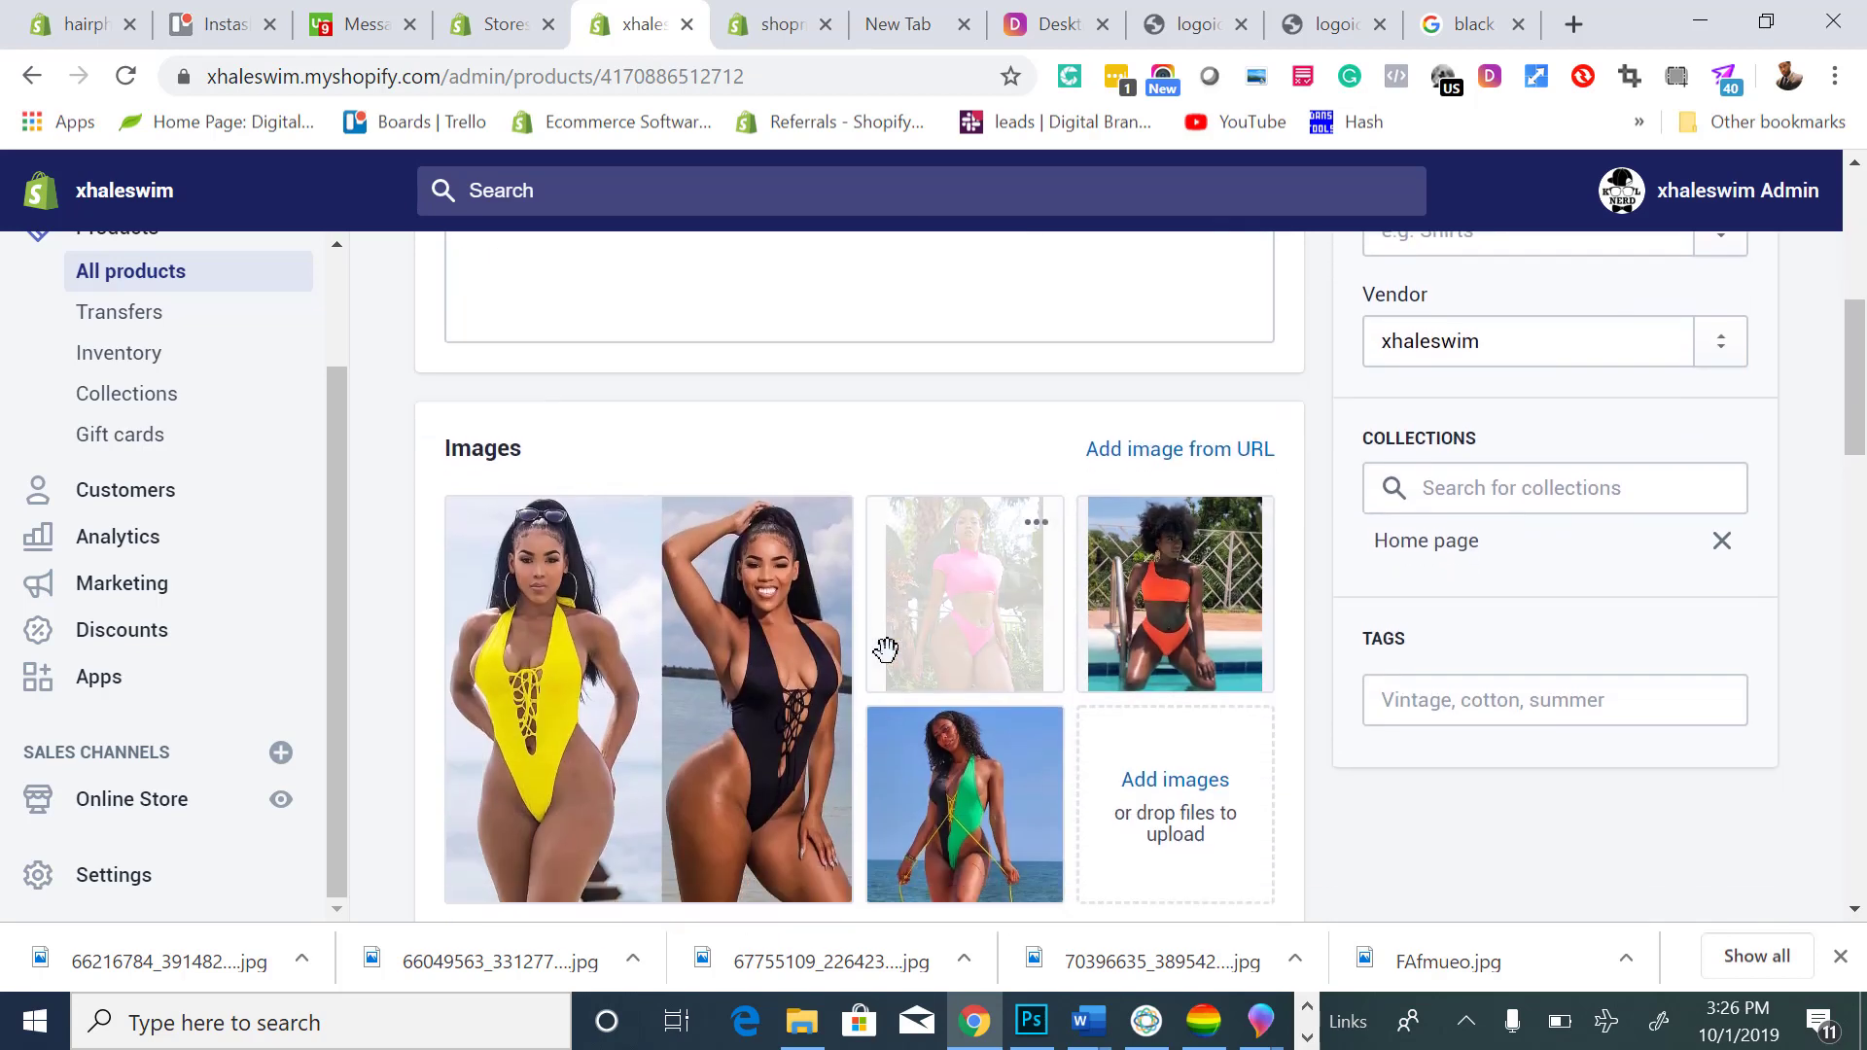
scroll(1113, 696, "down", 1)
scroll(1113, 688, "down", 4)
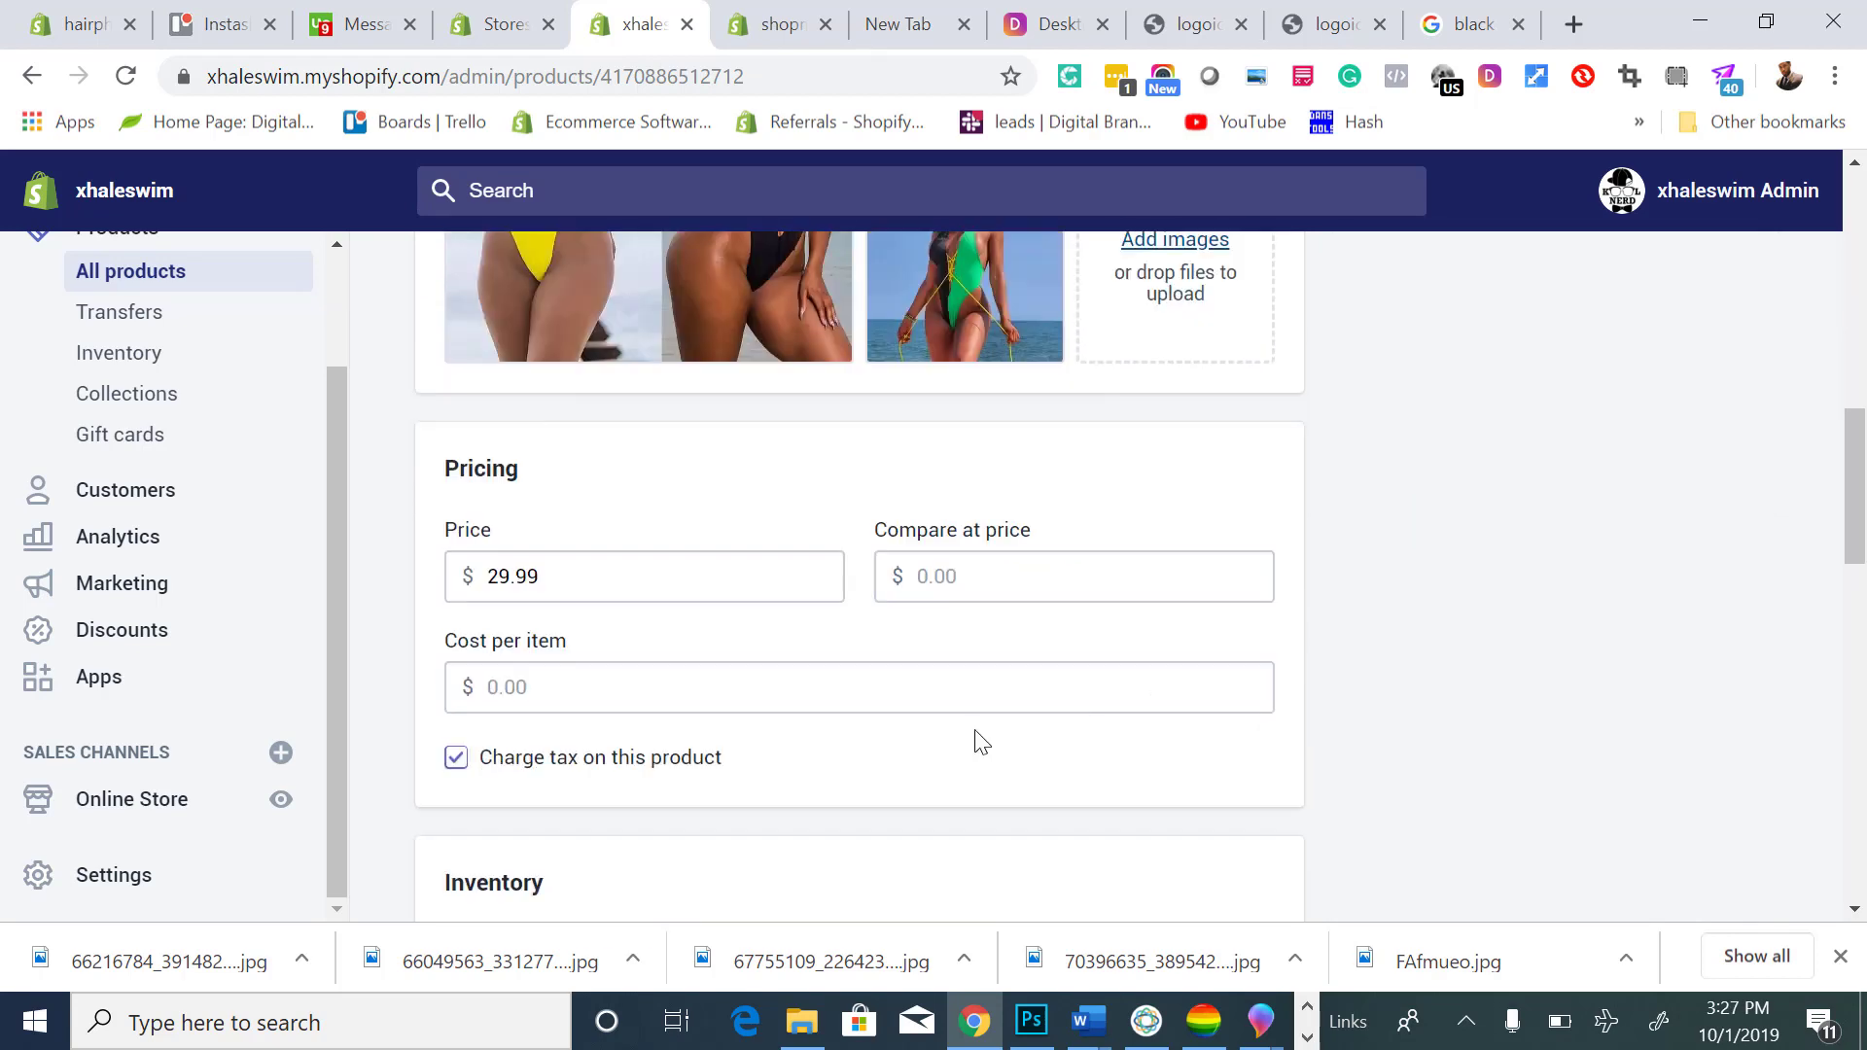
left_click(195, 288)
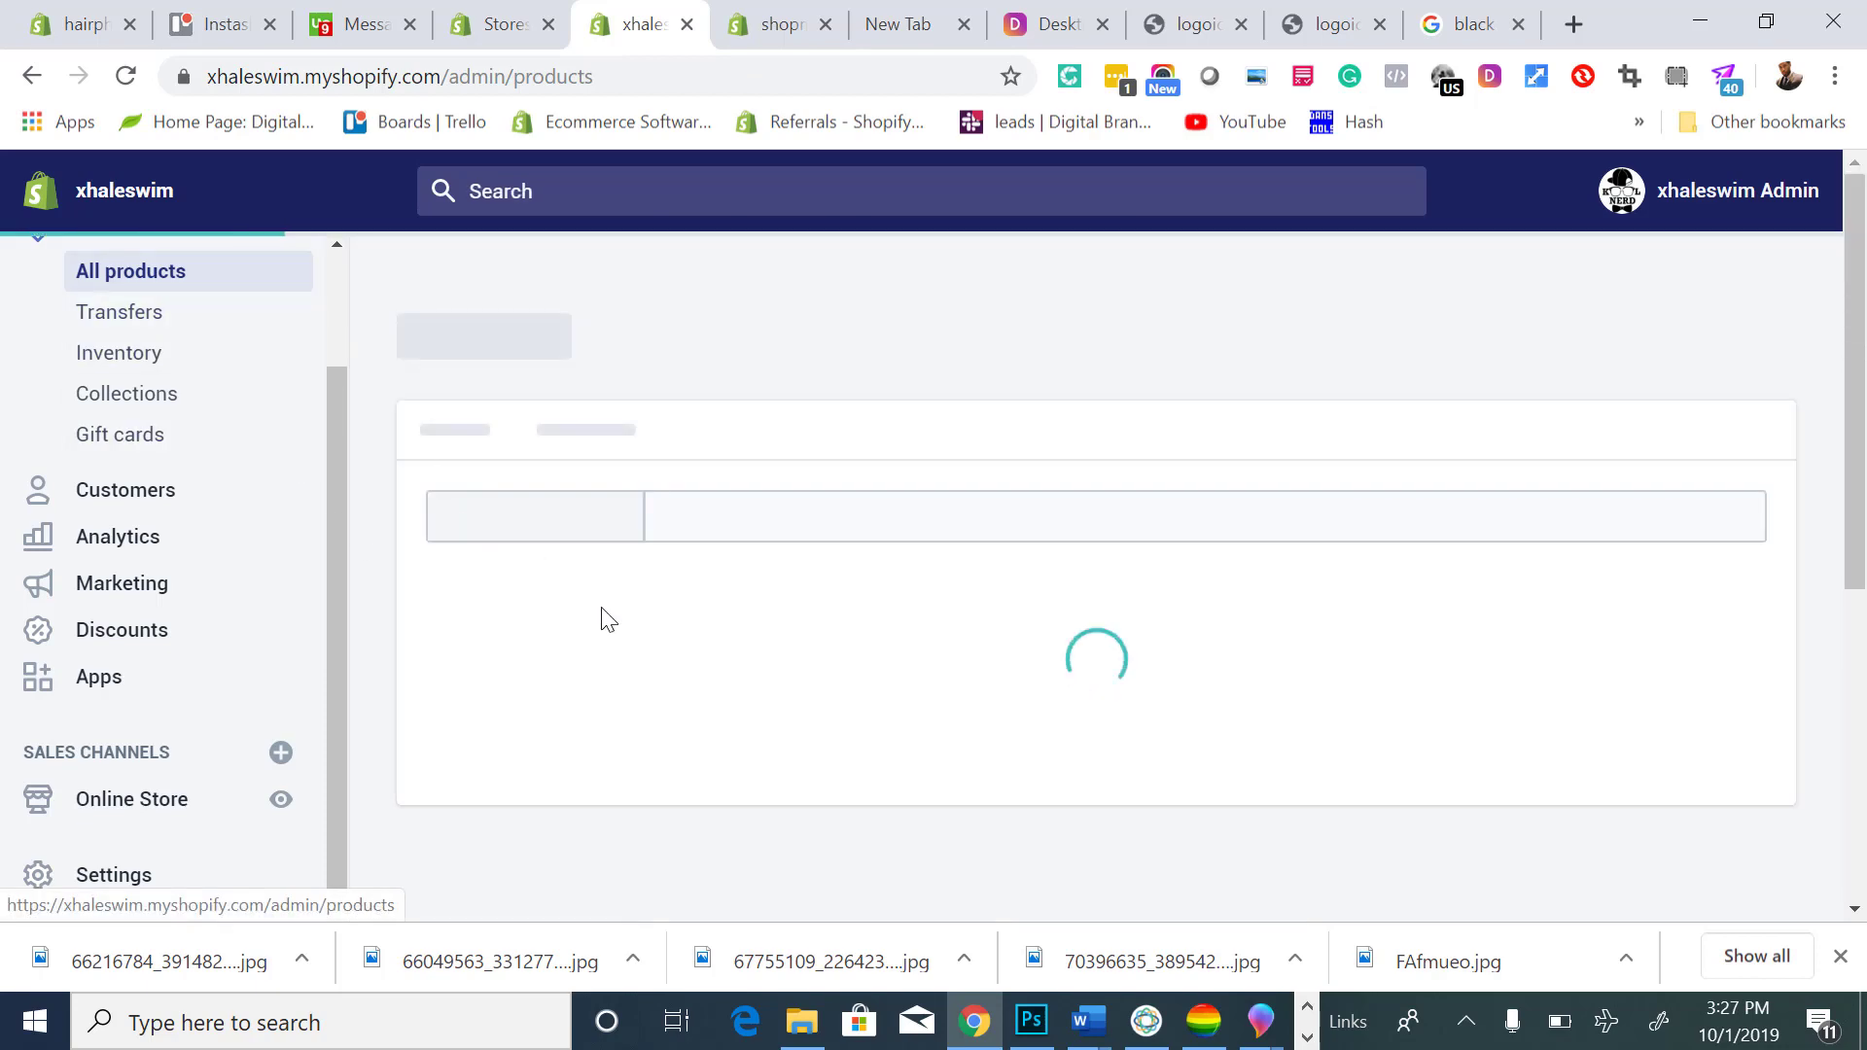
scroll(678, 686, "down", 3)
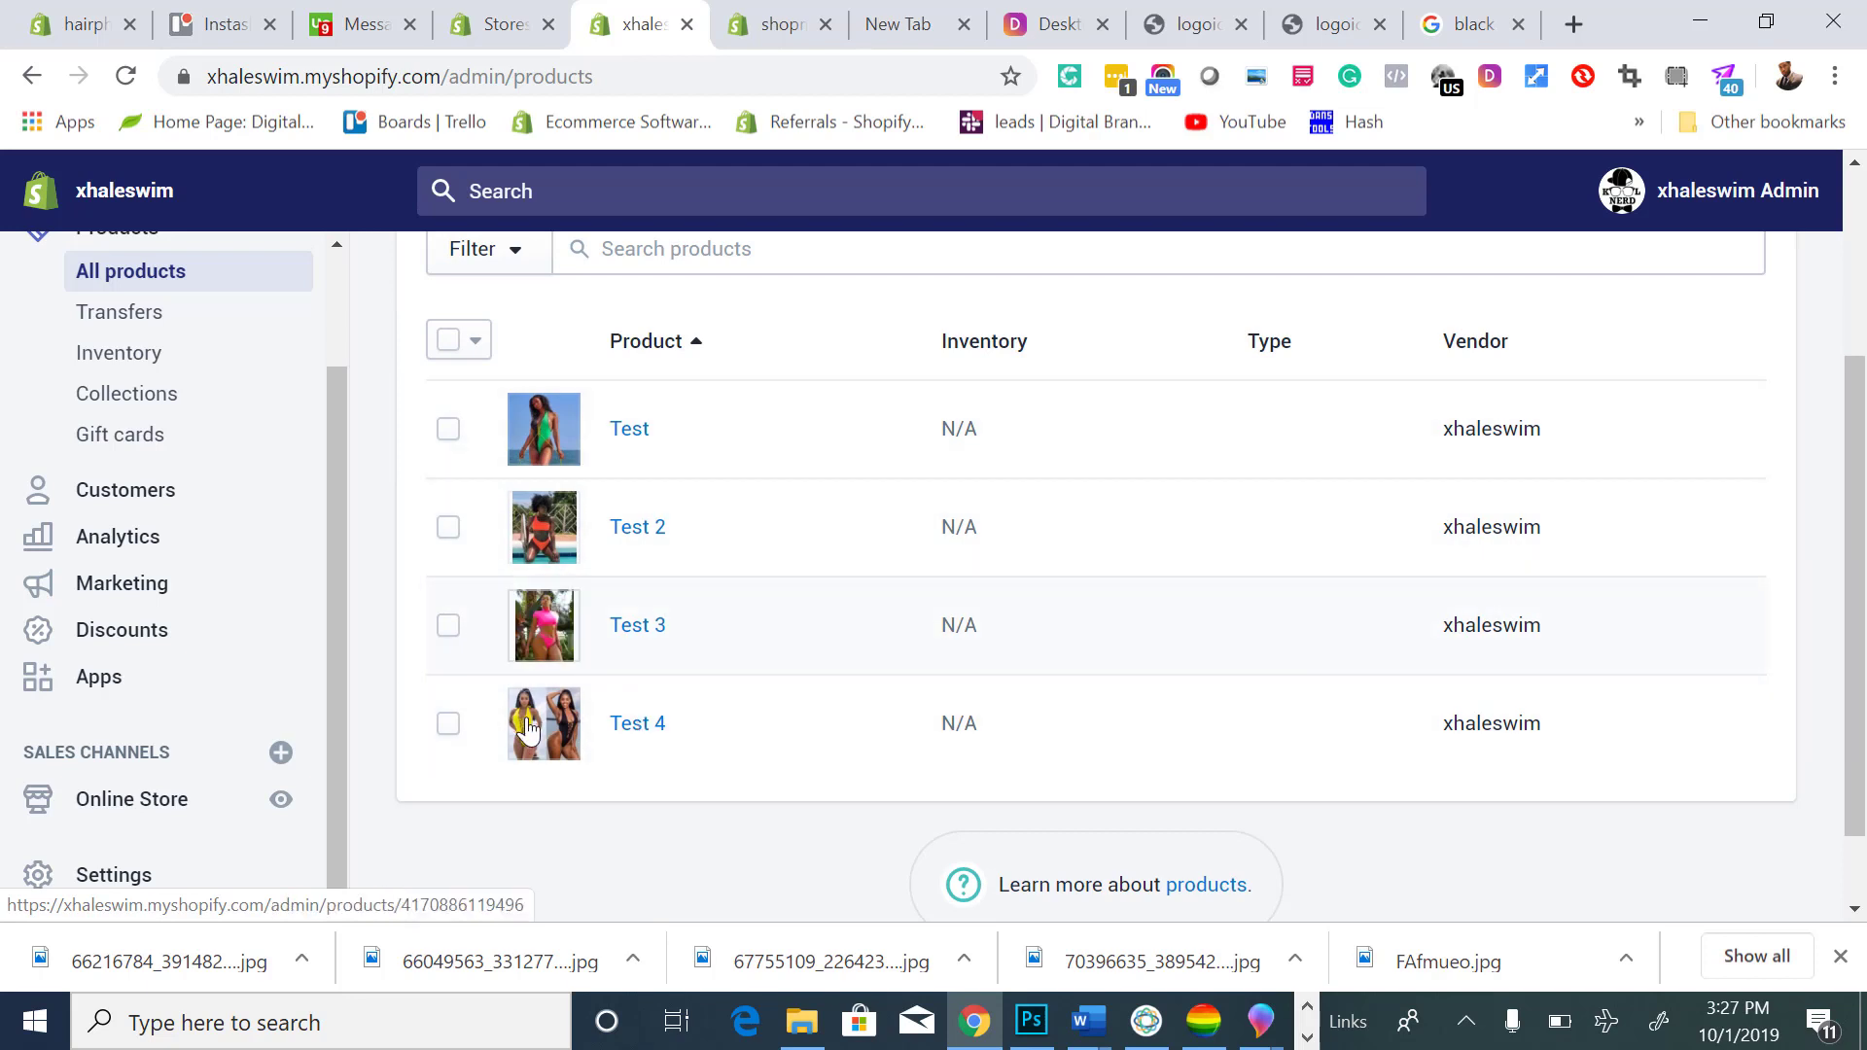
Customize the live Instashop 3.0 theme of the online store and open its Home Page section settings.
left_click(193, 803)
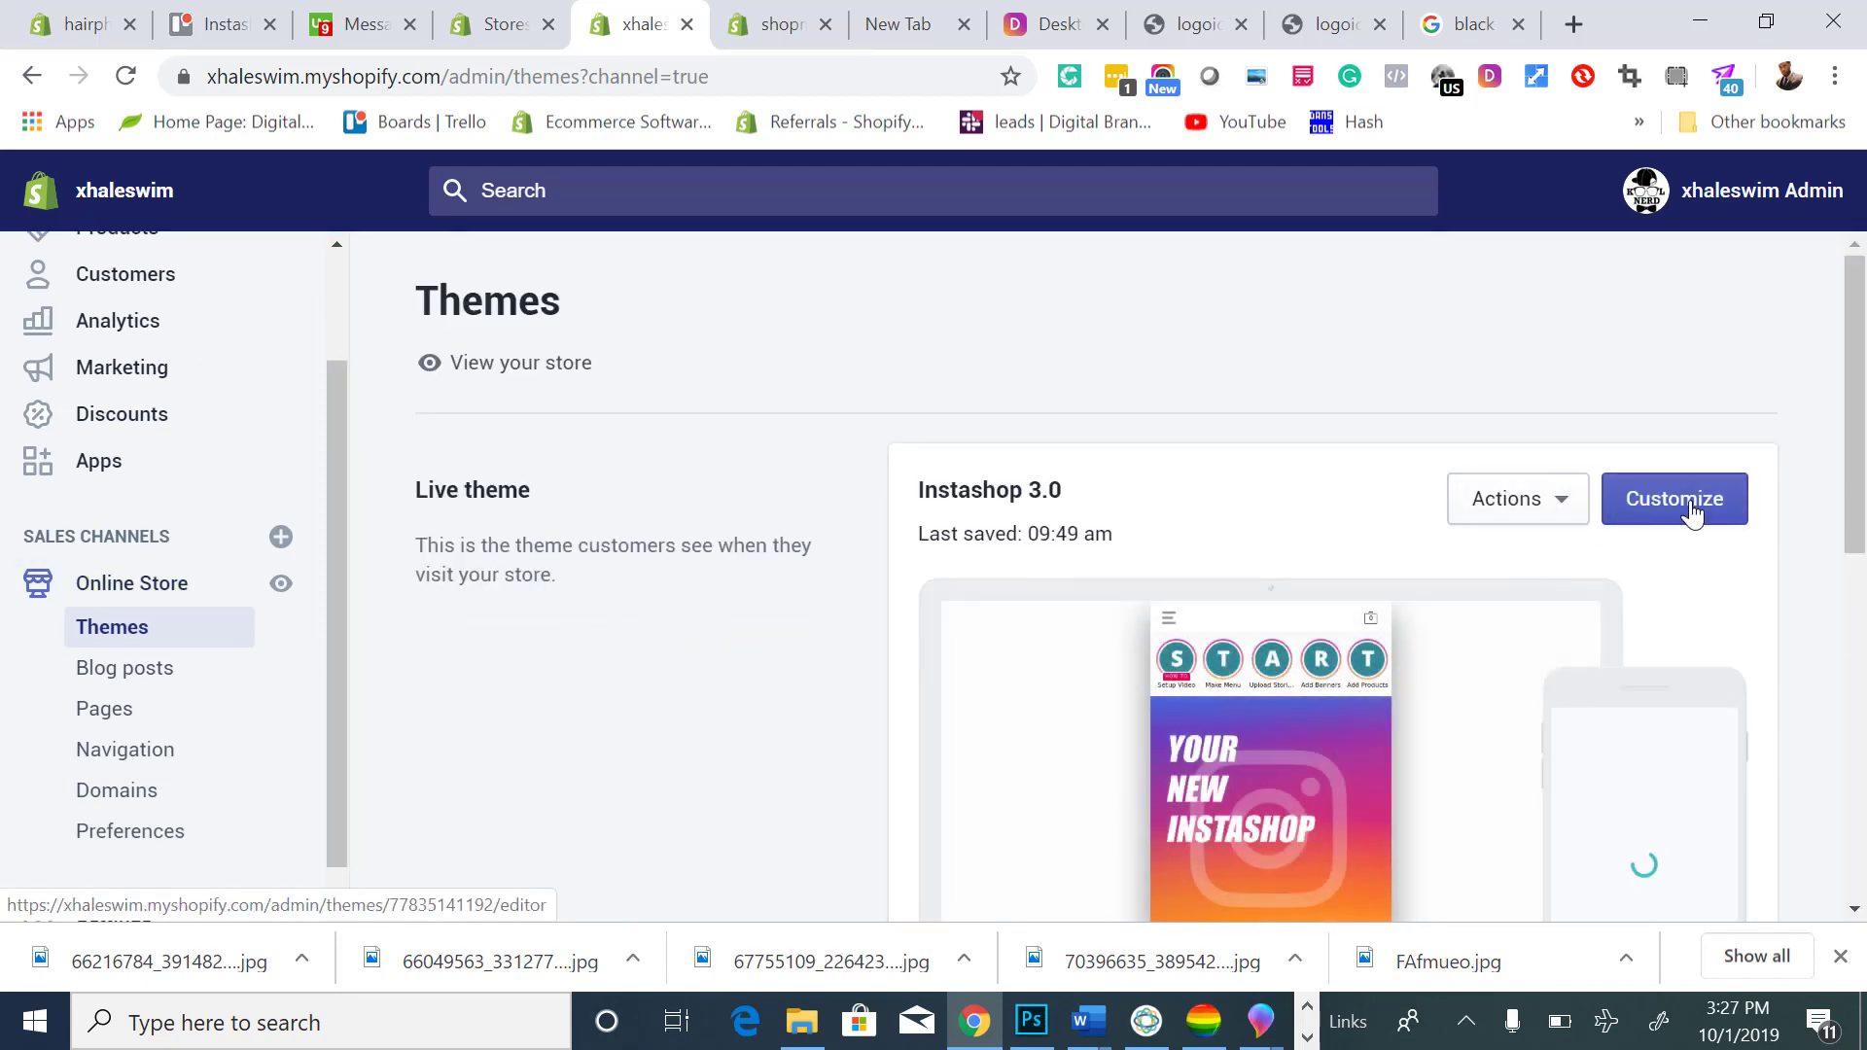
left_click(1693, 512)
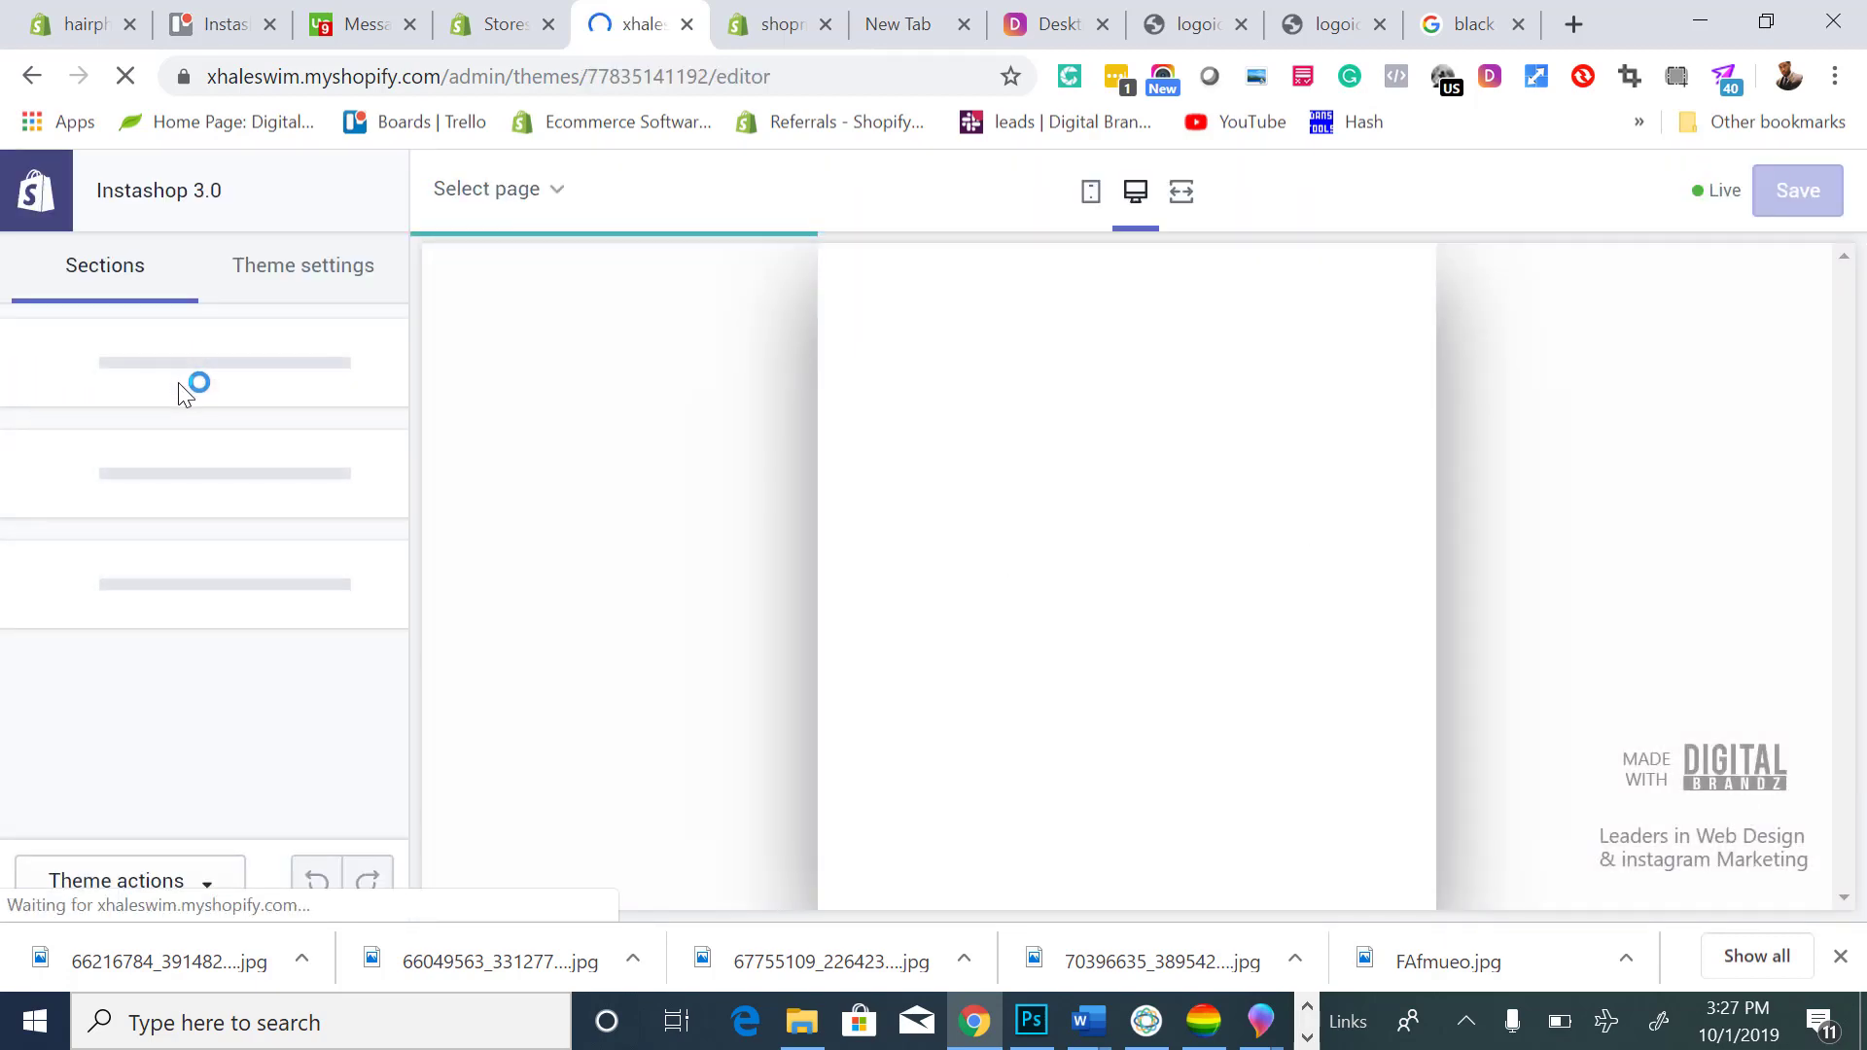
scroll(218, 530, "down", 3)
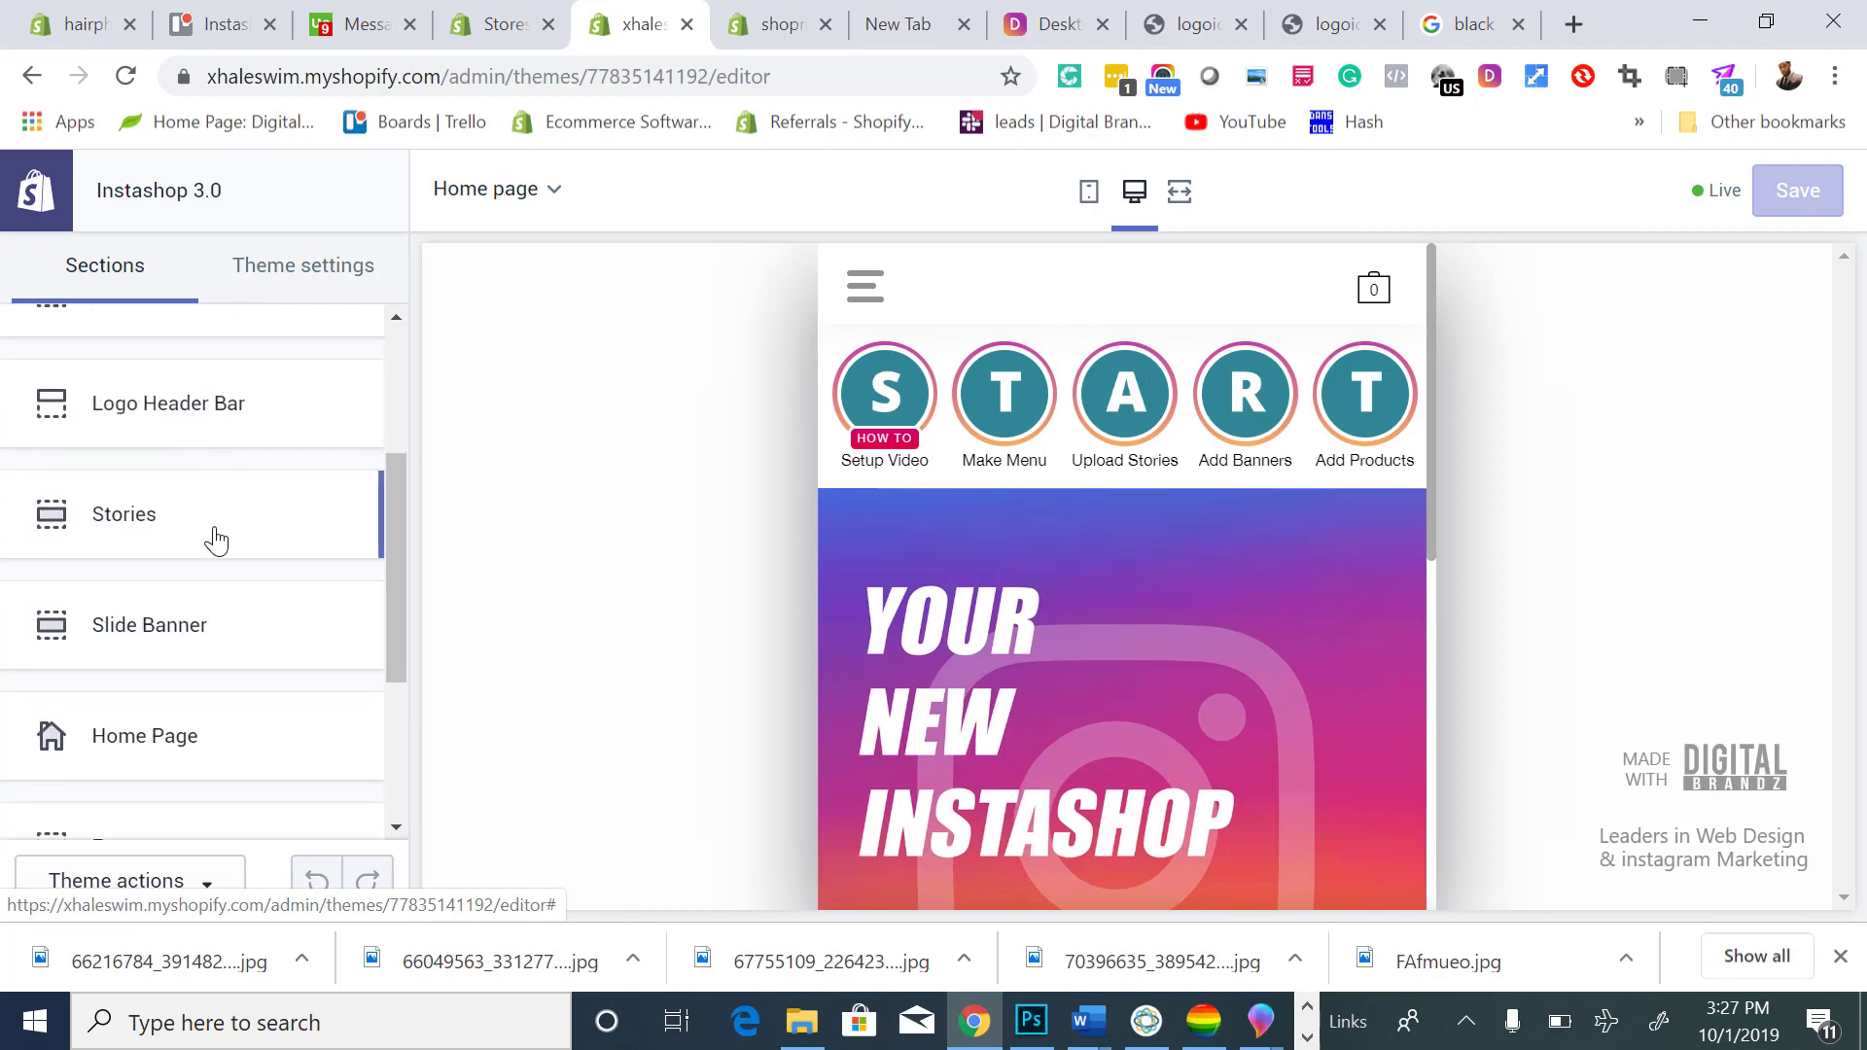
scroll(194, 598, "down", 2)
left_click(146, 623)
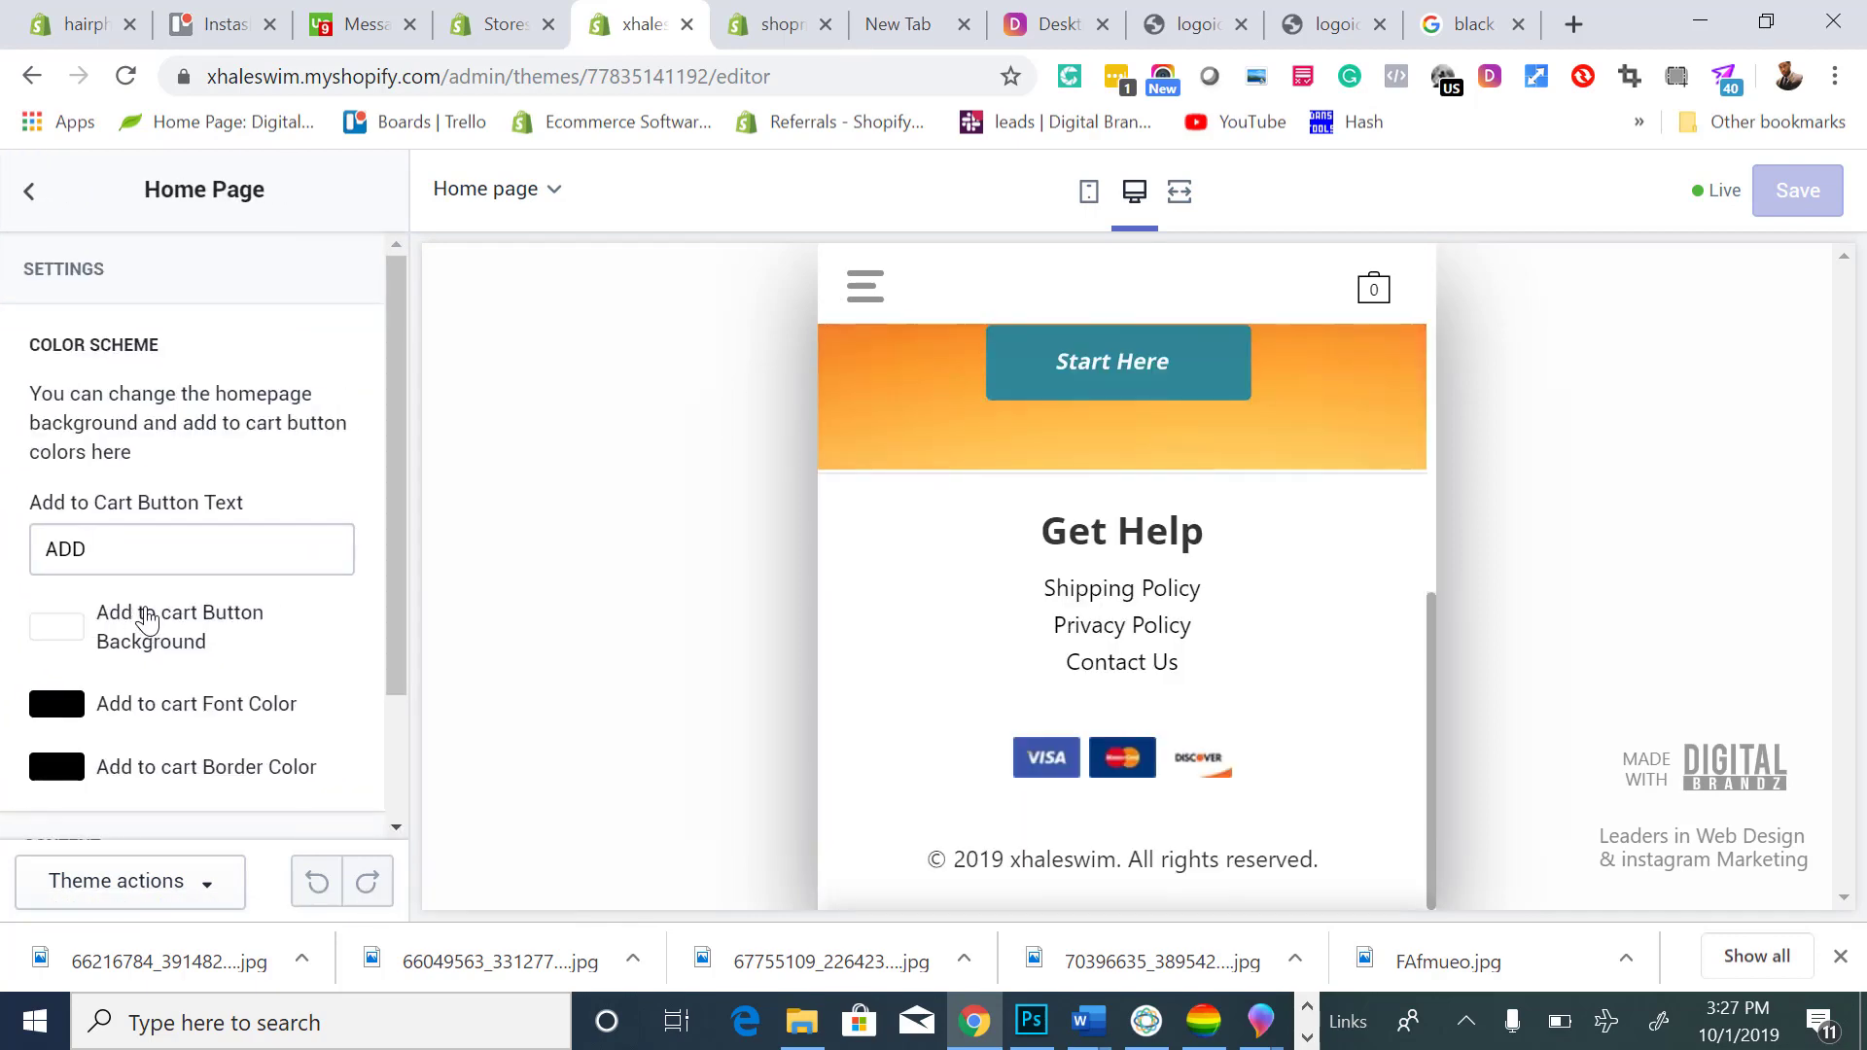
Add a product block showing Test to the home page content and set it to half width.
scroll(155, 630, "down", 2)
left_click(200, 779)
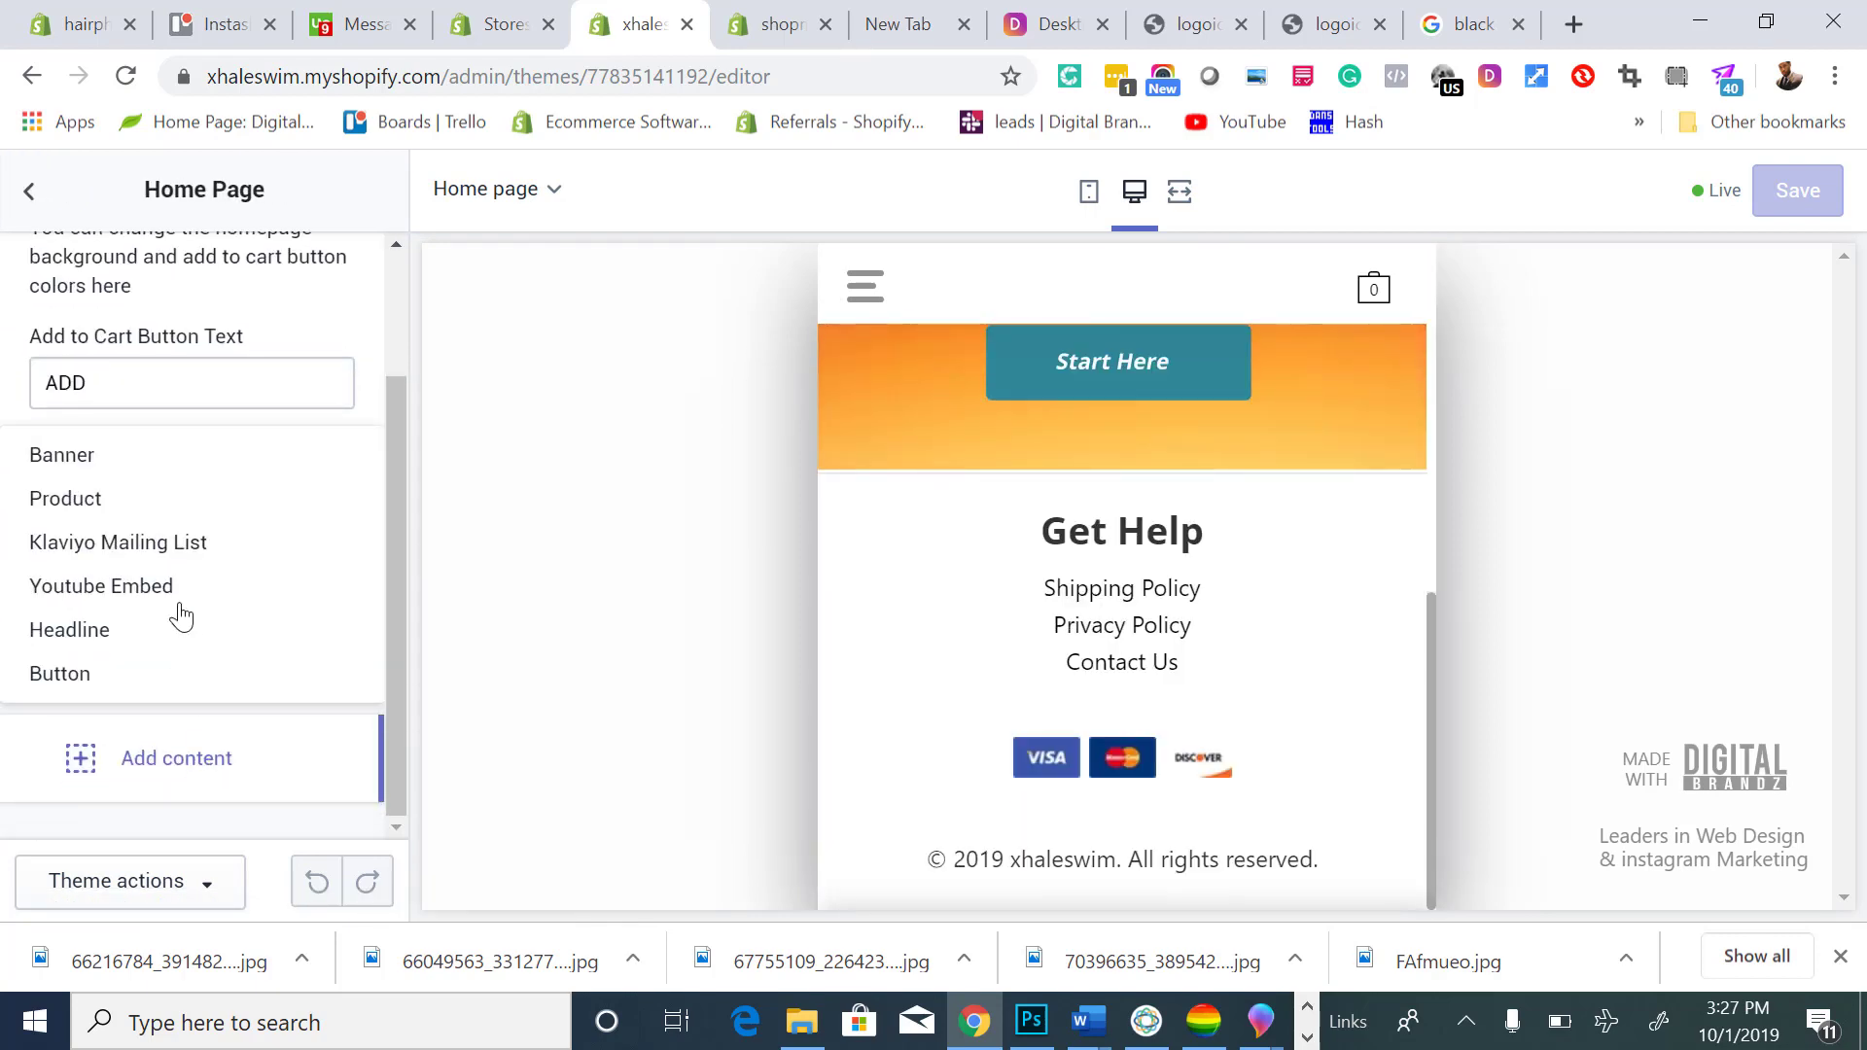
left_click(107, 499)
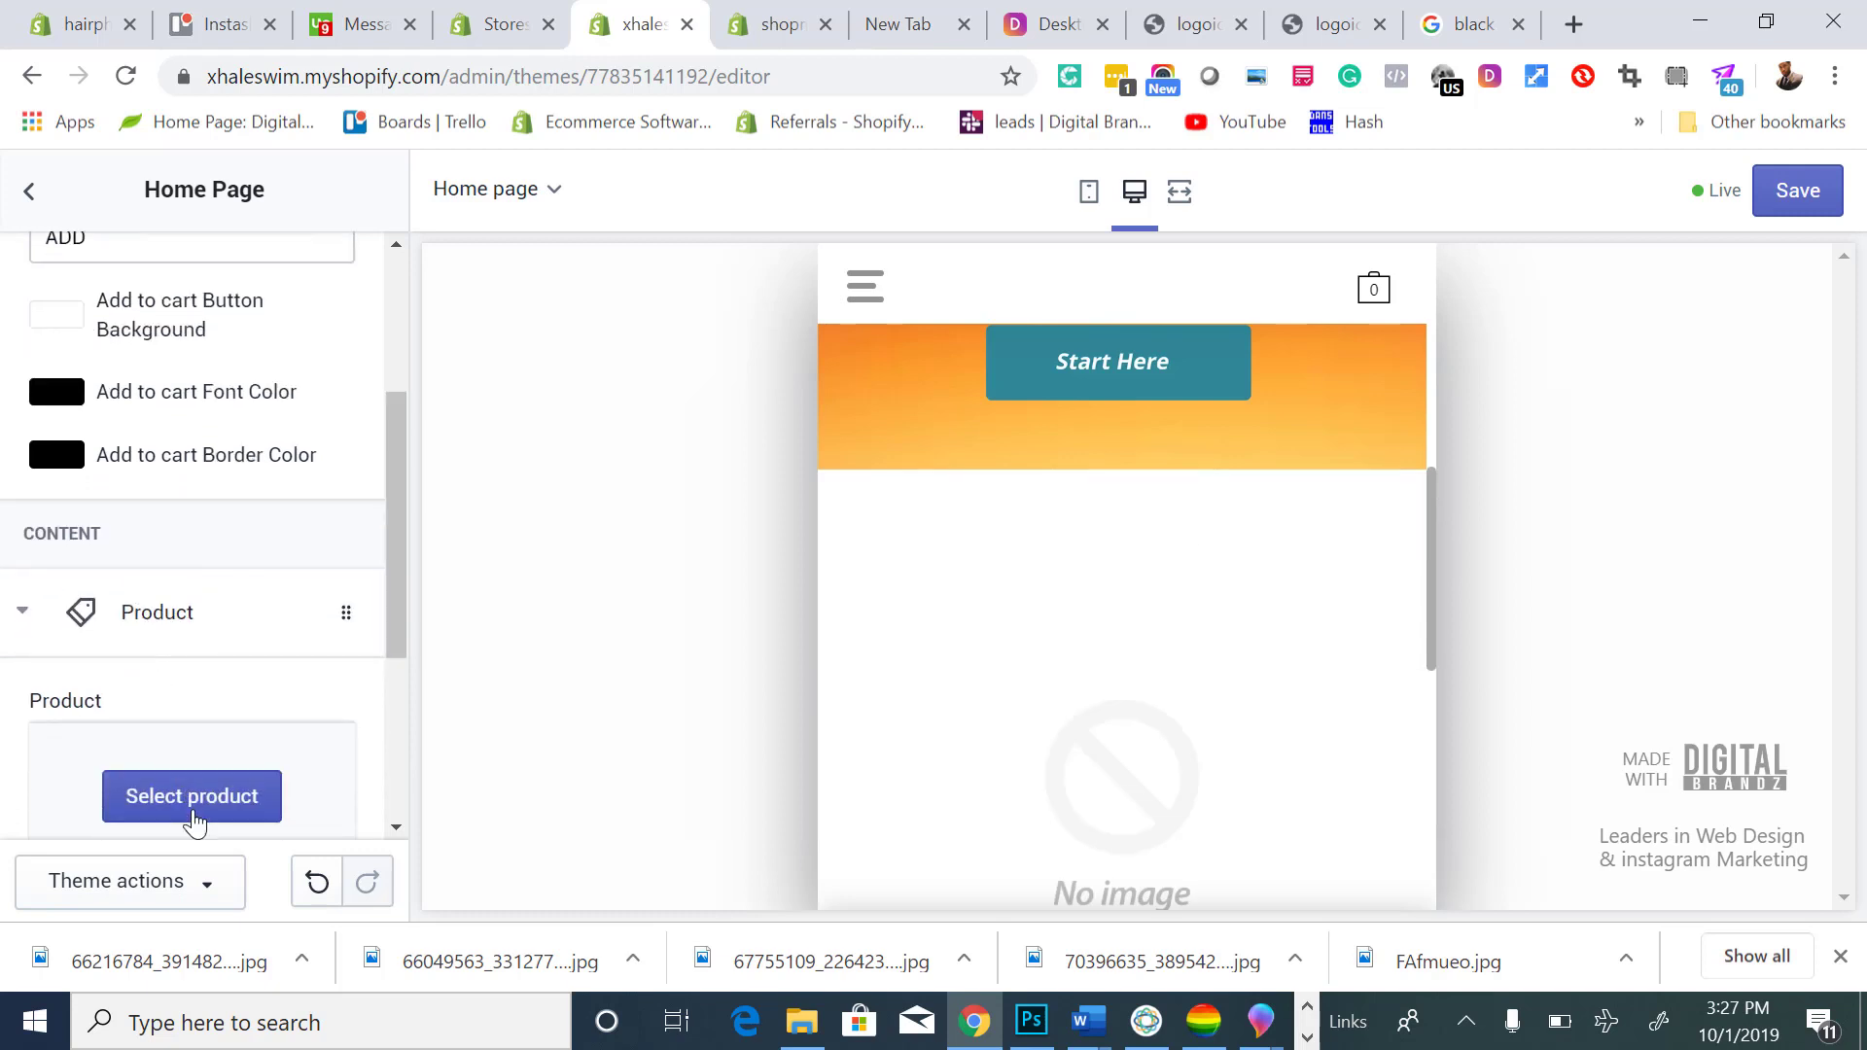
left_click(195, 822)
left_click(192, 469)
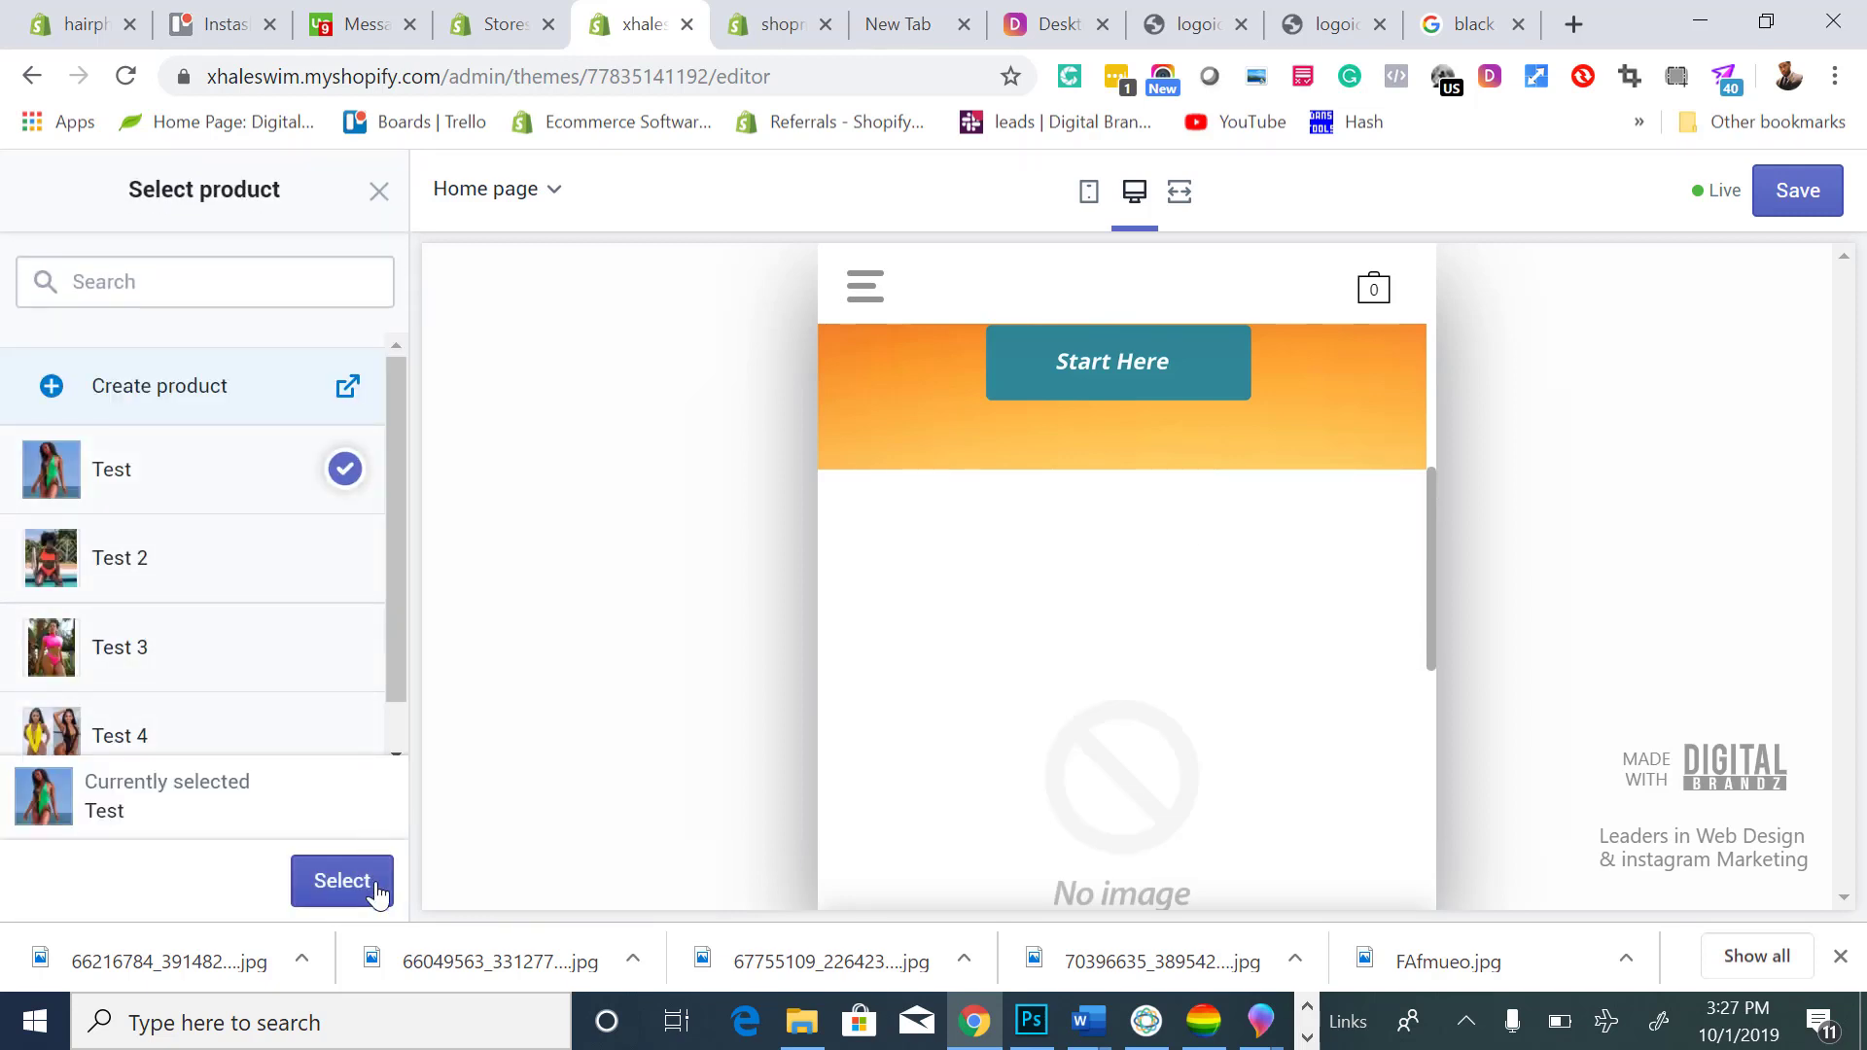
left_click(342, 881)
scroll(195, 700, "down", 4)
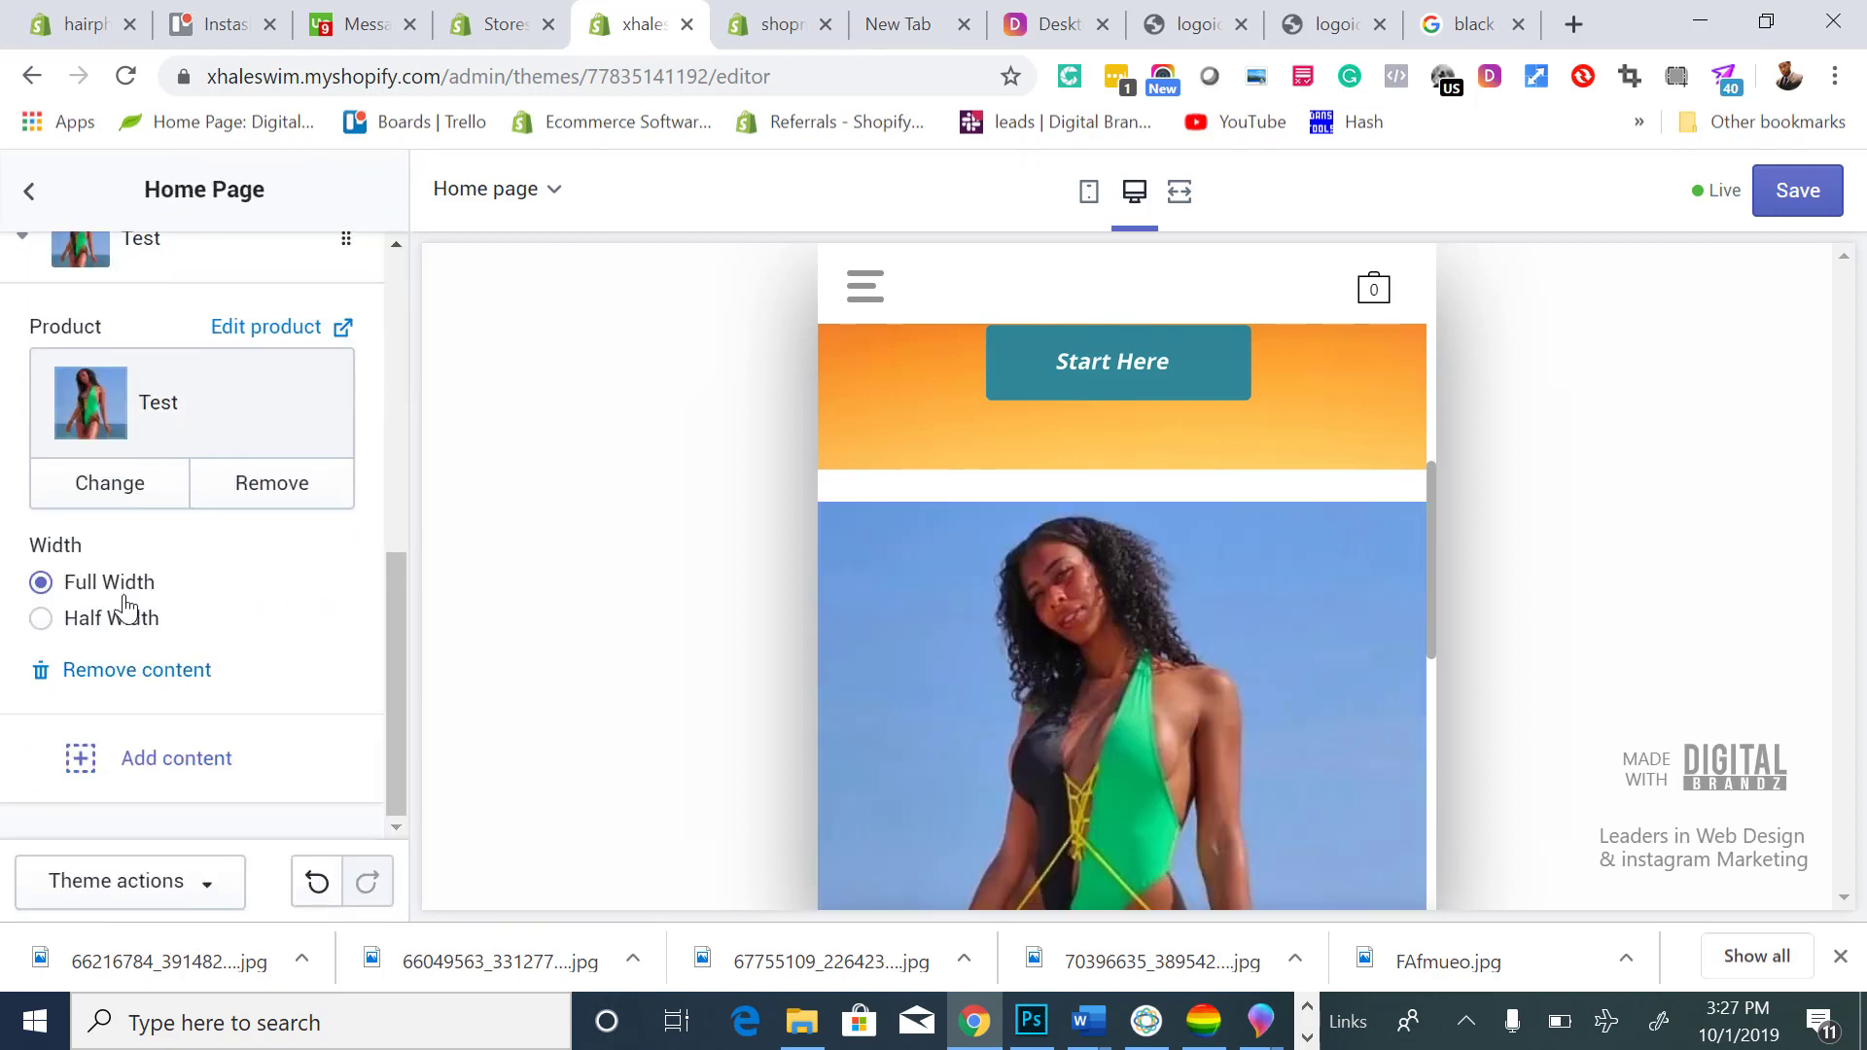
Add a second home page product block, set to half width and showing Test 2.
left_click(181, 767)
left_click(95, 522)
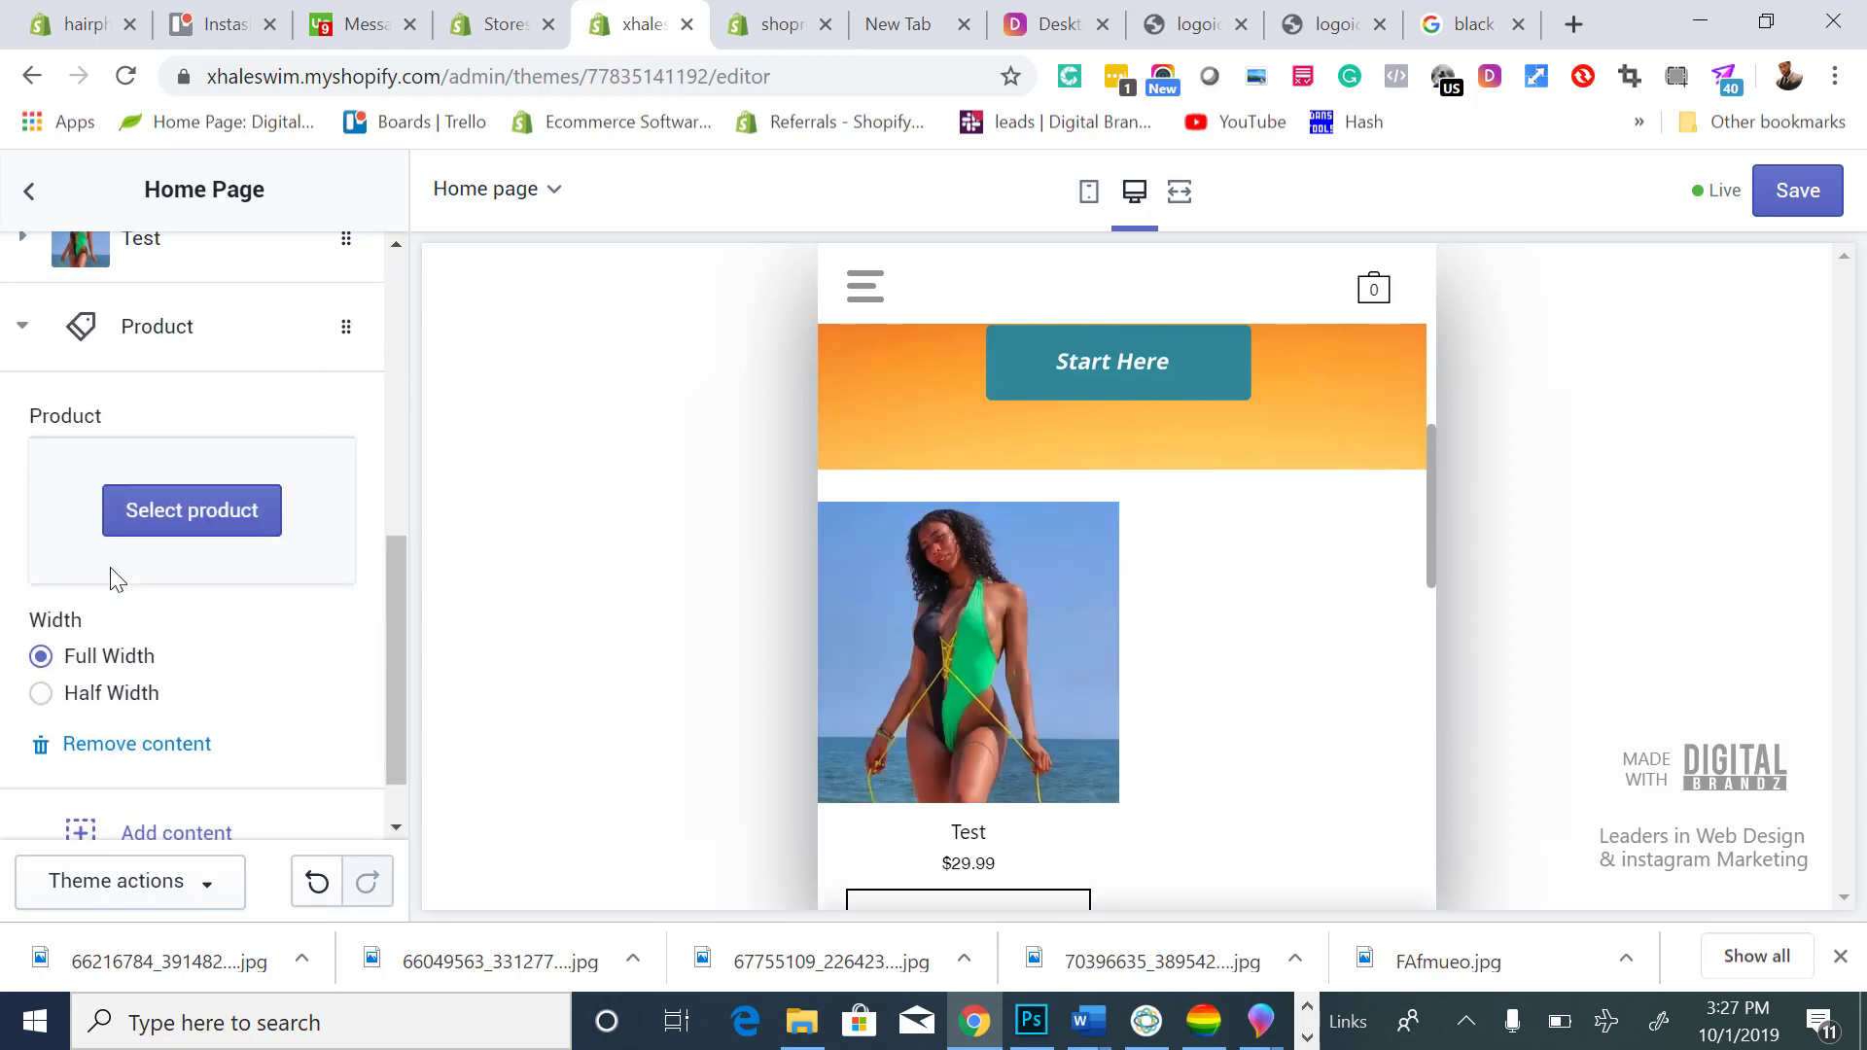
left_click(210, 535)
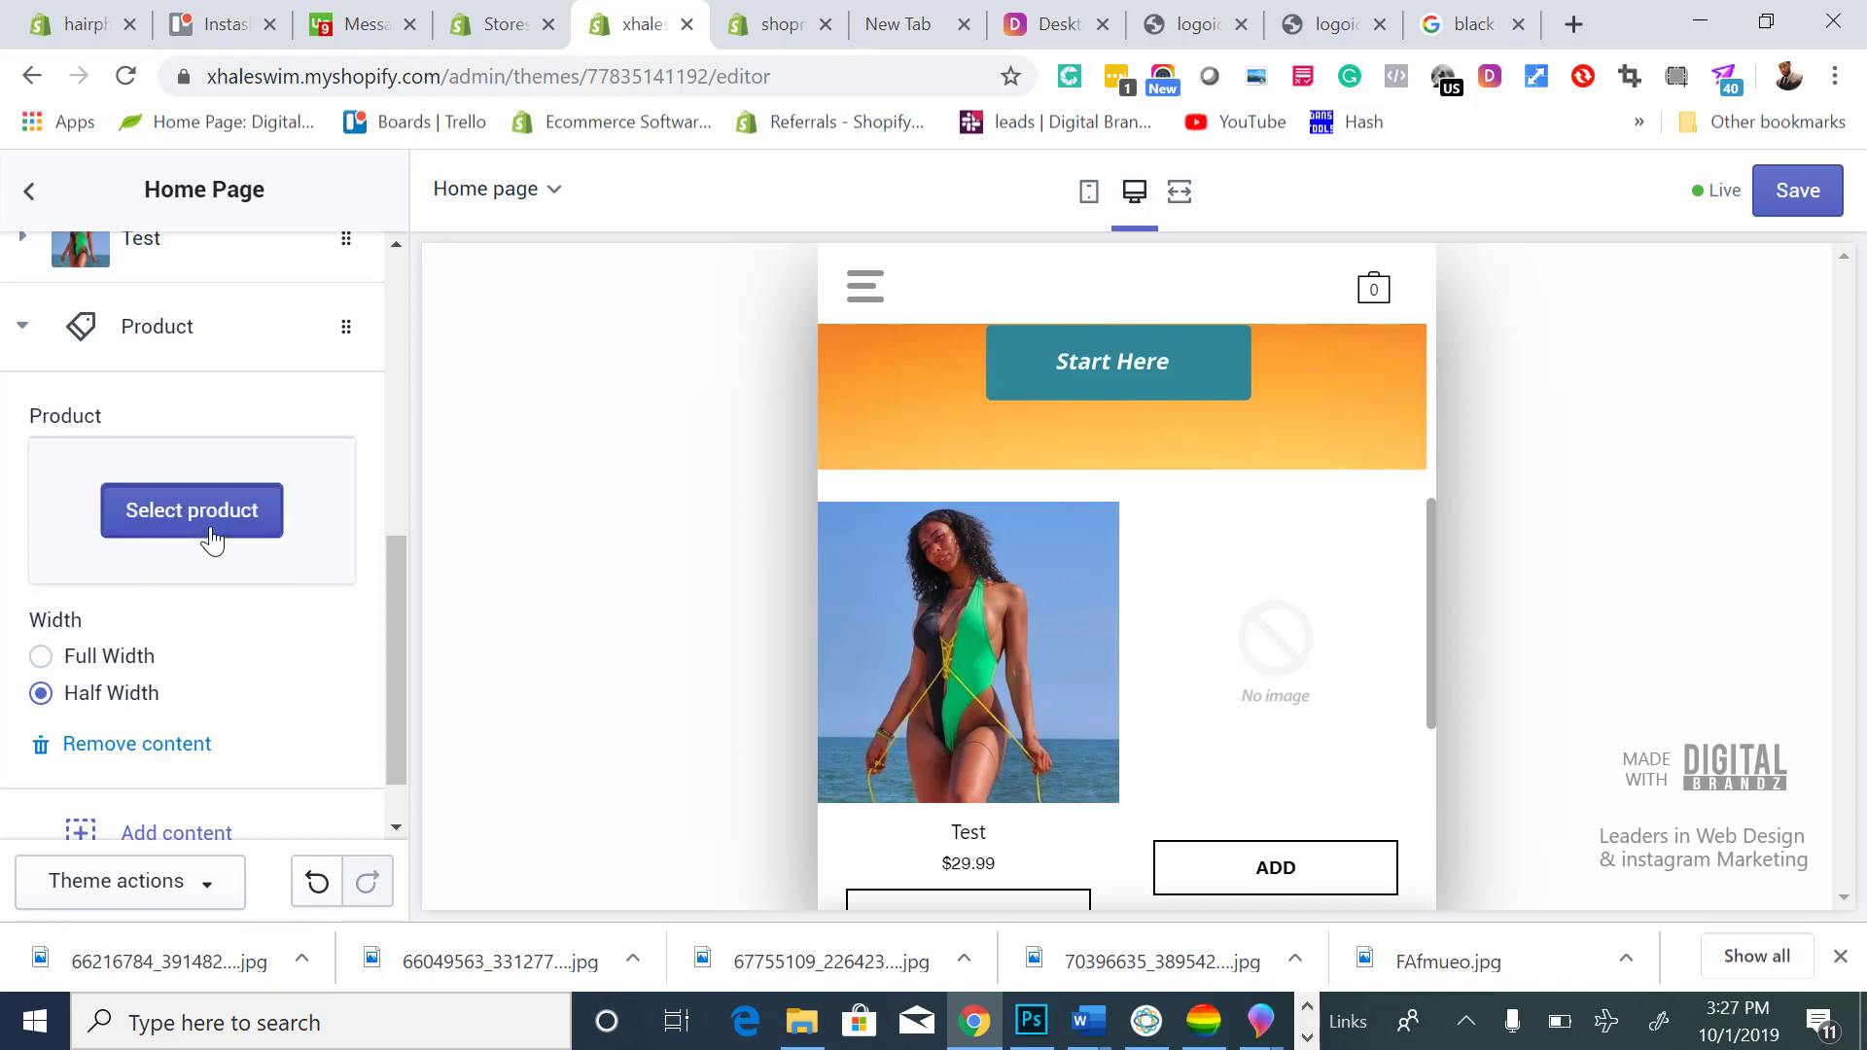
left_click(185, 572)
left_click(313, 860)
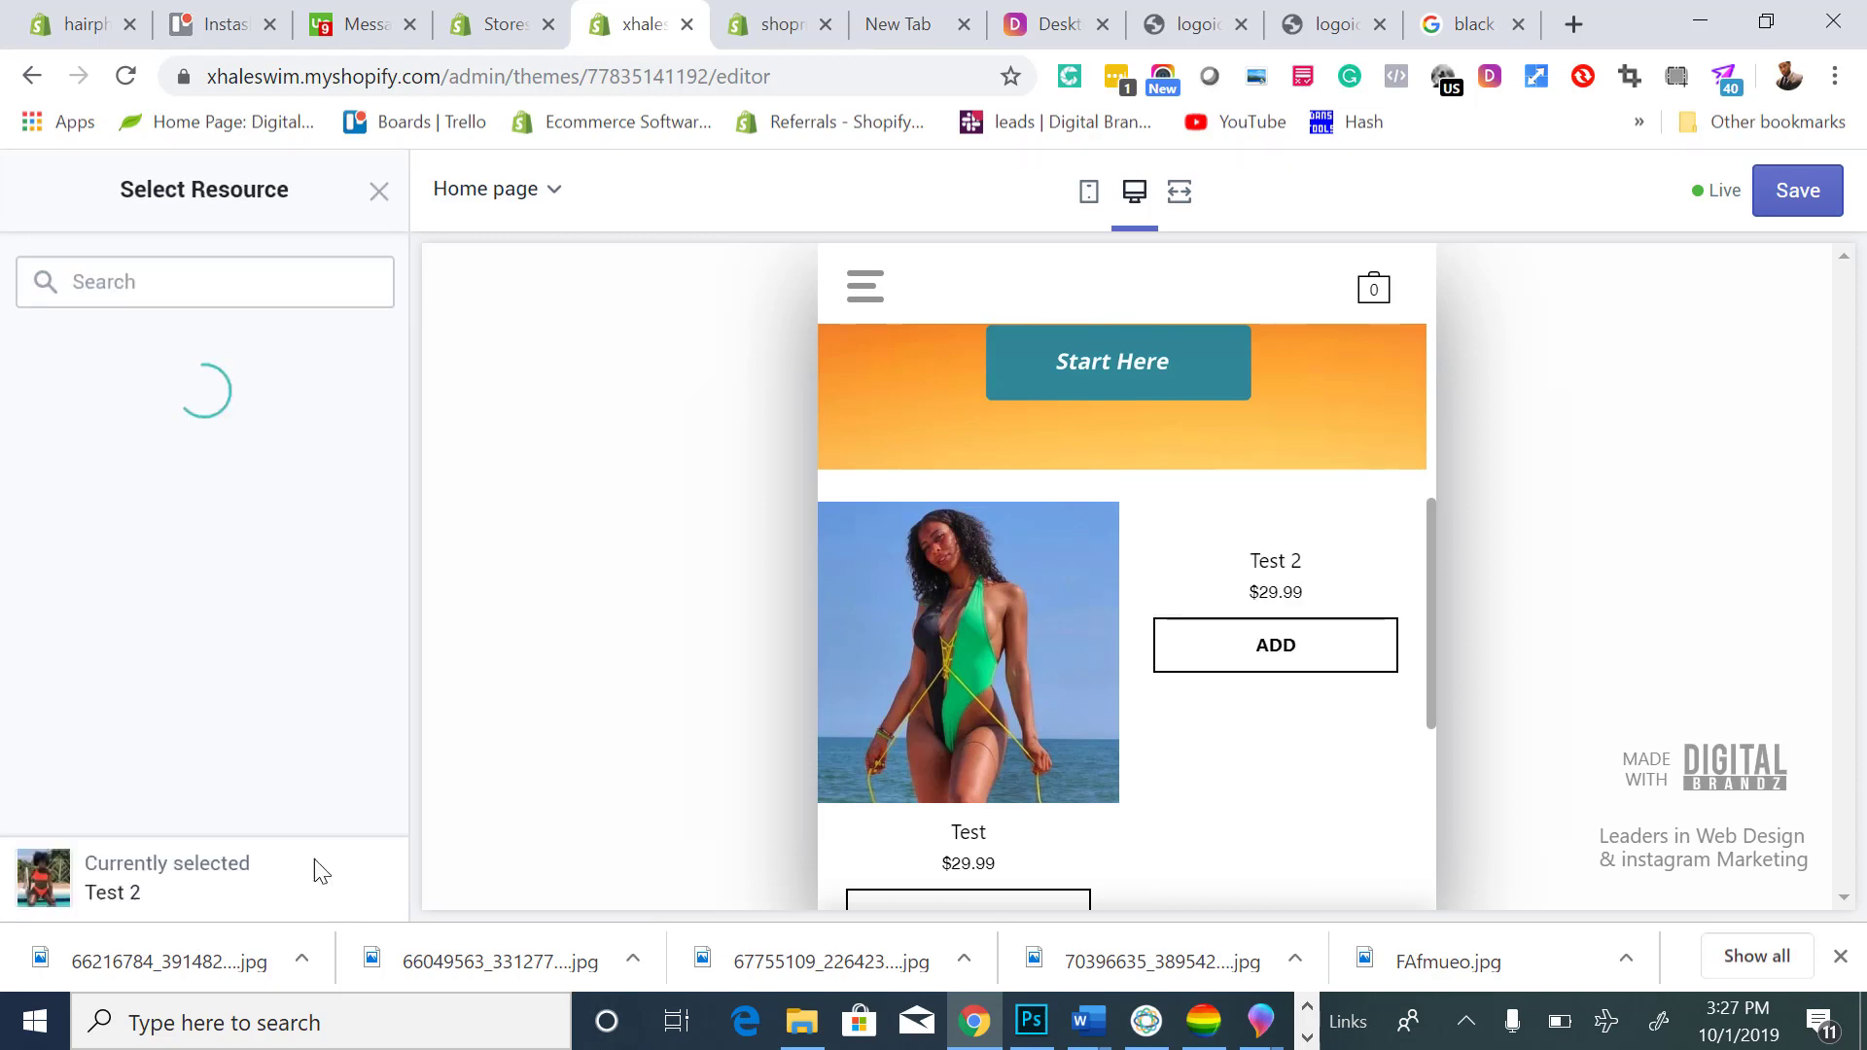
Add a third product block to the home page, set to half width and showing Test 3.
scroll(253, 759, "down", 1)
left_click(202, 757)
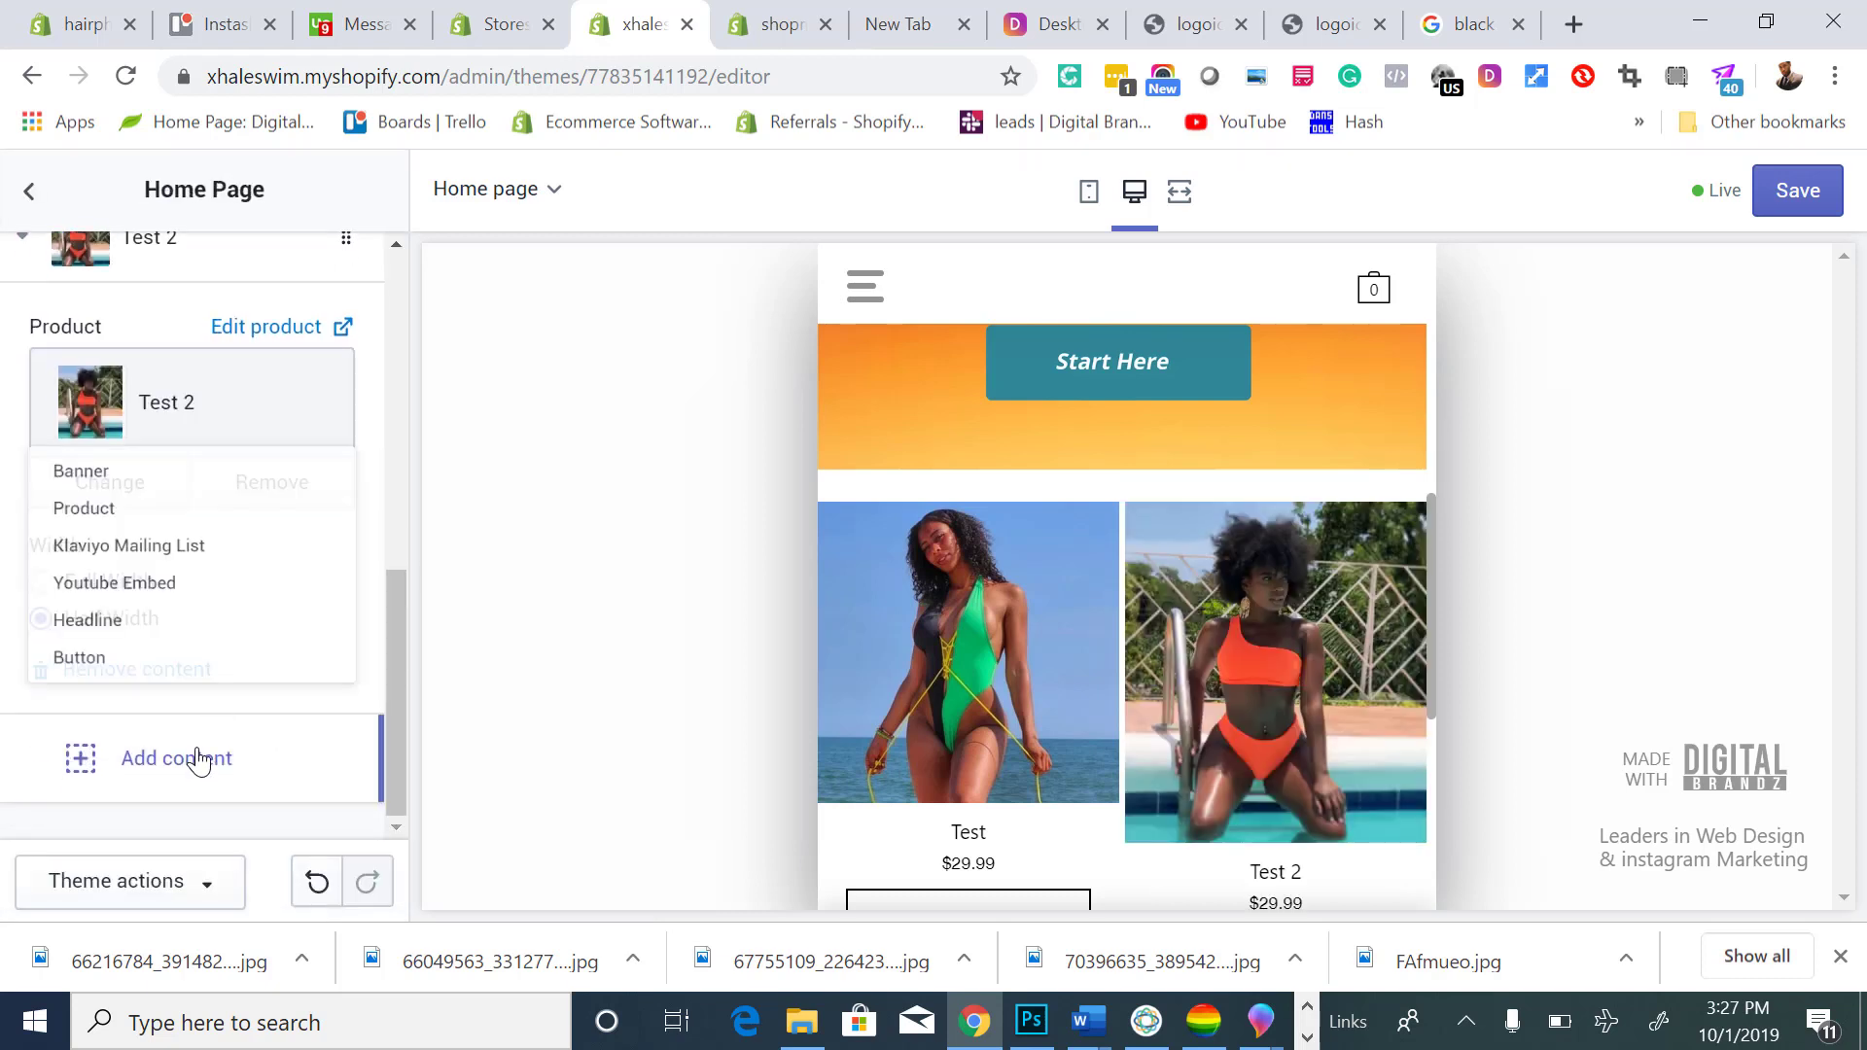
left_click(66, 501)
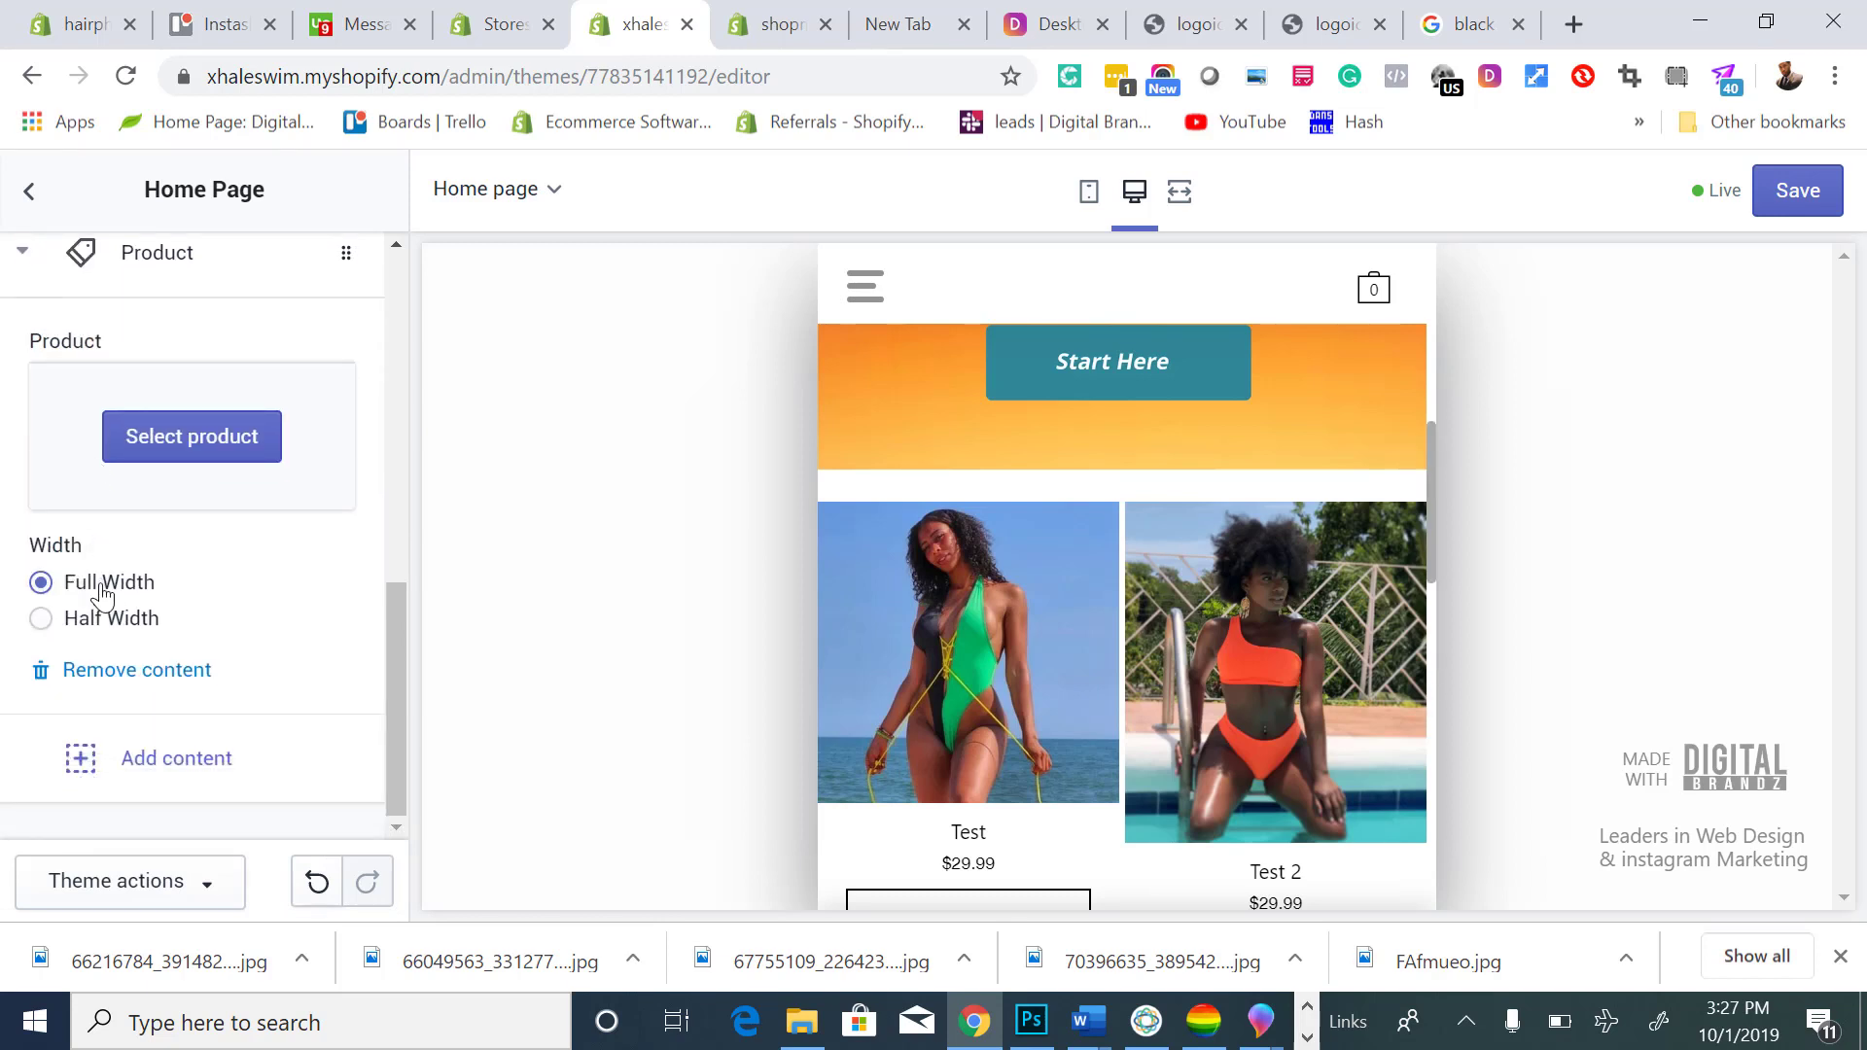
left_click(103, 627)
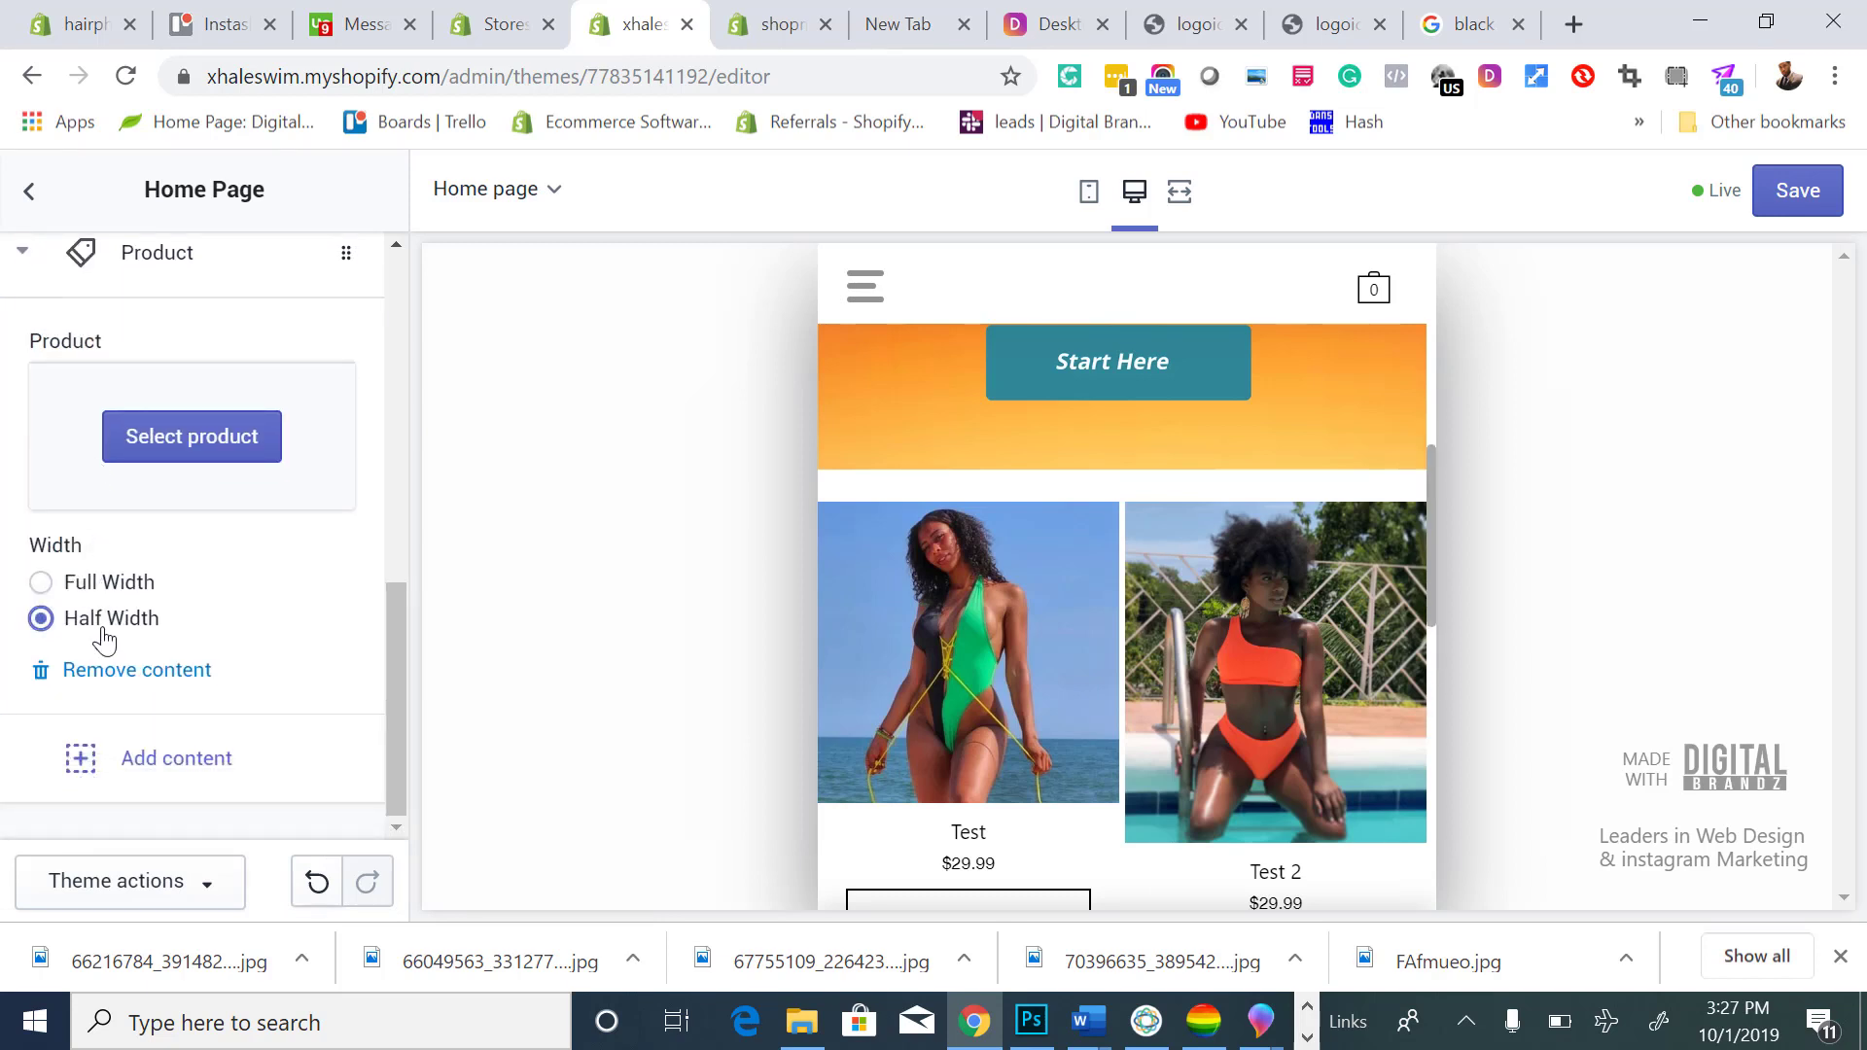
left_click(206, 477)
left_click(149, 642)
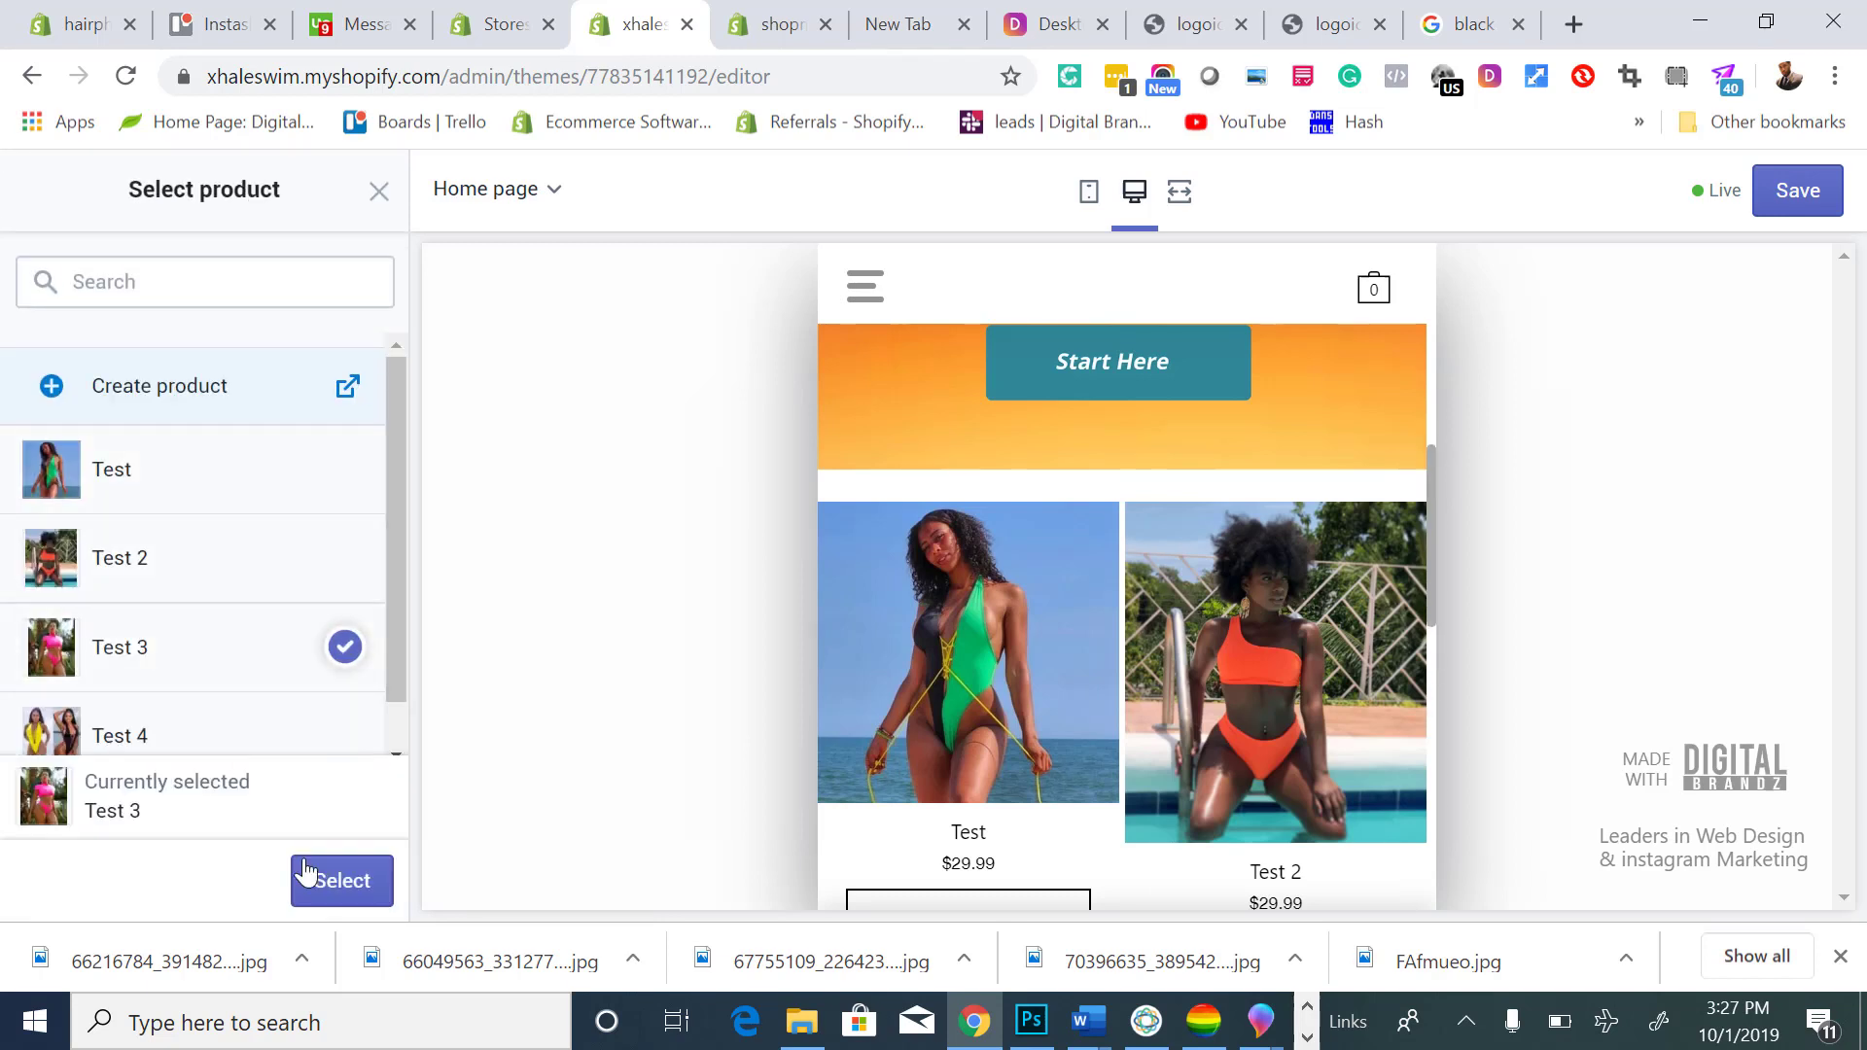
left_click(304, 879)
Add a fourth product block to the home page, set to half width and showing Test 4.
left_click(151, 778)
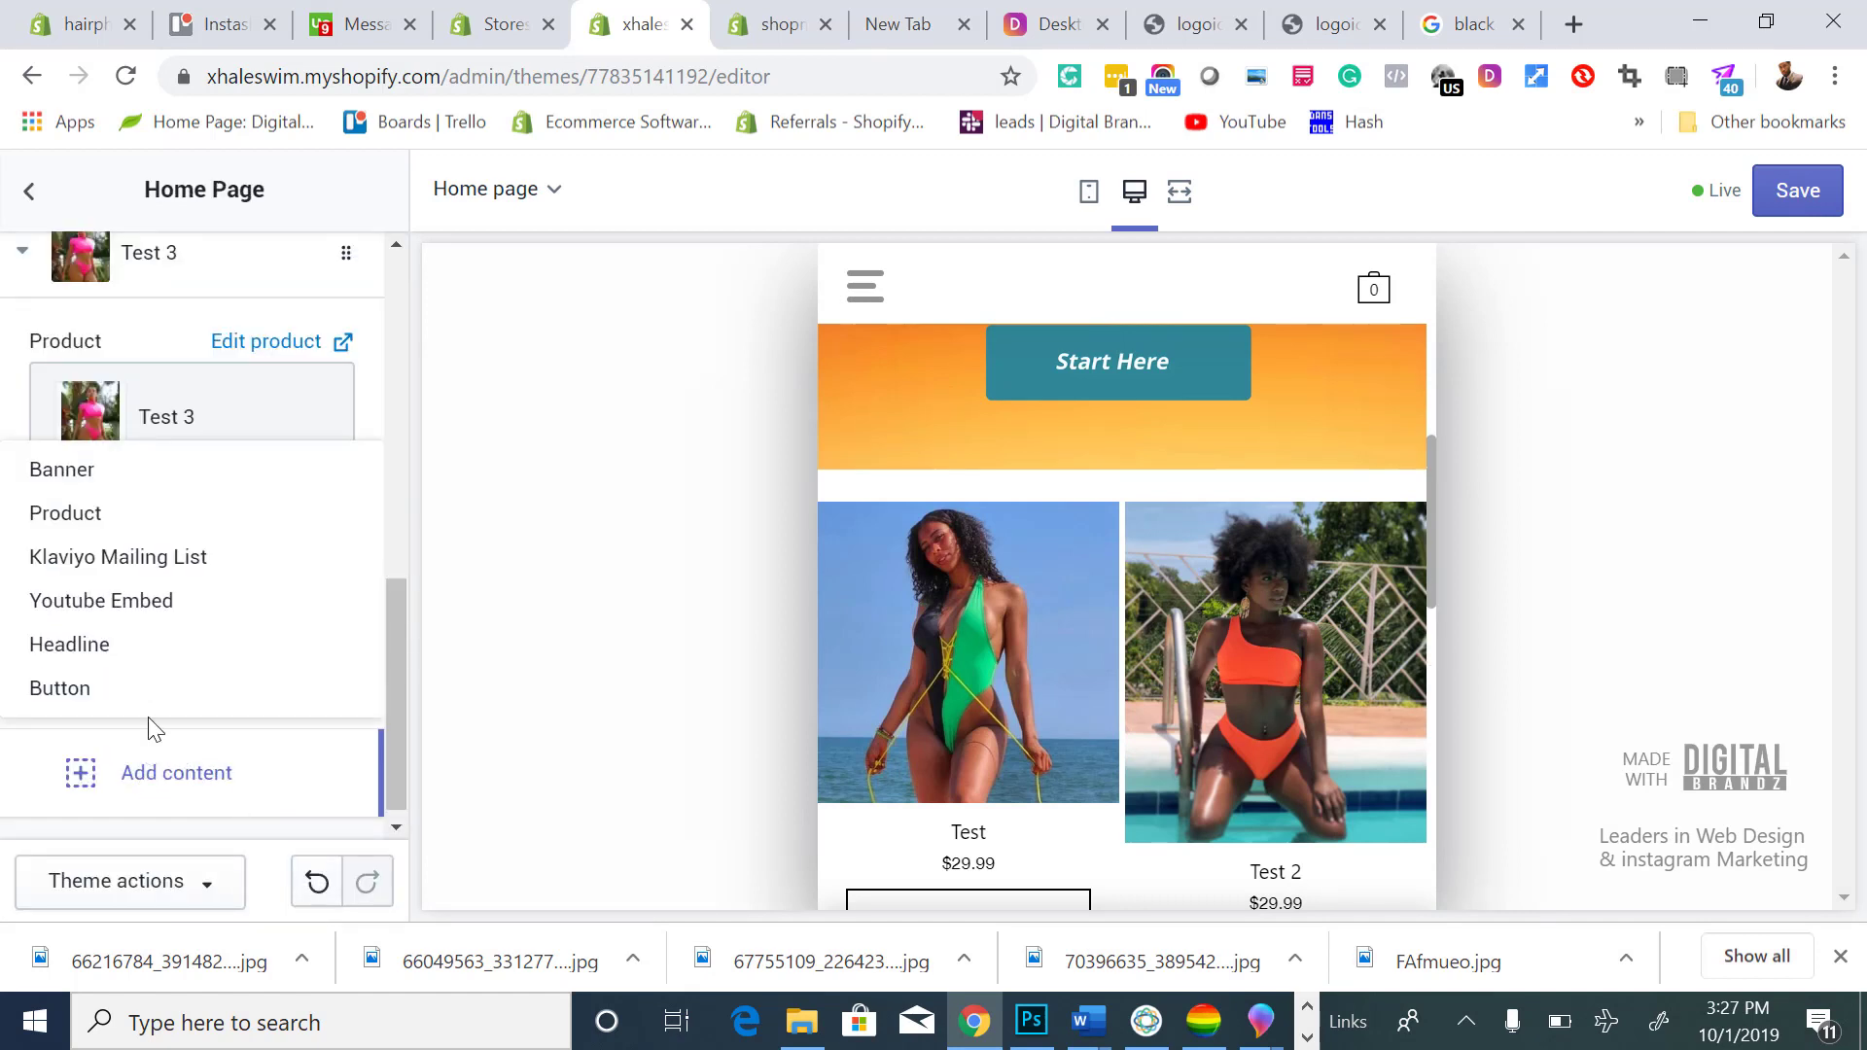
left_click(106, 525)
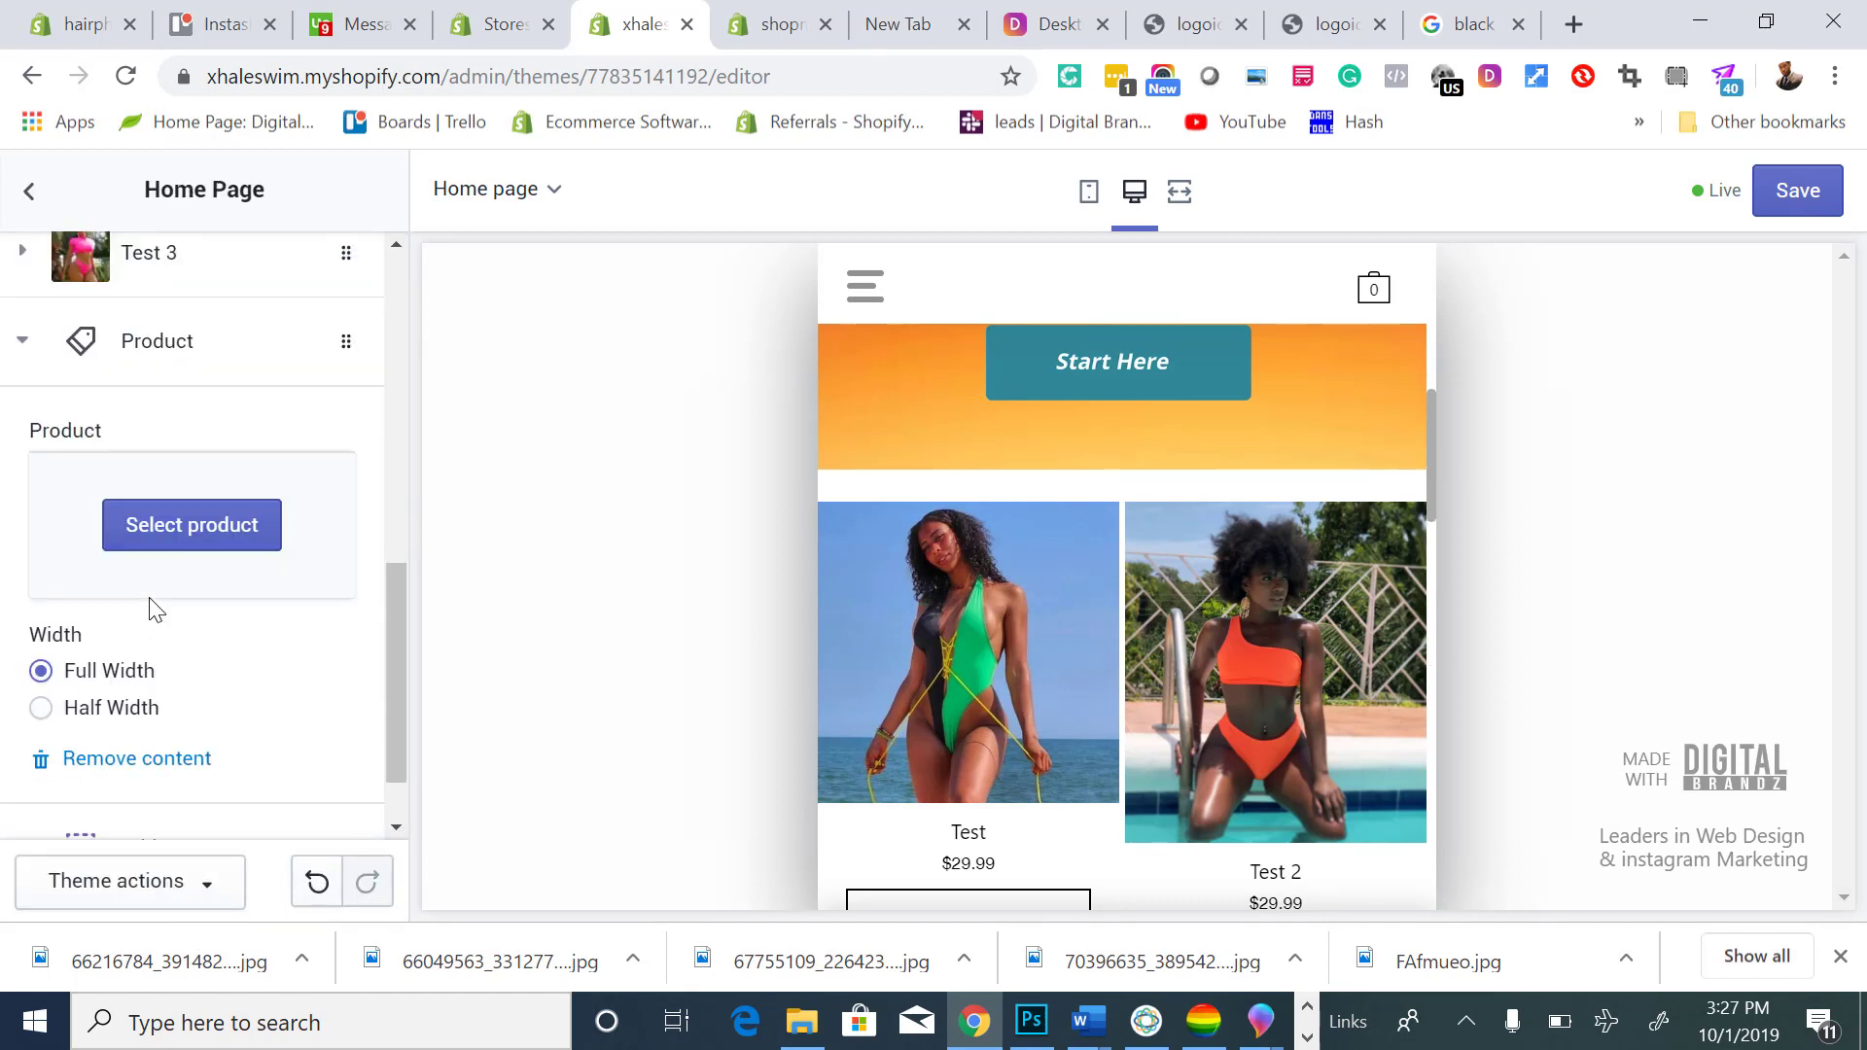
left_click(101, 704)
left_click(196, 534)
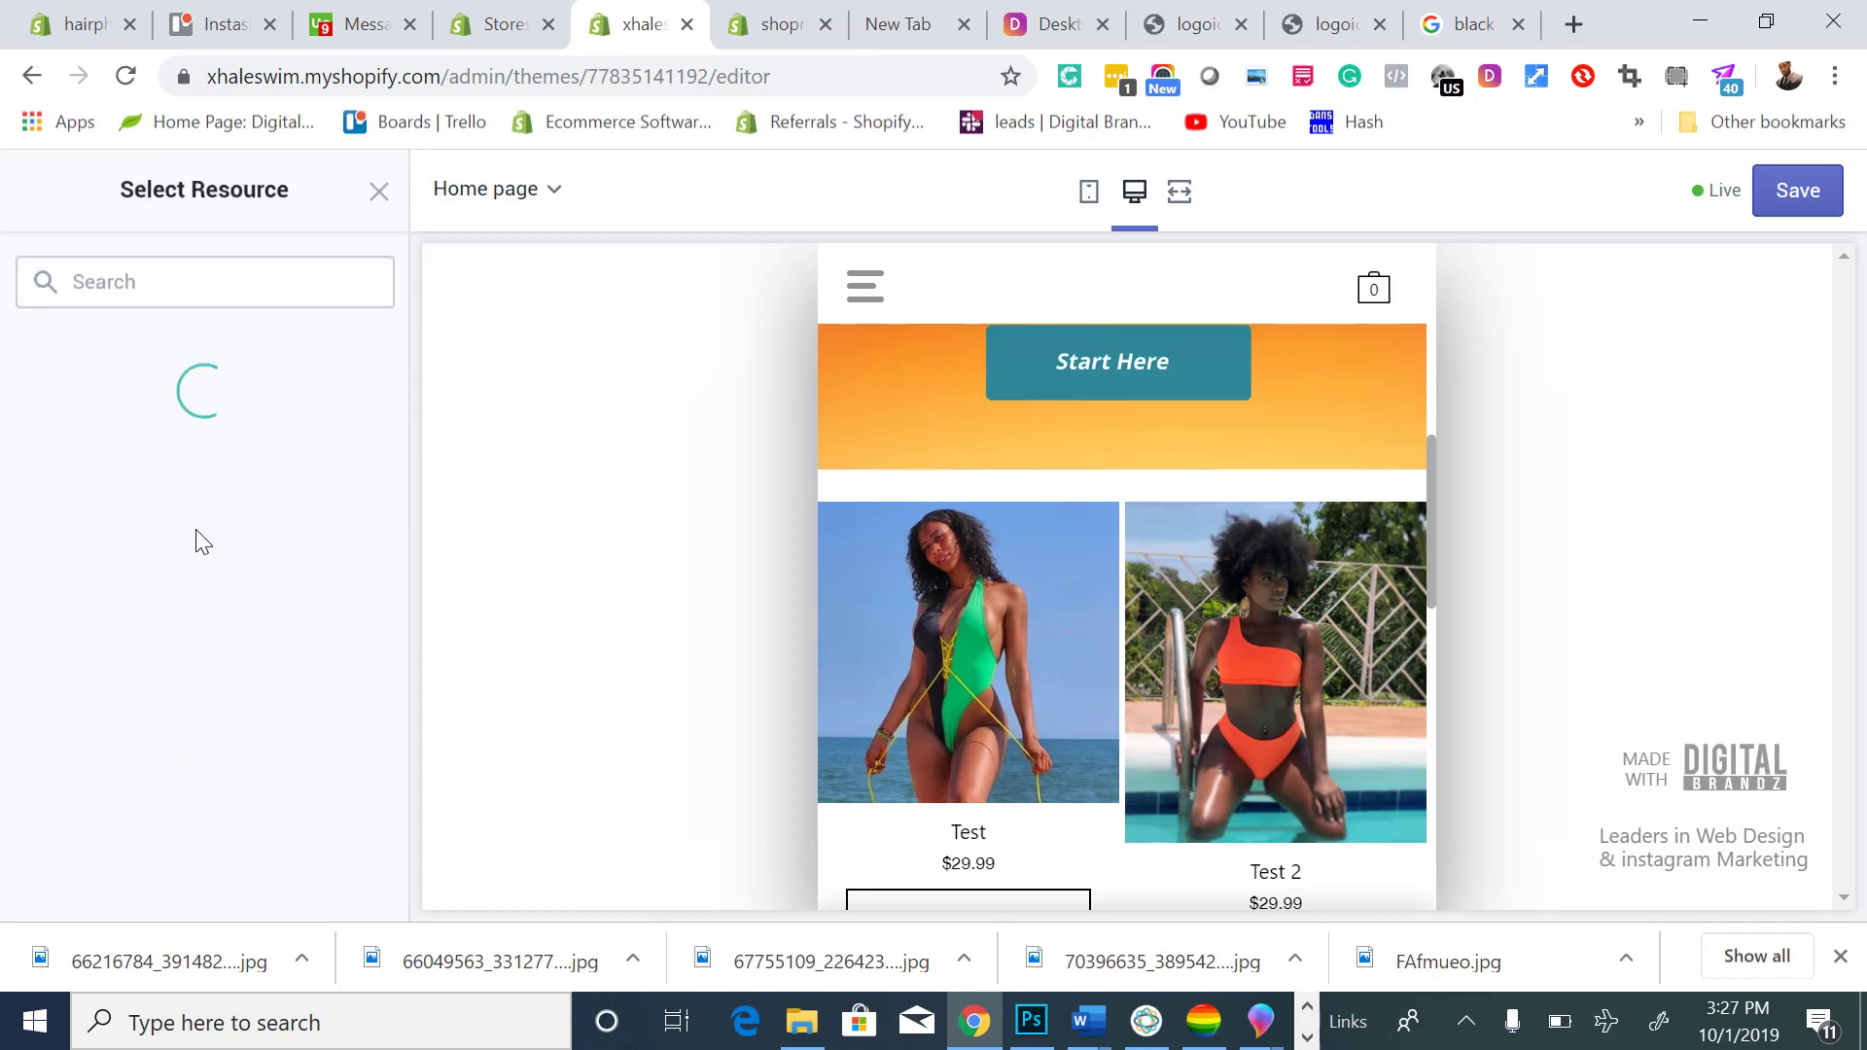
left_click(148, 743)
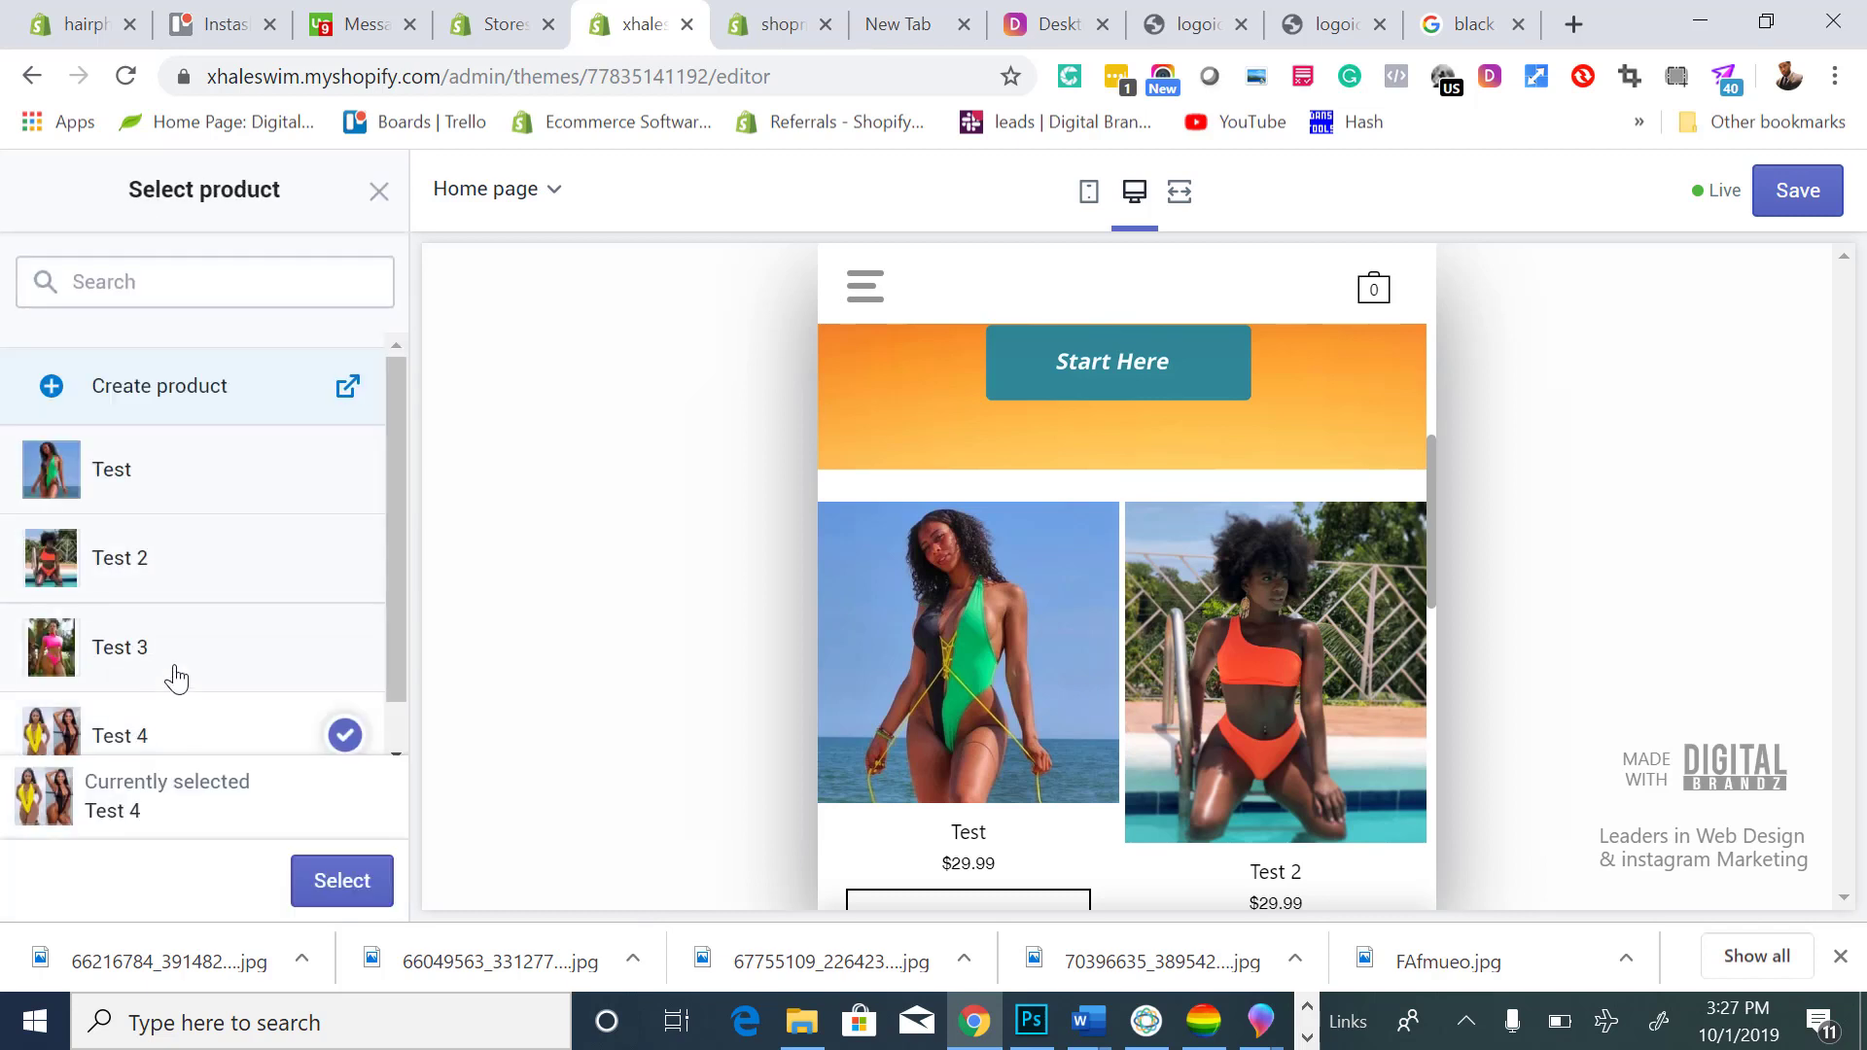
left_click(332, 881)
scroll(70, 504, "up", 2)
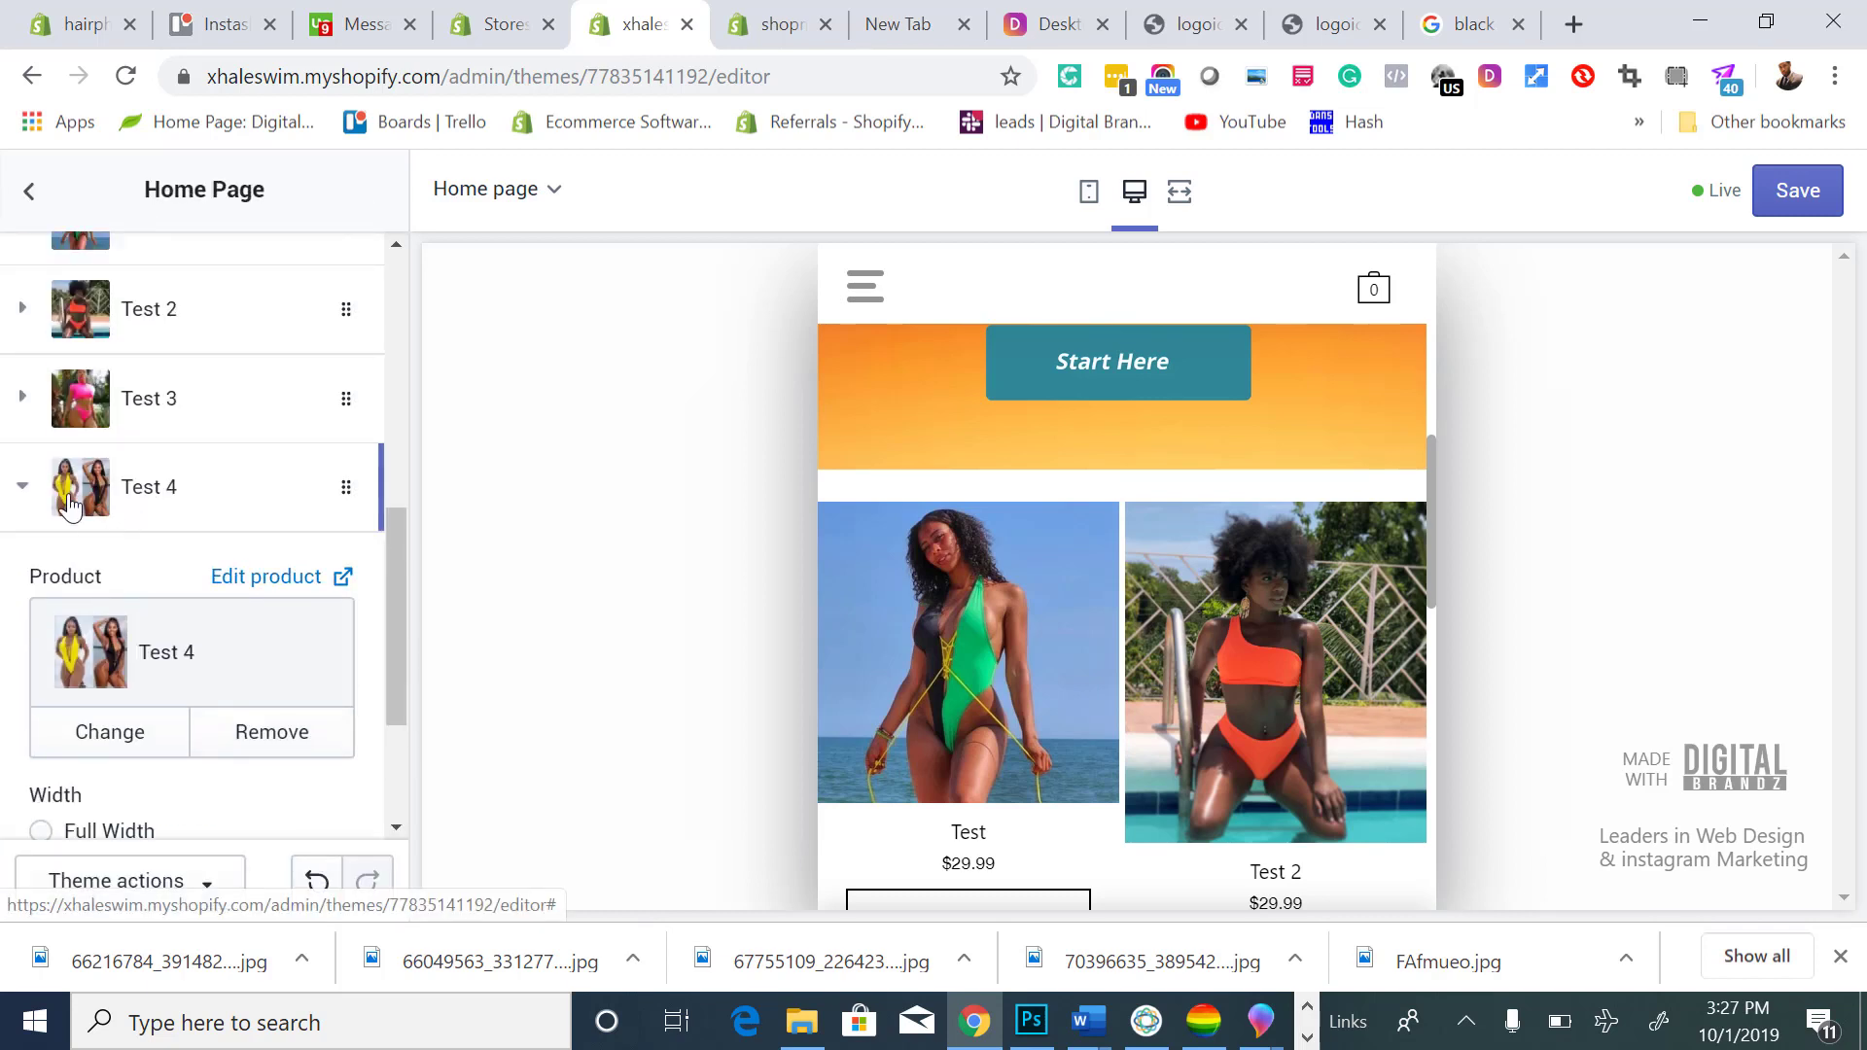
left_click(29, 488)
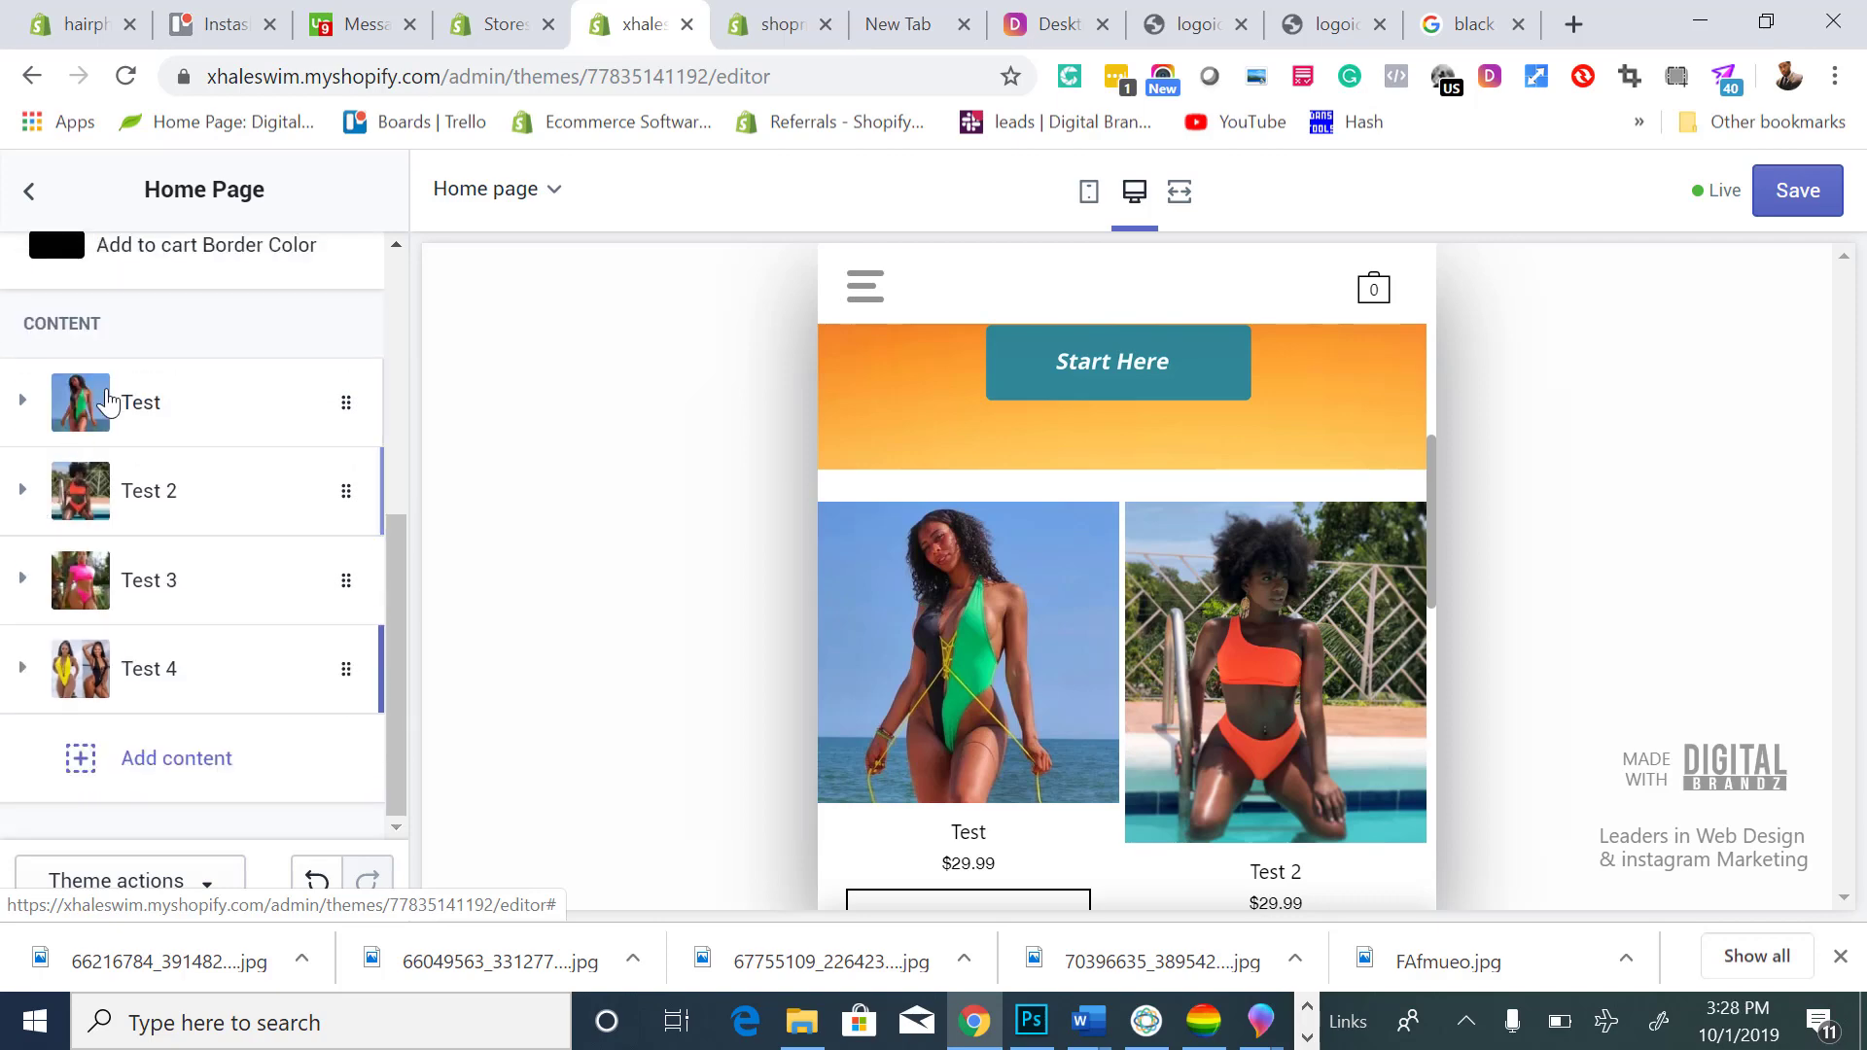
Examine how the four half-width product blocks line up in the home page preview.
scroll(1220, 645, "down", 6)
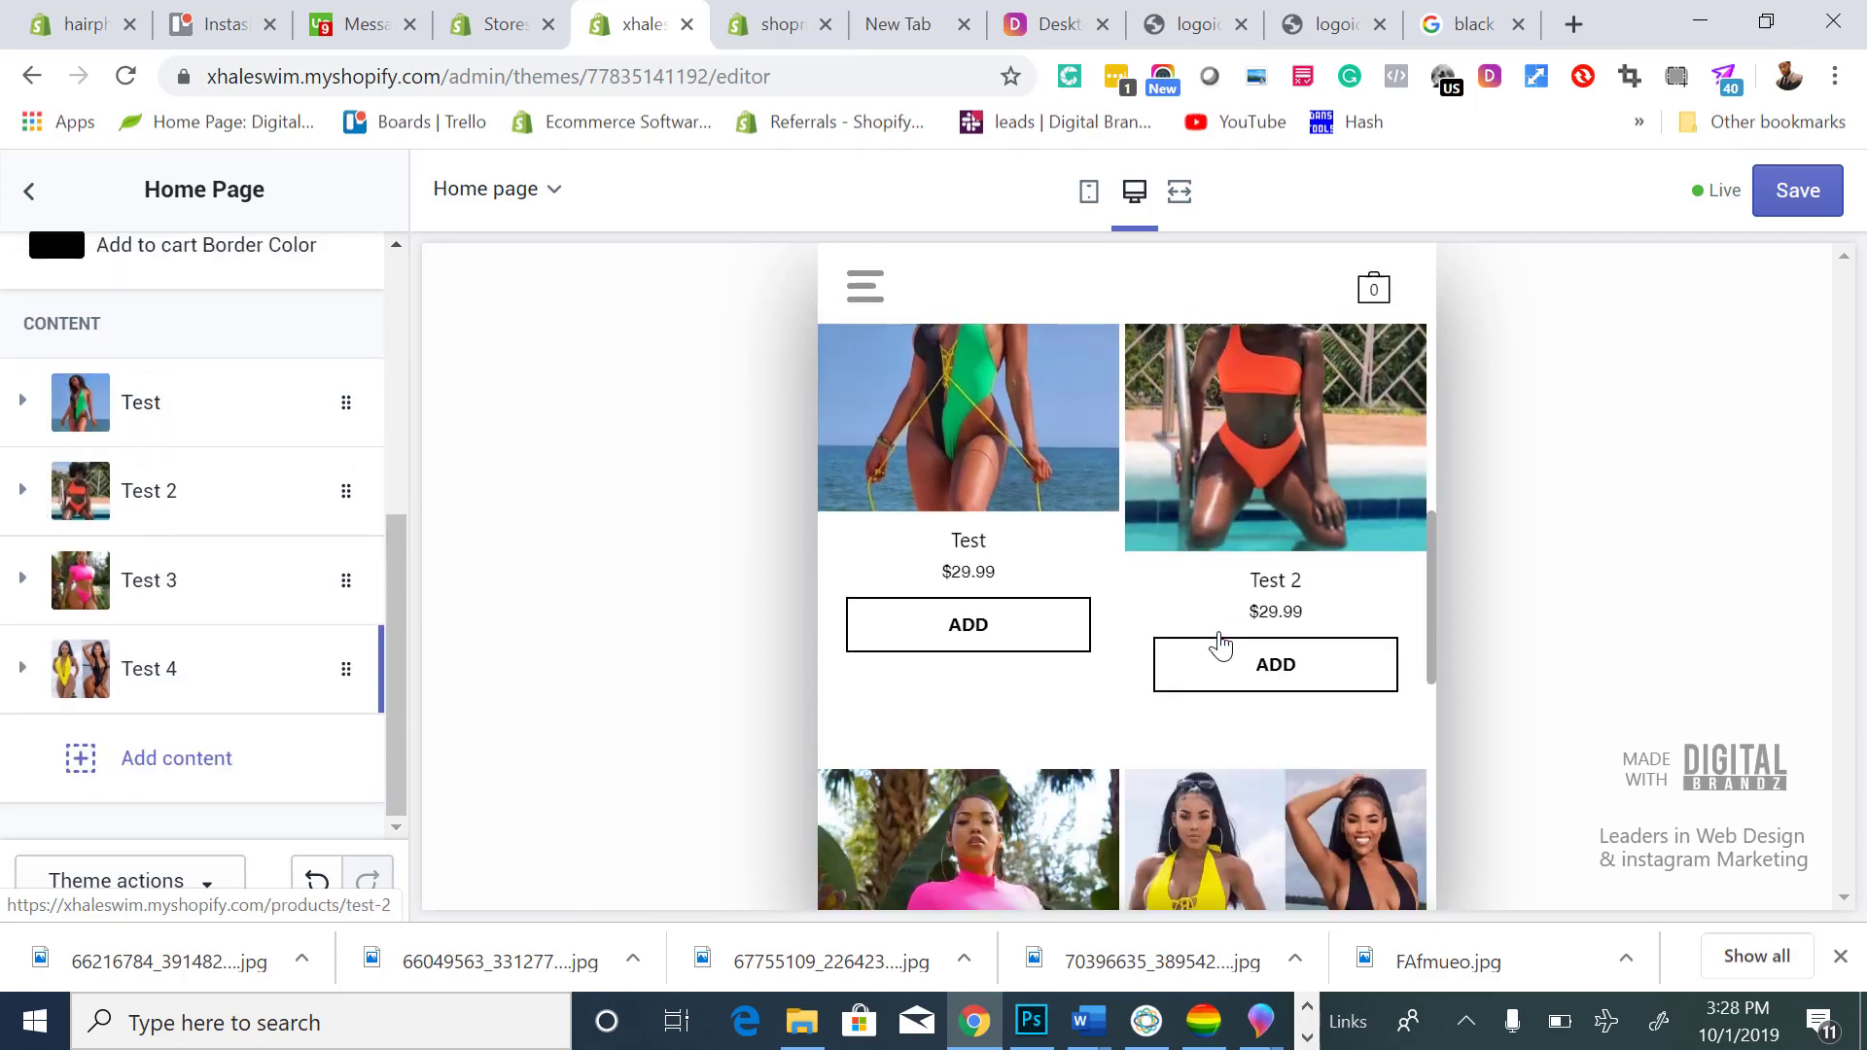
scroll(1221, 645, "up", 4)
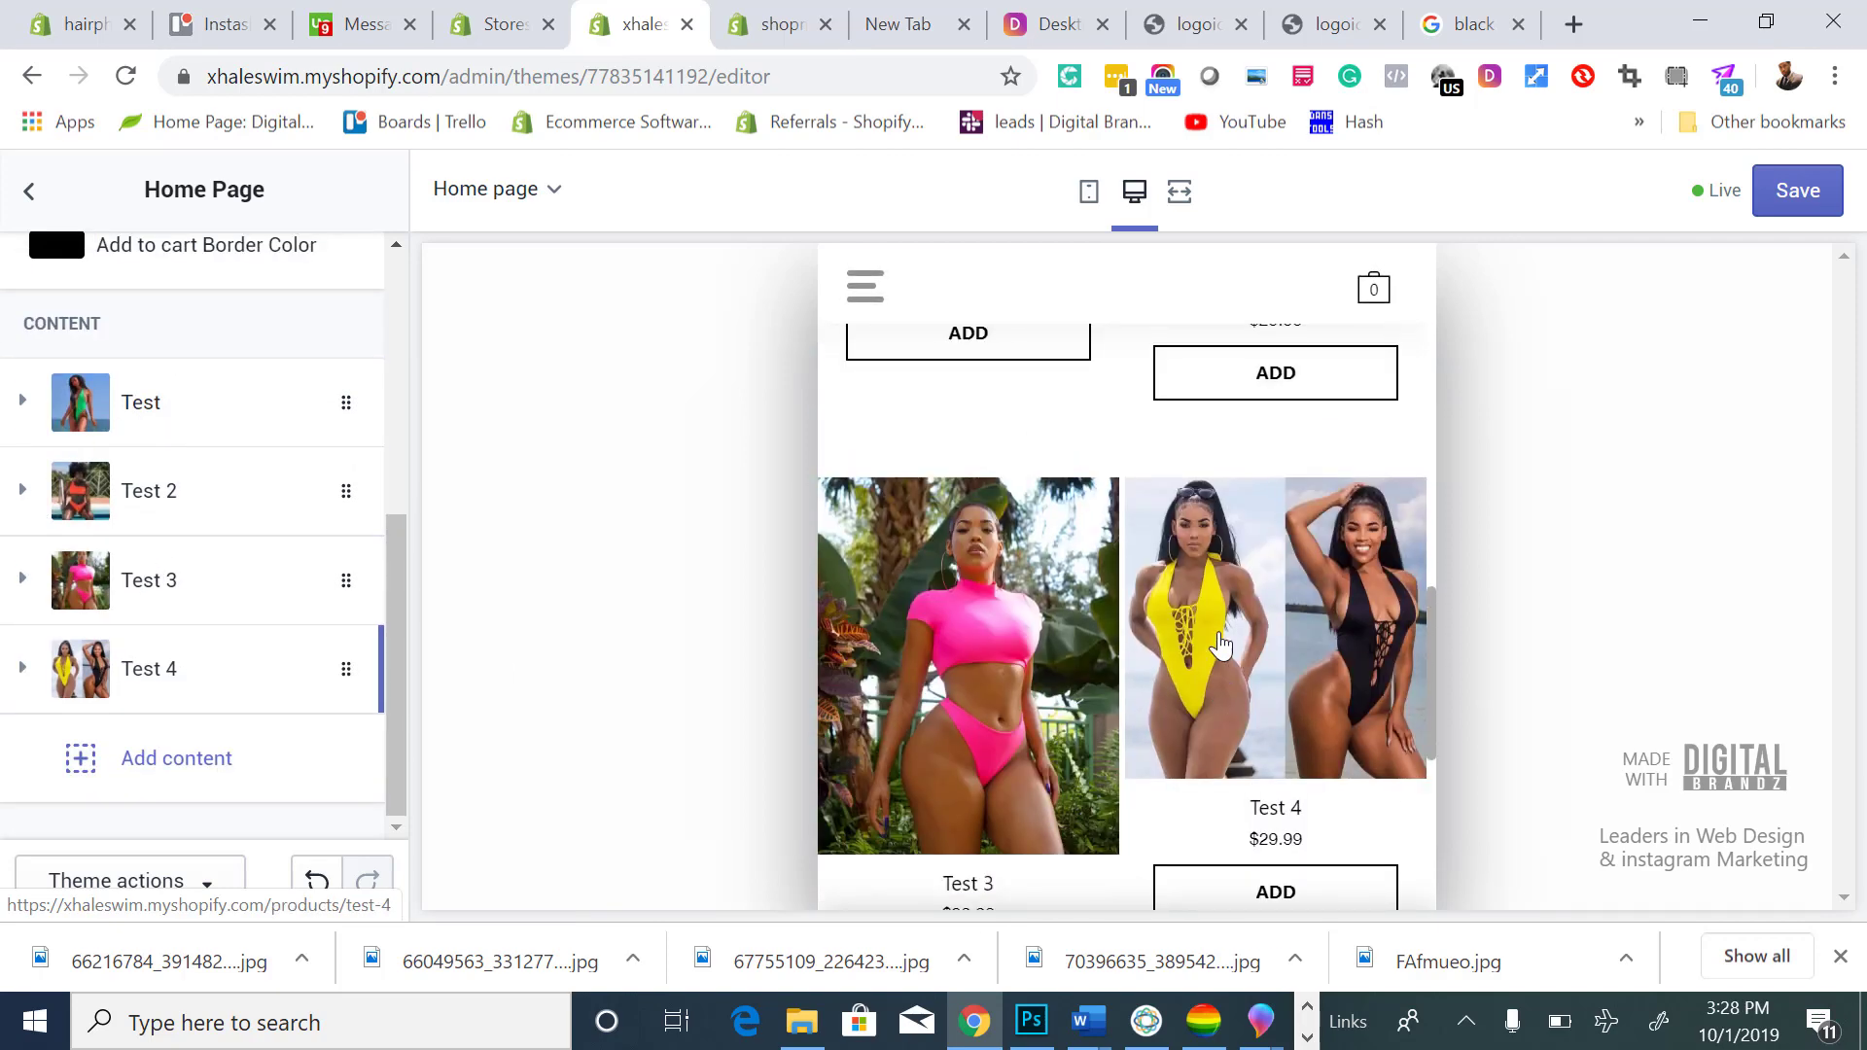
scroll(1221, 645, "down", 3)
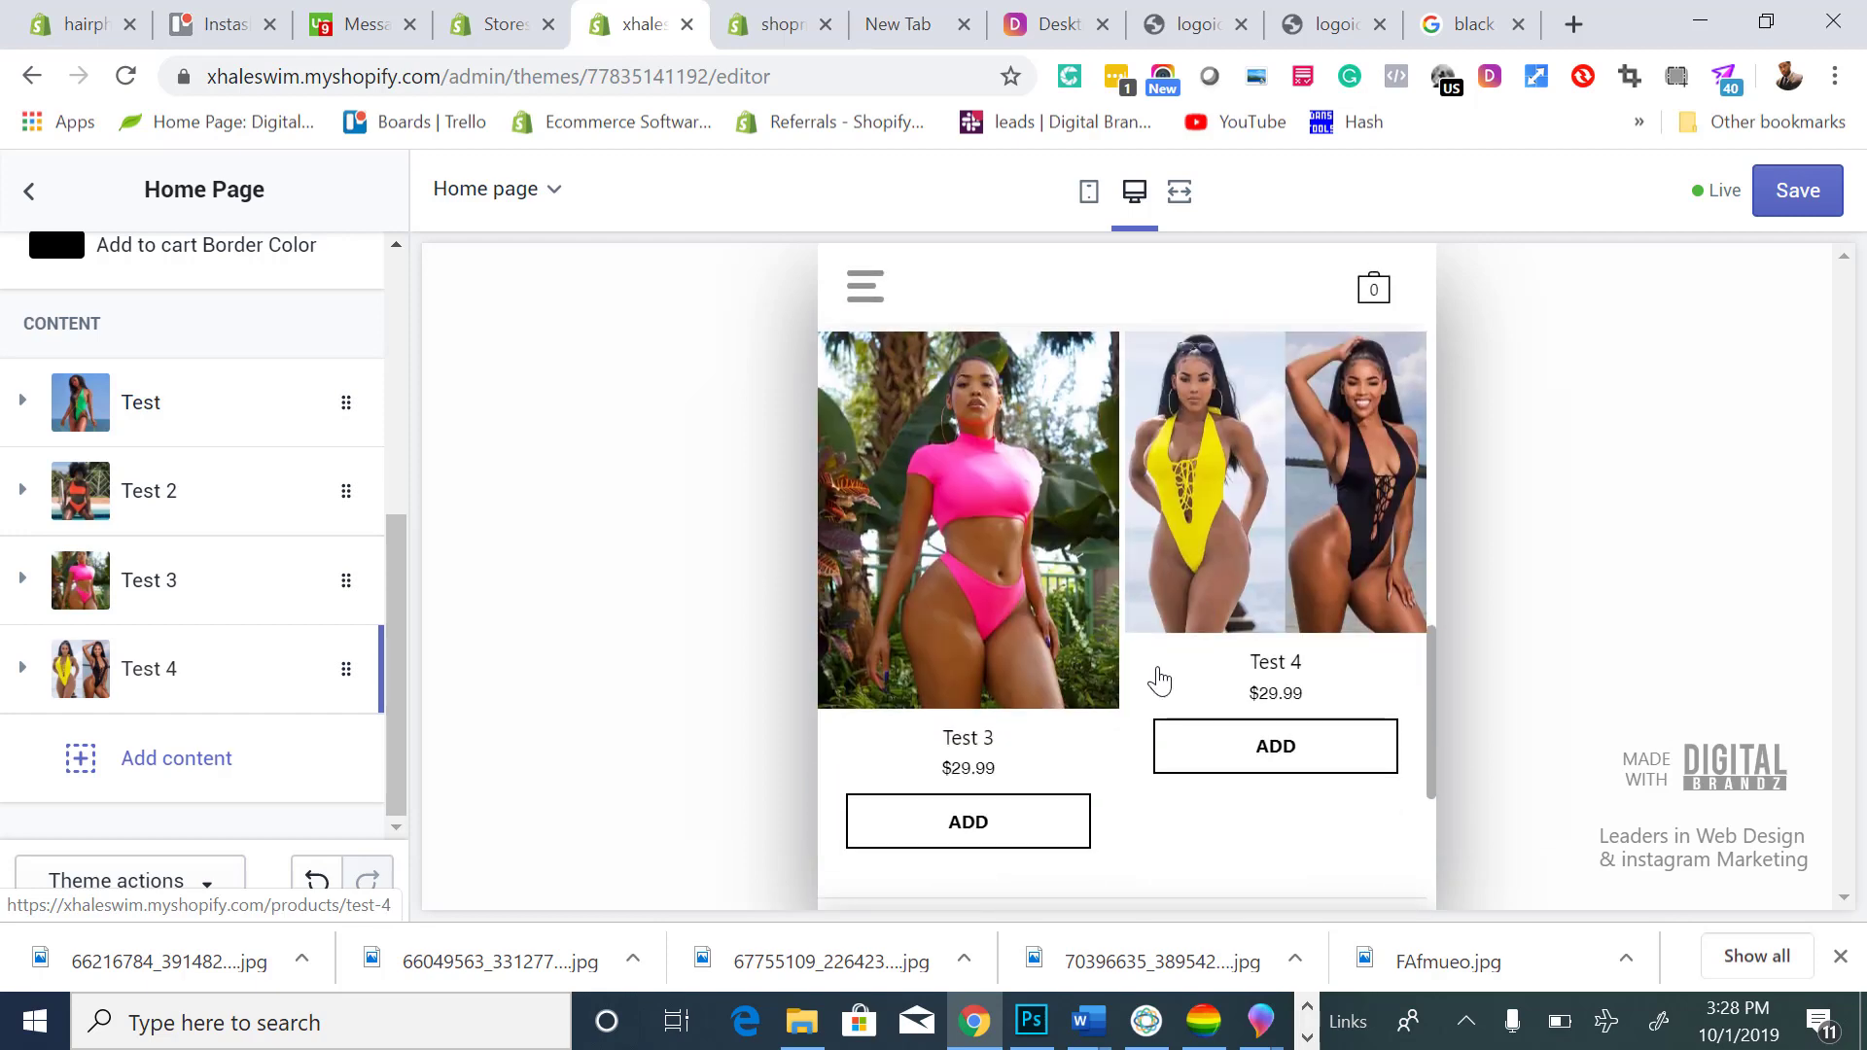
scroll(1159, 676, "up", 4)
scroll(1198, 627, "down", 3)
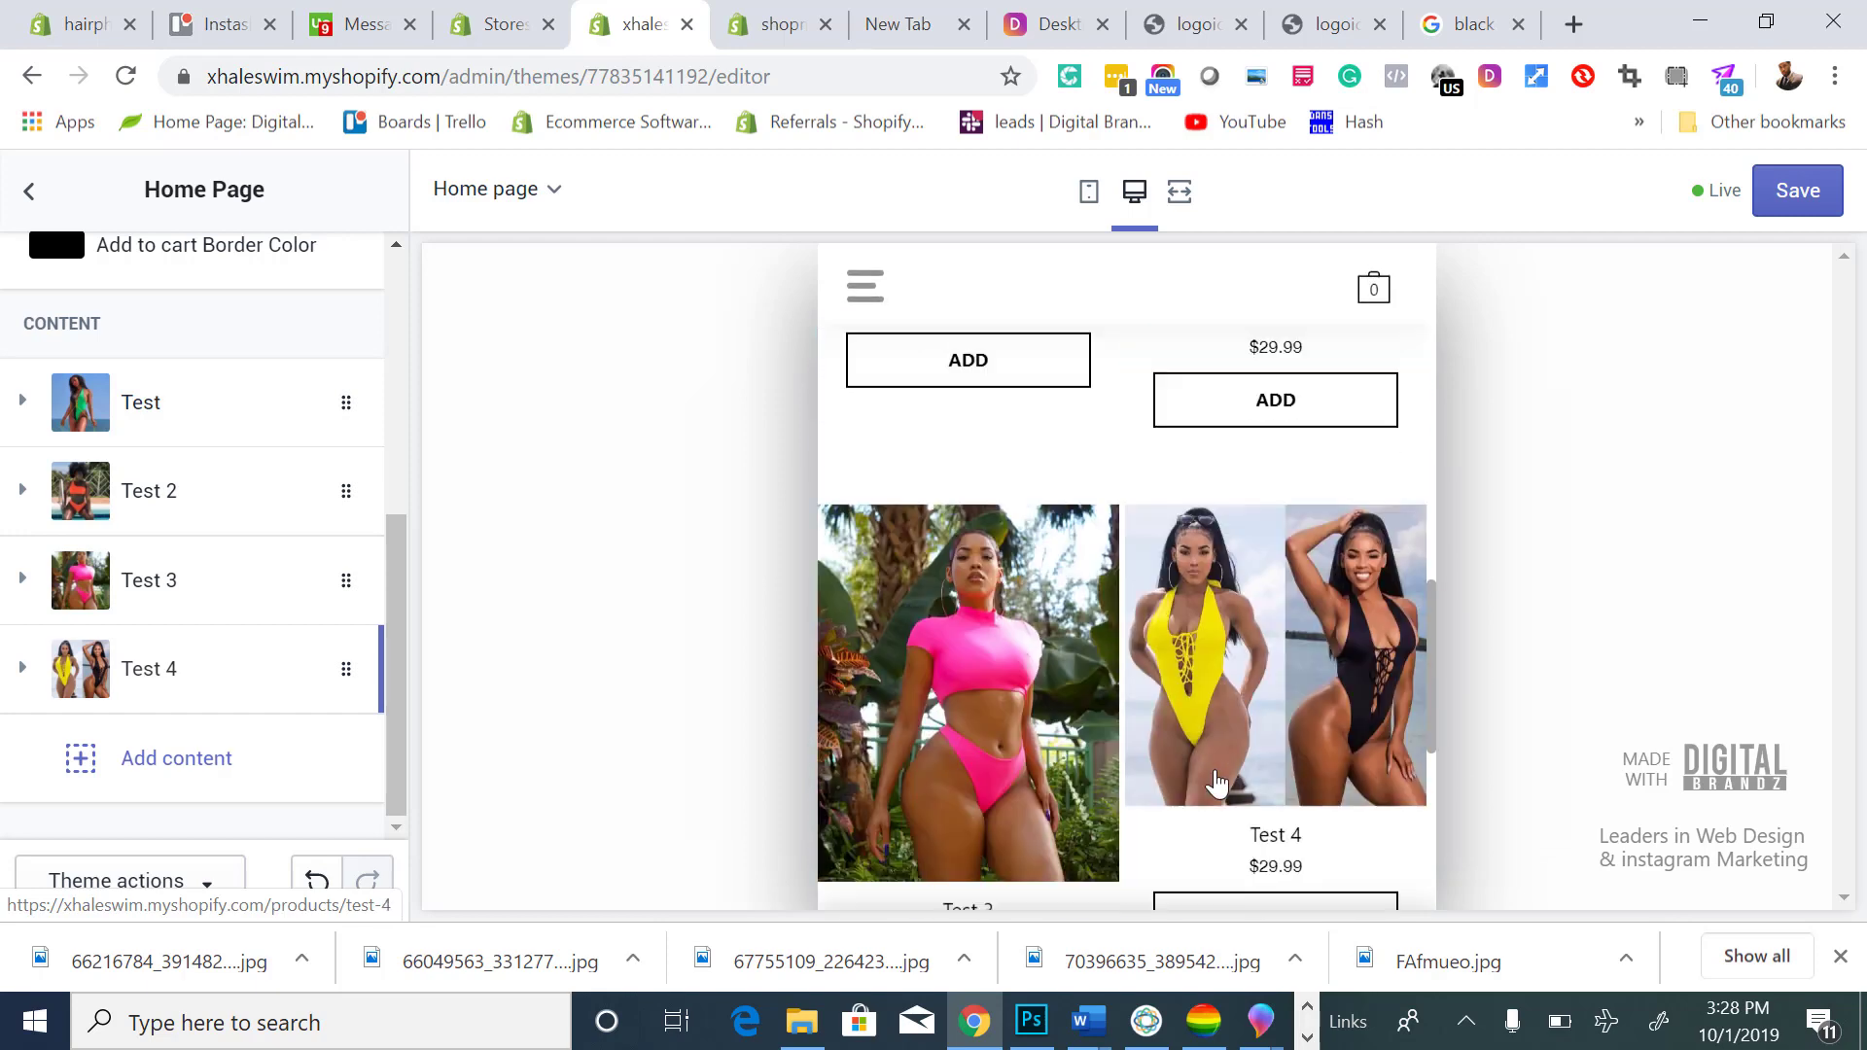
scroll(1215, 778, "up", 4)
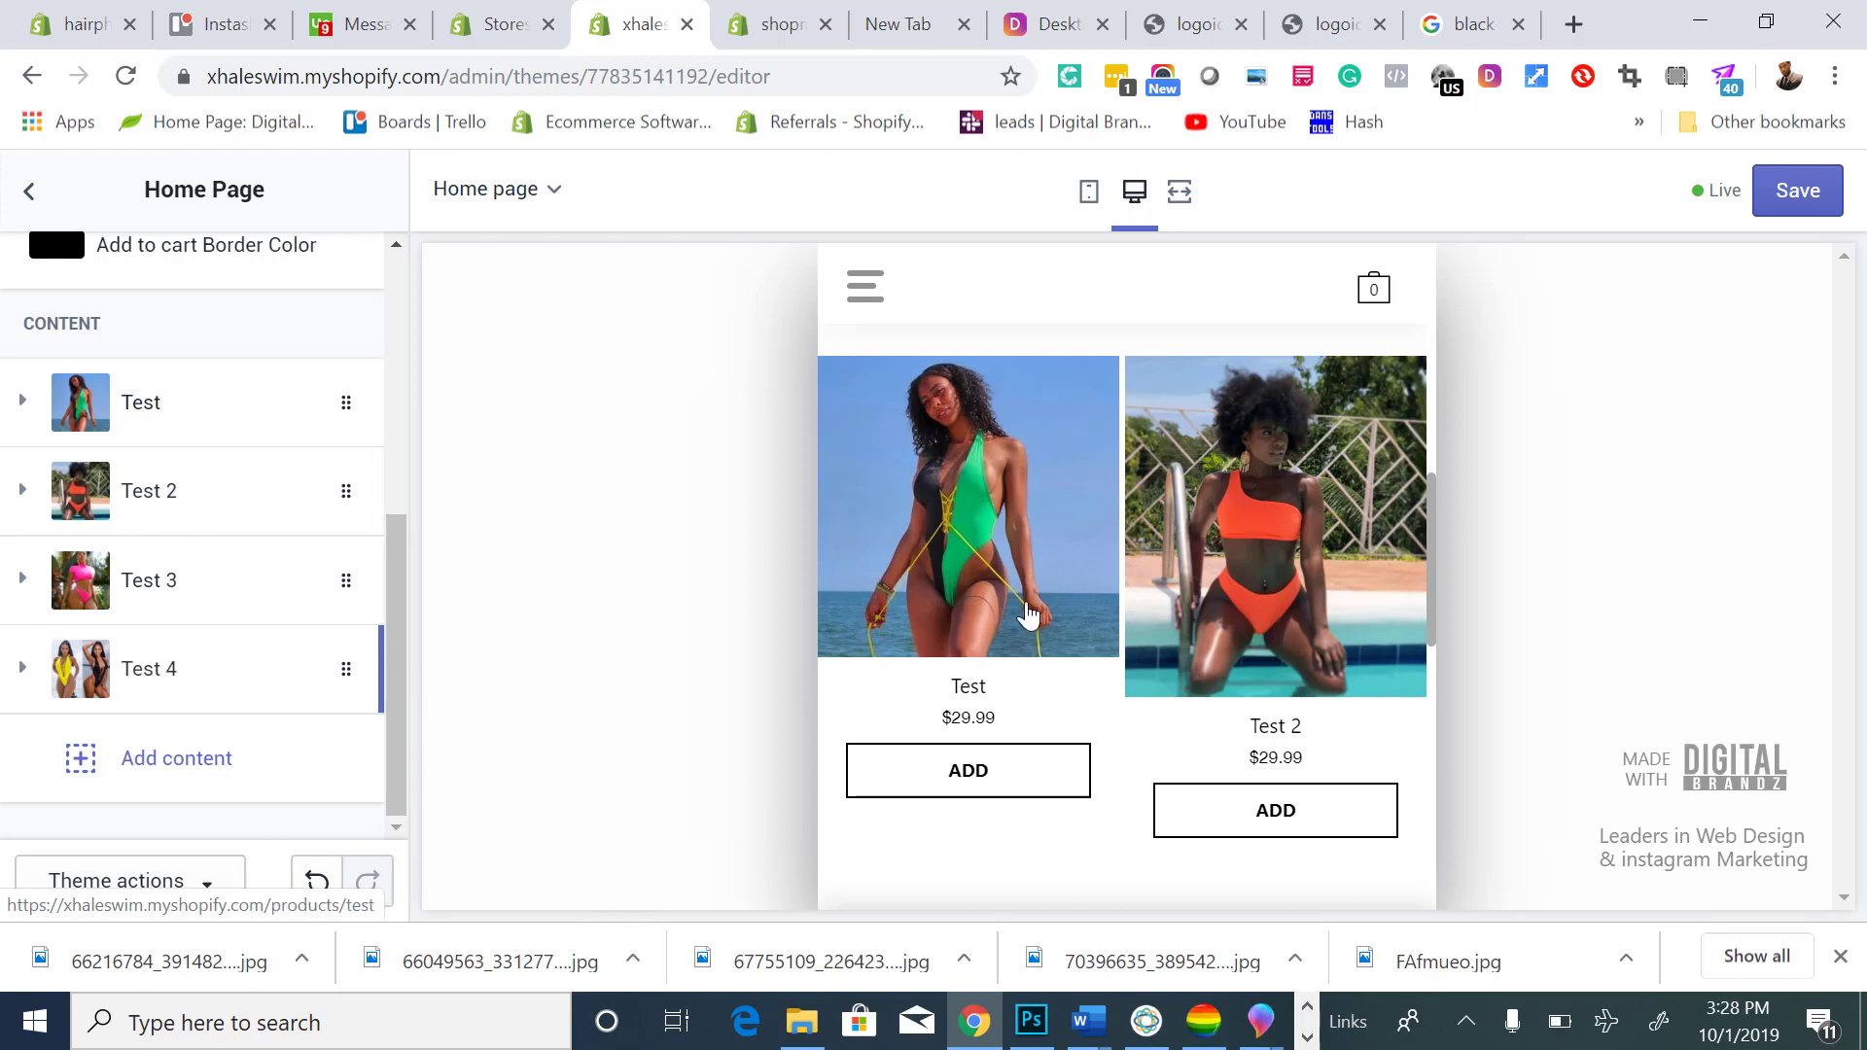
scroll(1152, 632, "down", 3)
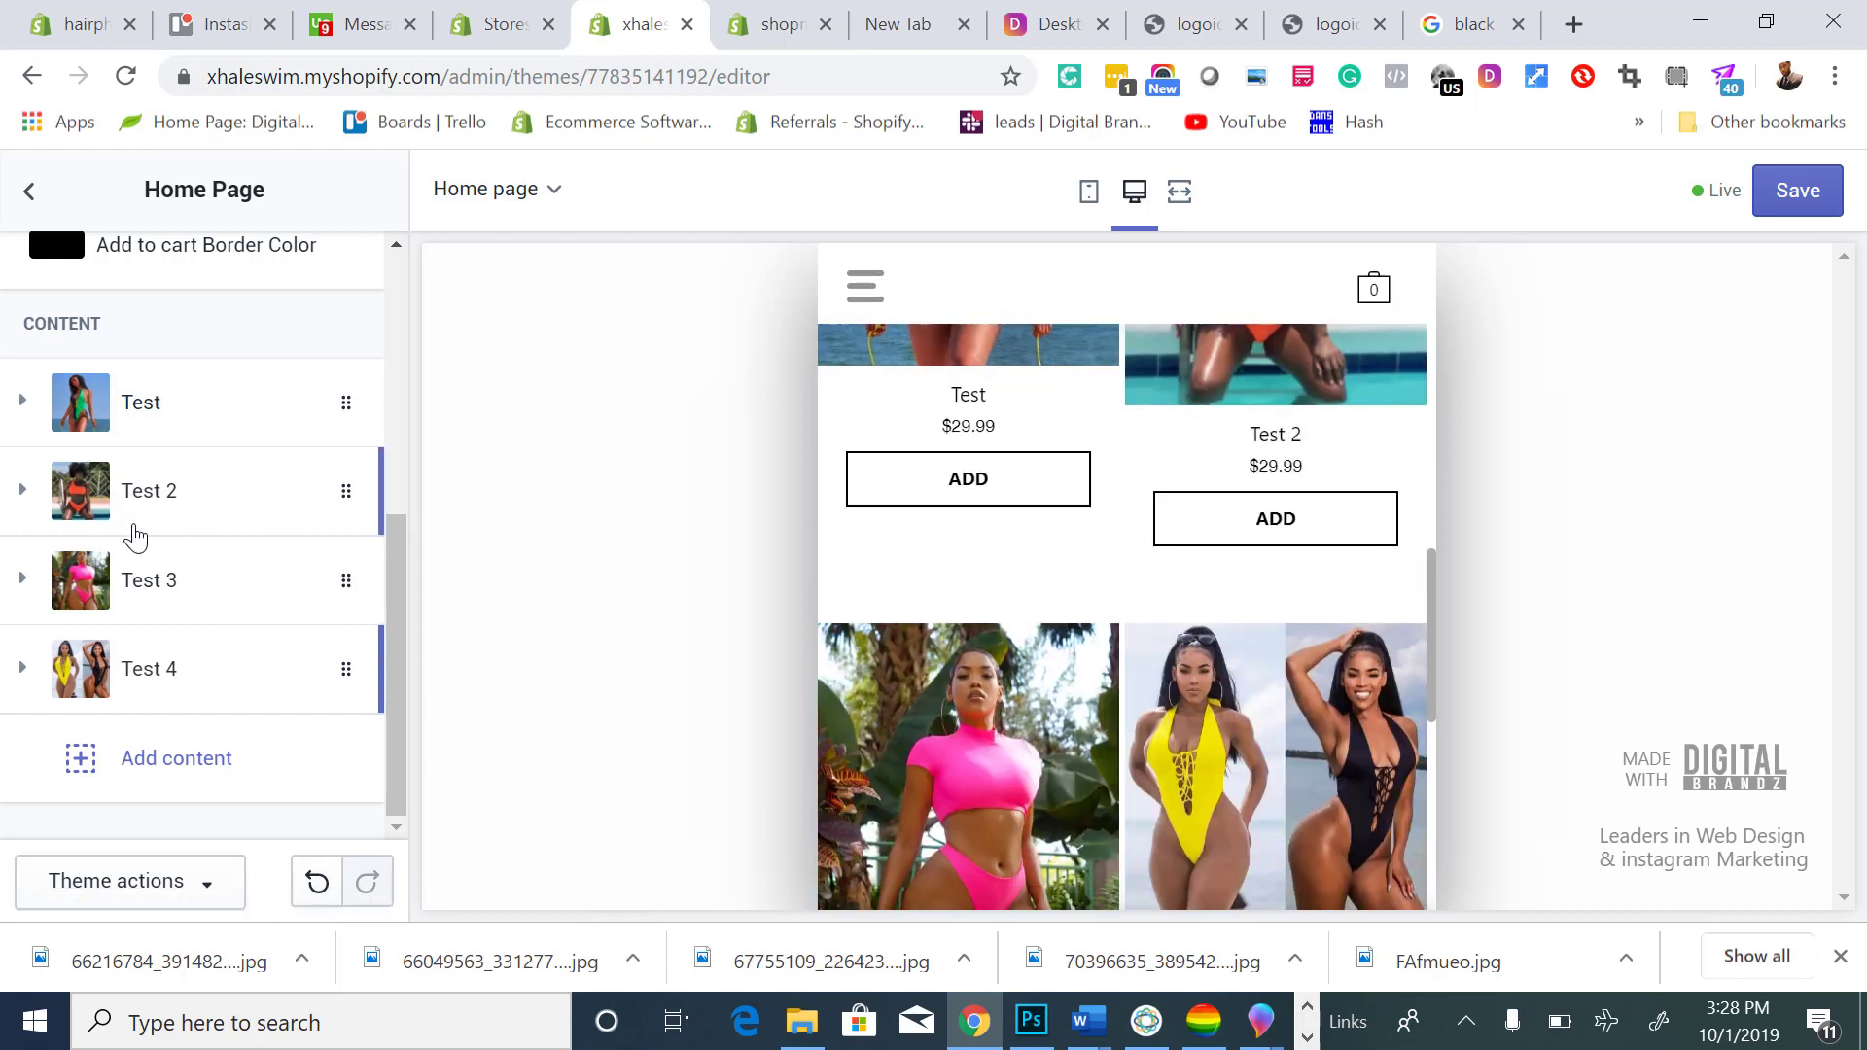
scroll(972, 575, "down", 3)
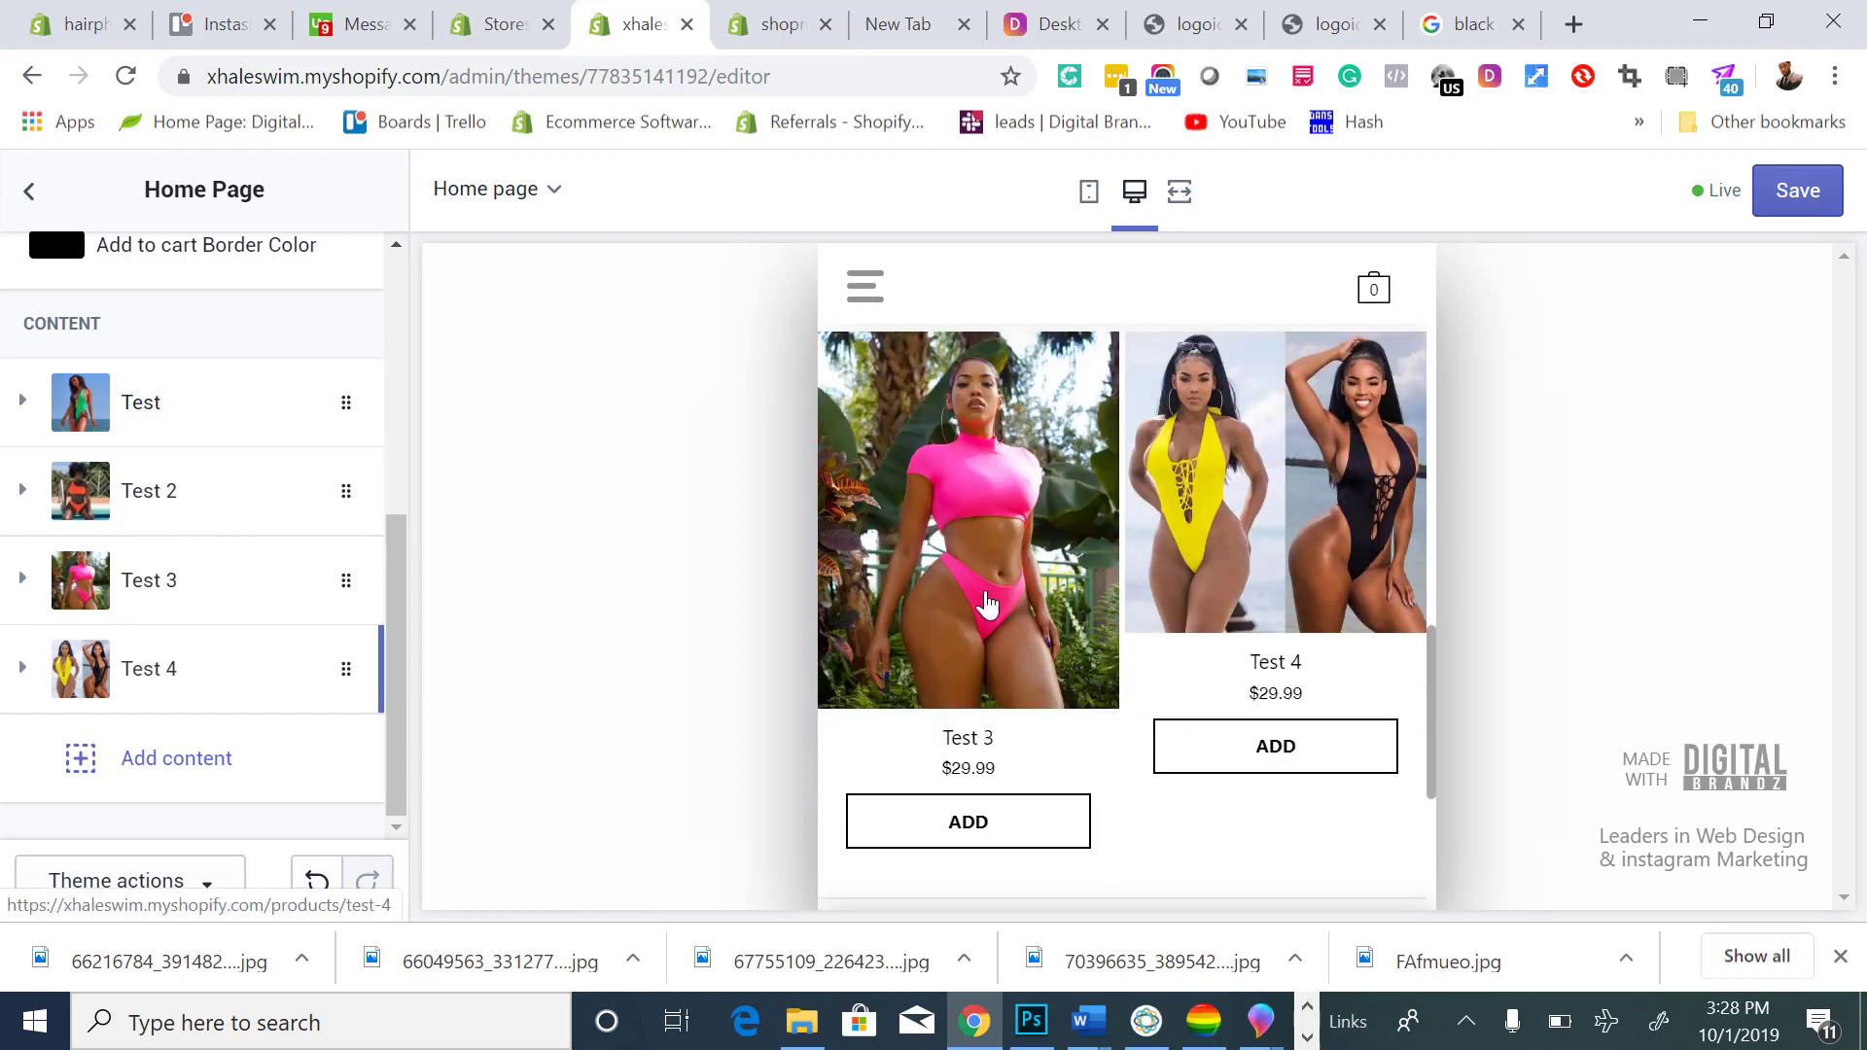
Reorder the home page product blocks to Test, Test 4, Test 3, Test 2 and save the theme.
left_click_drag(183, 613, 207, 532)
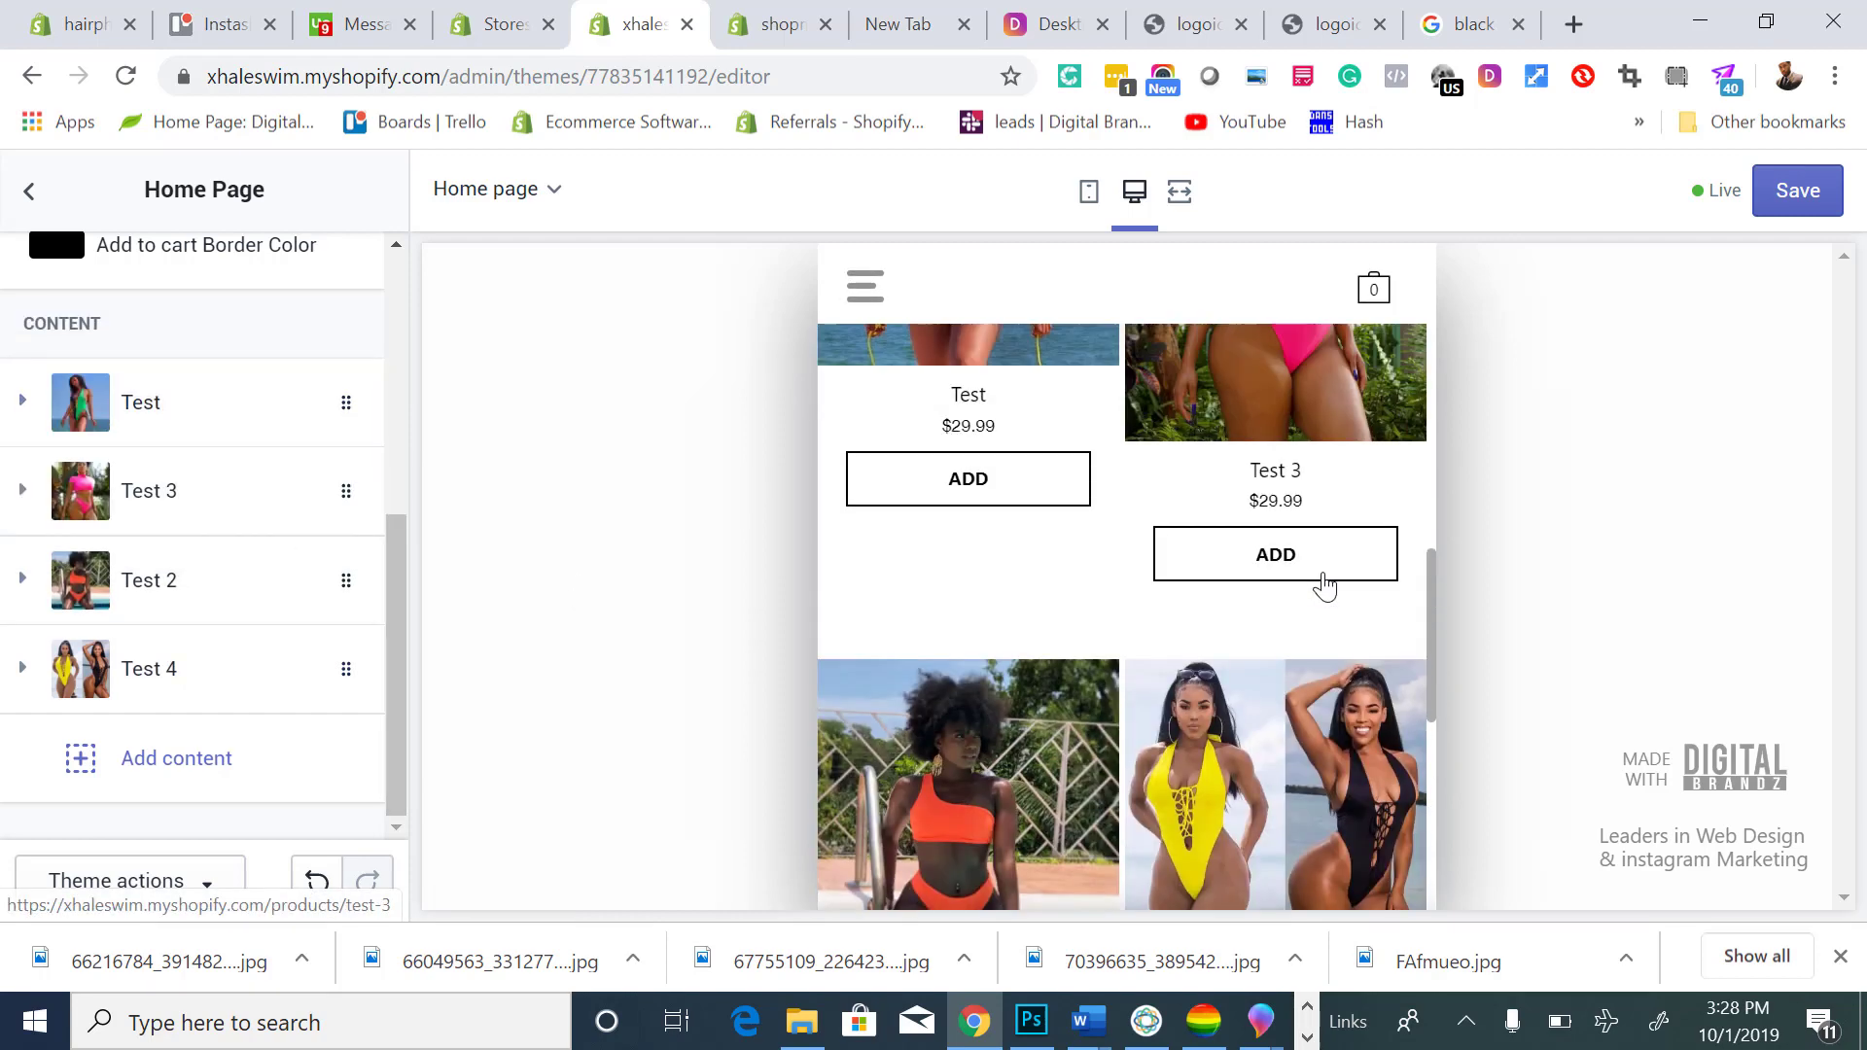
scroll(1192, 577, "down", 4)
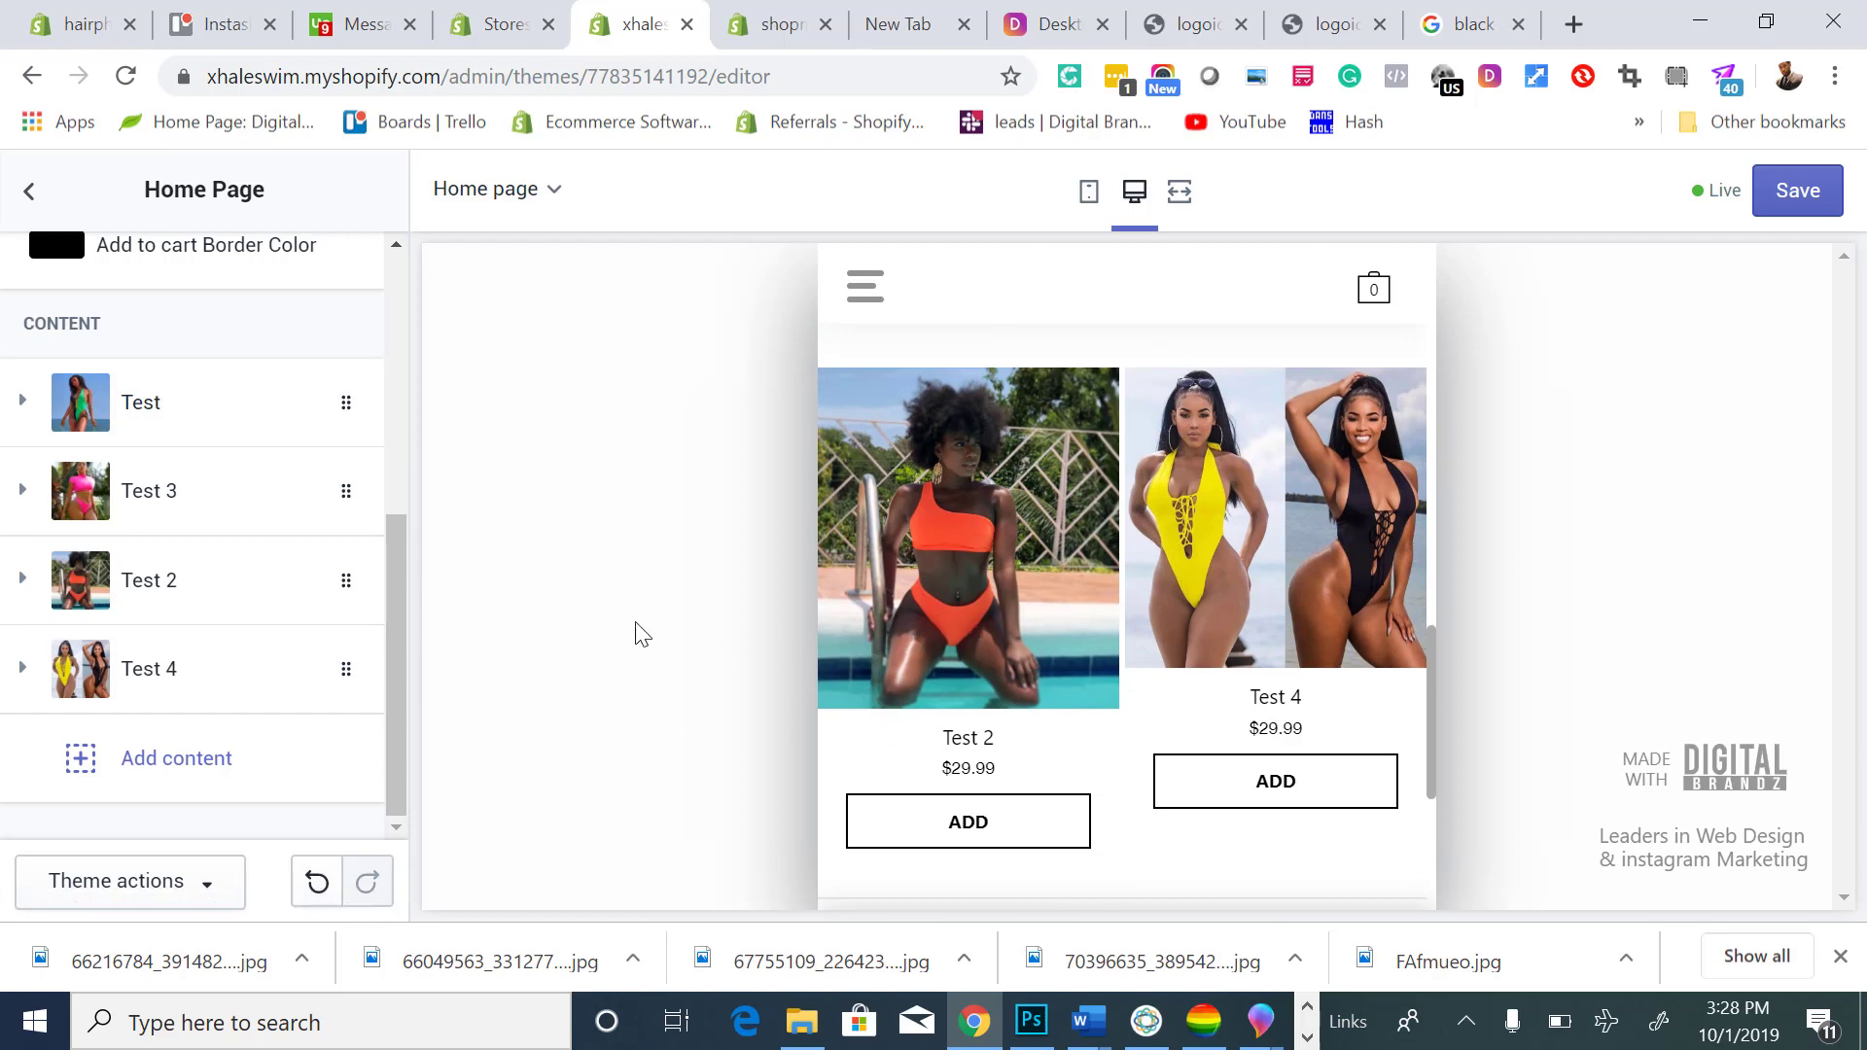
scroll(1067, 609, "up", 3)
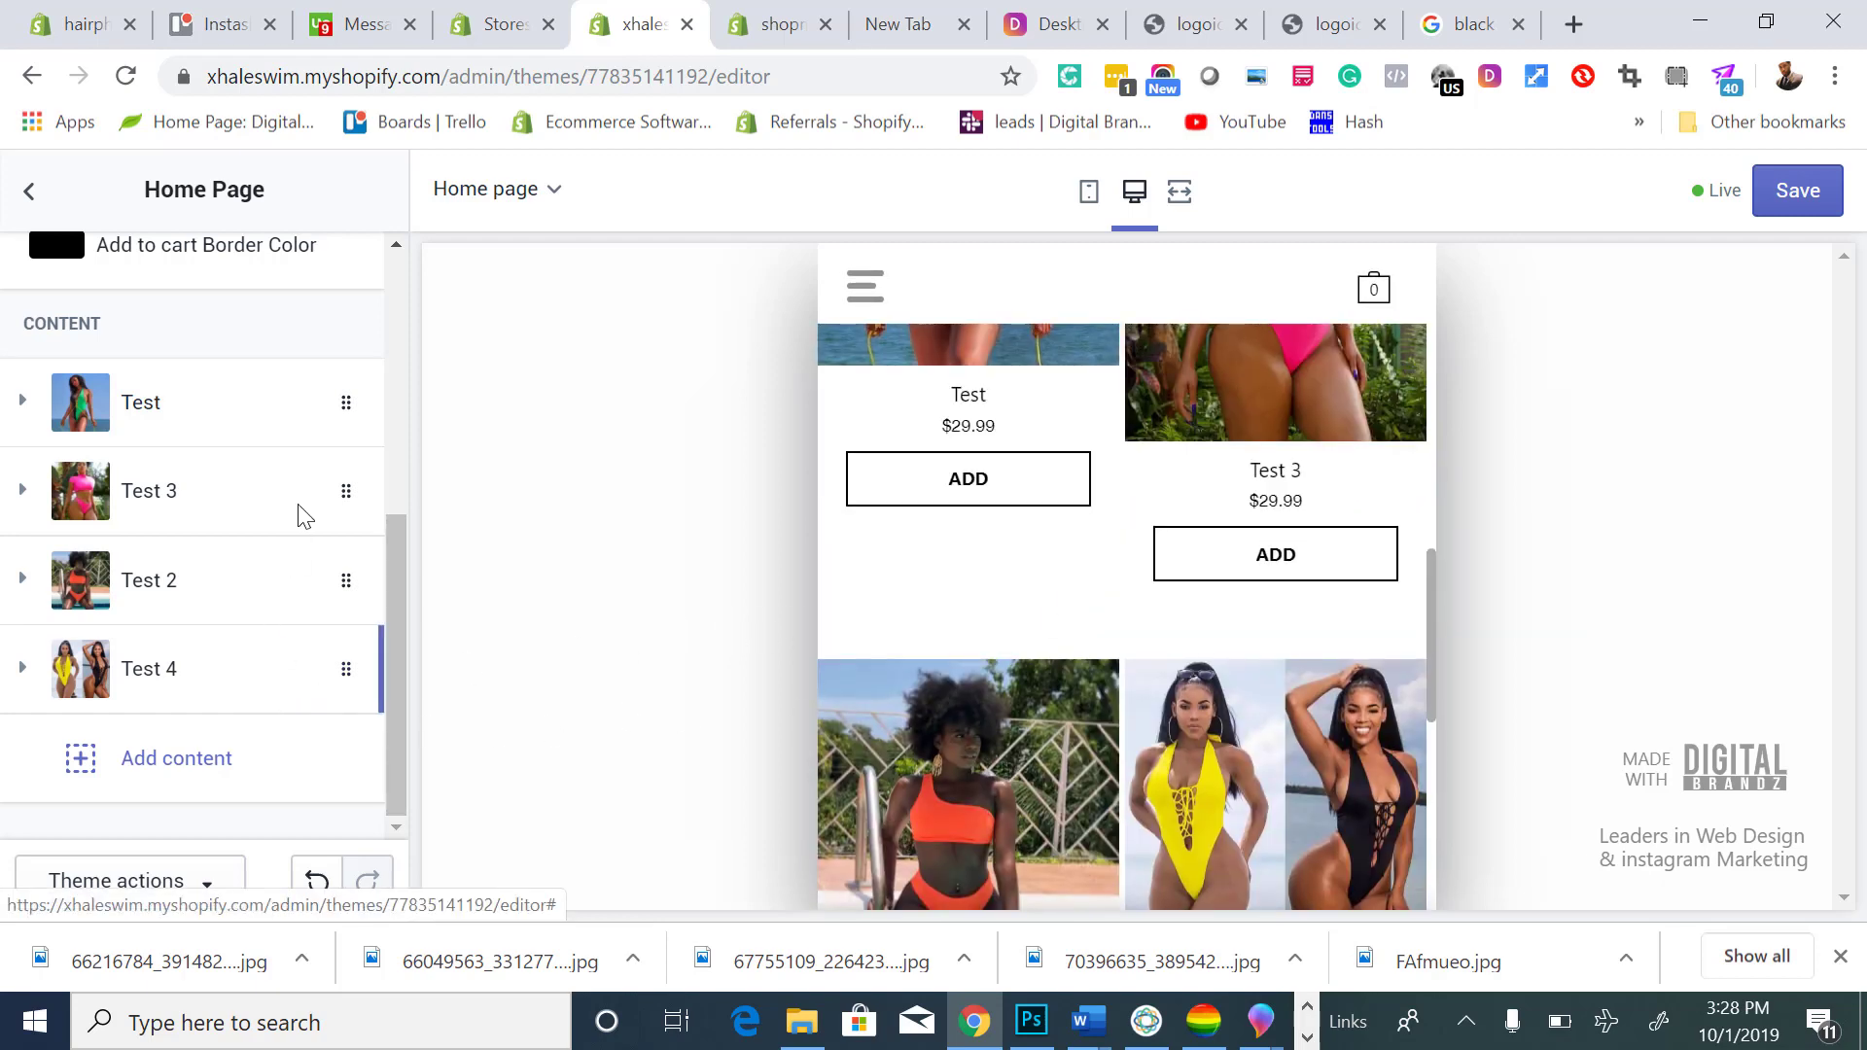
mouse_move(304, 516)
left_mouse_down()
mouse_move(321, 429)
mouse_move(309, 512)
left_mouse_up()
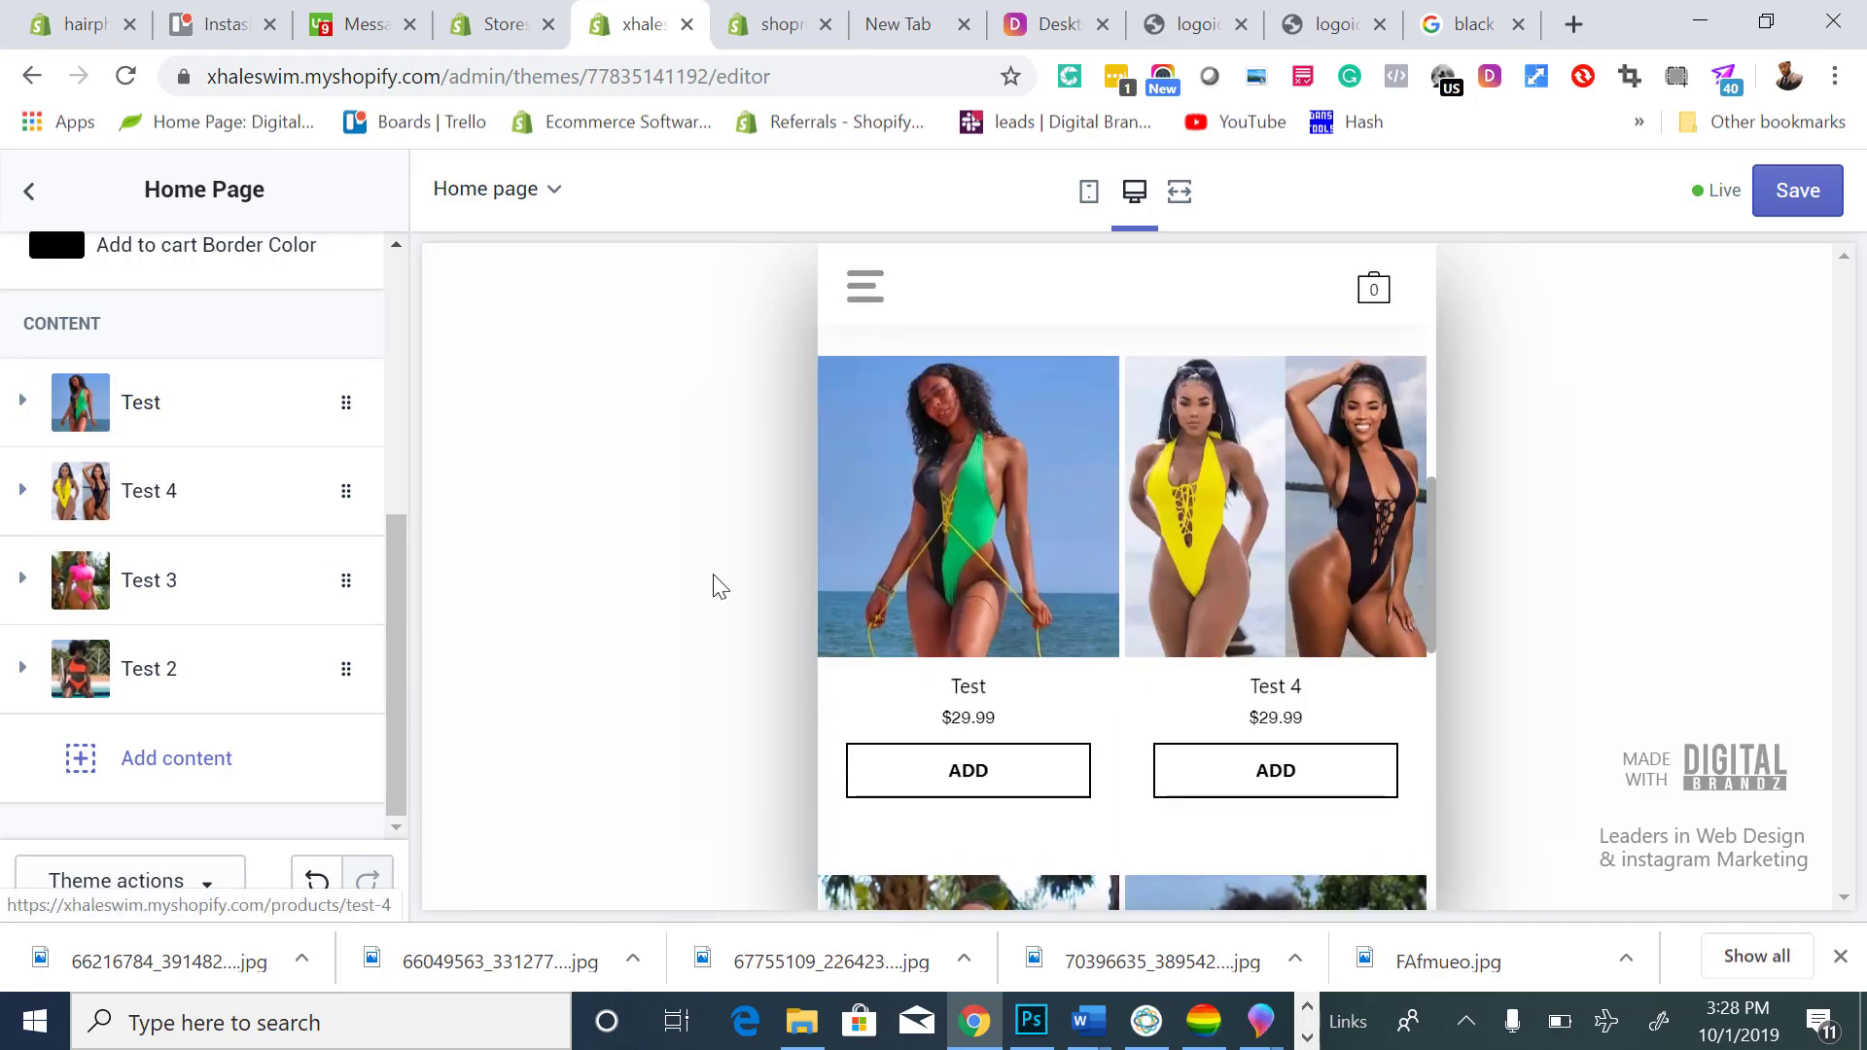
scroll(1221, 496, "down", 5)
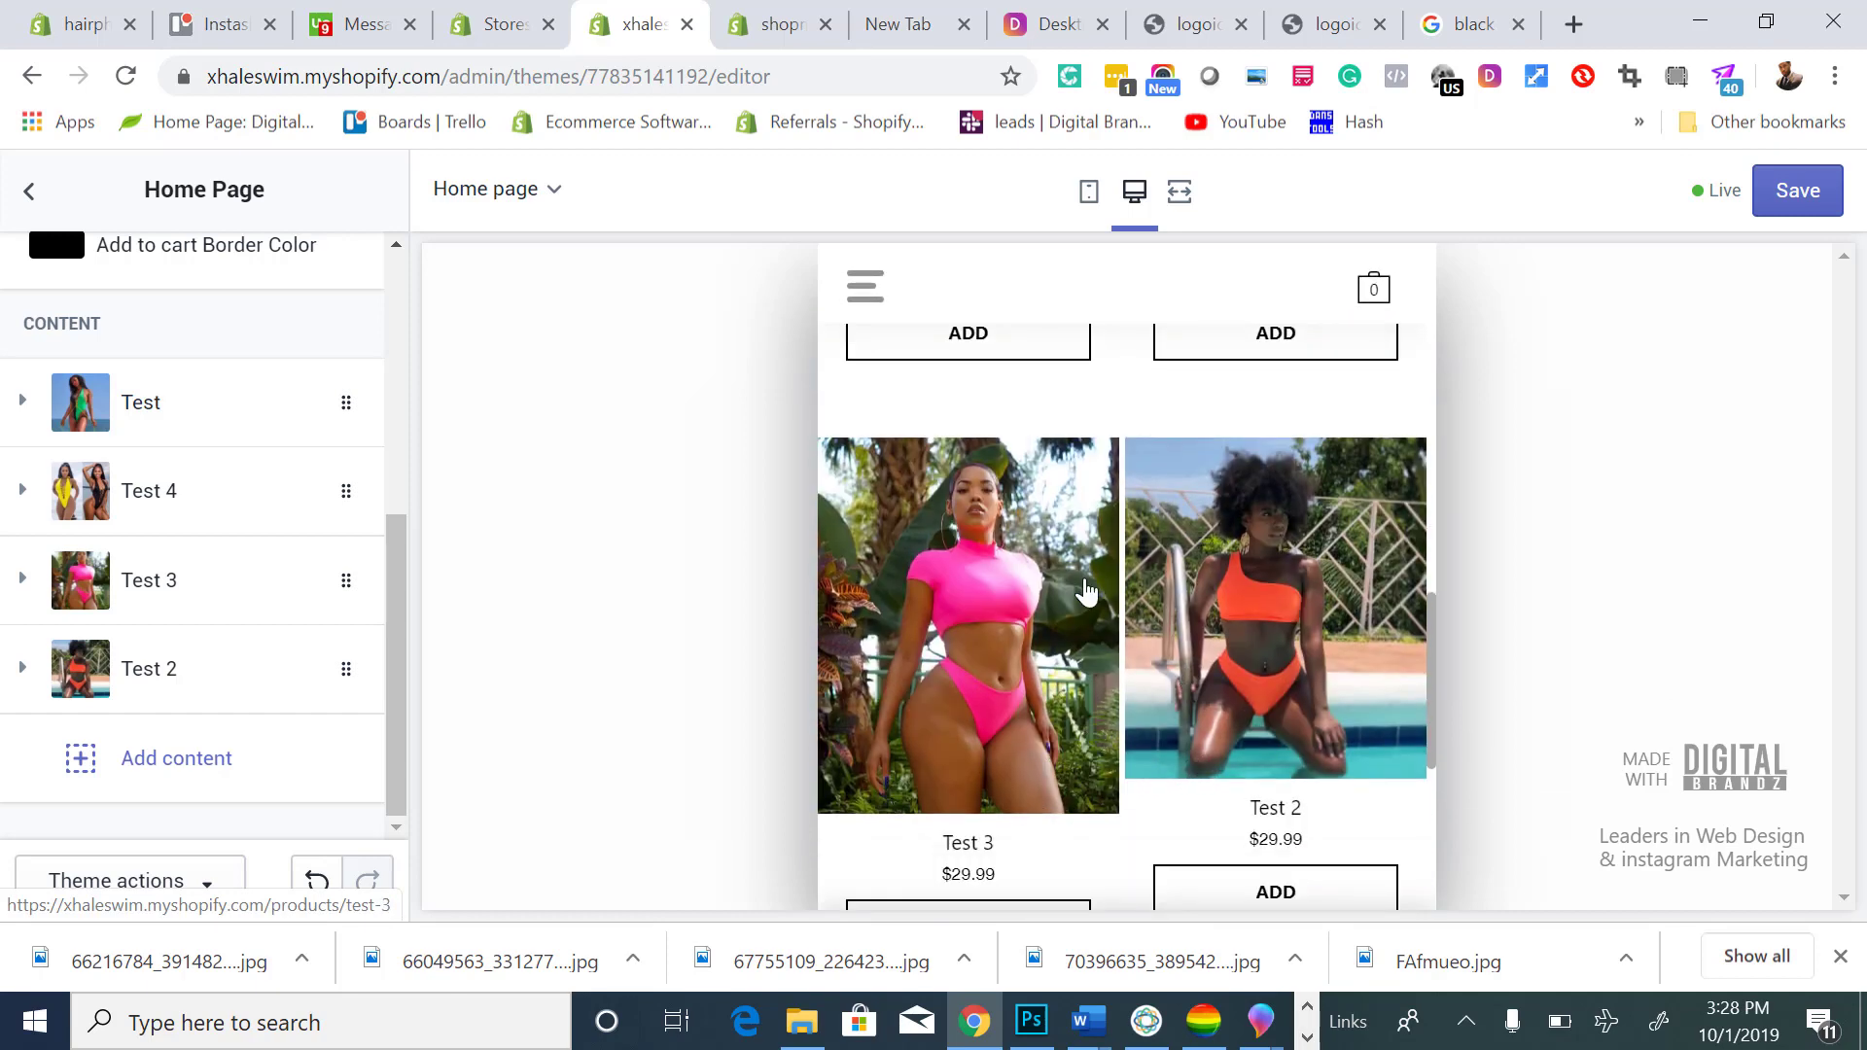
left_click(1794, 204)
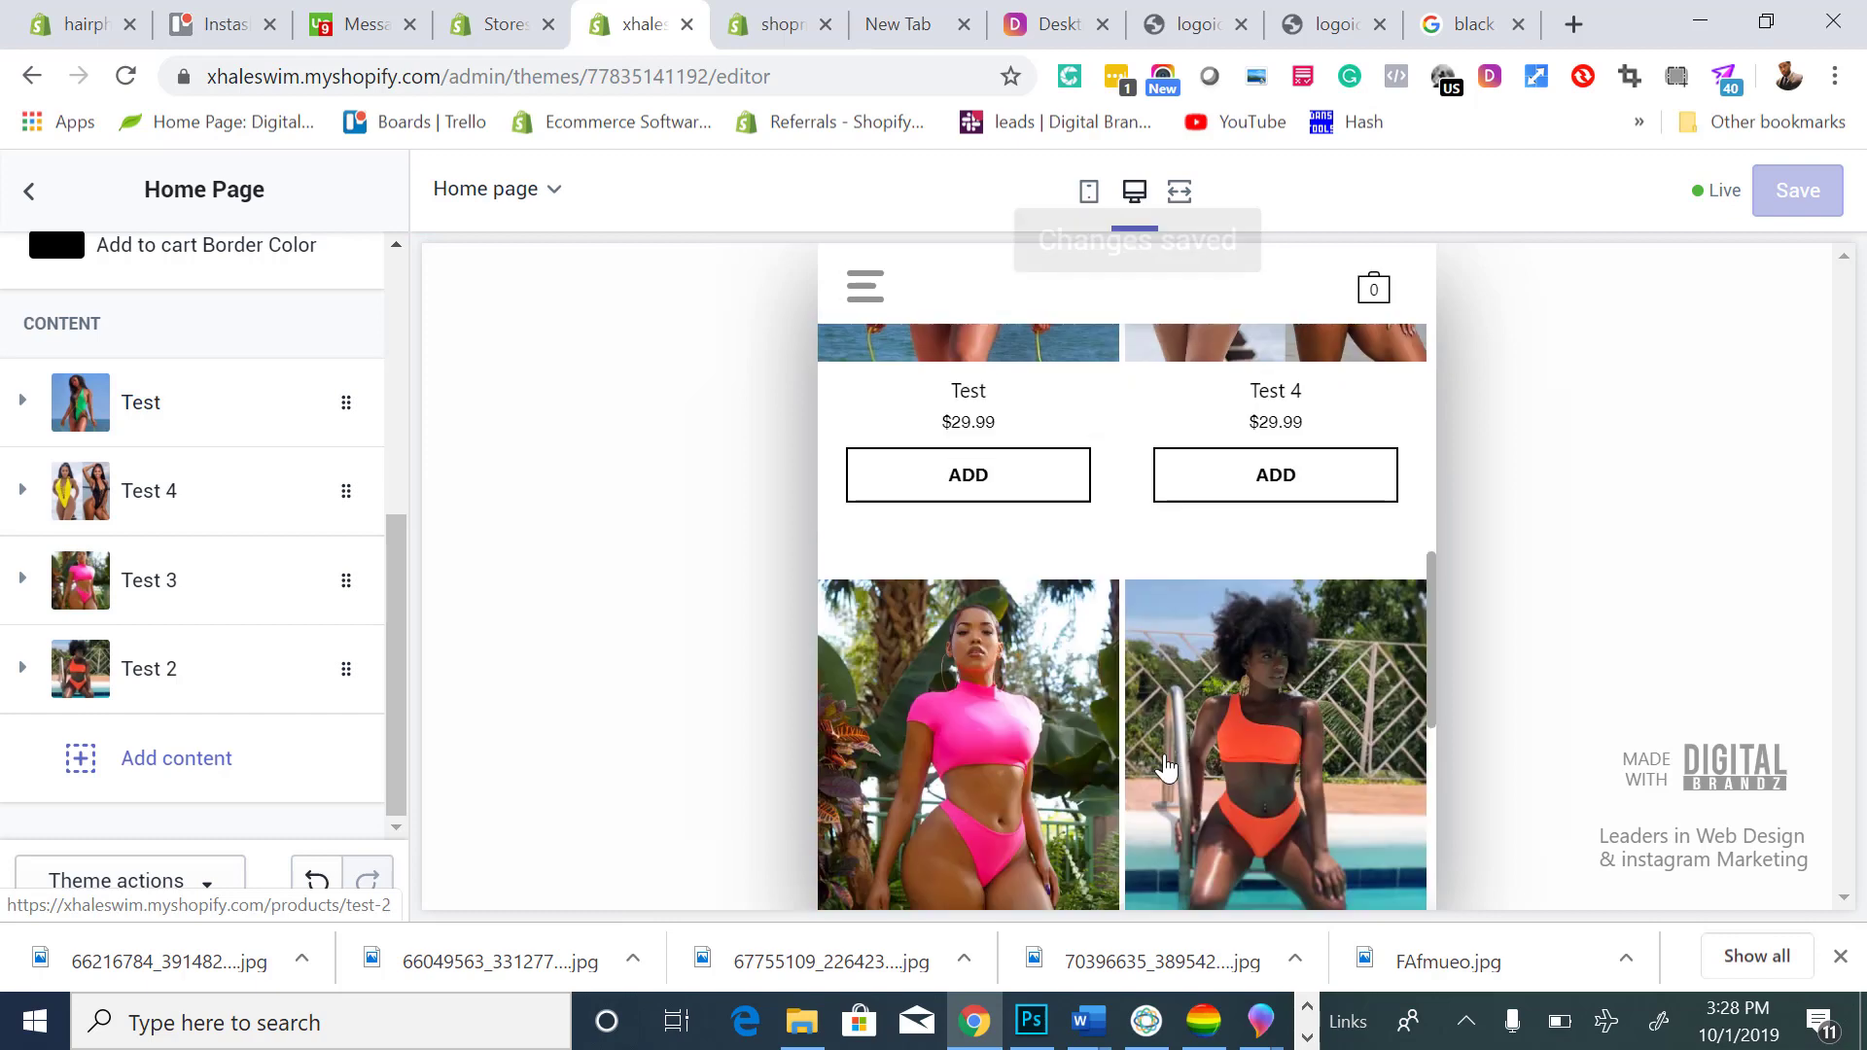
scroll(1157, 680, "down", 2)
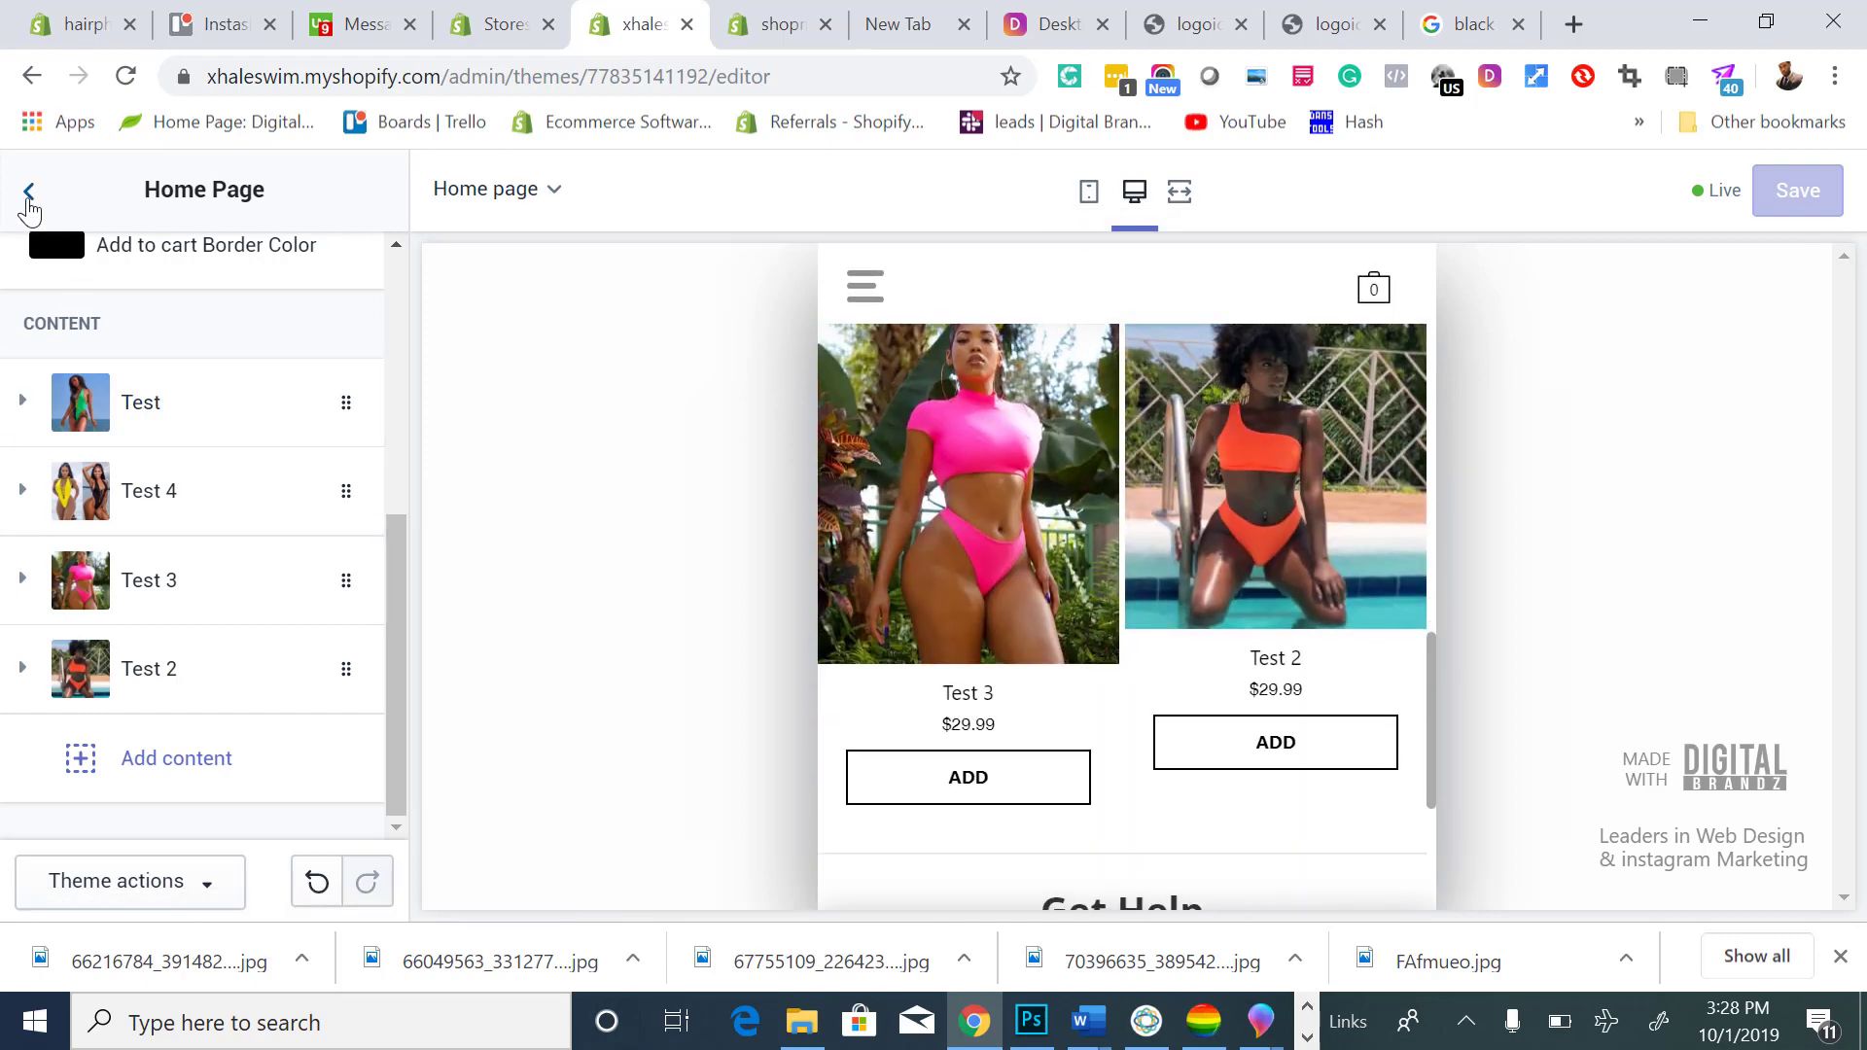
Leave the theme editor and open the Test 3 product from the store's product list.
left_click(29, 195)
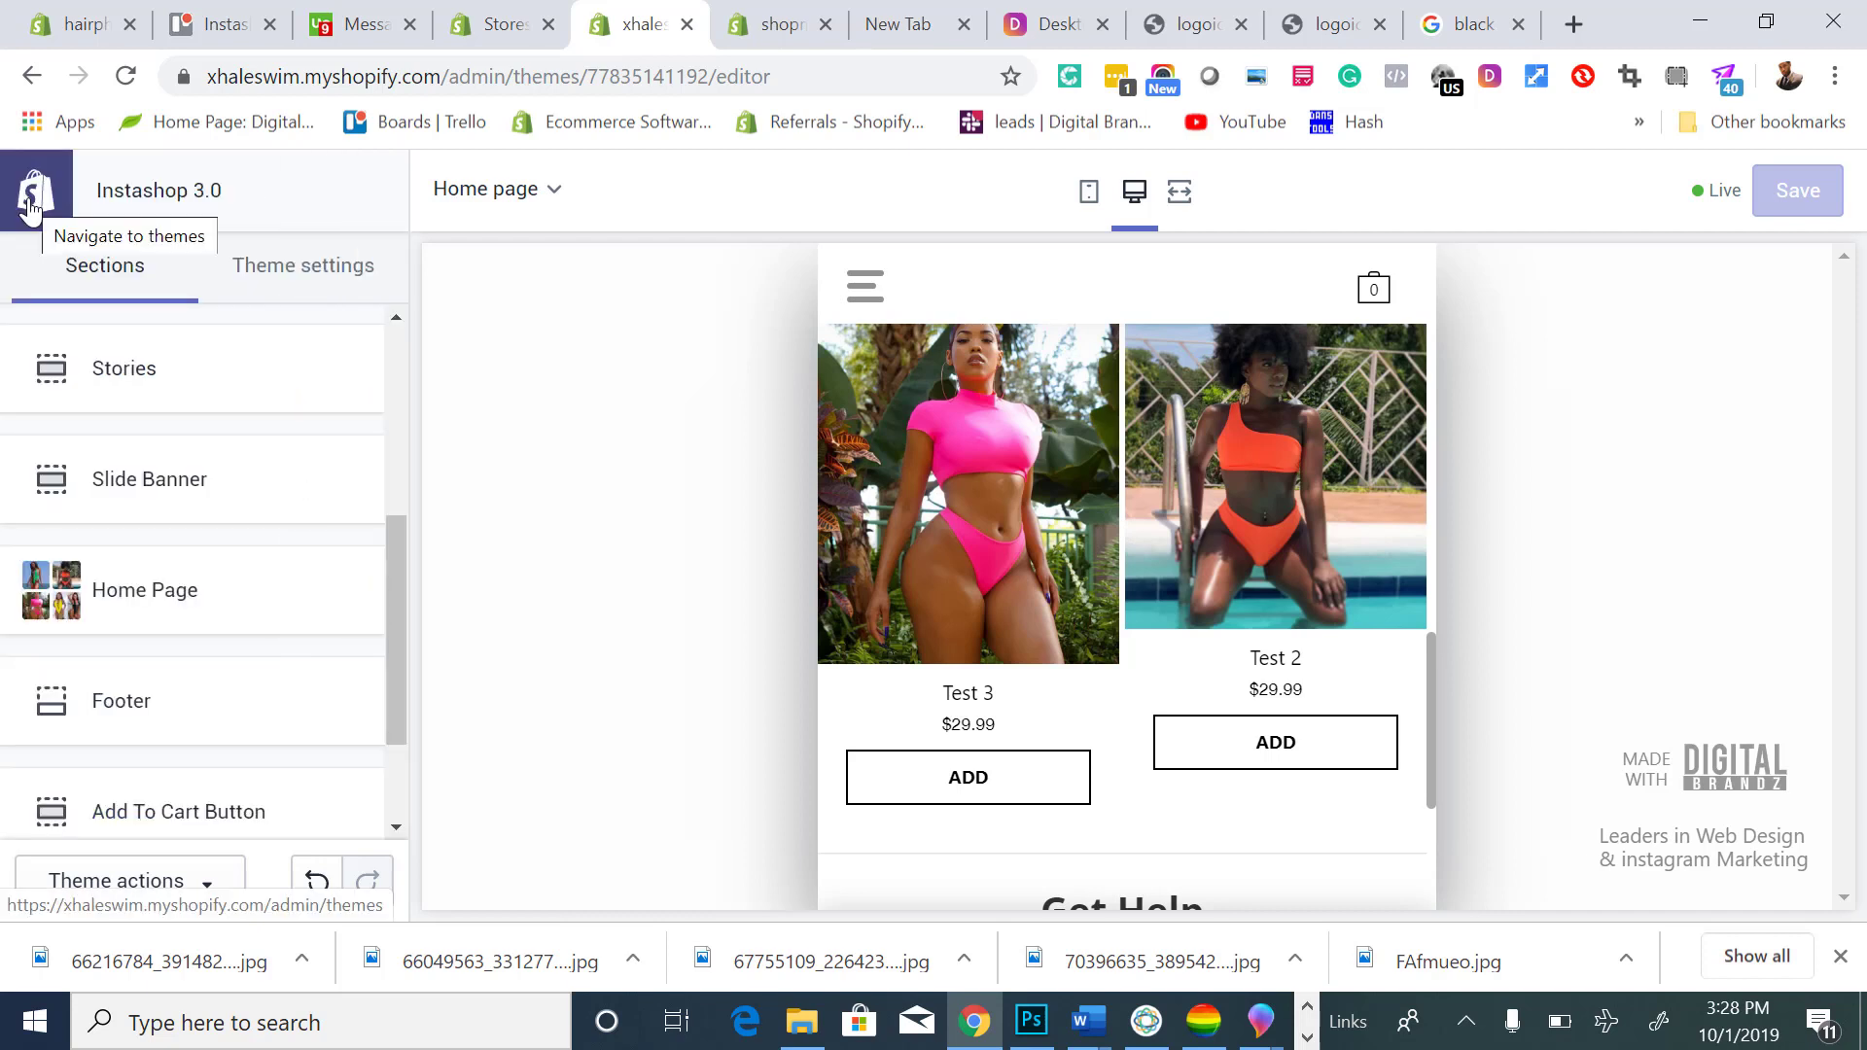
left_click(32, 204)
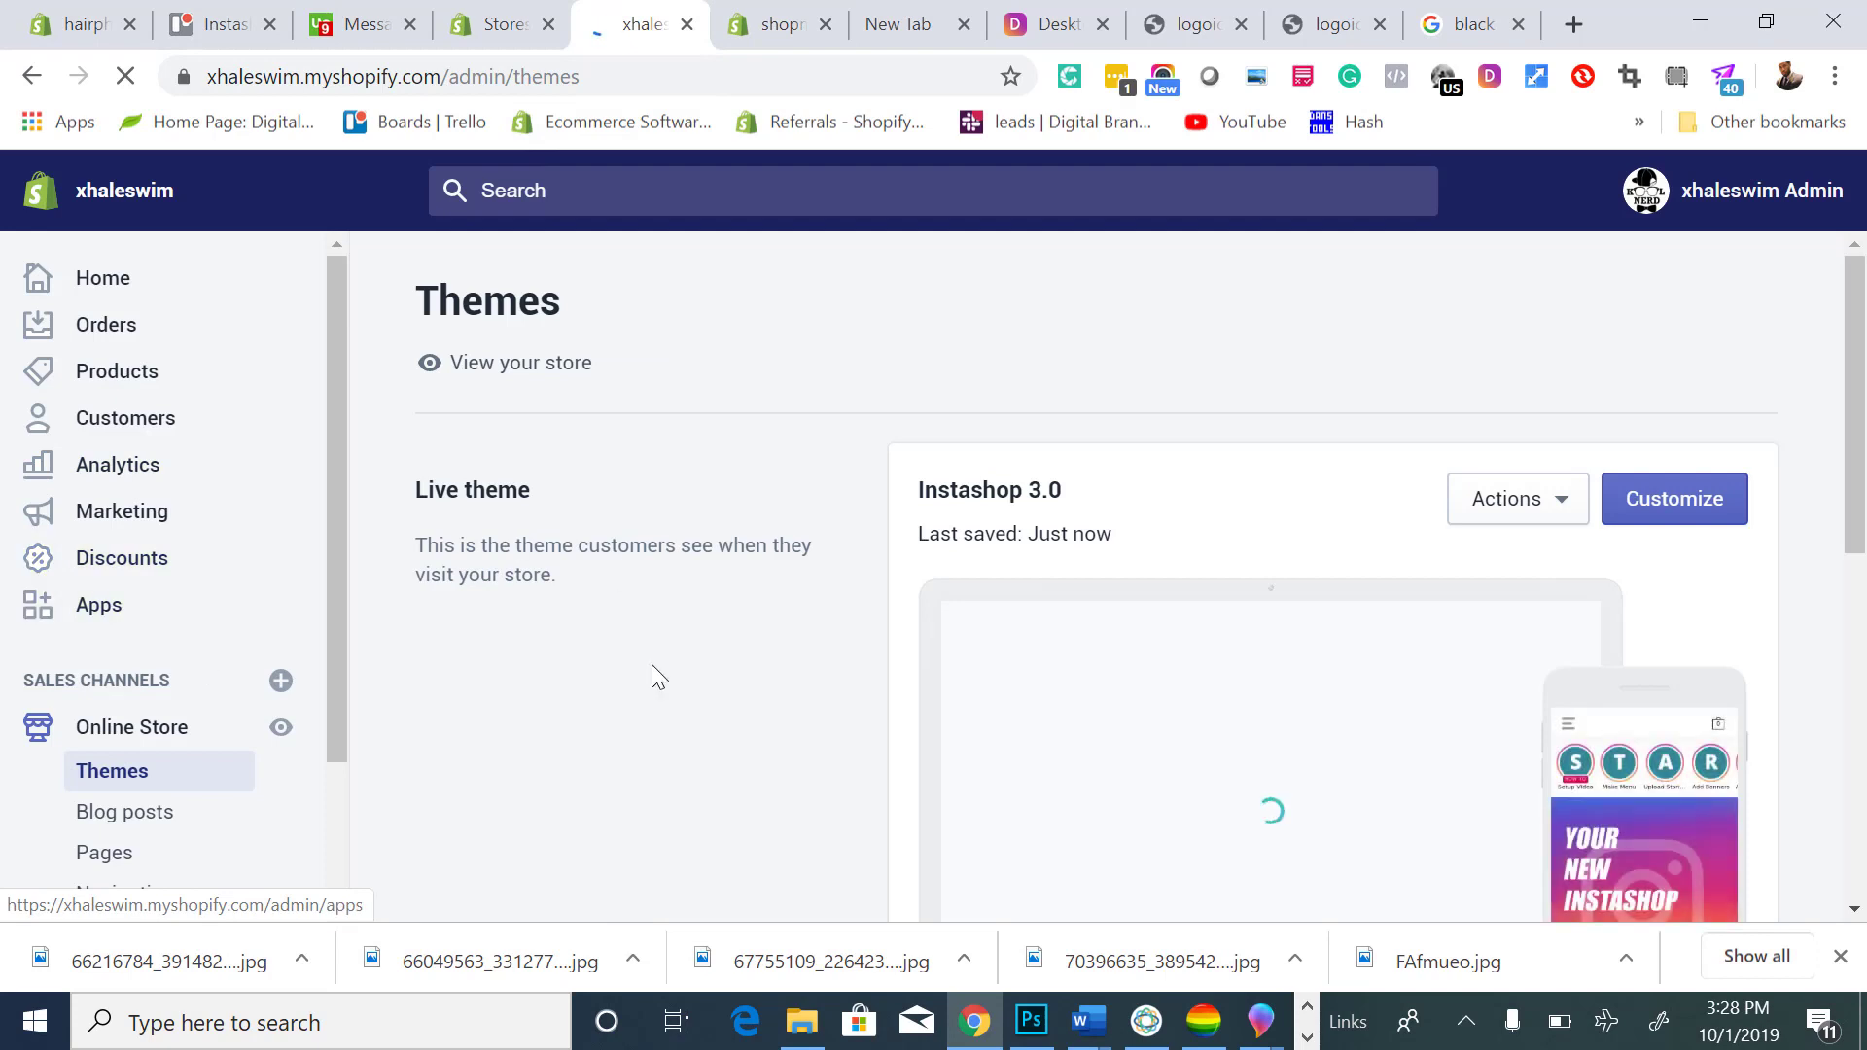
scroll(180, 719, "down", 2)
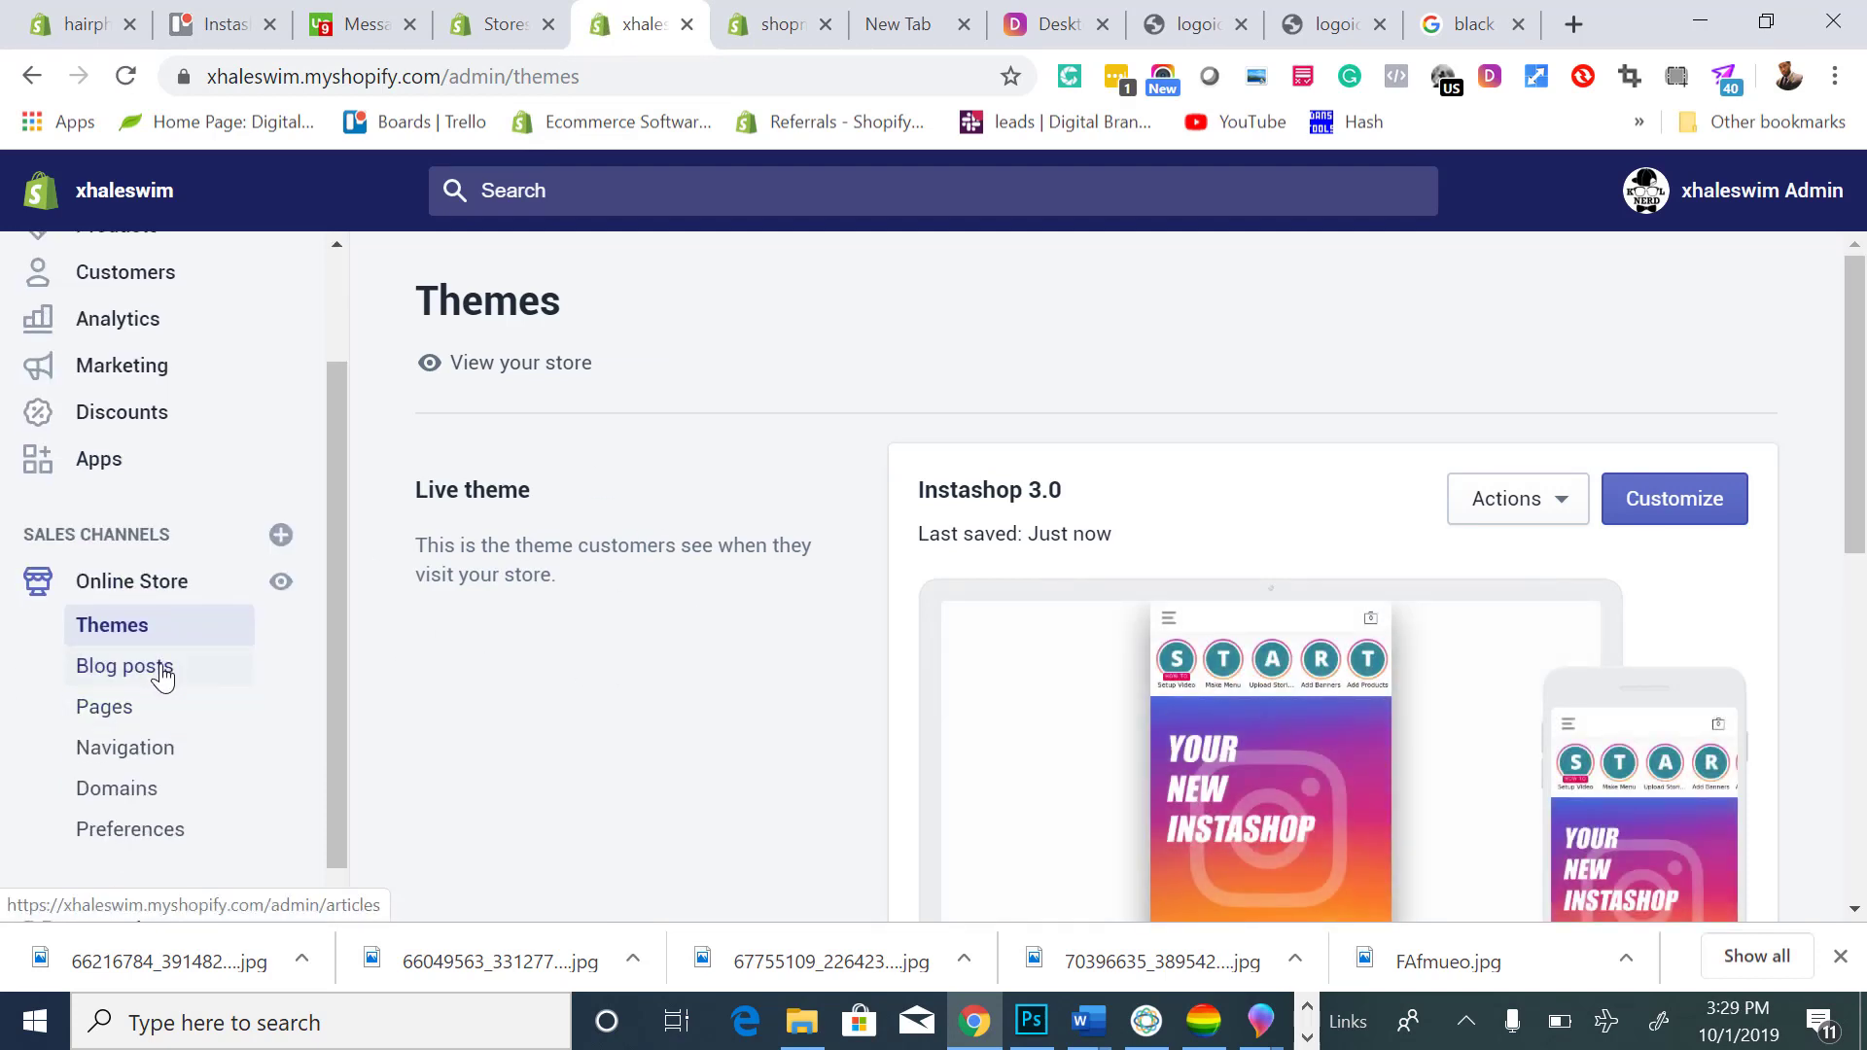
scroll(87, 320, "up", 2)
left_click(135, 377)
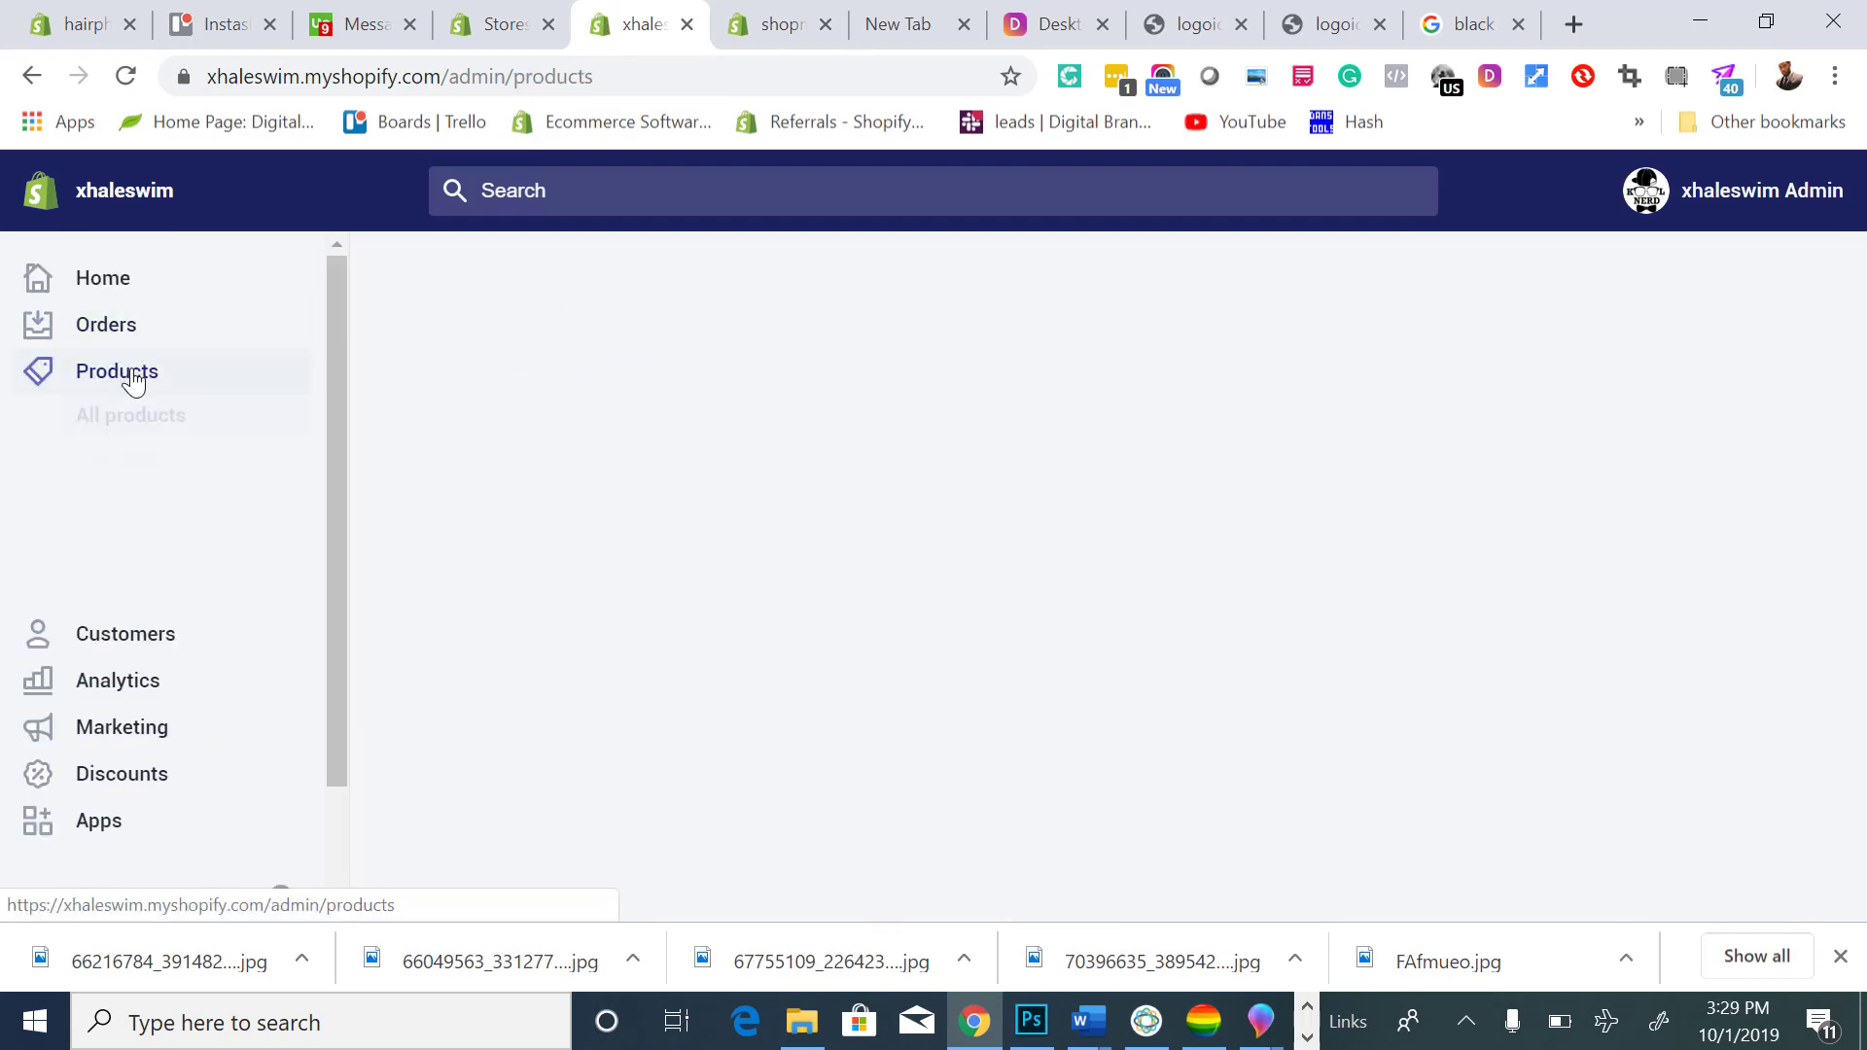
scroll(622, 642, "down", 3)
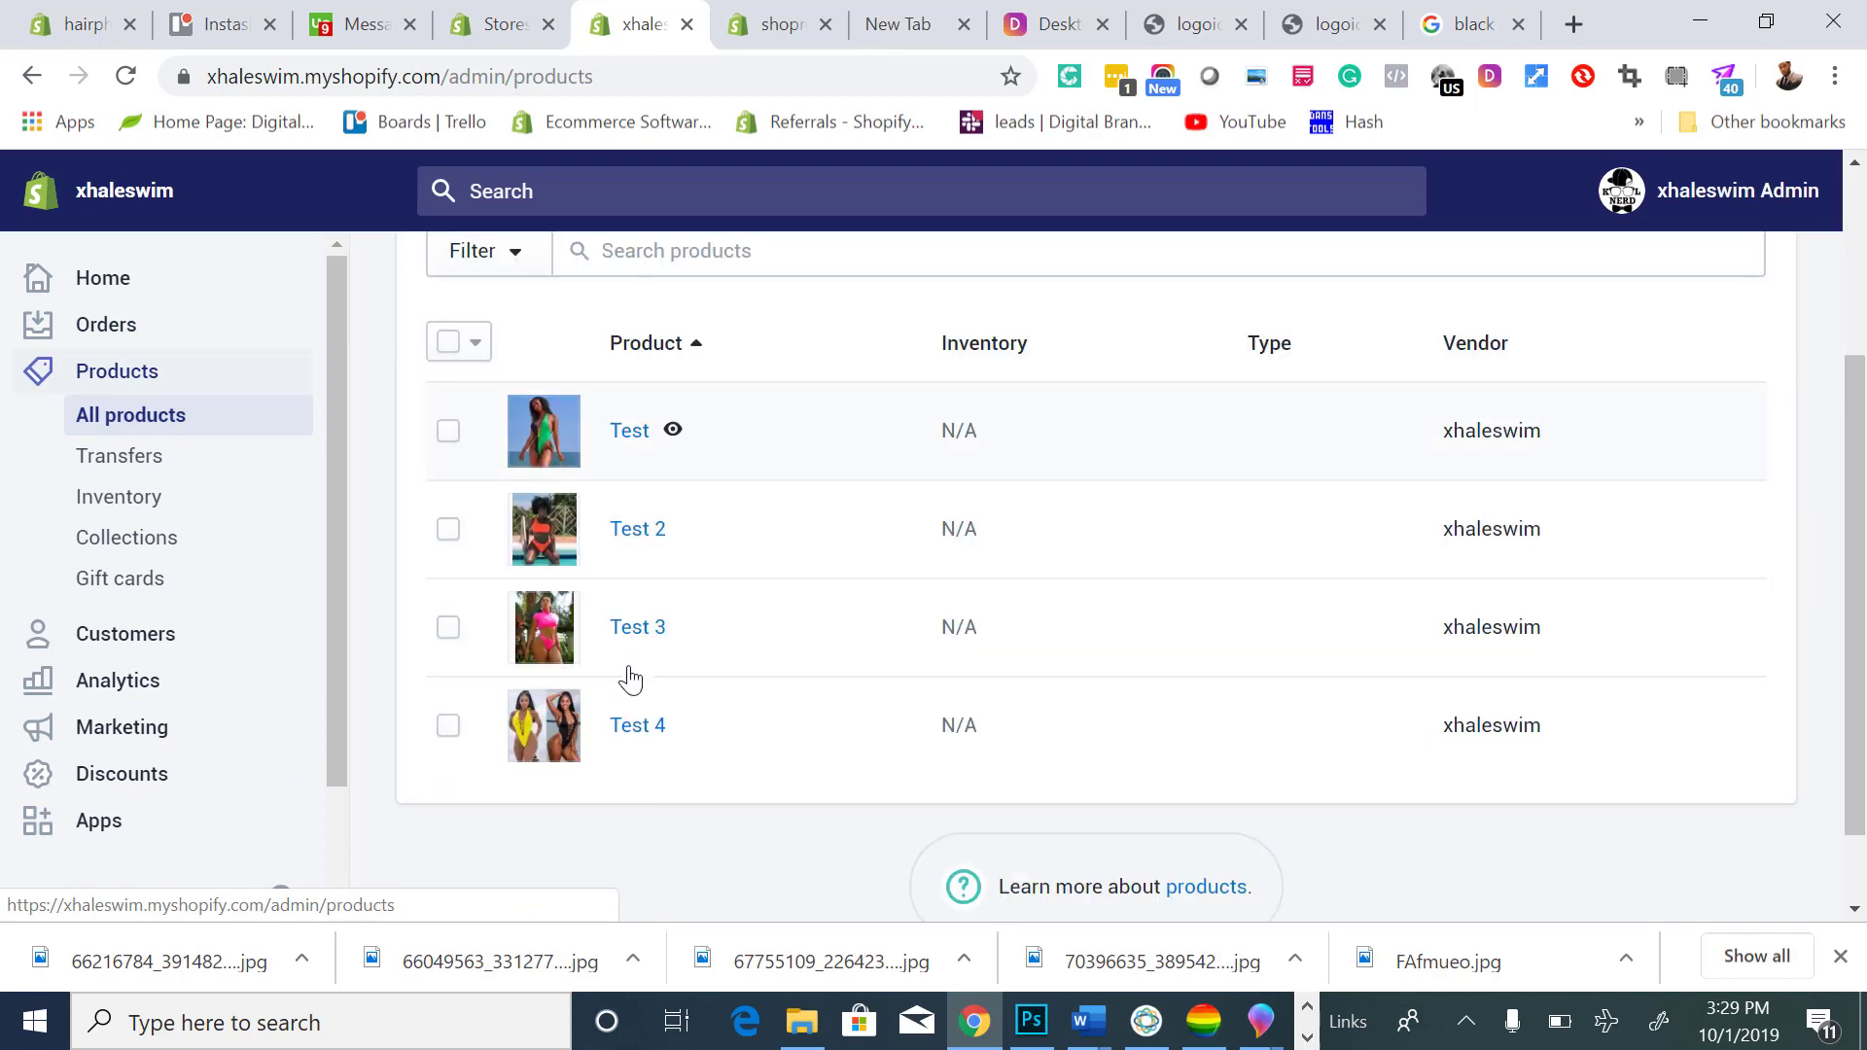
left_click(631, 630)
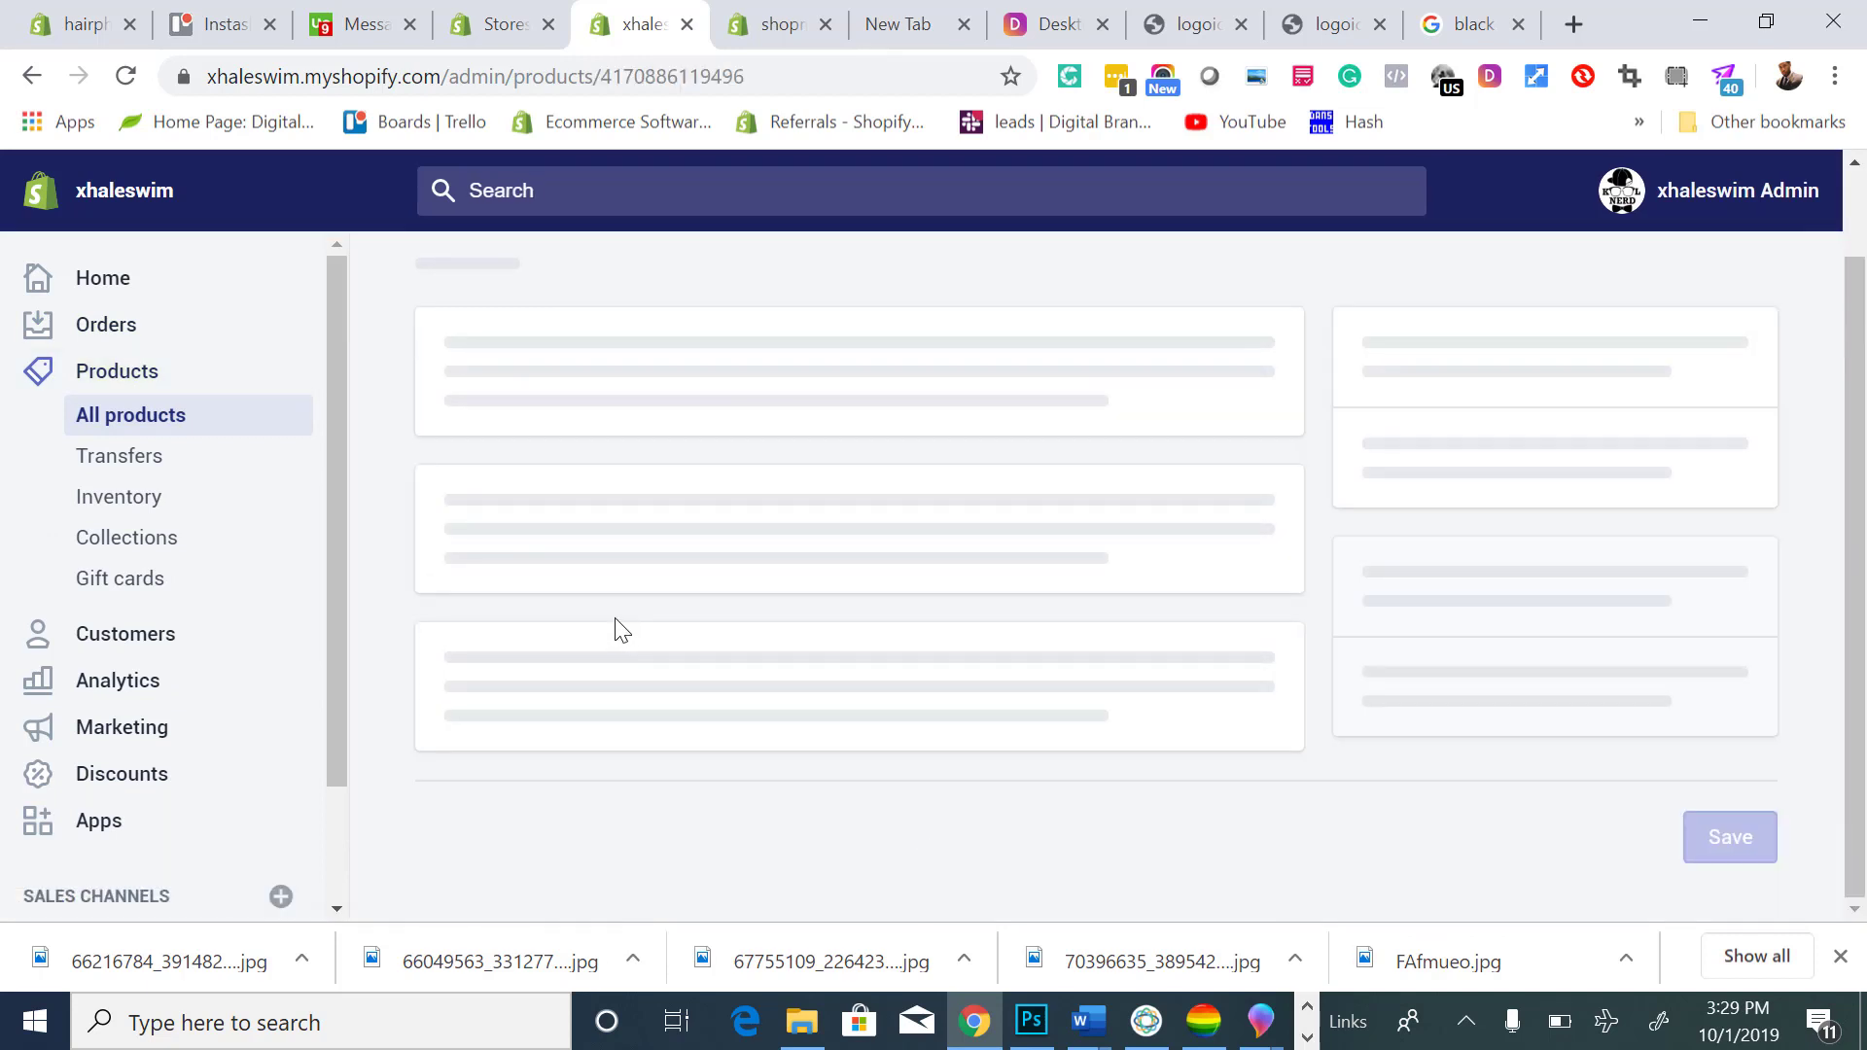
Crop the main image of Test 3 with the Freeform option, trimming its lower edge, and save the edited image.
scroll(588, 608, "down", 5)
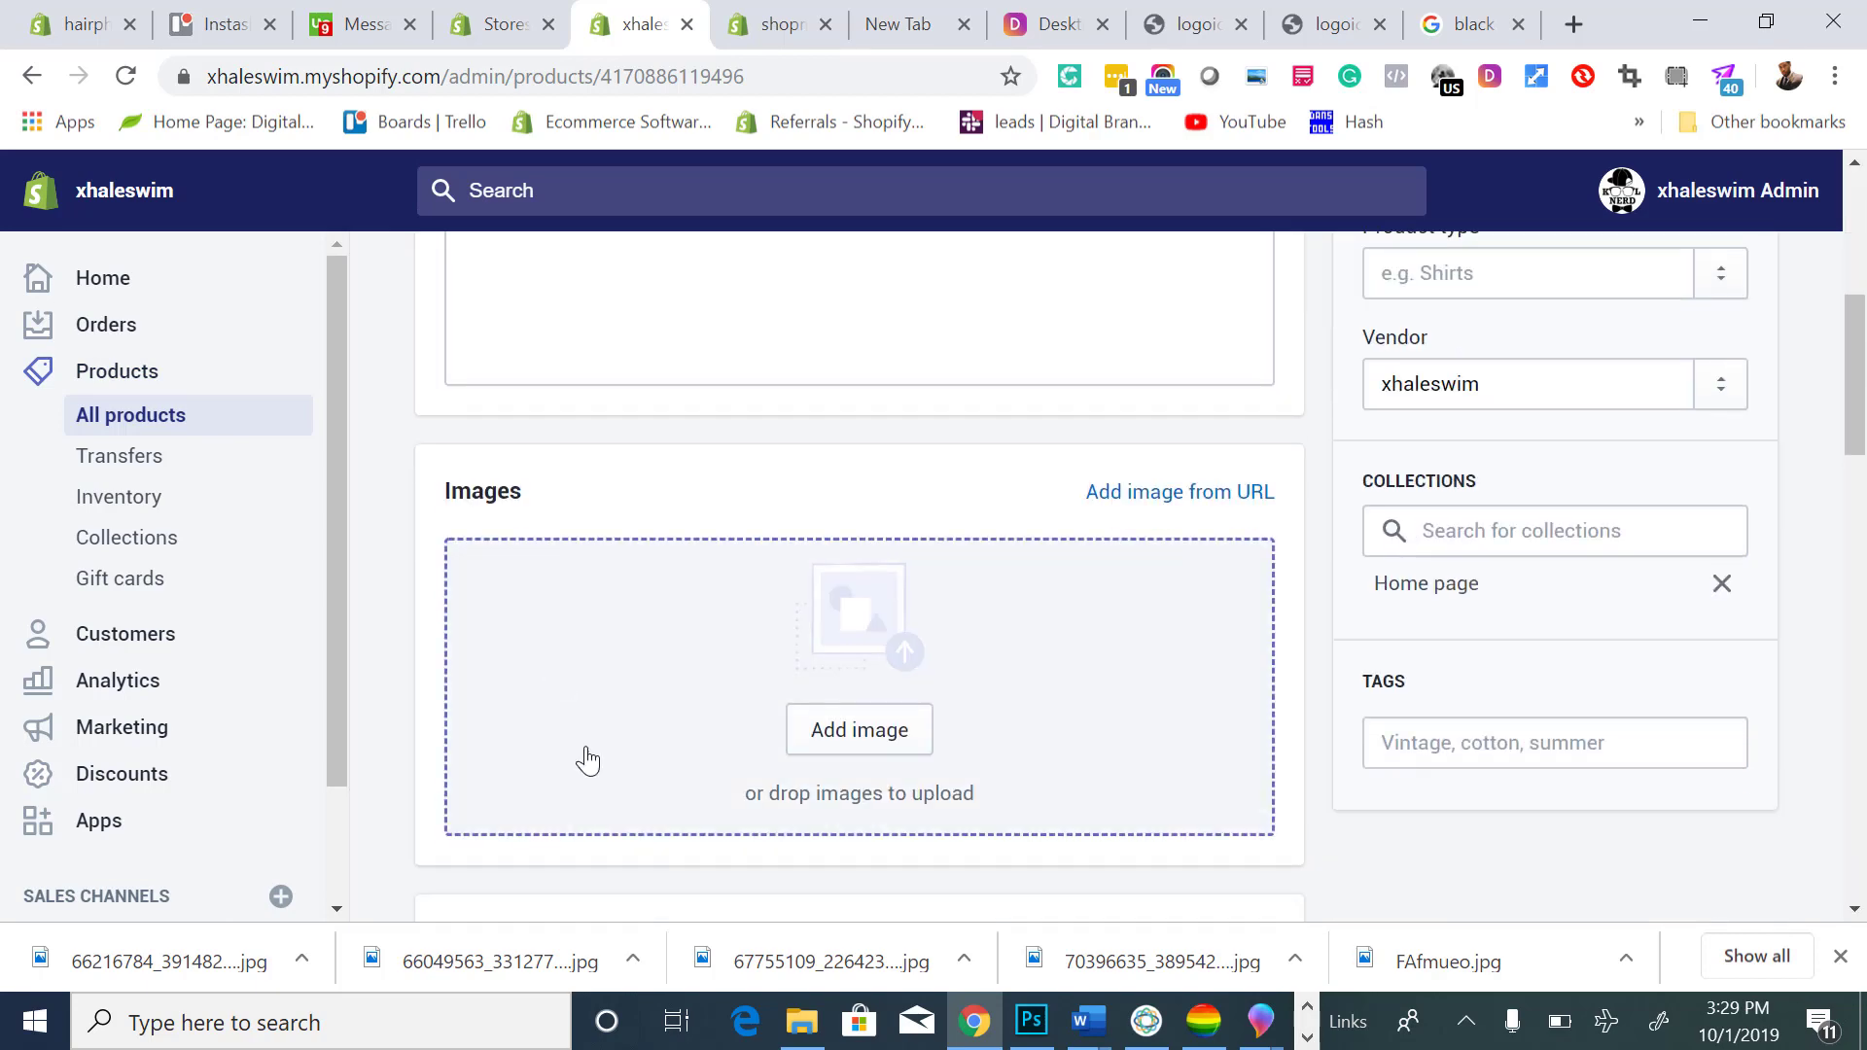
left_click_drag(587, 762, 617, 759)
scroll(651, 788, "down", 3)
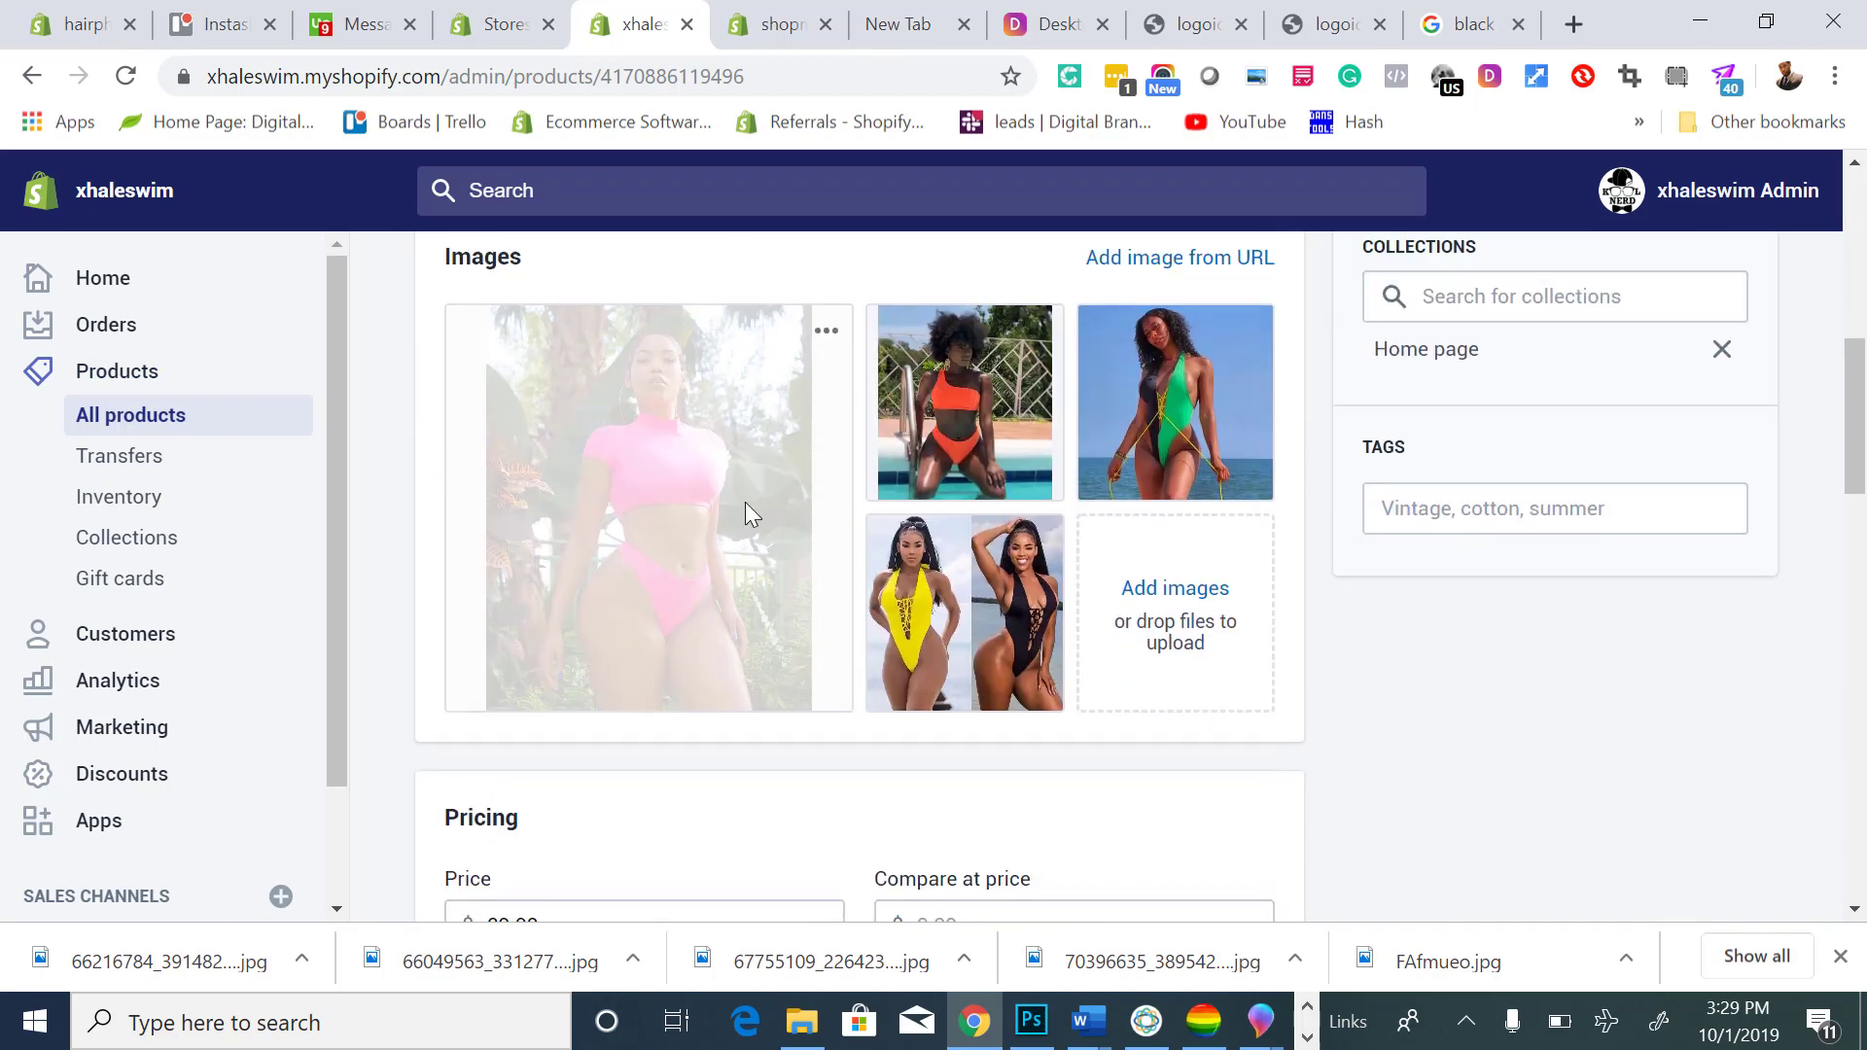
scroll(749, 513, "up", 2)
left_click(825, 568)
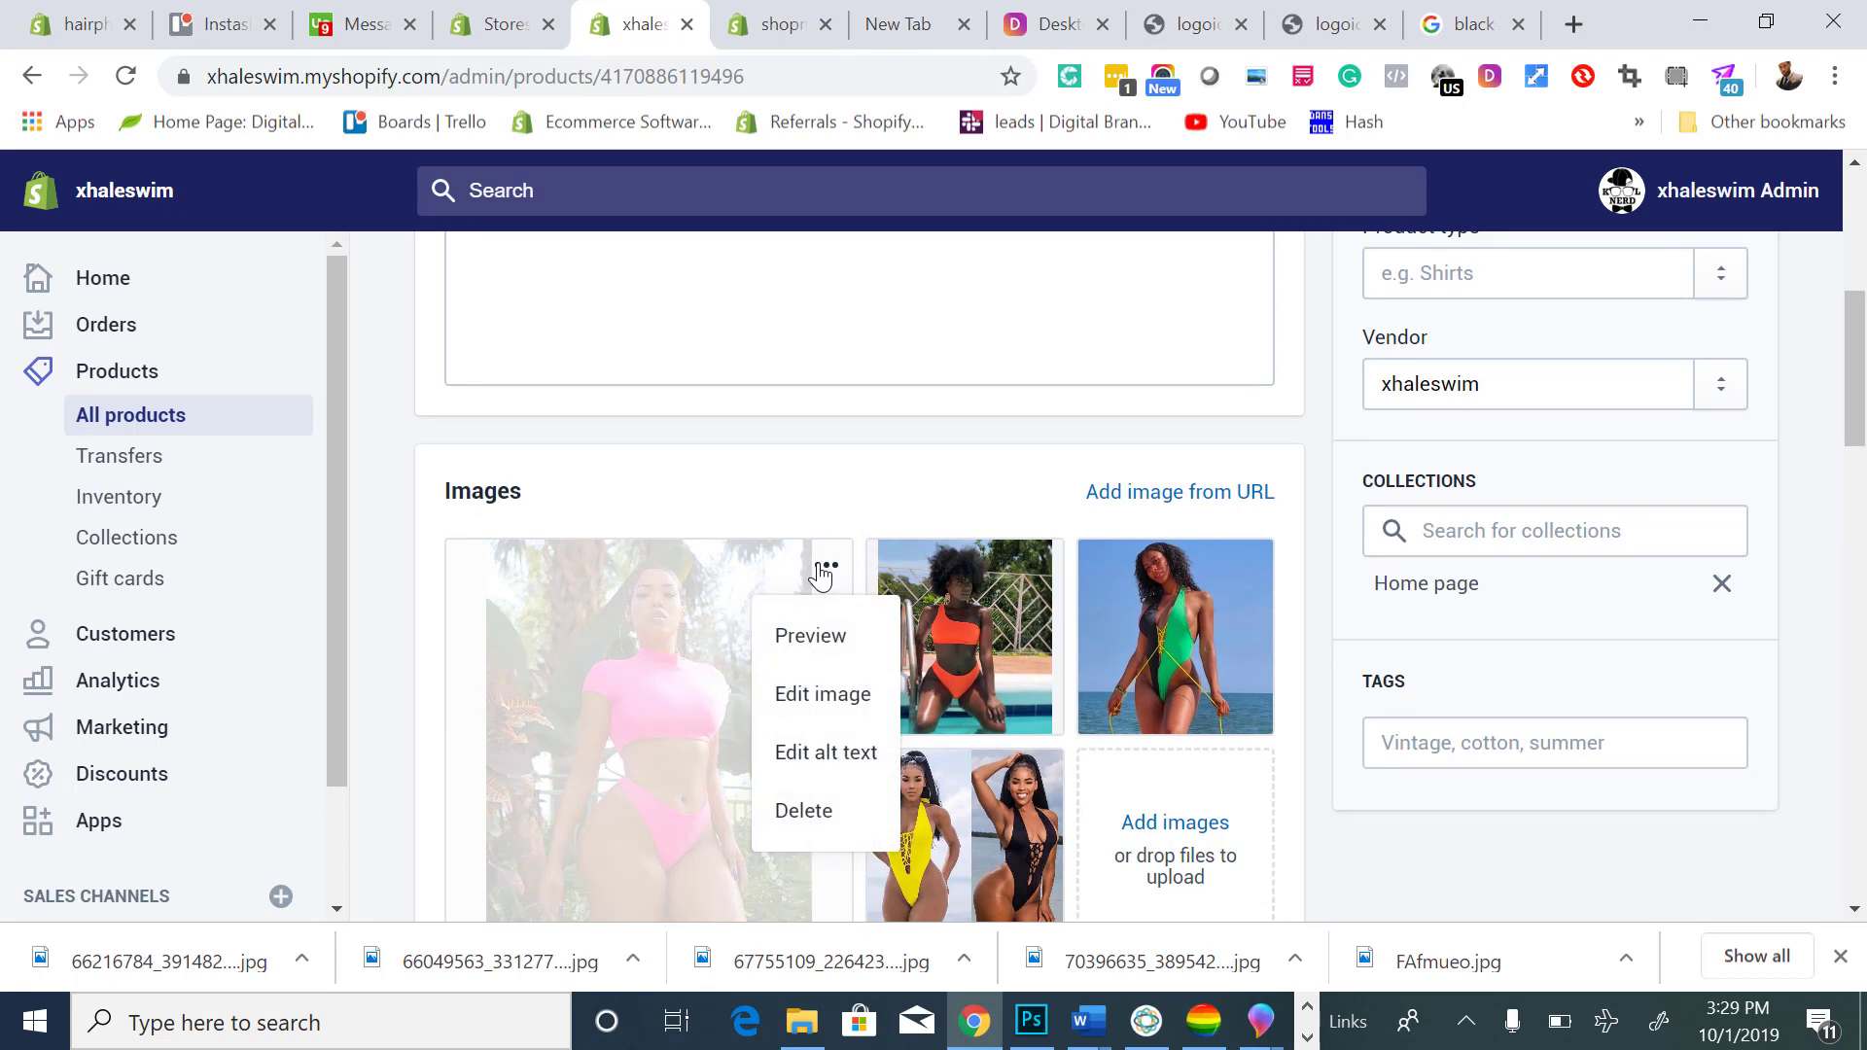
left_click(835, 720)
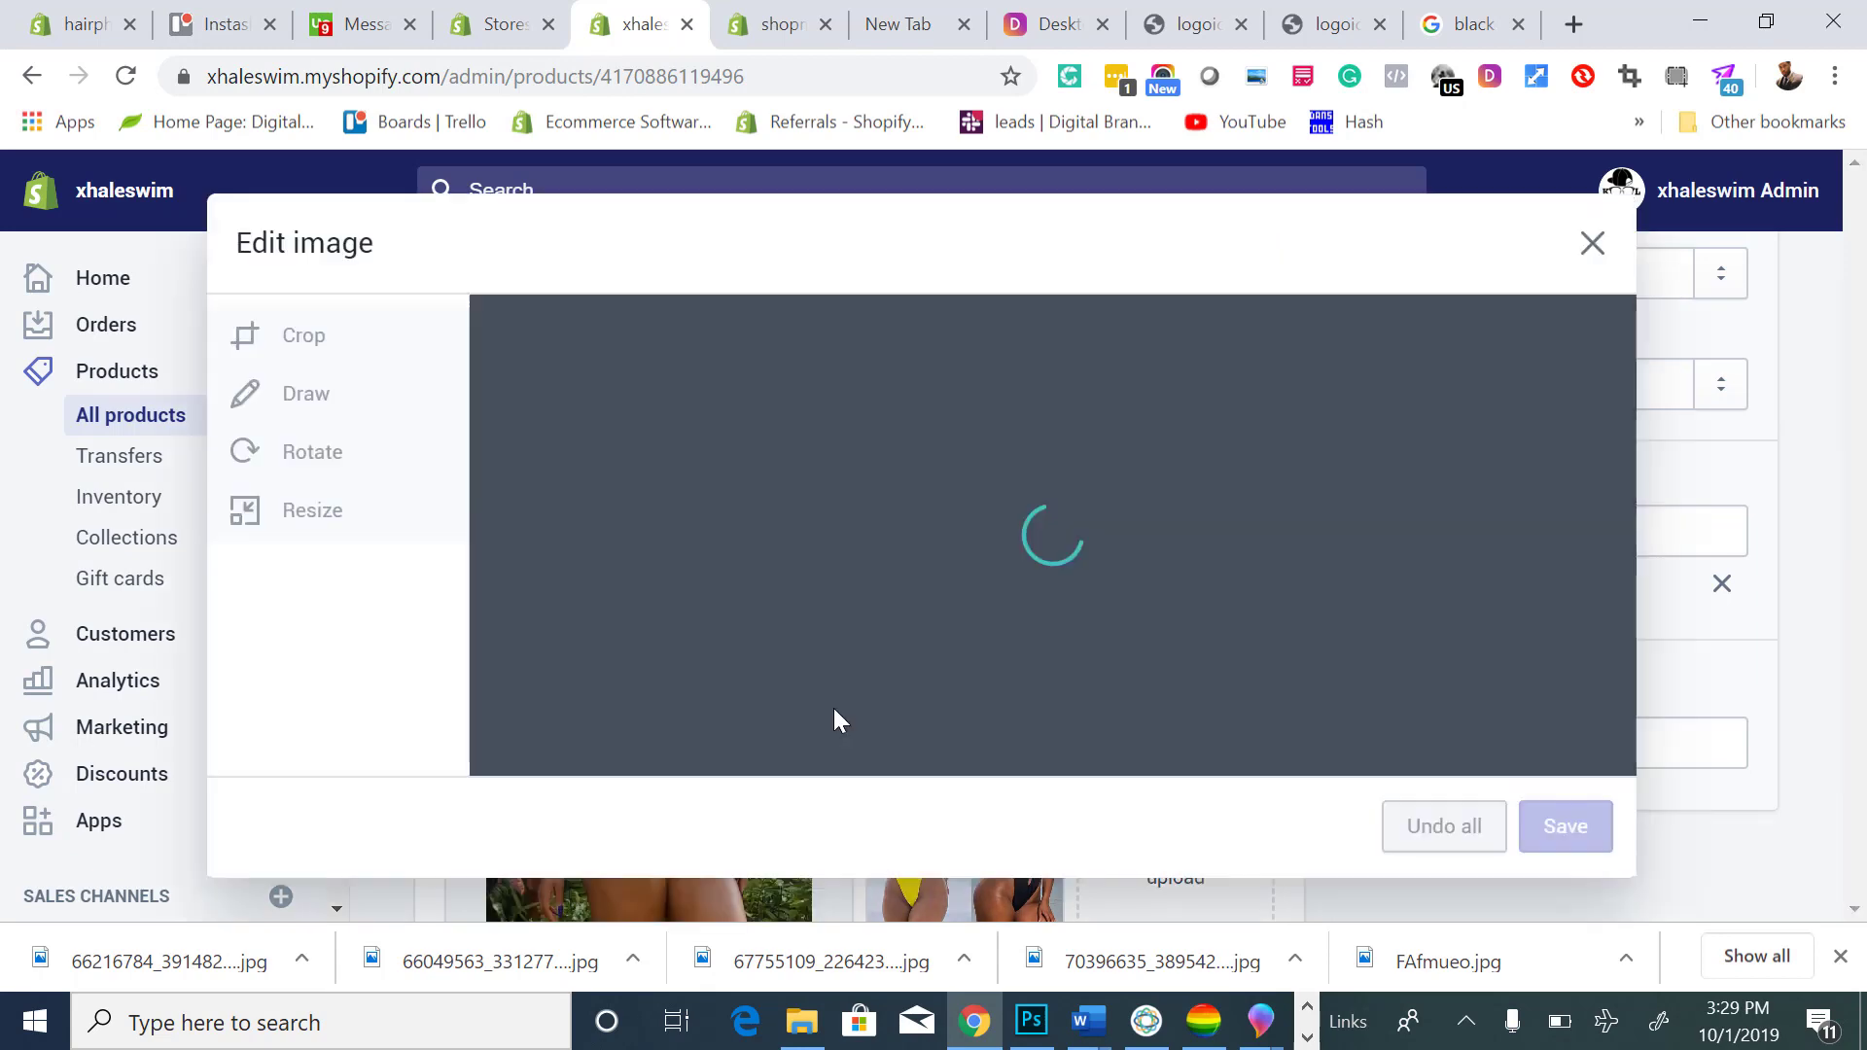
left_click(369, 352)
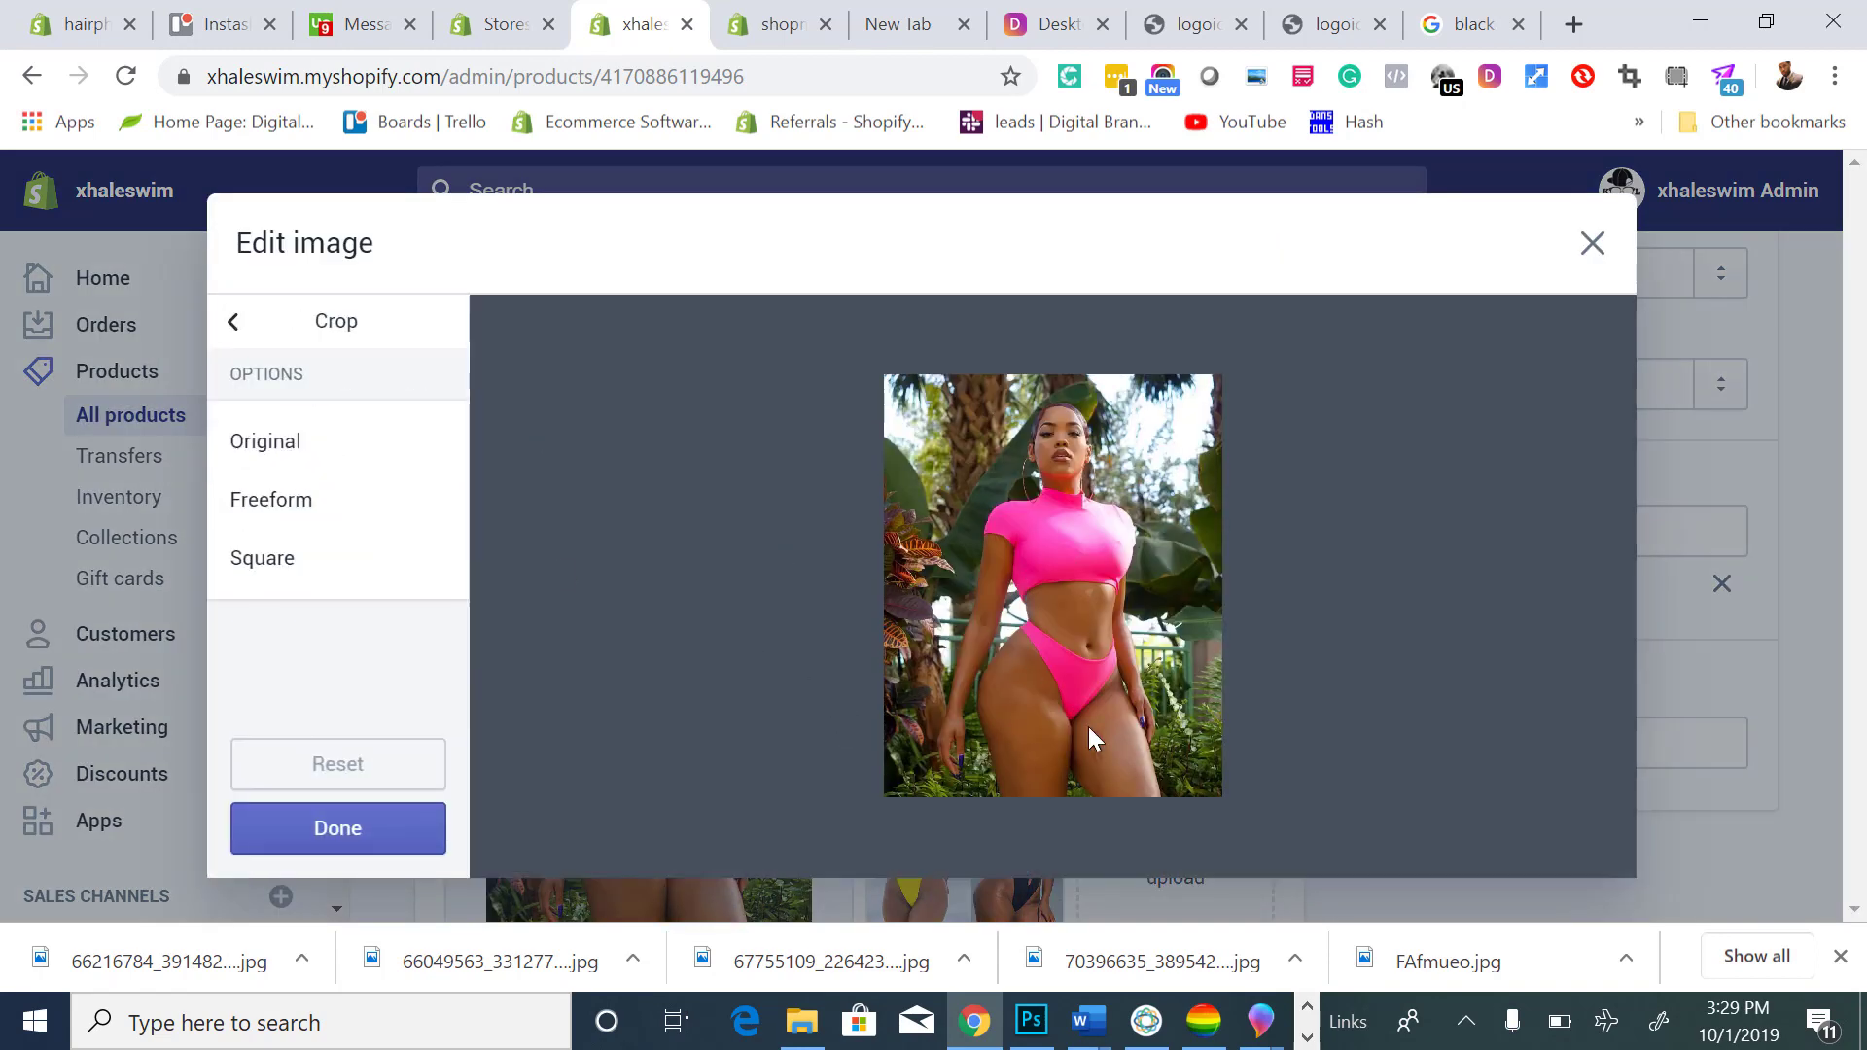
left_click(306, 499)
left_click_drag(1206, 790, 1223, 747)
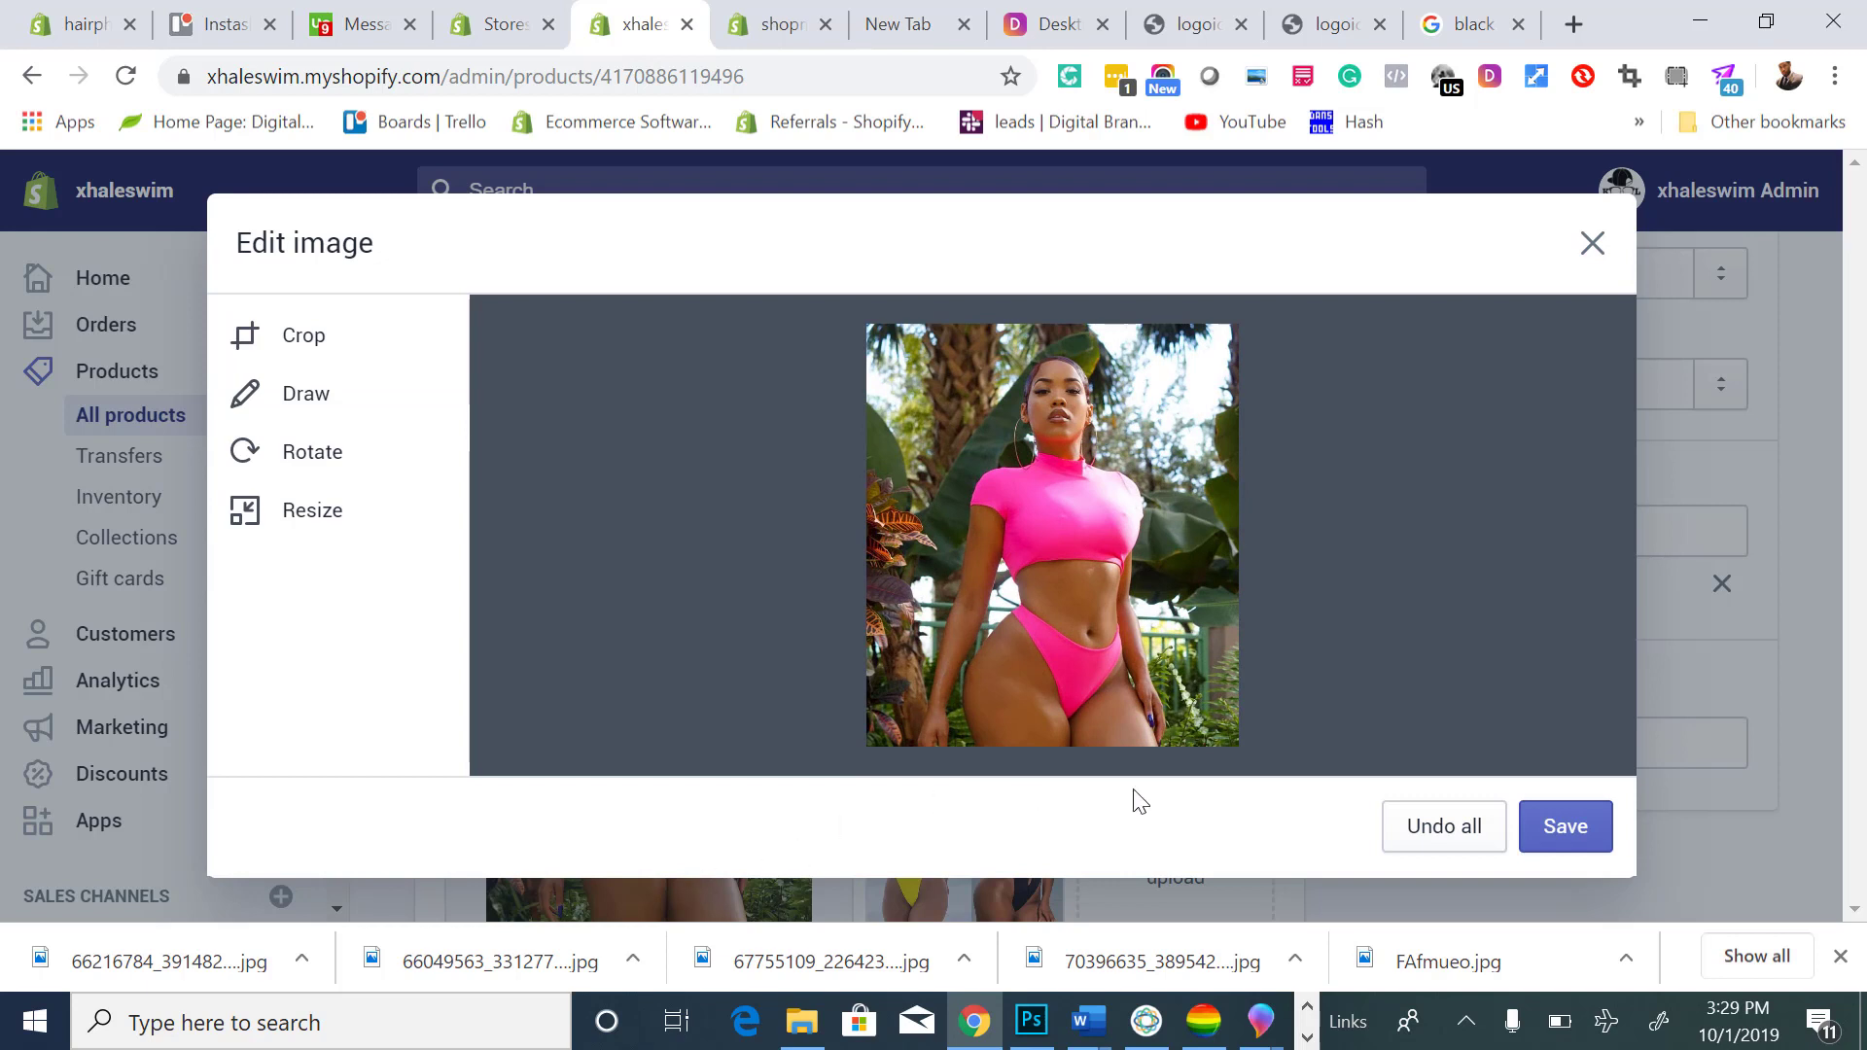
left_click(1588, 822)
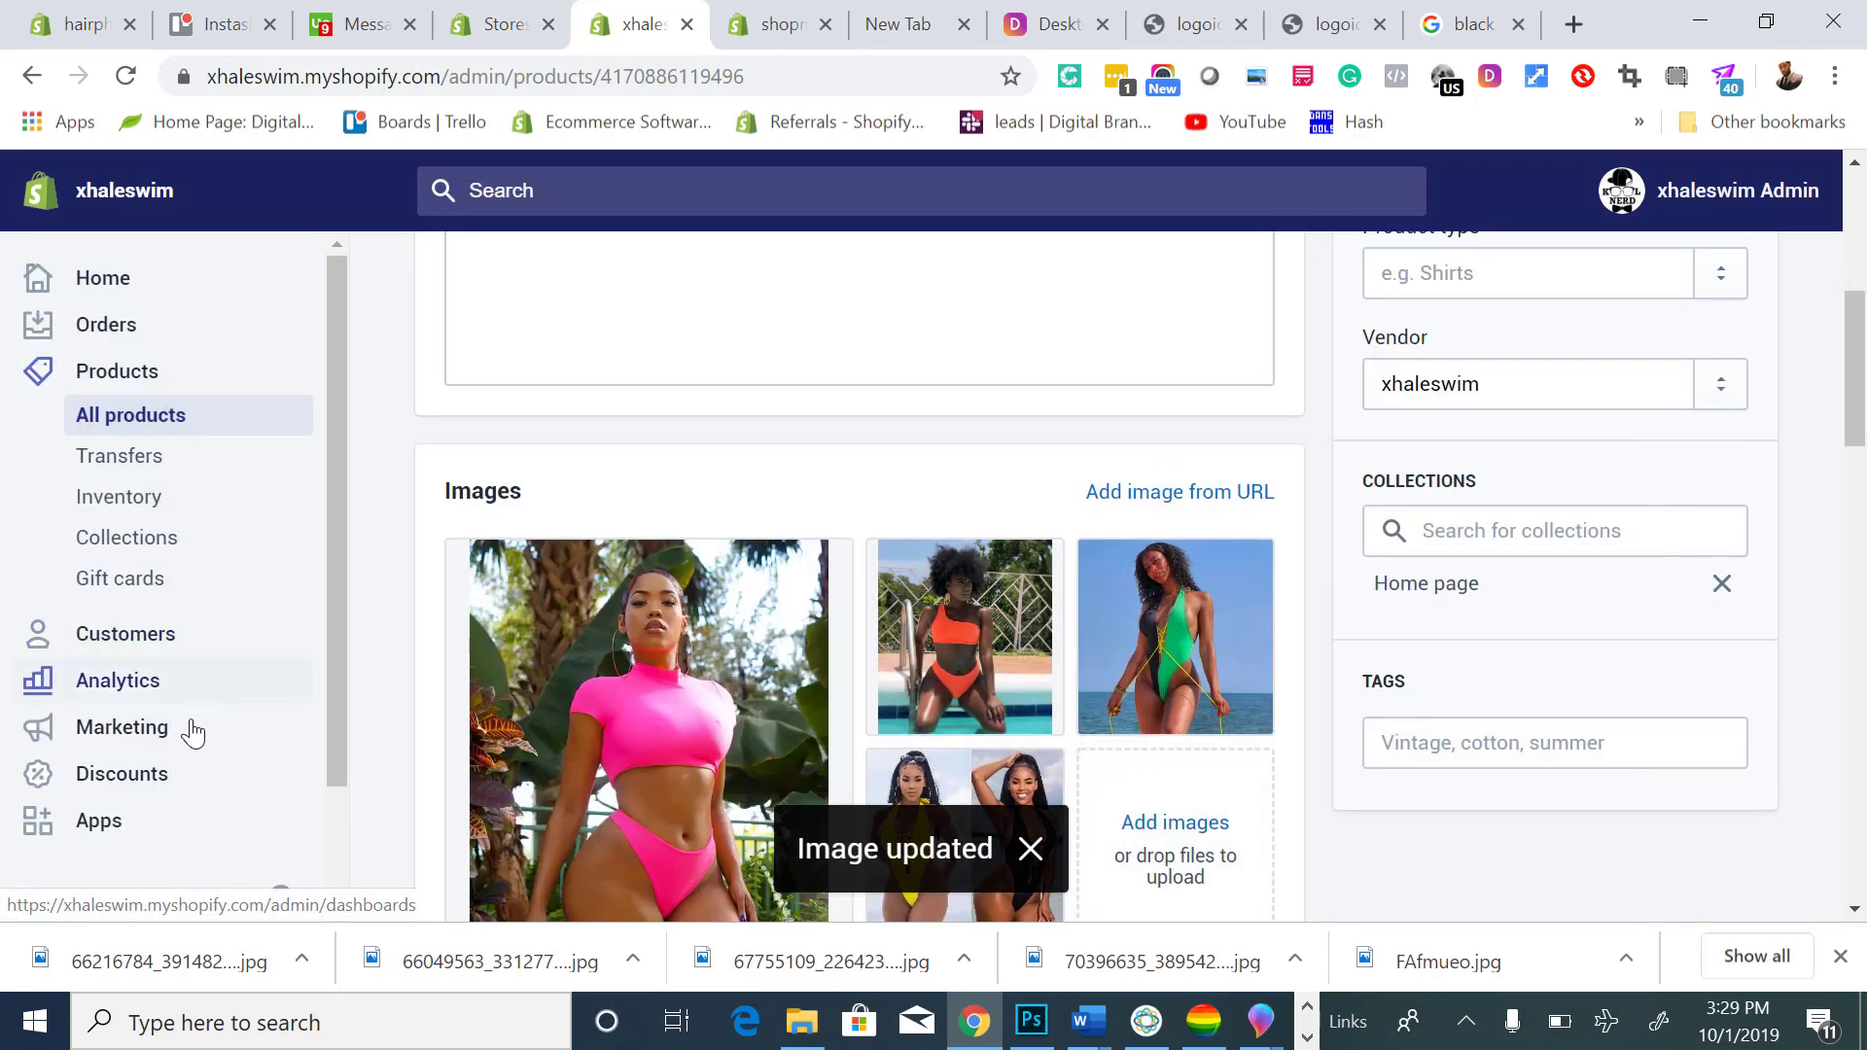
View the live online store and check the alignment of the product rows on its home page.
scroll(218, 701, "down", 2)
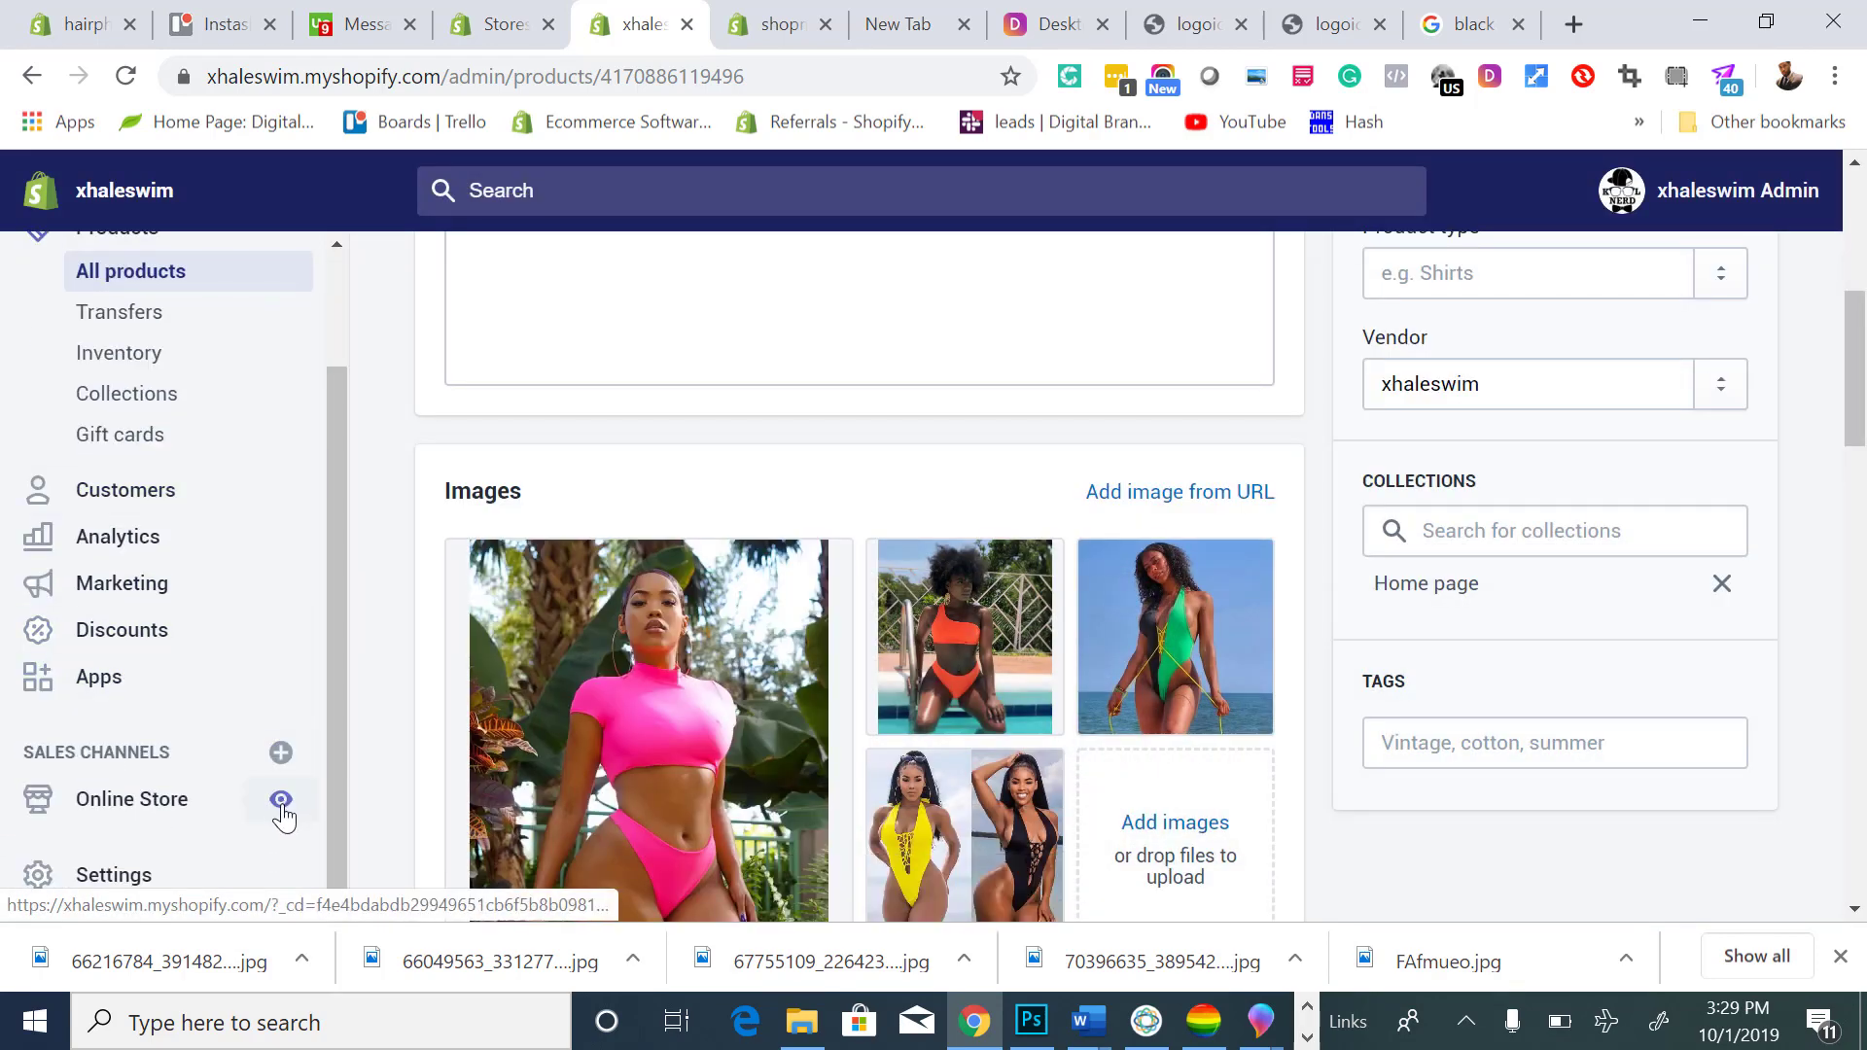
left_click(282, 801)
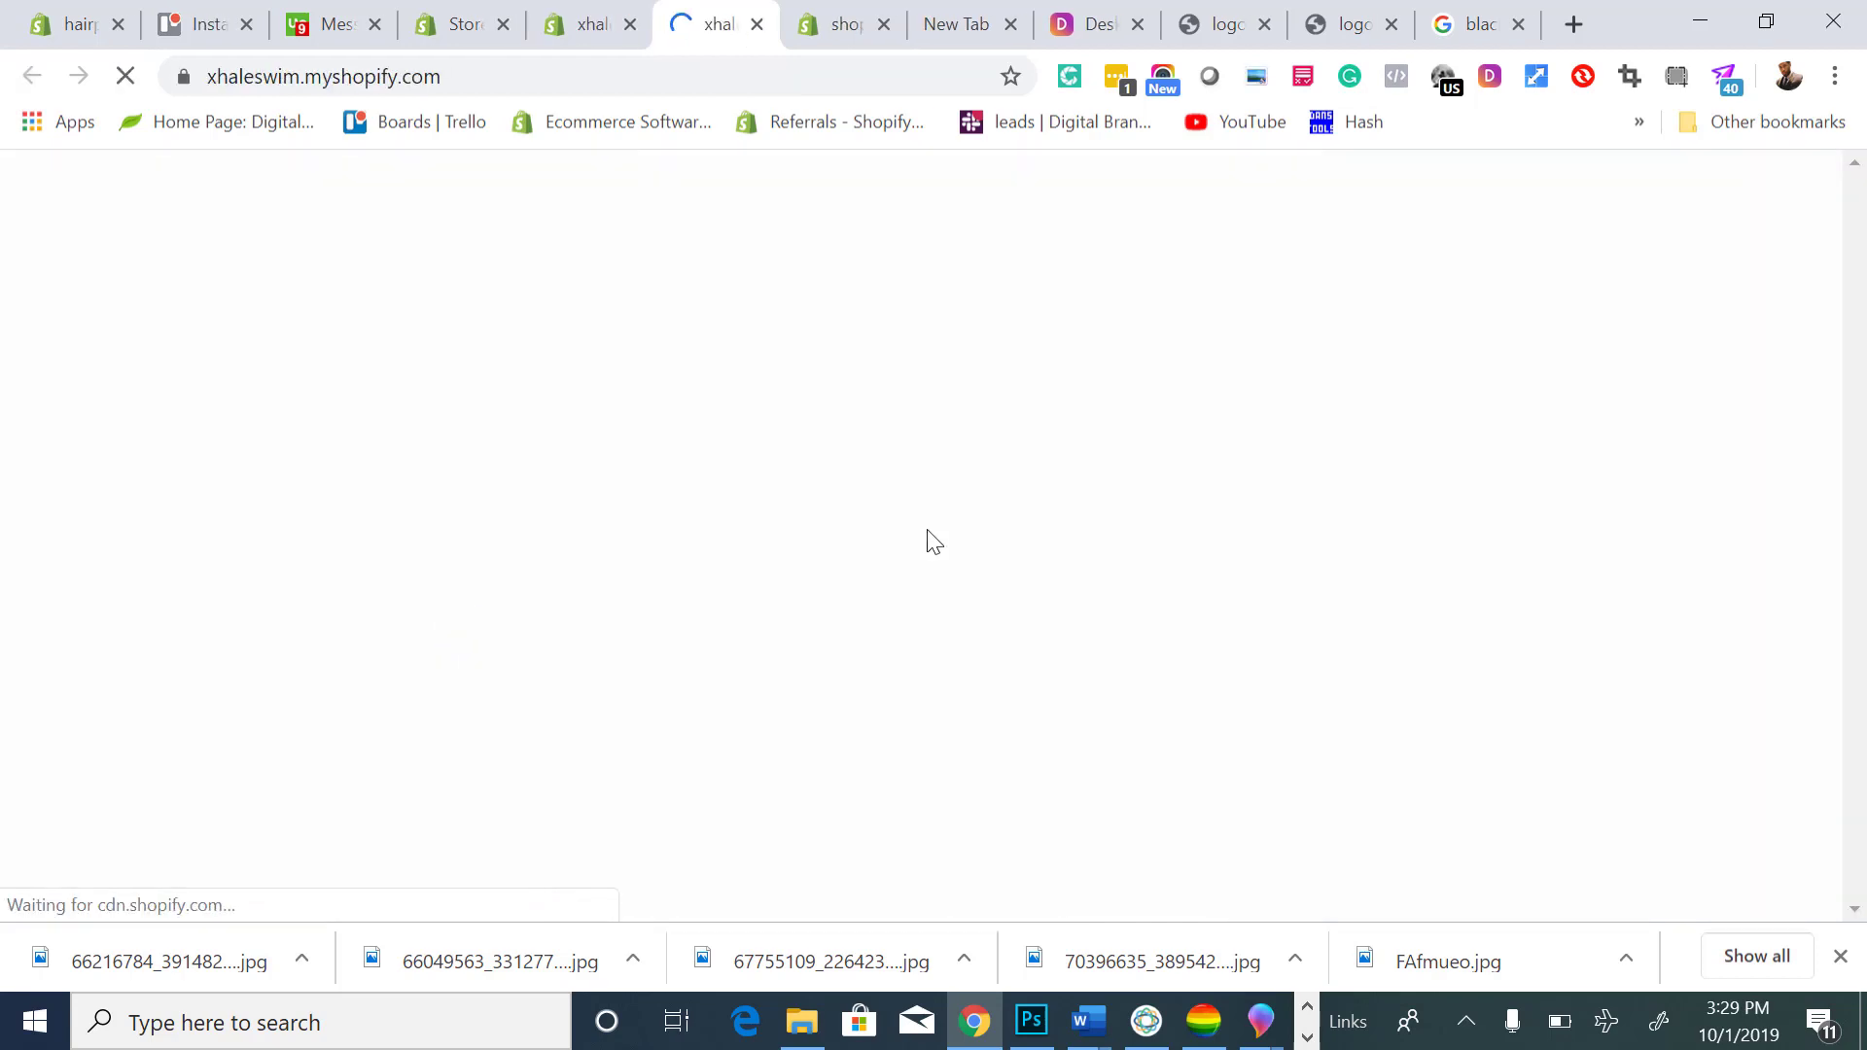
scroll(932, 549, "down", 9)
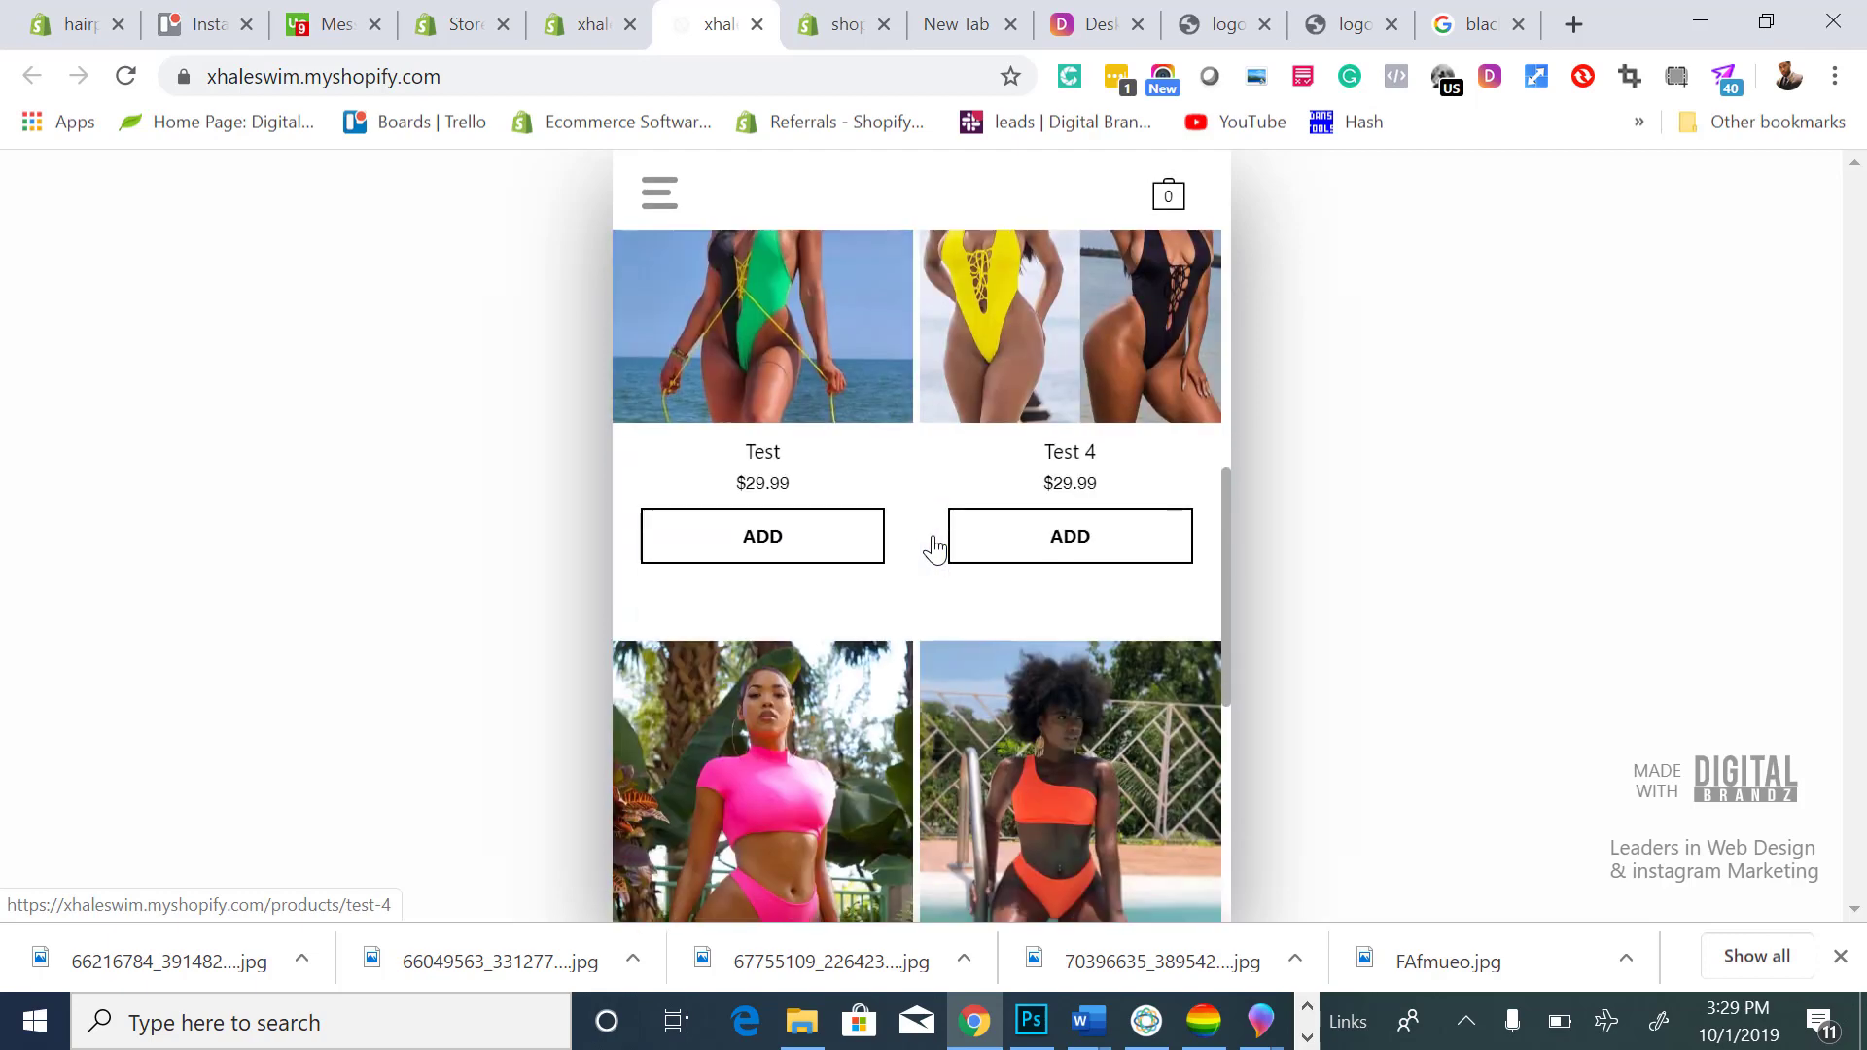
scroll(933, 549, "down", 5)
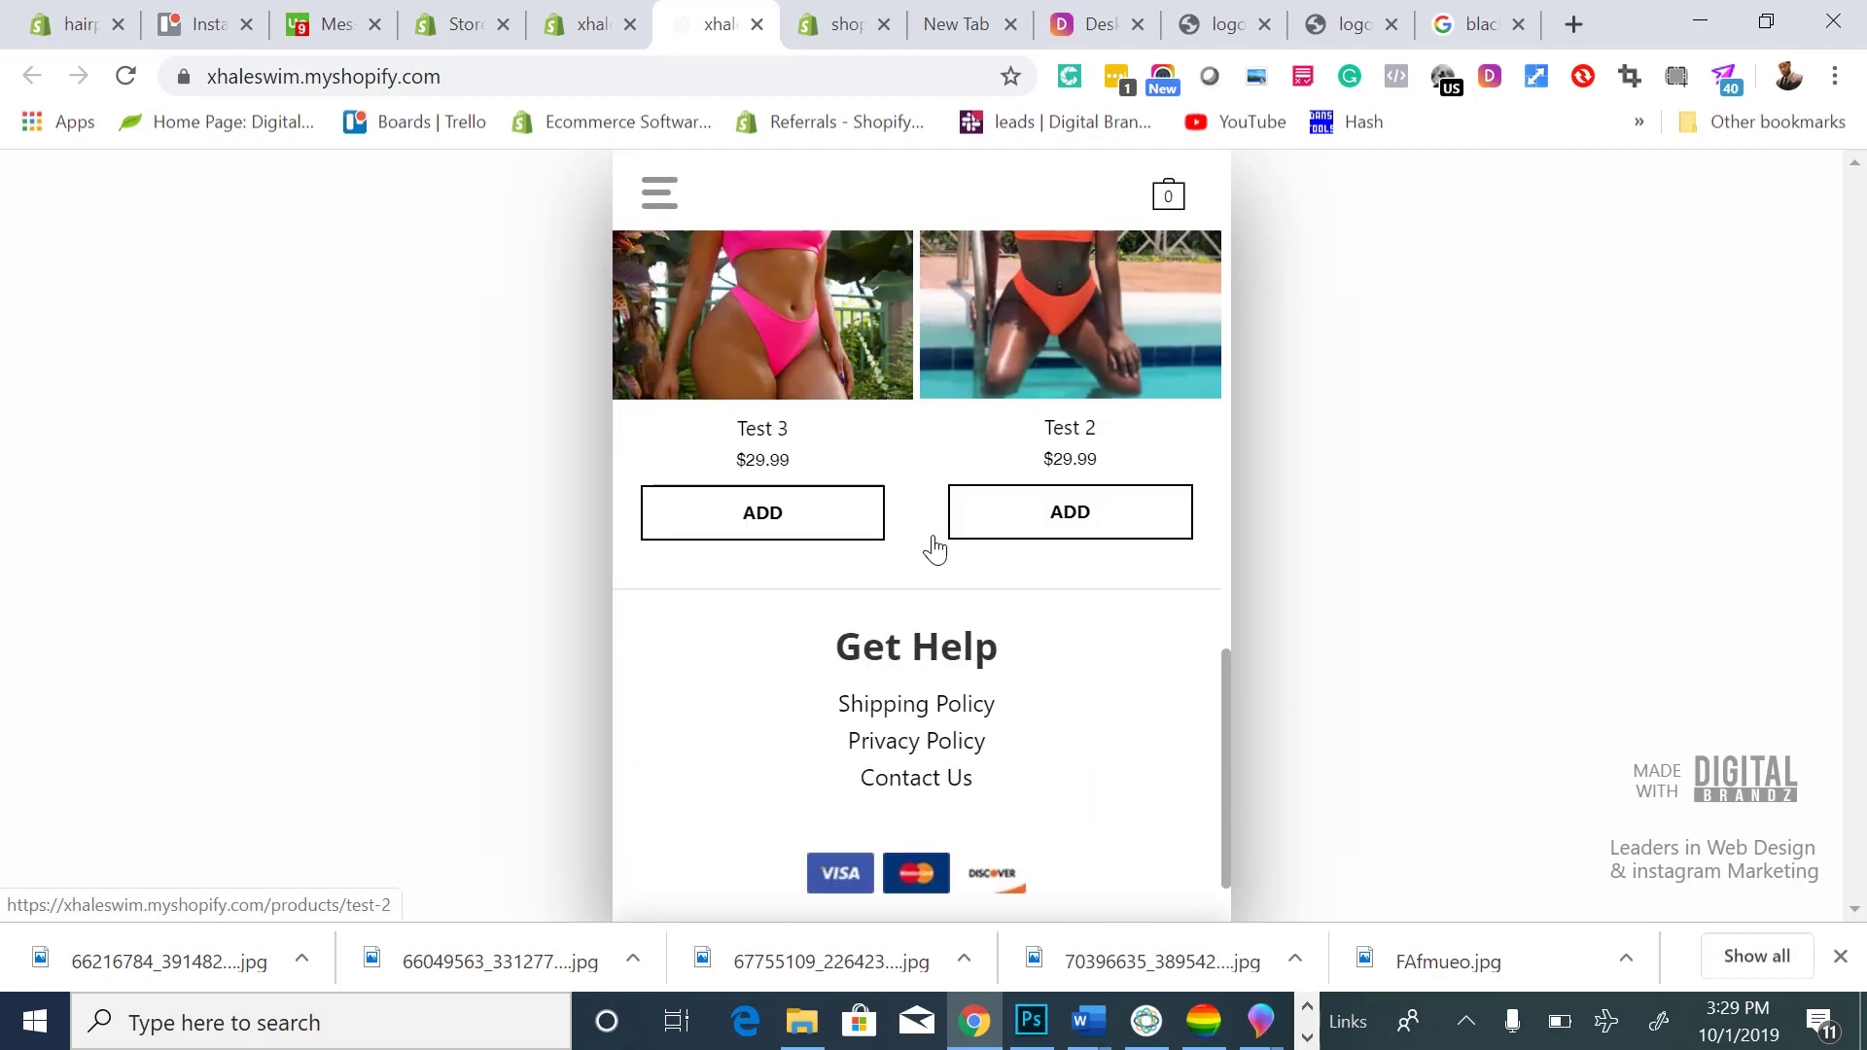